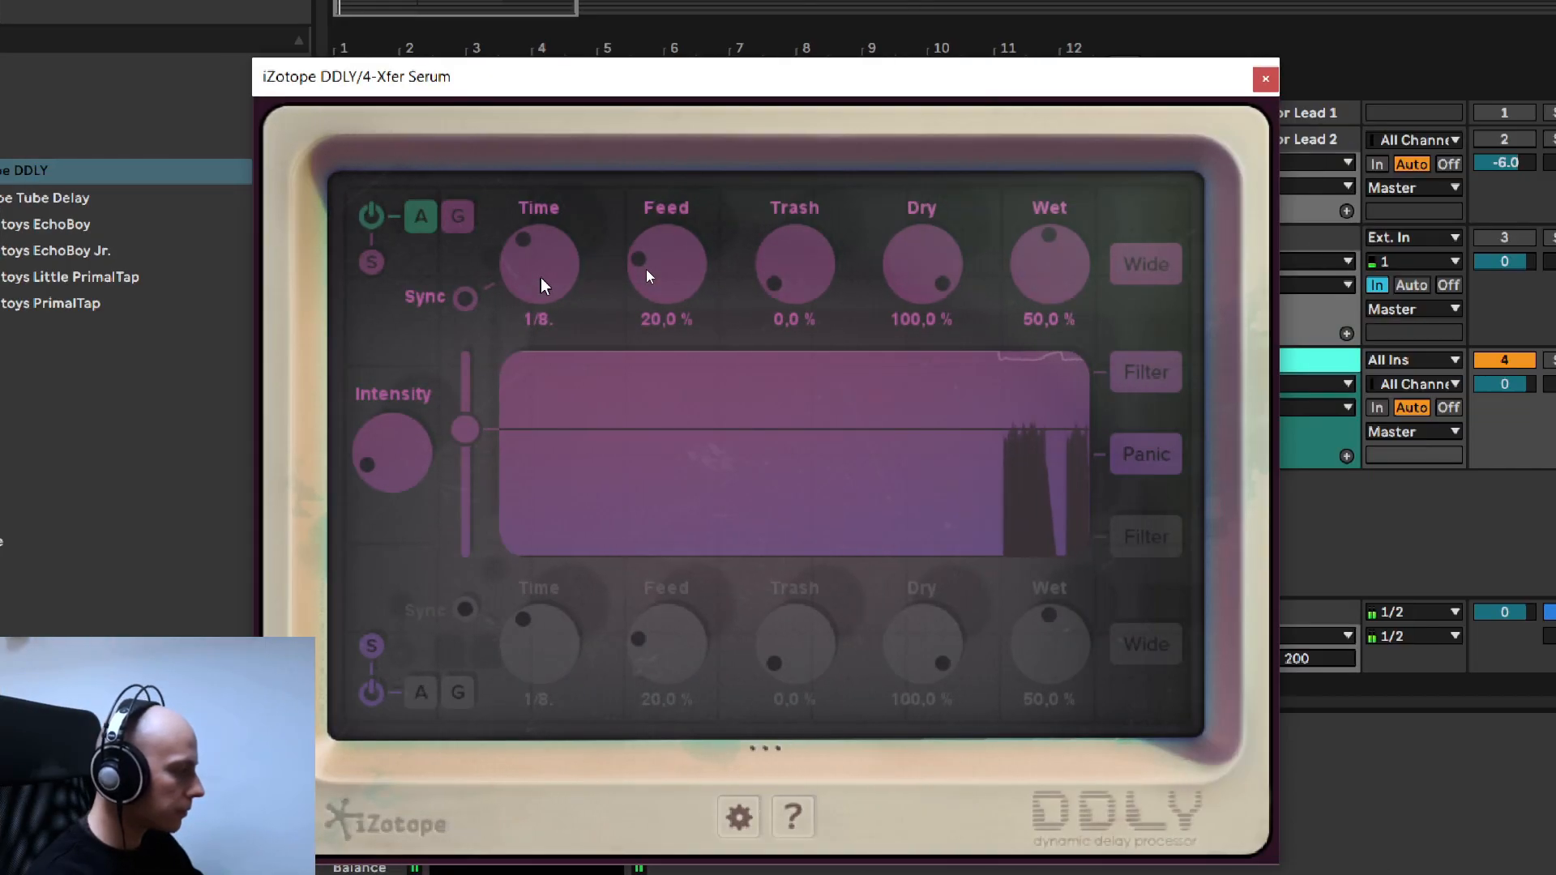
- Set the upper delay line's Time to 1/4T in iZotope DDLY
scroll(541, 277, up, 1)
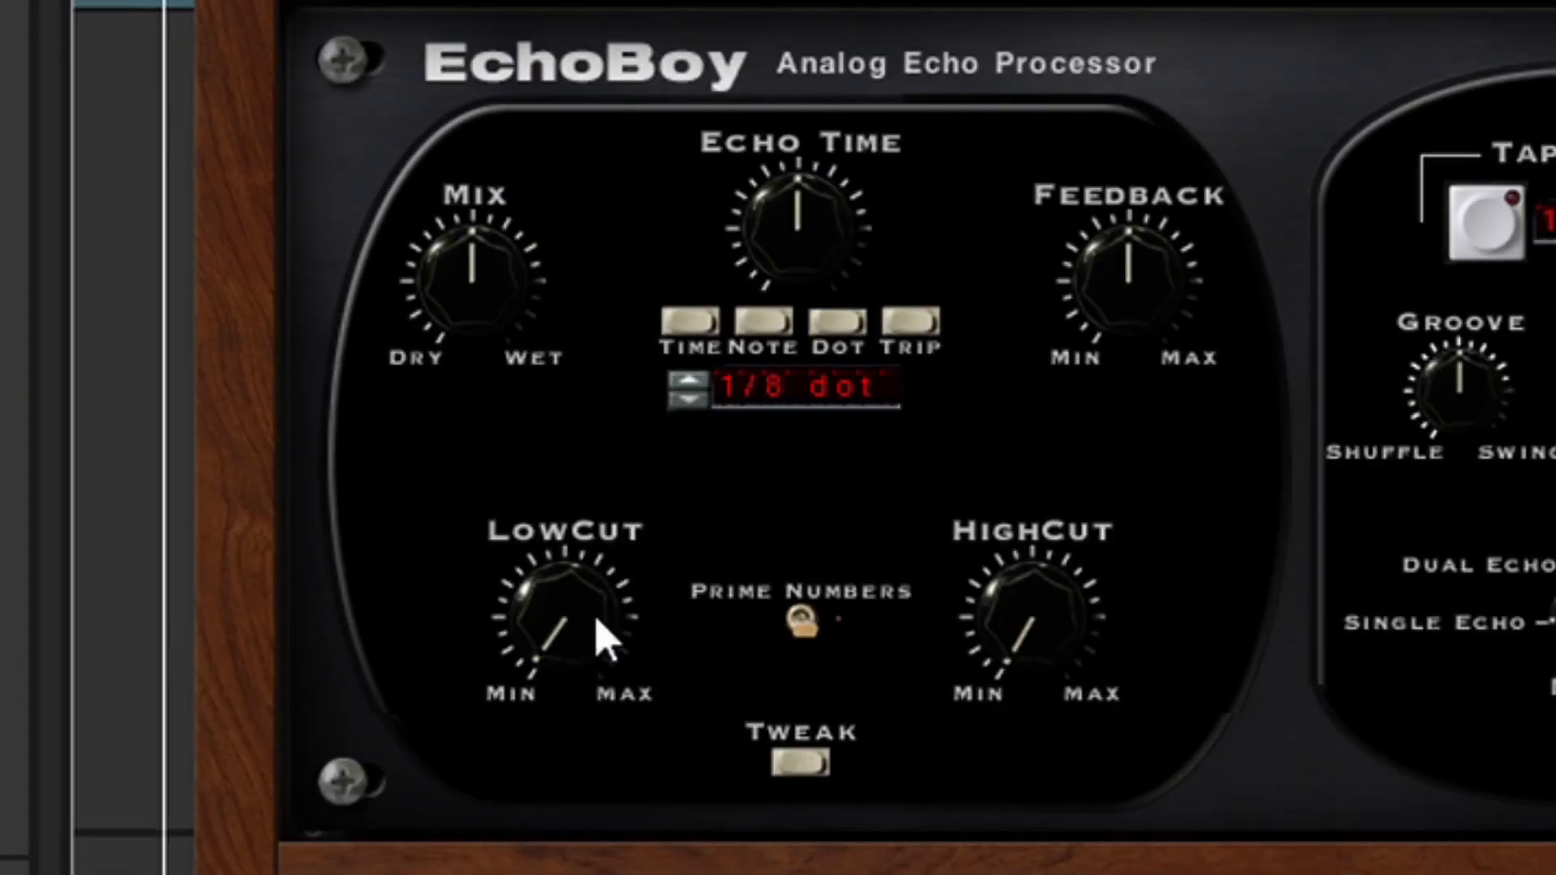
drag(1163, 602, 1099, 199)
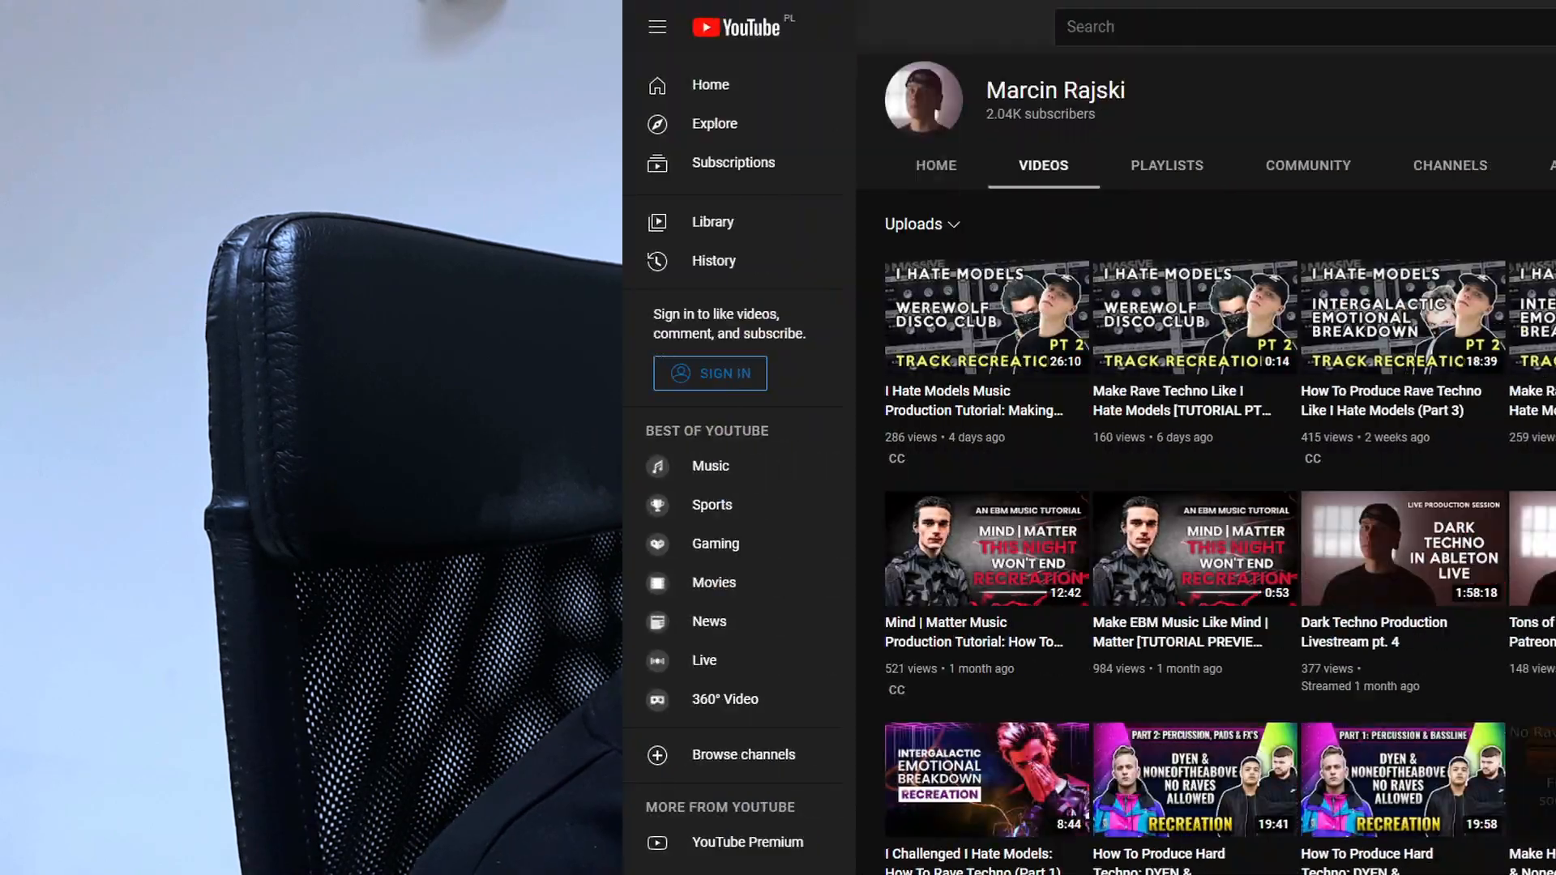
- Switch to YouTube and browse the uploaded videos on the producer's channel
scroll(891, 487, down, 1)
scroll(891, 487, down, 3)
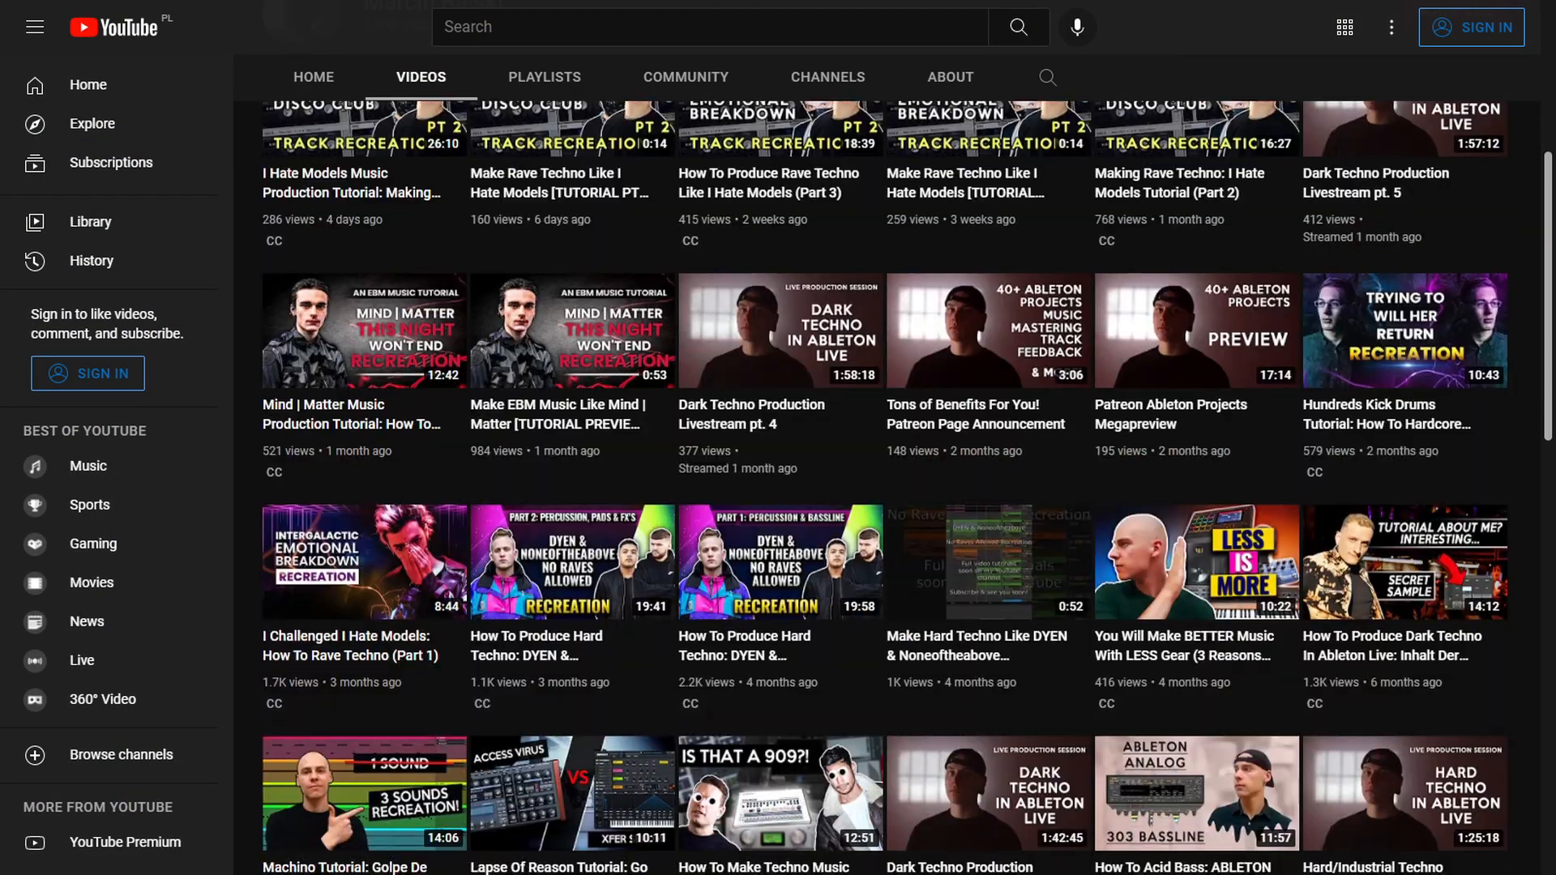
scroll(891, 486, down, 1)
scroll(891, 486, down, 1)
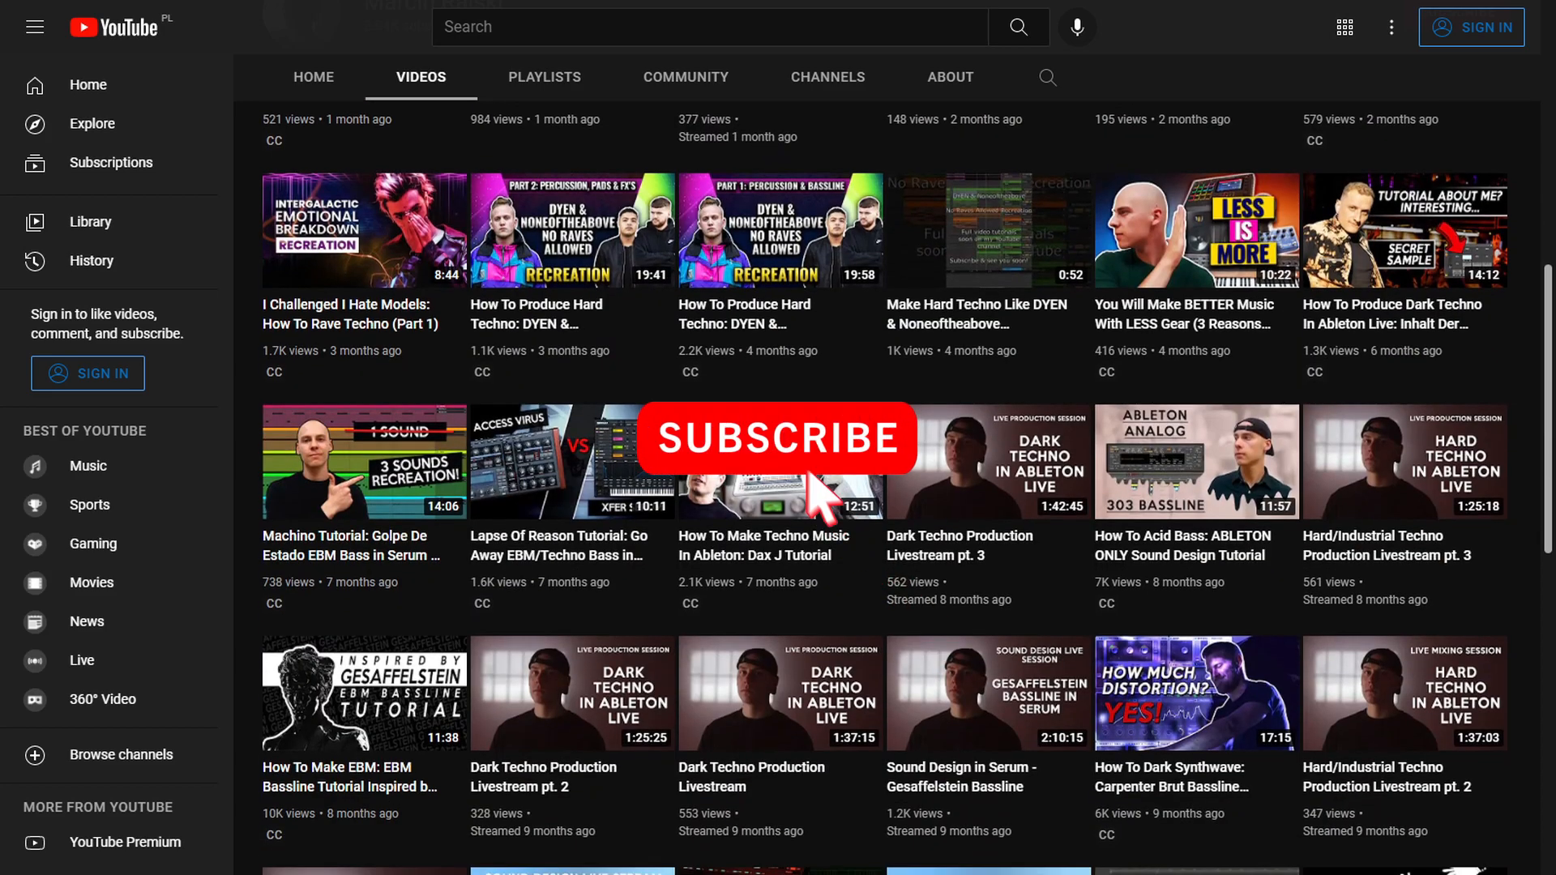
scroll(891, 487, down, 1)
scroll(892, 486, down, 1)
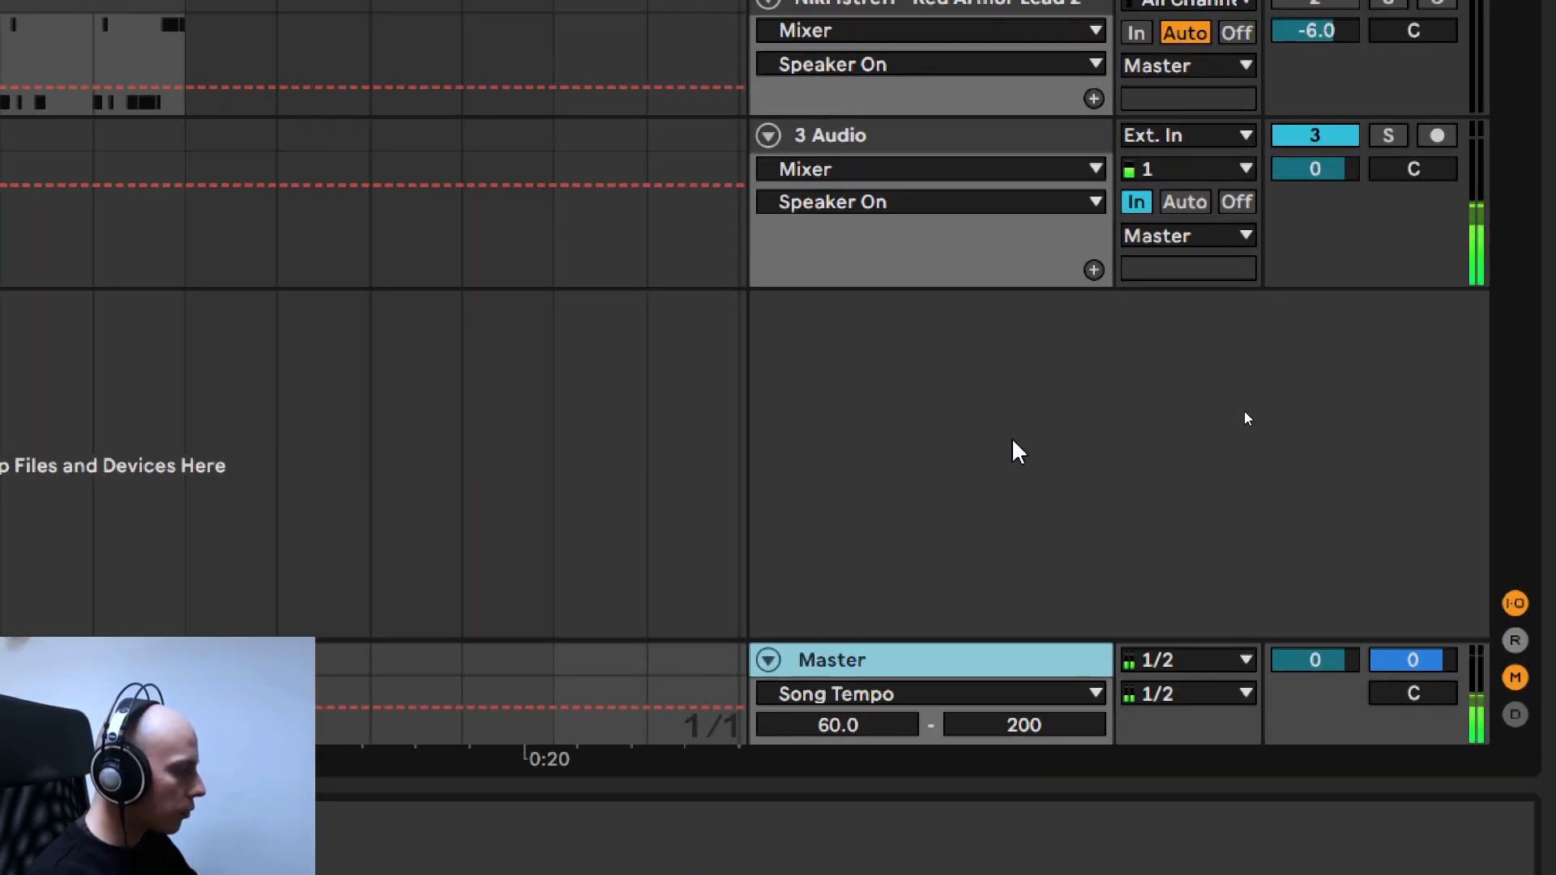
- Switch to Ableton Live, insert a new MIDI track and load the Xfer Serum synthesiser onto it
right_click(1014, 441)
click(1044, 417)
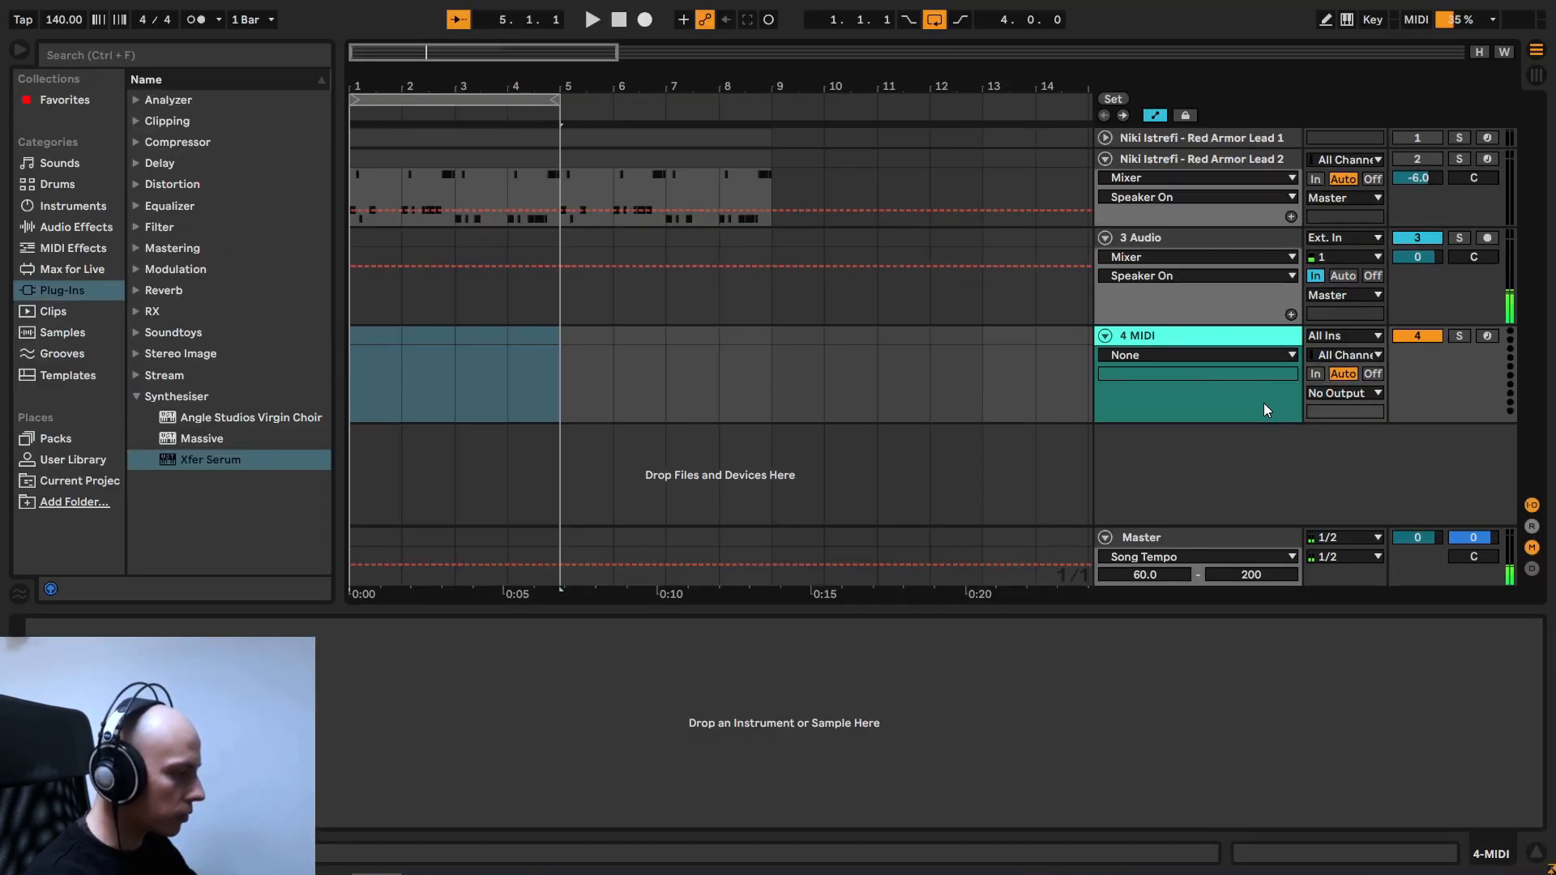
double_click(225, 461)
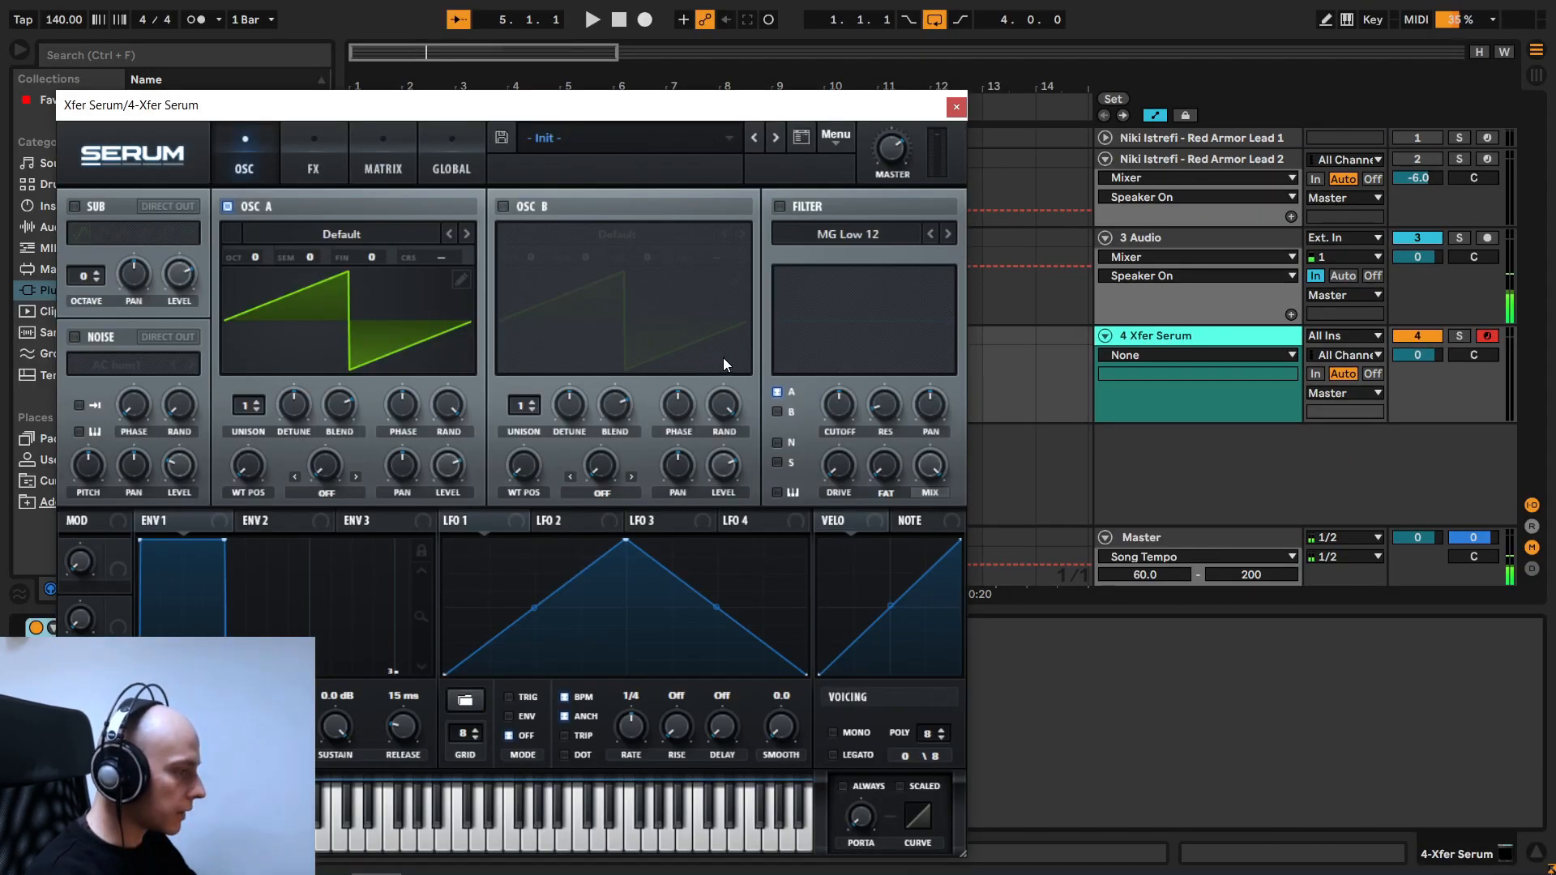
drag(605, 104, 711, 66)
- Create an empty one-bar MIDI clip in the Serum track's first slot and move it to bar 1 of the arrangement
key(Tab)
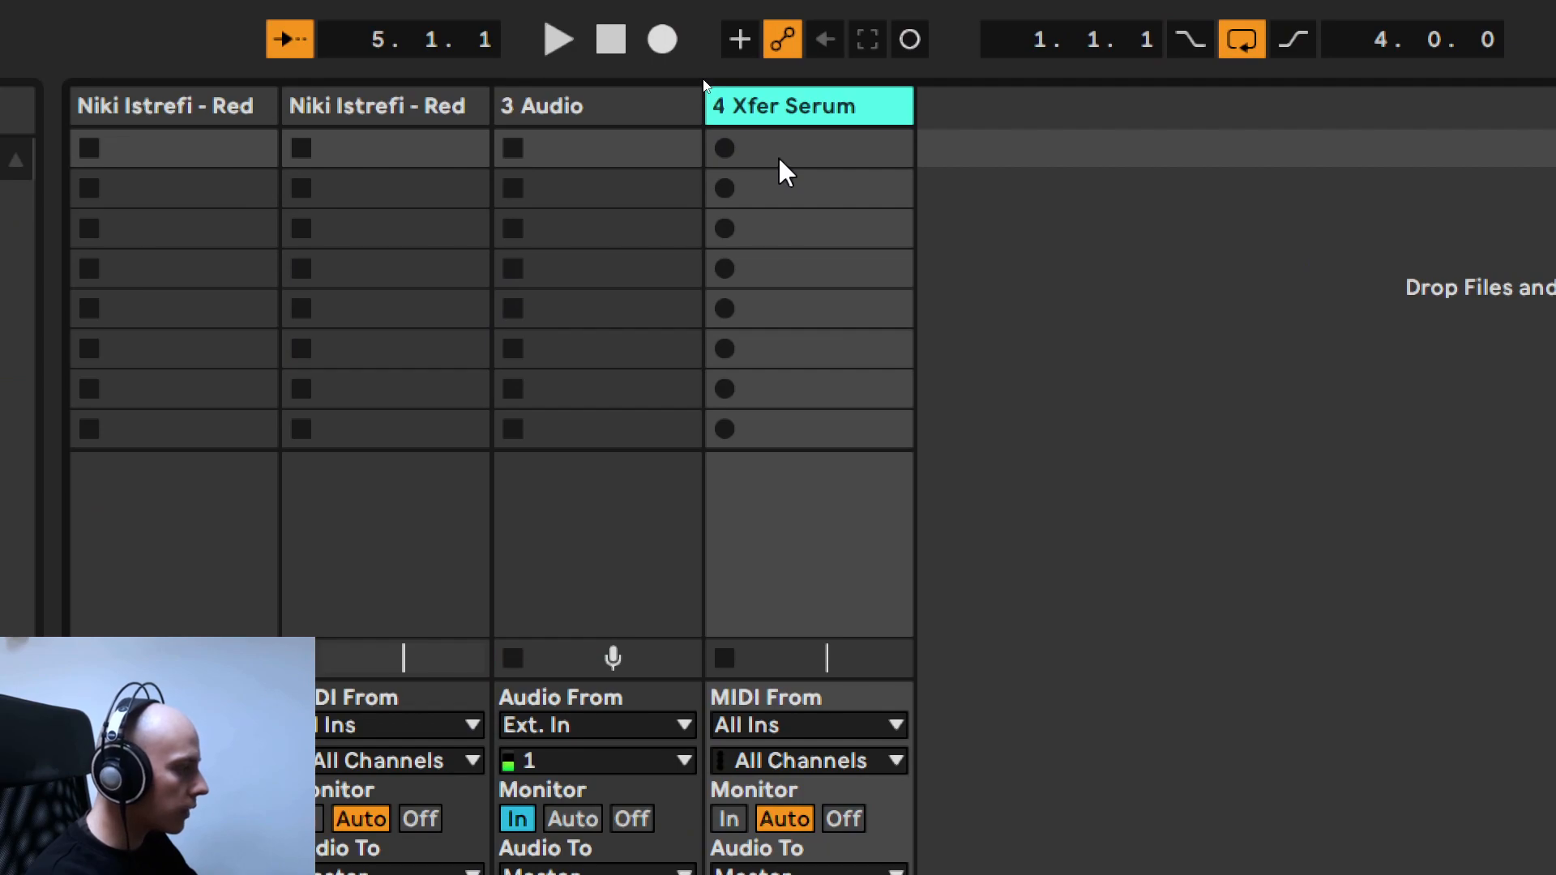
right_click(778, 155)
click(821, 217)
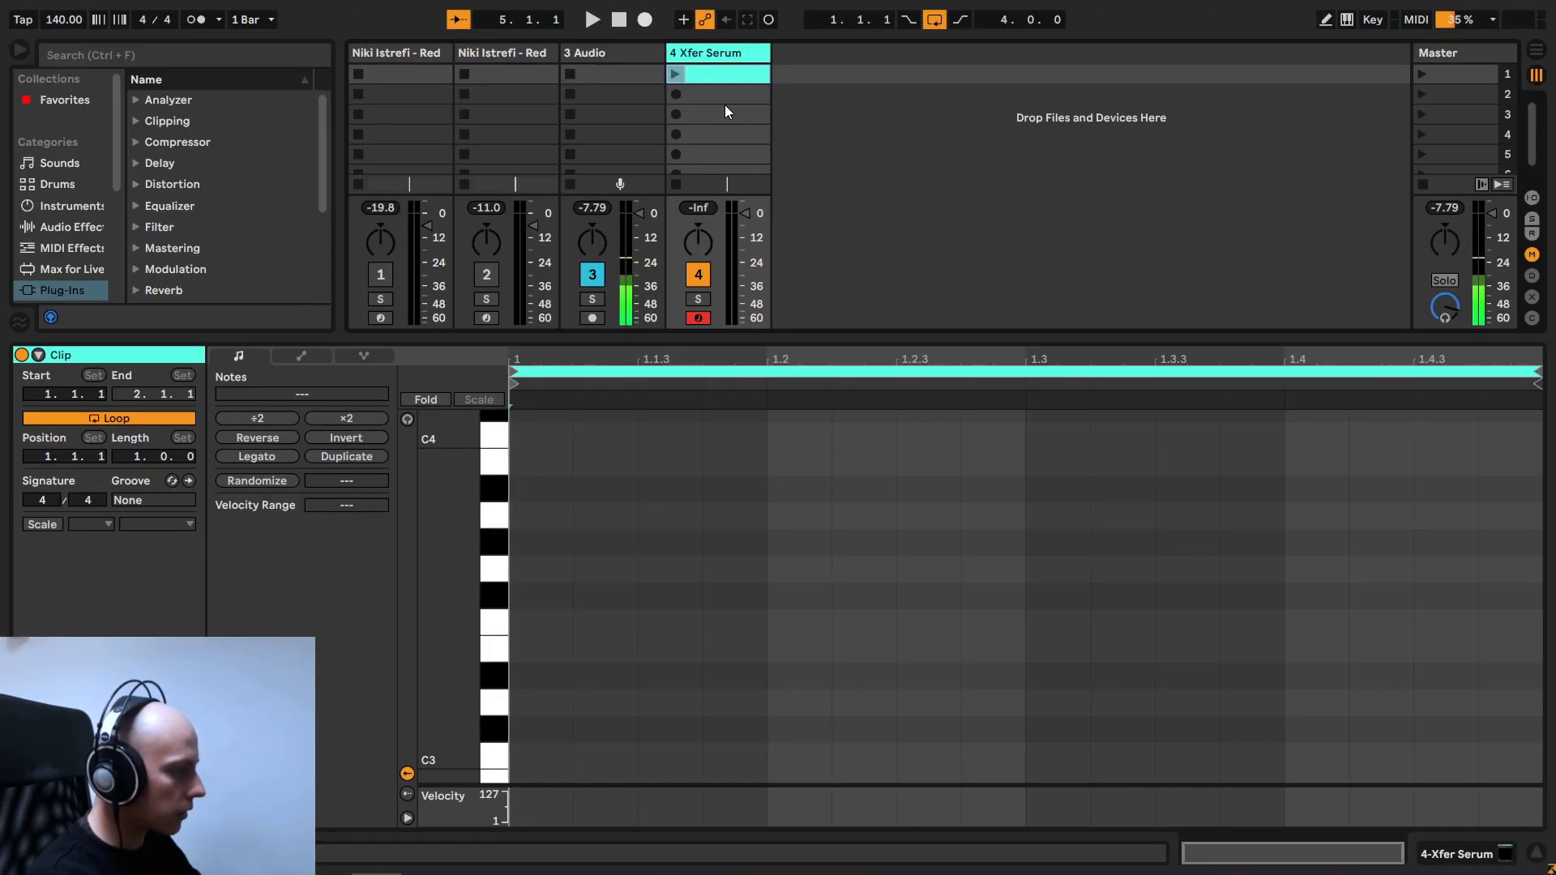
key(Tab)
drag(720, 73, 371, 212)
- Draw the opening melody of A#2, D3 and A2 notes in the first half of the Serum clip
scroll(437, 559, down, 3)
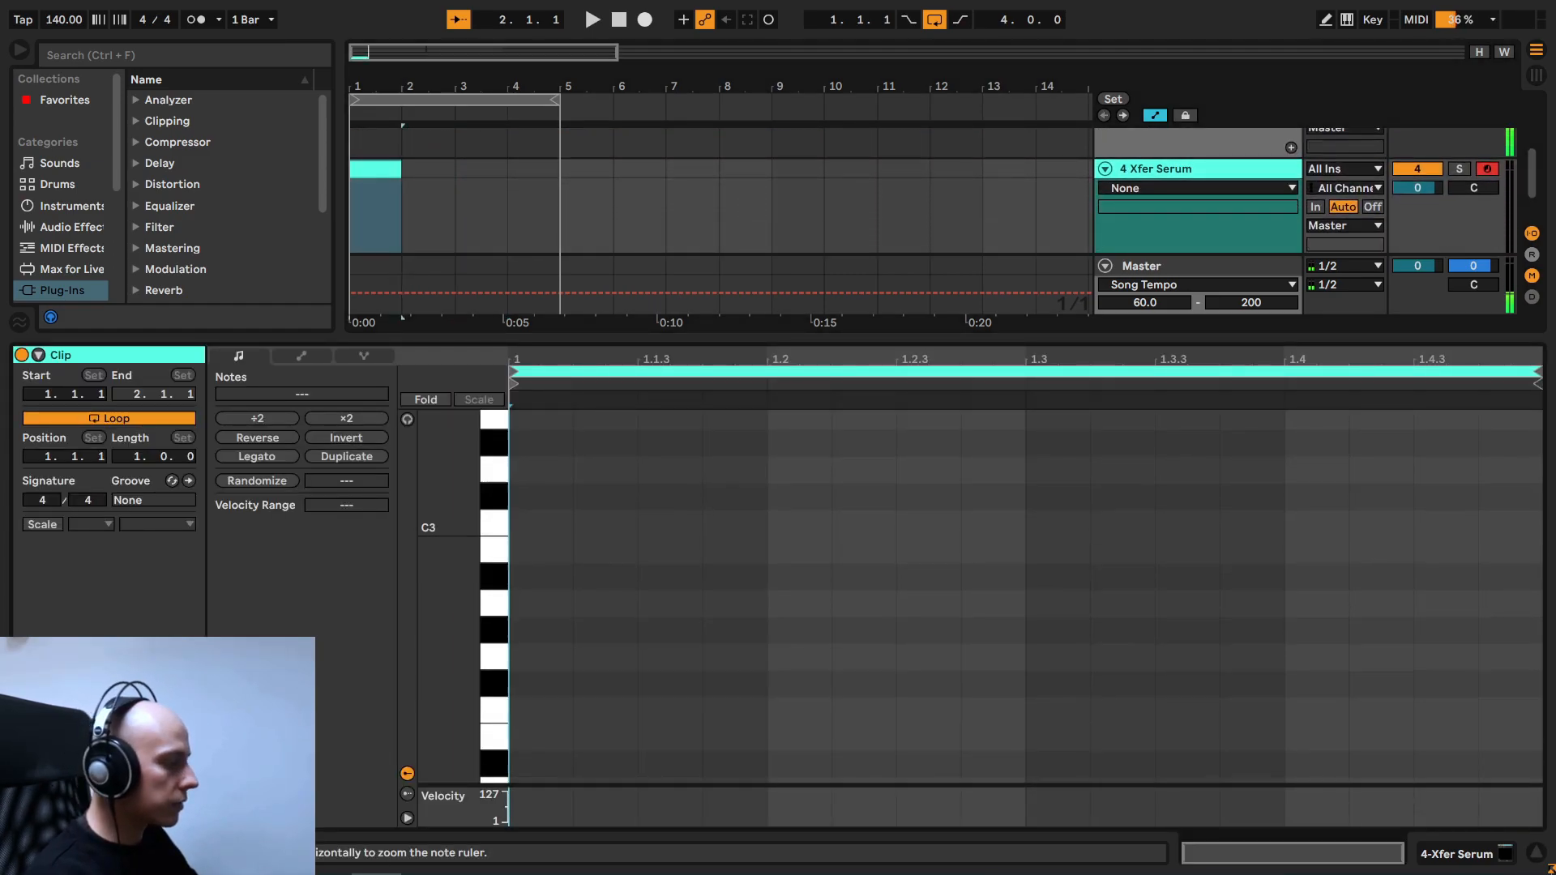
scroll(453, 637, down, 3)
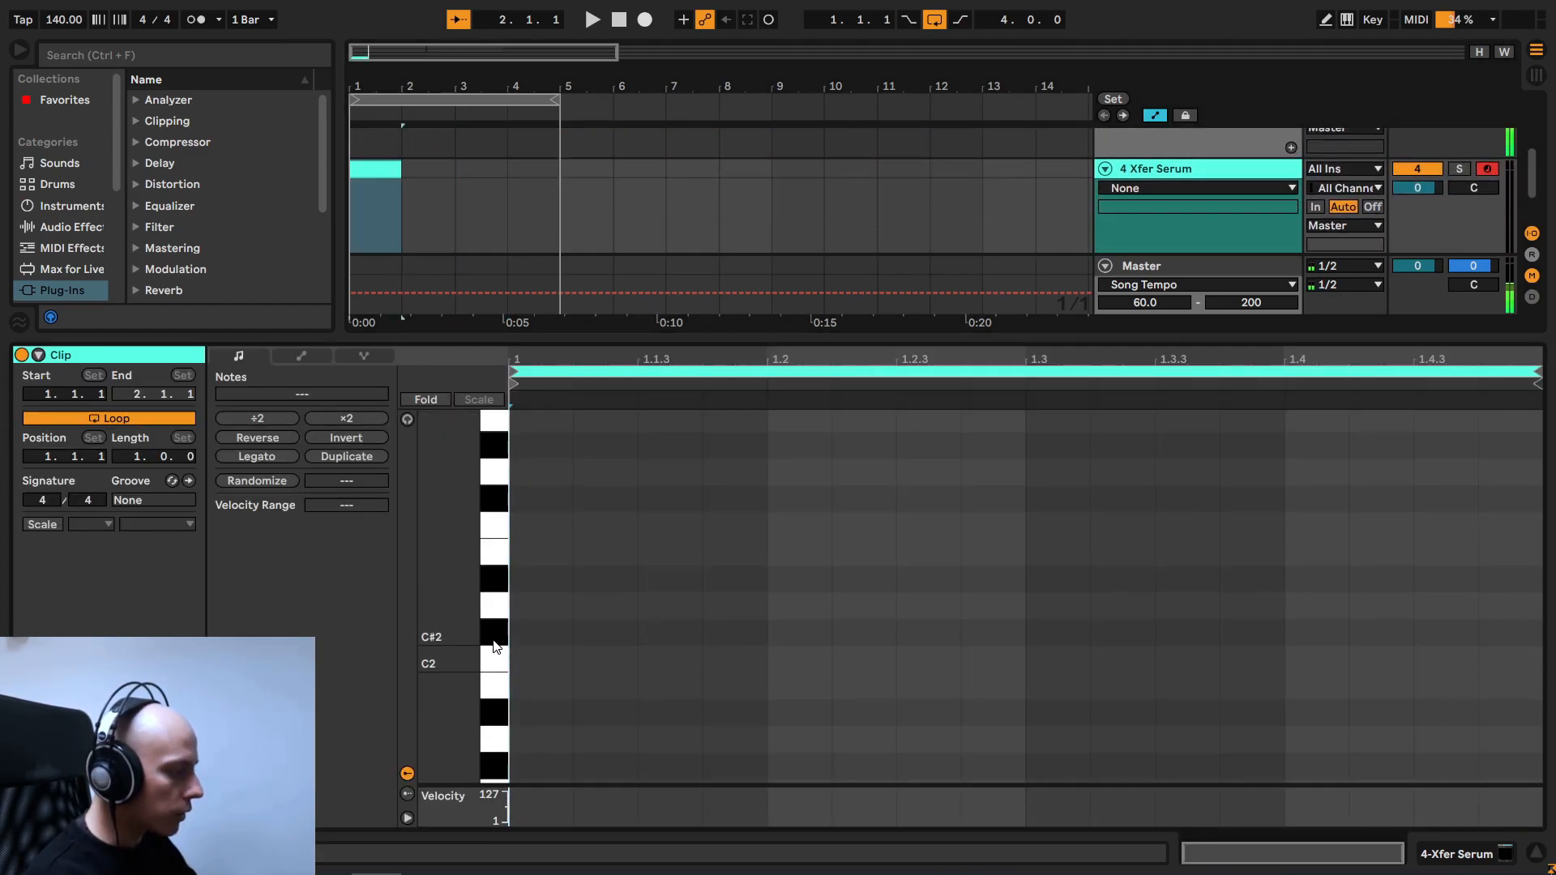
scroll(460, 650, down, 1)
drag(473, 630, 473, 697)
key(plus)
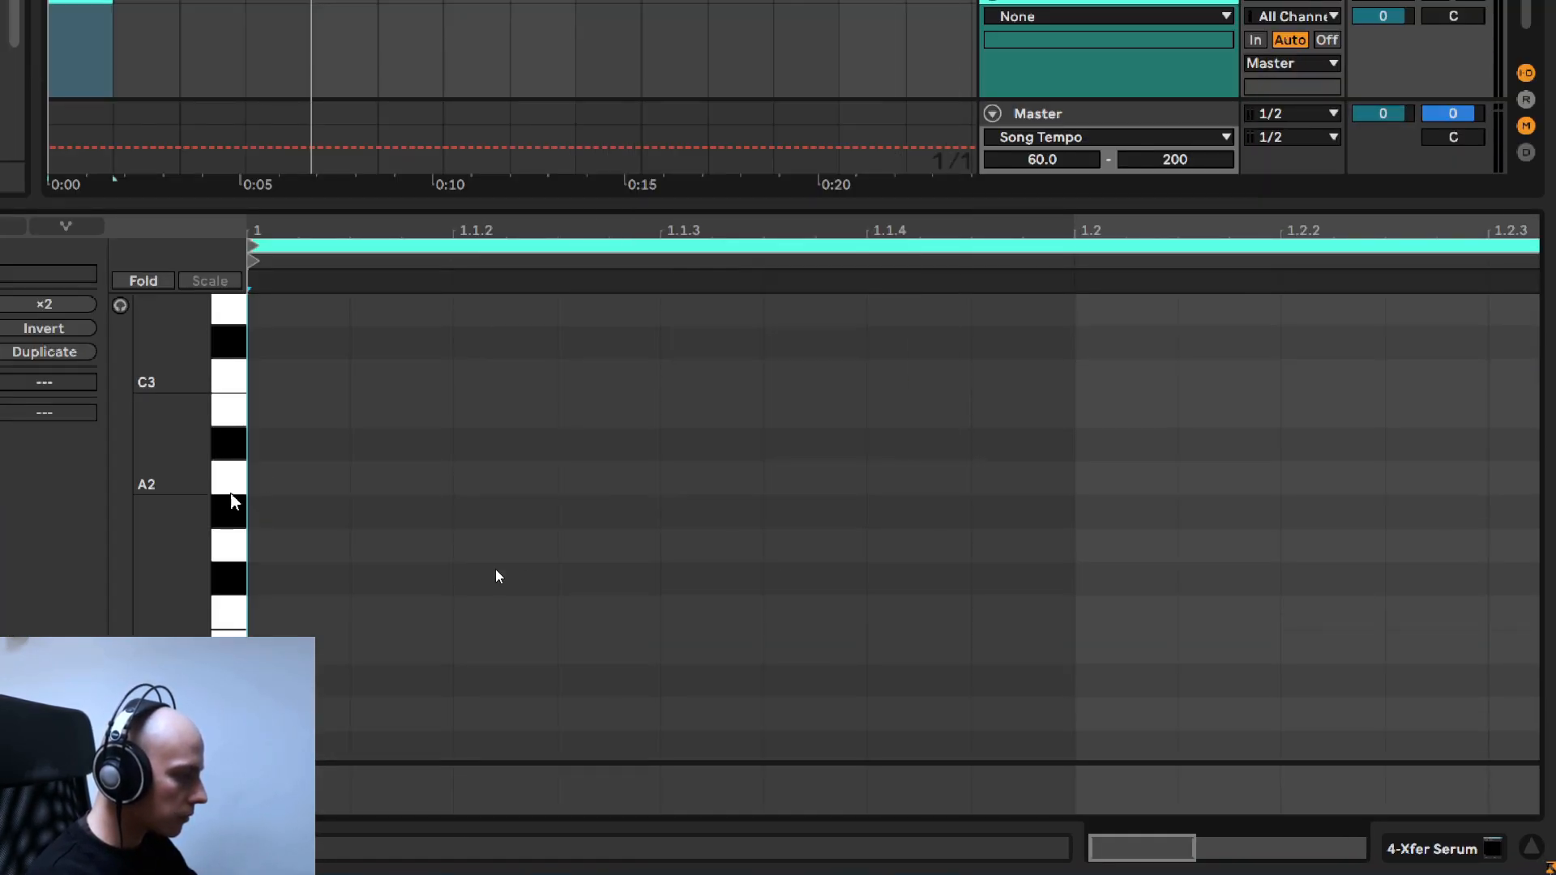
scroll(497, 574, up, 6)
double_click(535, 727)
drag(592, 728, 756, 727)
double_click(797, 621)
double_click(882, 755)
drag(636, 621, 669, 621)
drag(702, 755, 766, 755)
double_click(785, 728)
drag(614, 700, 733, 701)
- Play the melody back and adjust the lengths and positions of its notes
key(space)
scroll(1285, 358, down, 2)
drag(648, 600, 811, 600)
key(space)
drag(508, 638, 549, 638)
drag(369, 606, 409, 605)
key(space)
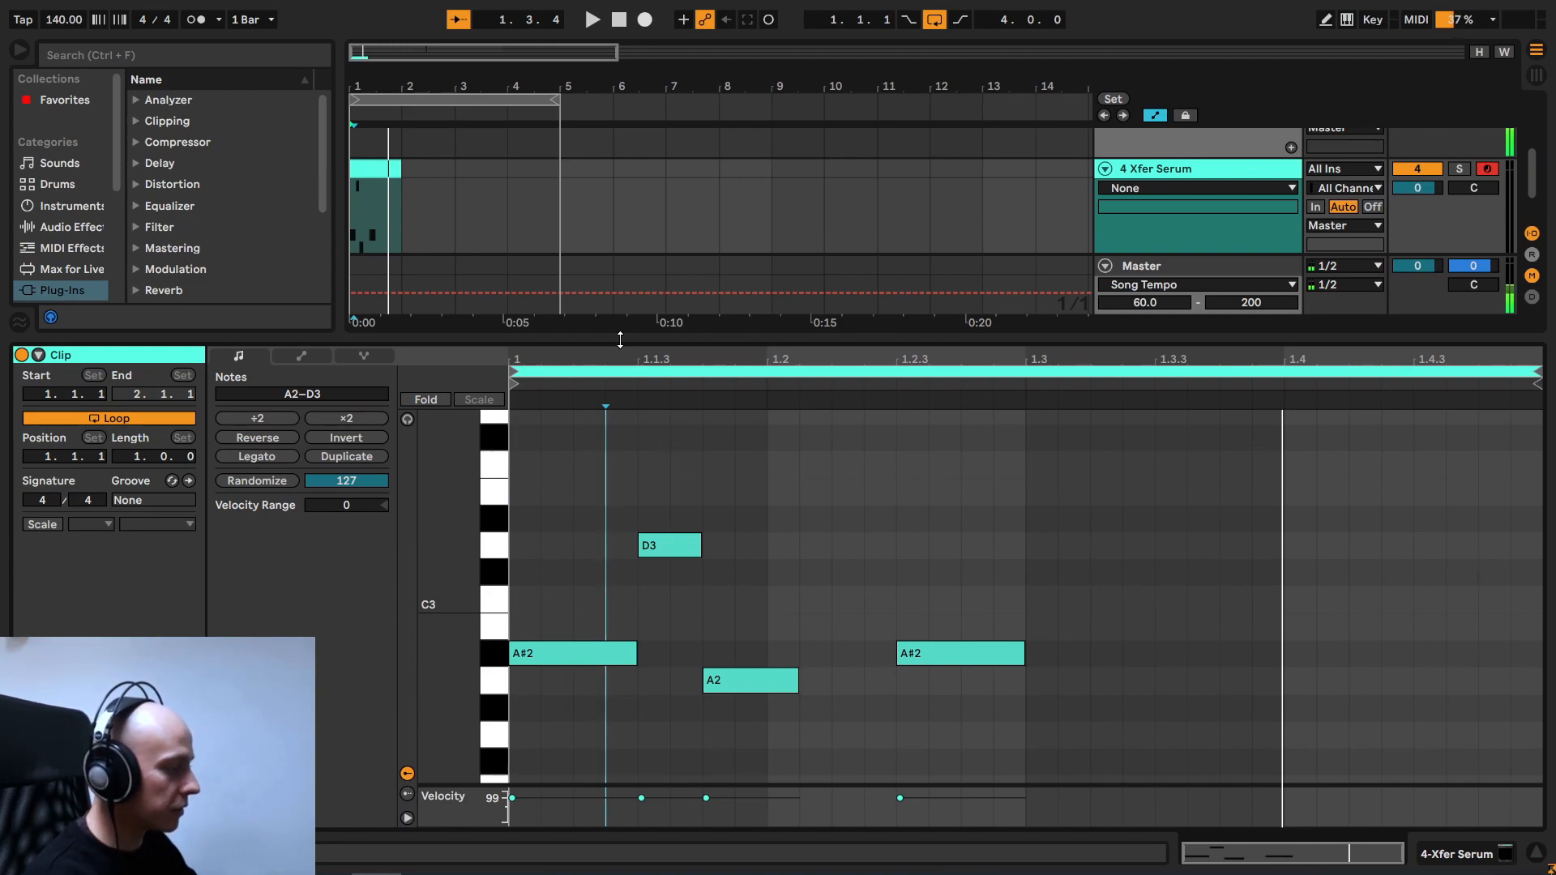
- Audition the four-bar pattern on the Serum track and reopen the Serum plug-in window
drag(624, 338, 626, 436)
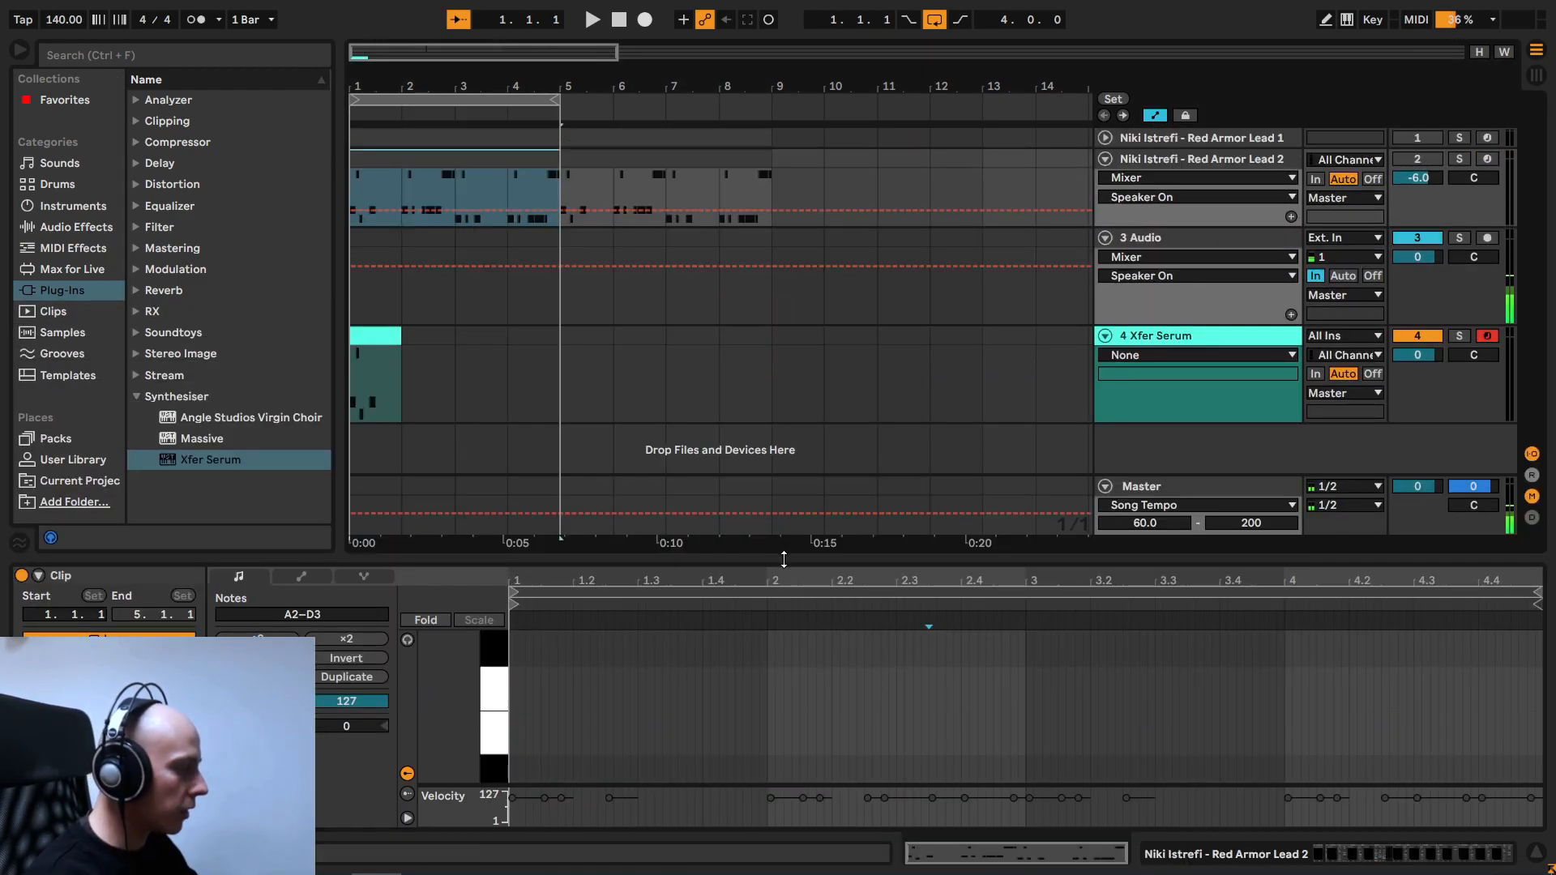
drag(734, 544, 738, 182)
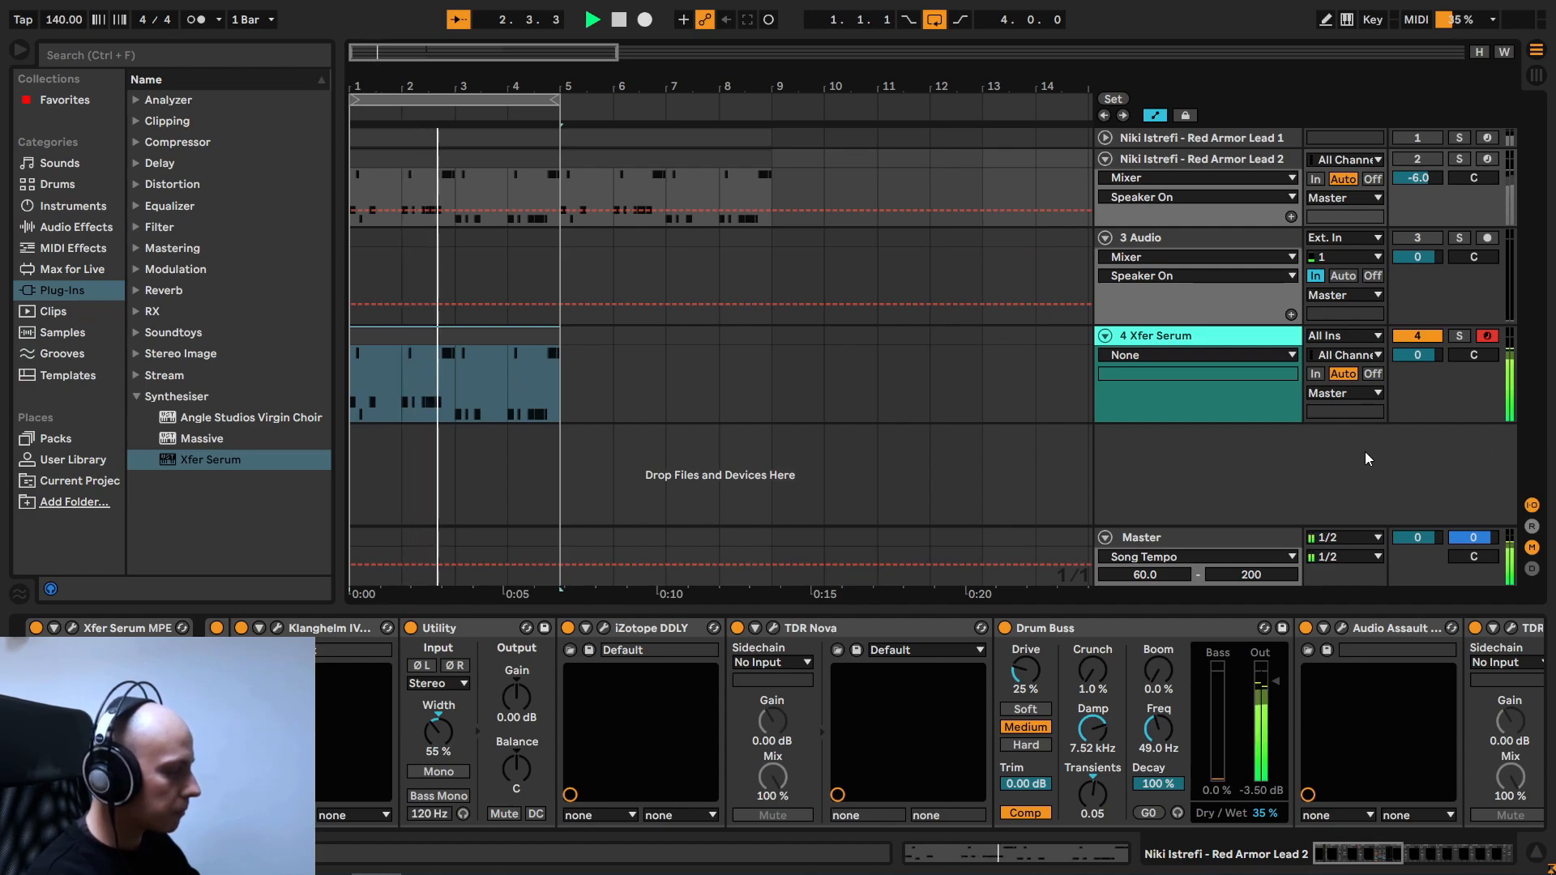
click(1156, 335)
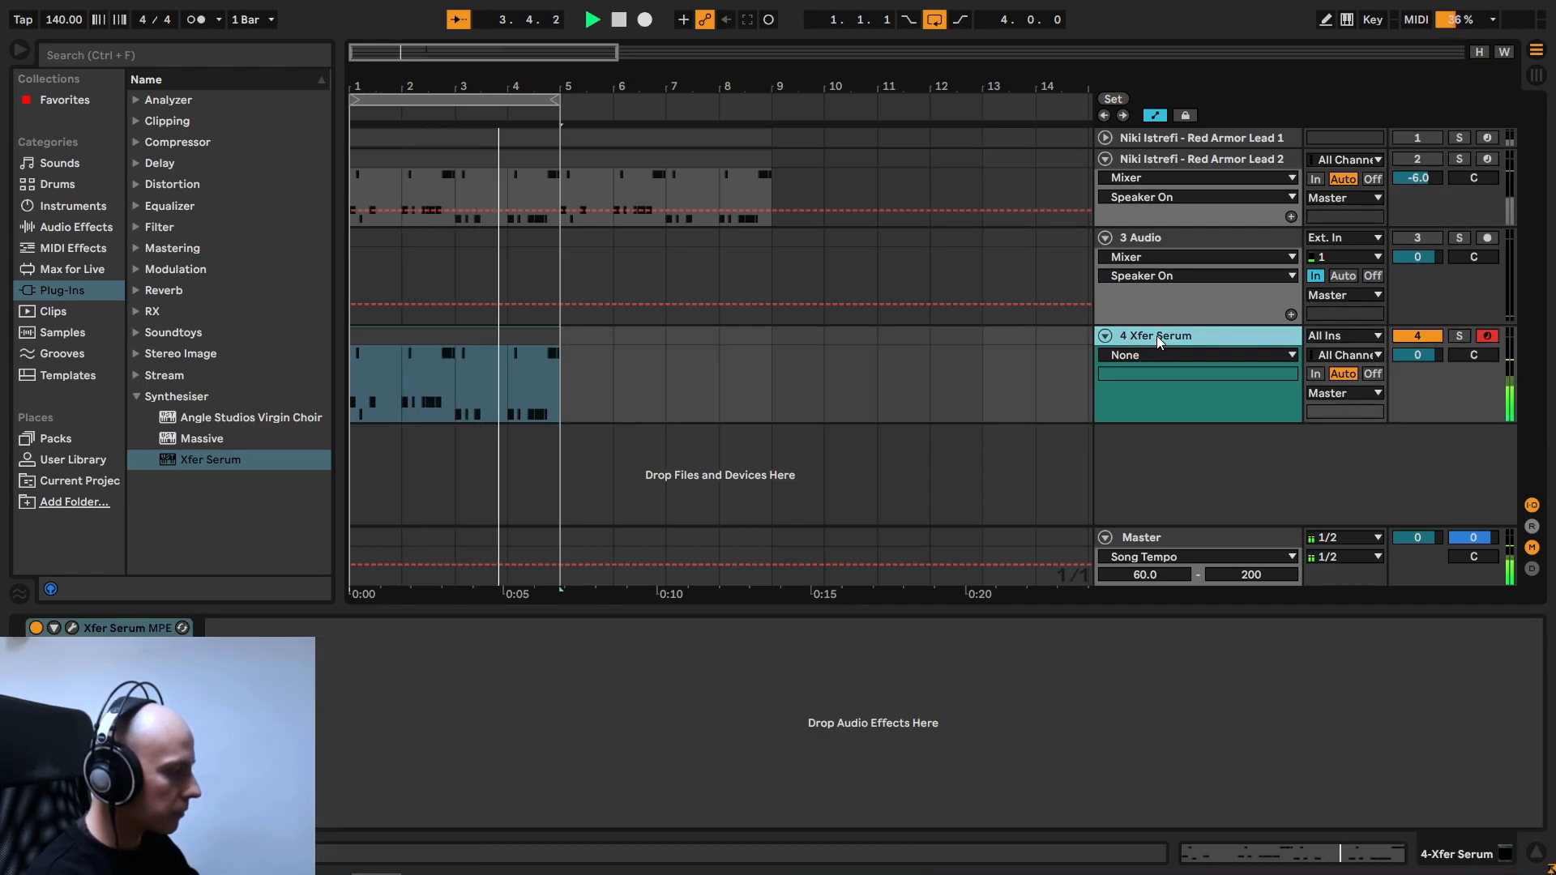
key(space)
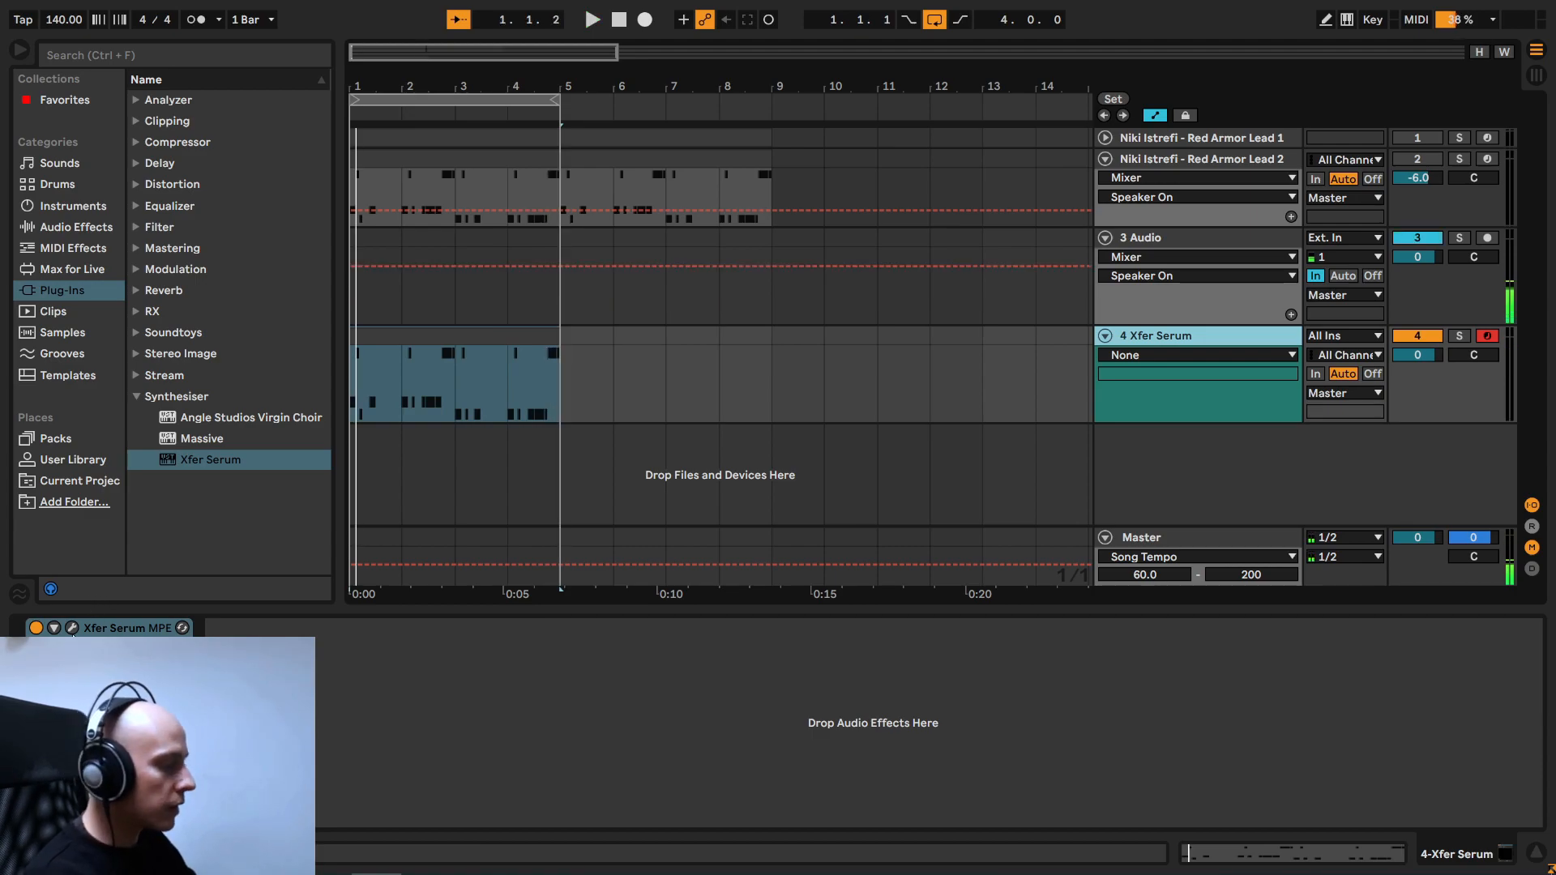
click(72, 629)
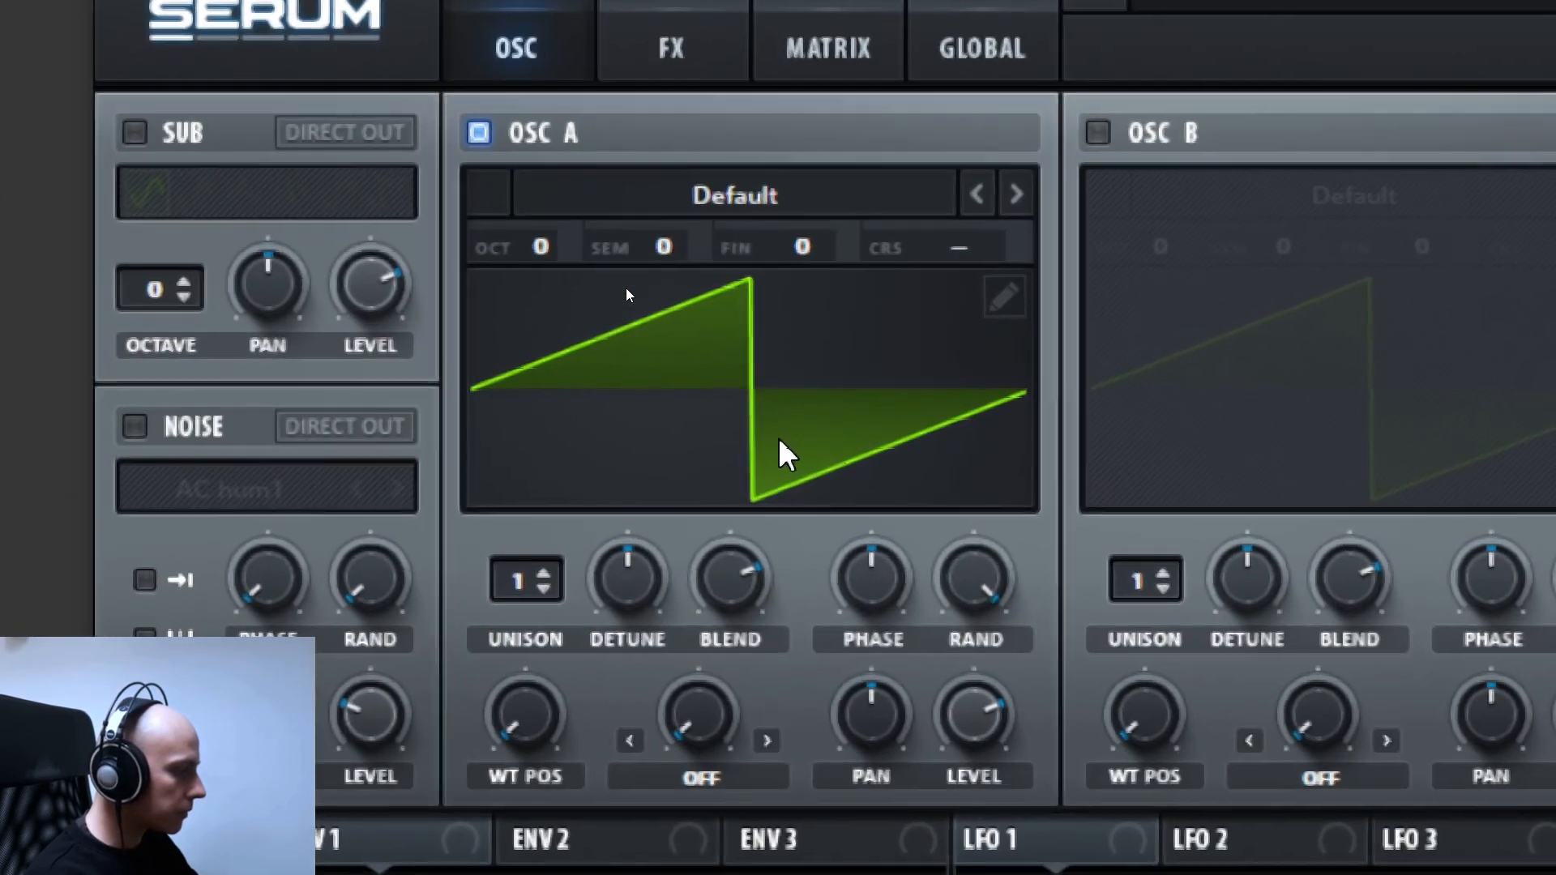
- Load the Basic Shapes wavetable in oscillator A and move its wavetable position to the triangle wave
click(1018, 195)
click(1018, 195)
click(1018, 195)
click(1017, 194)
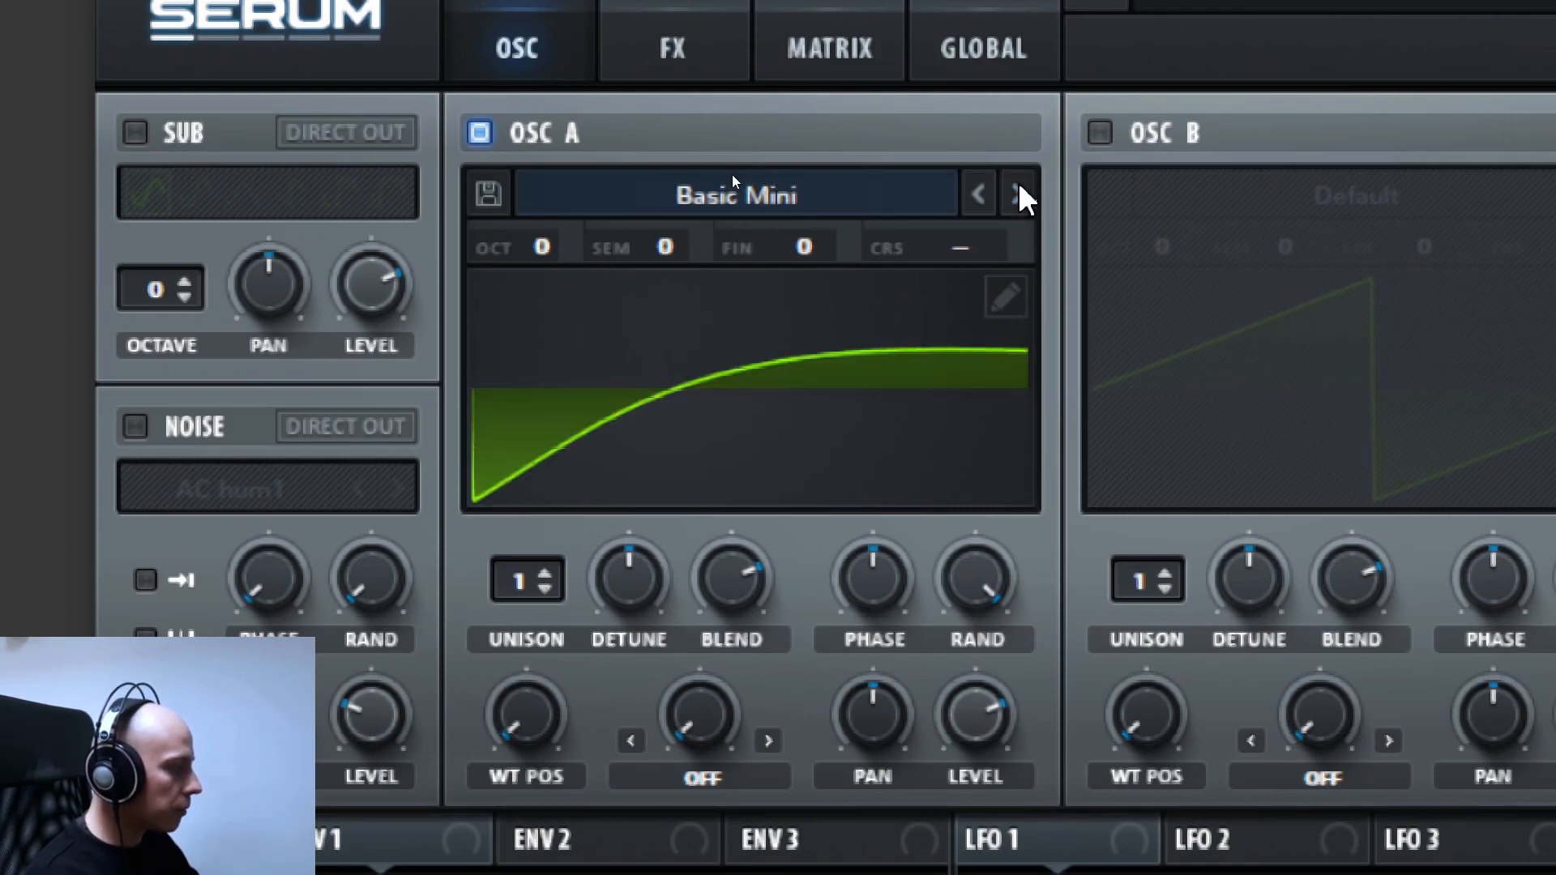
click(1017, 194)
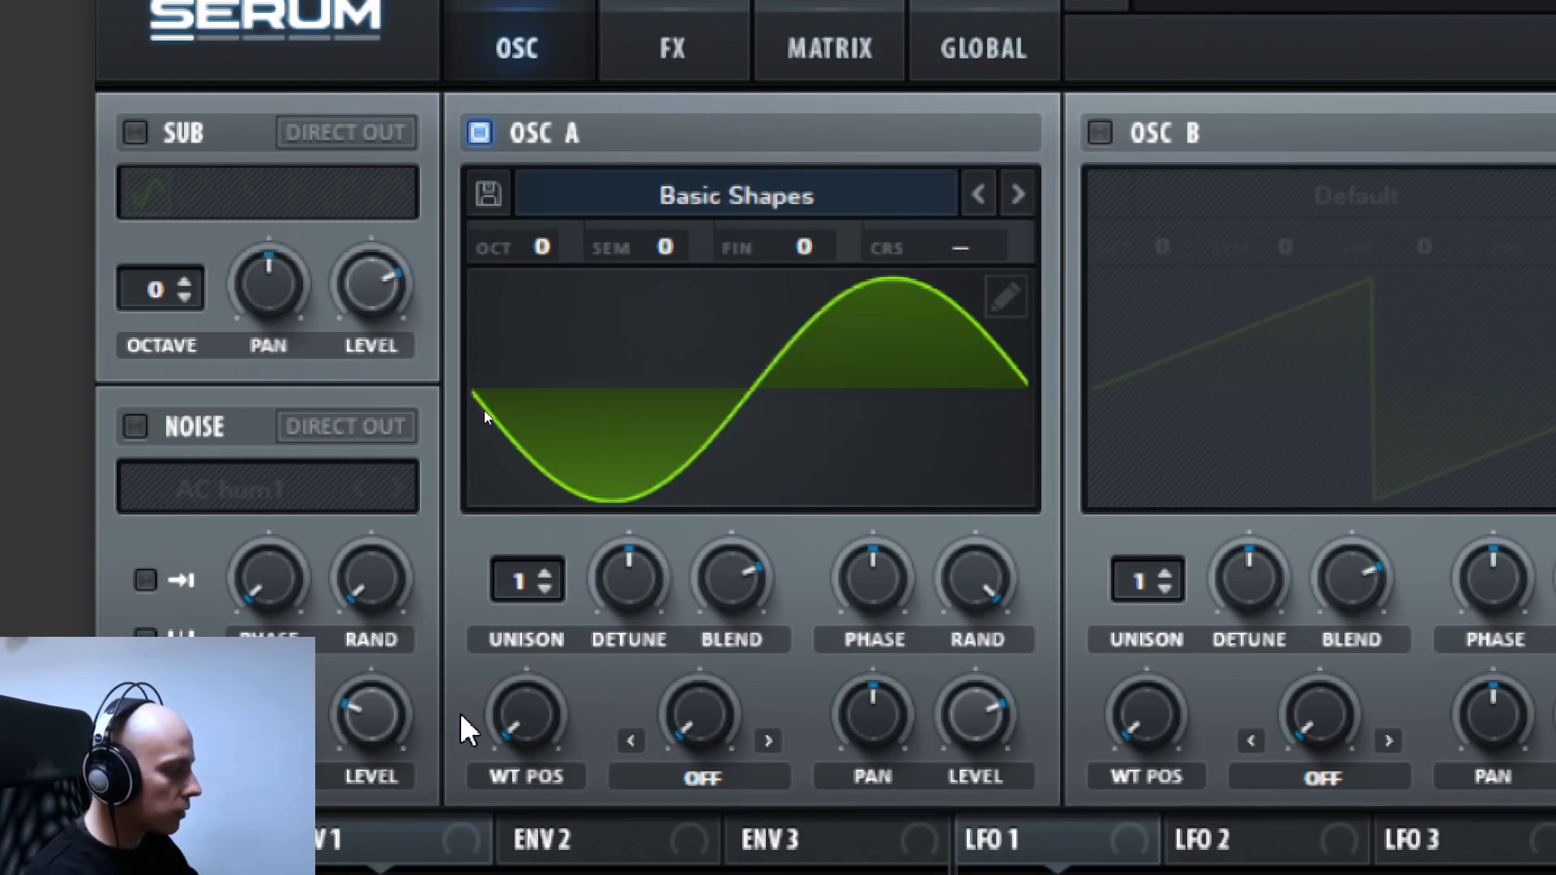
drag(534, 729, 502, 514)
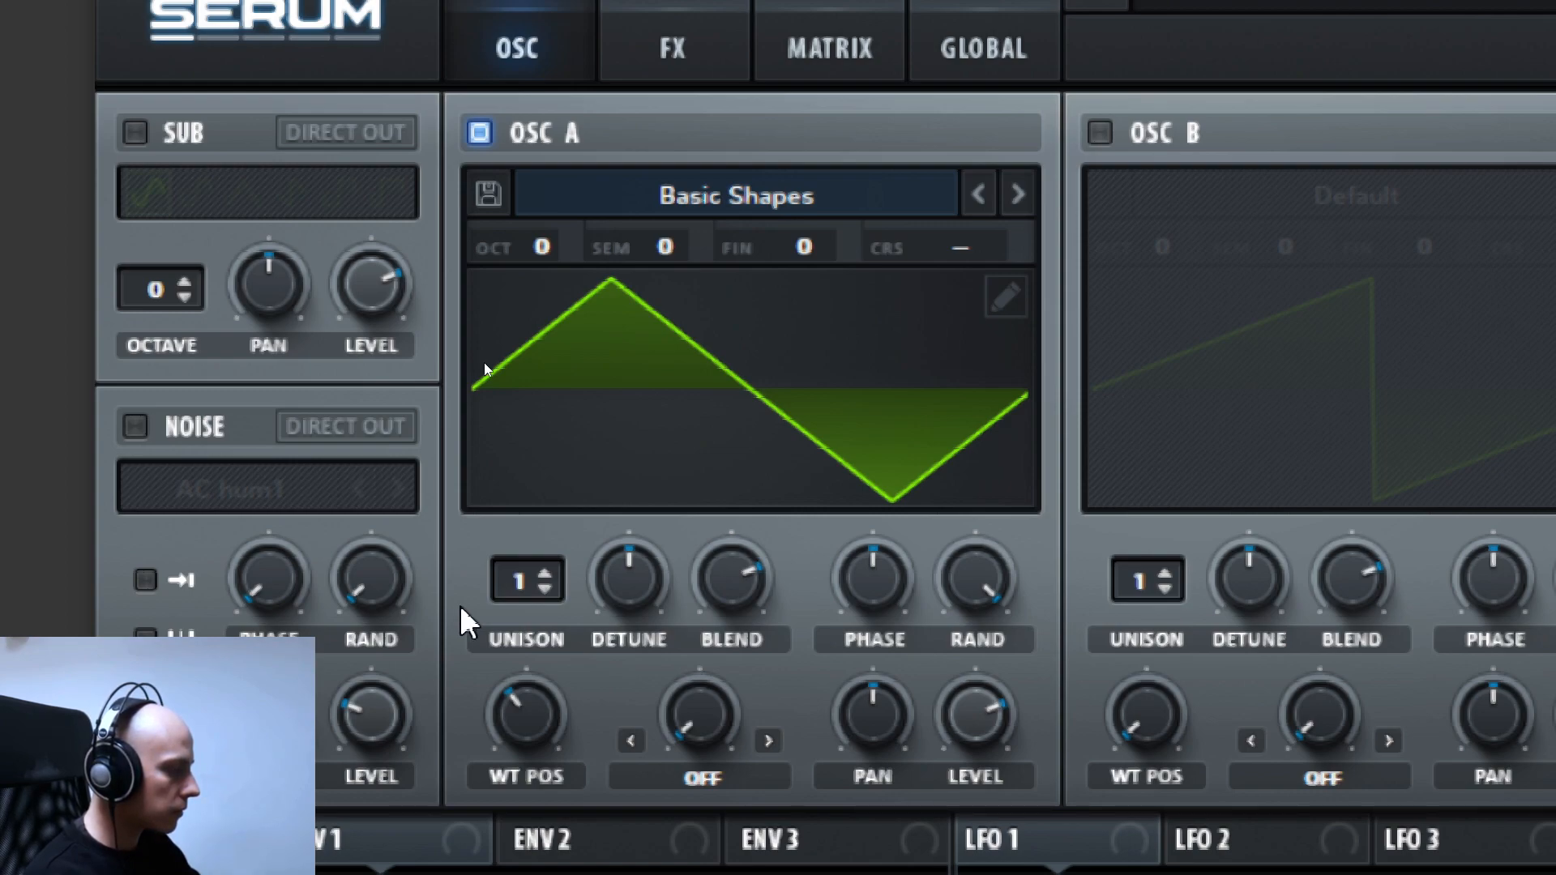
- Set oscillator A's unison to 2 voices and adjust its detune amount by ear
click(544, 574)
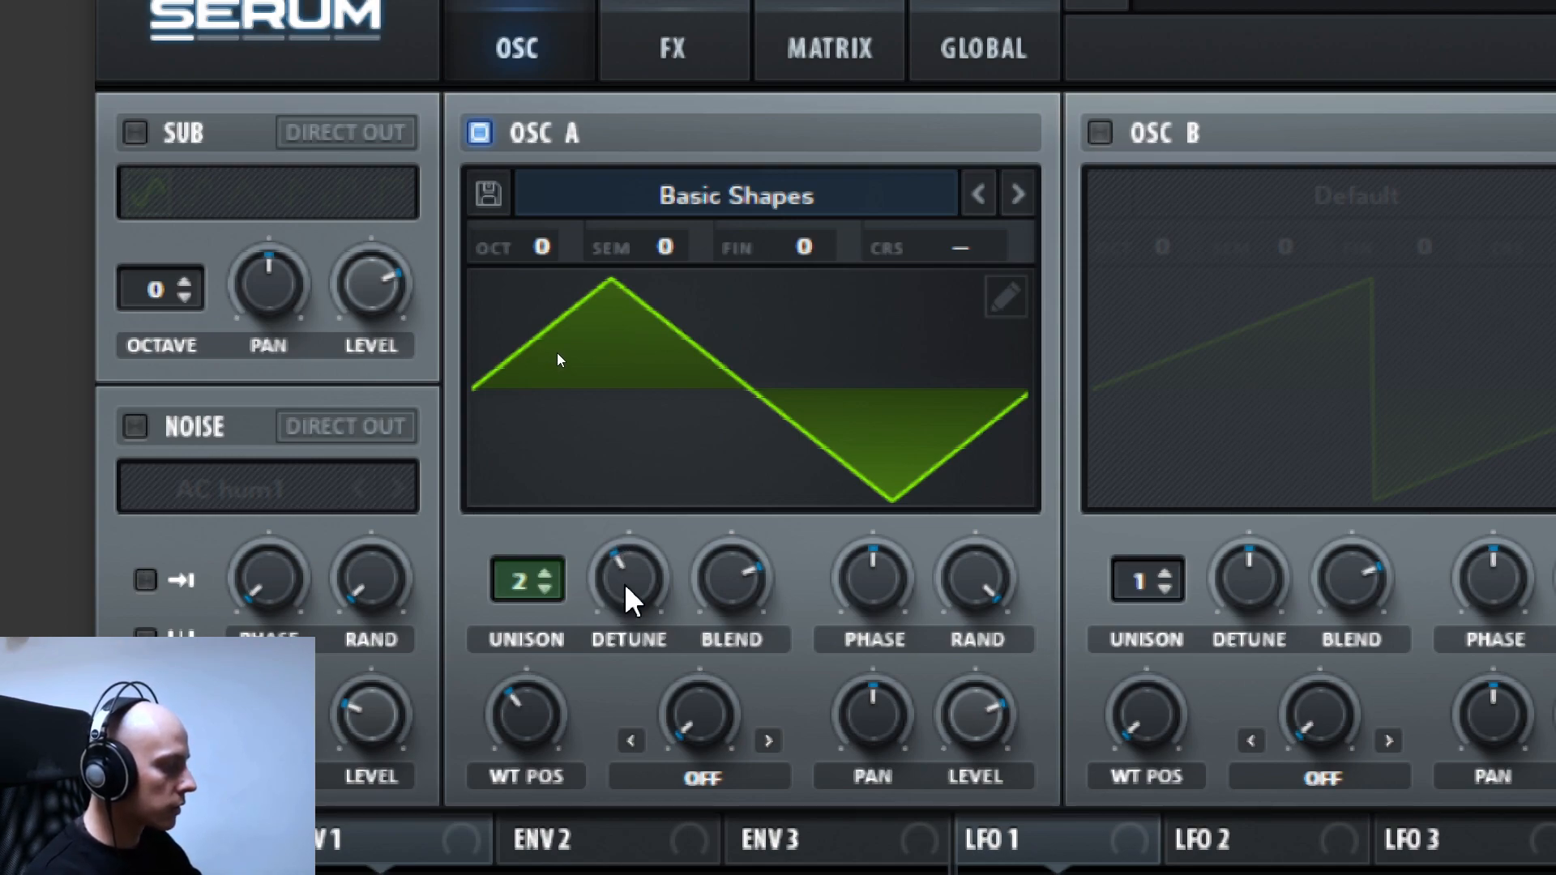
scroll(625, 587, down, 5)
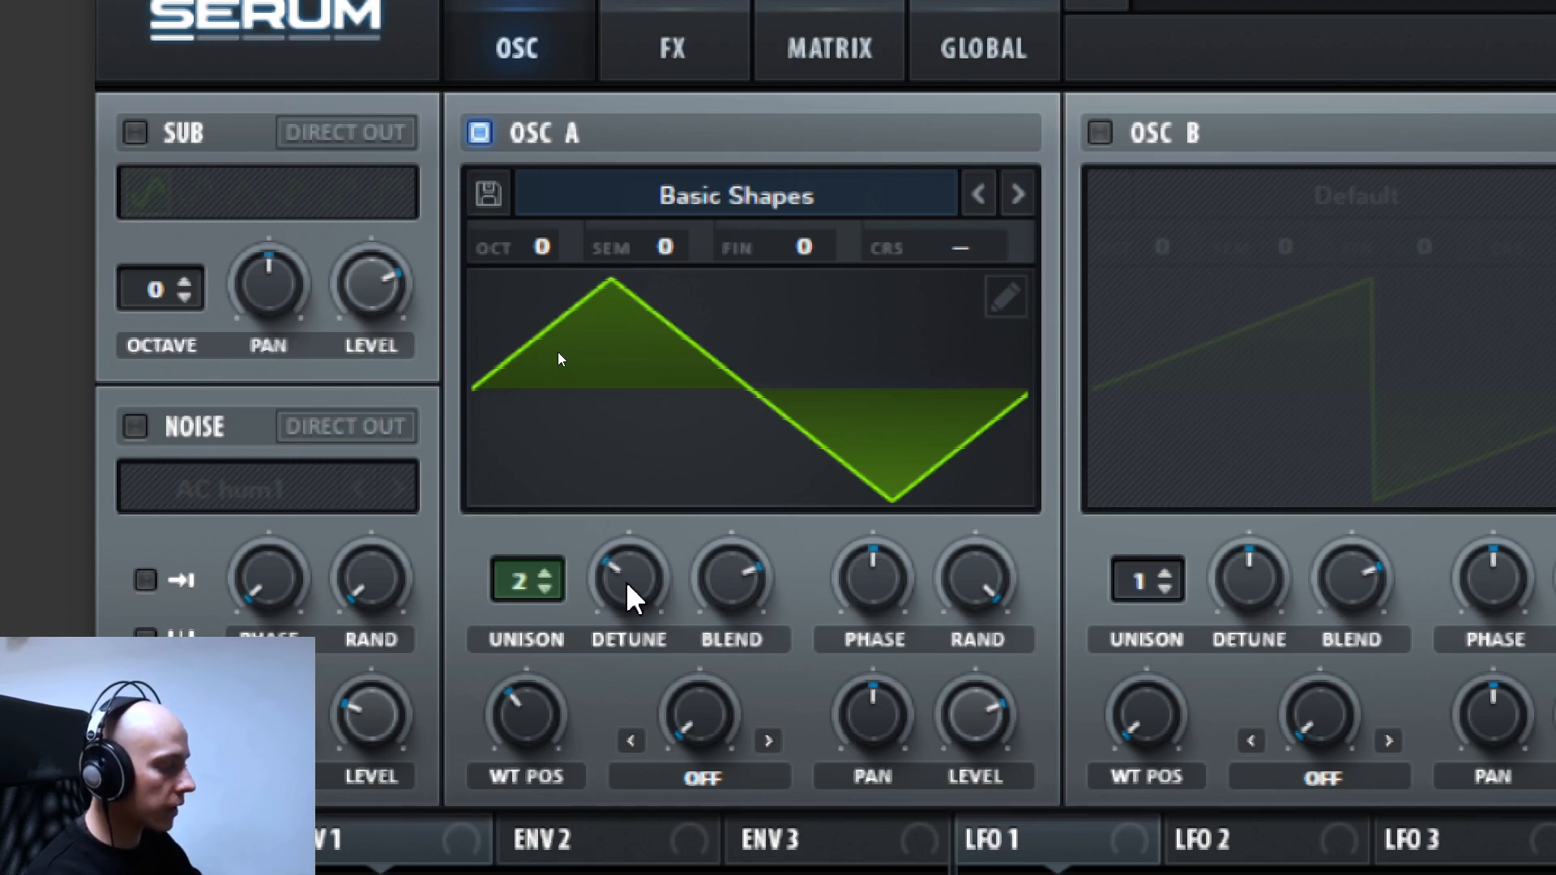
scroll(628, 582, down, 3)
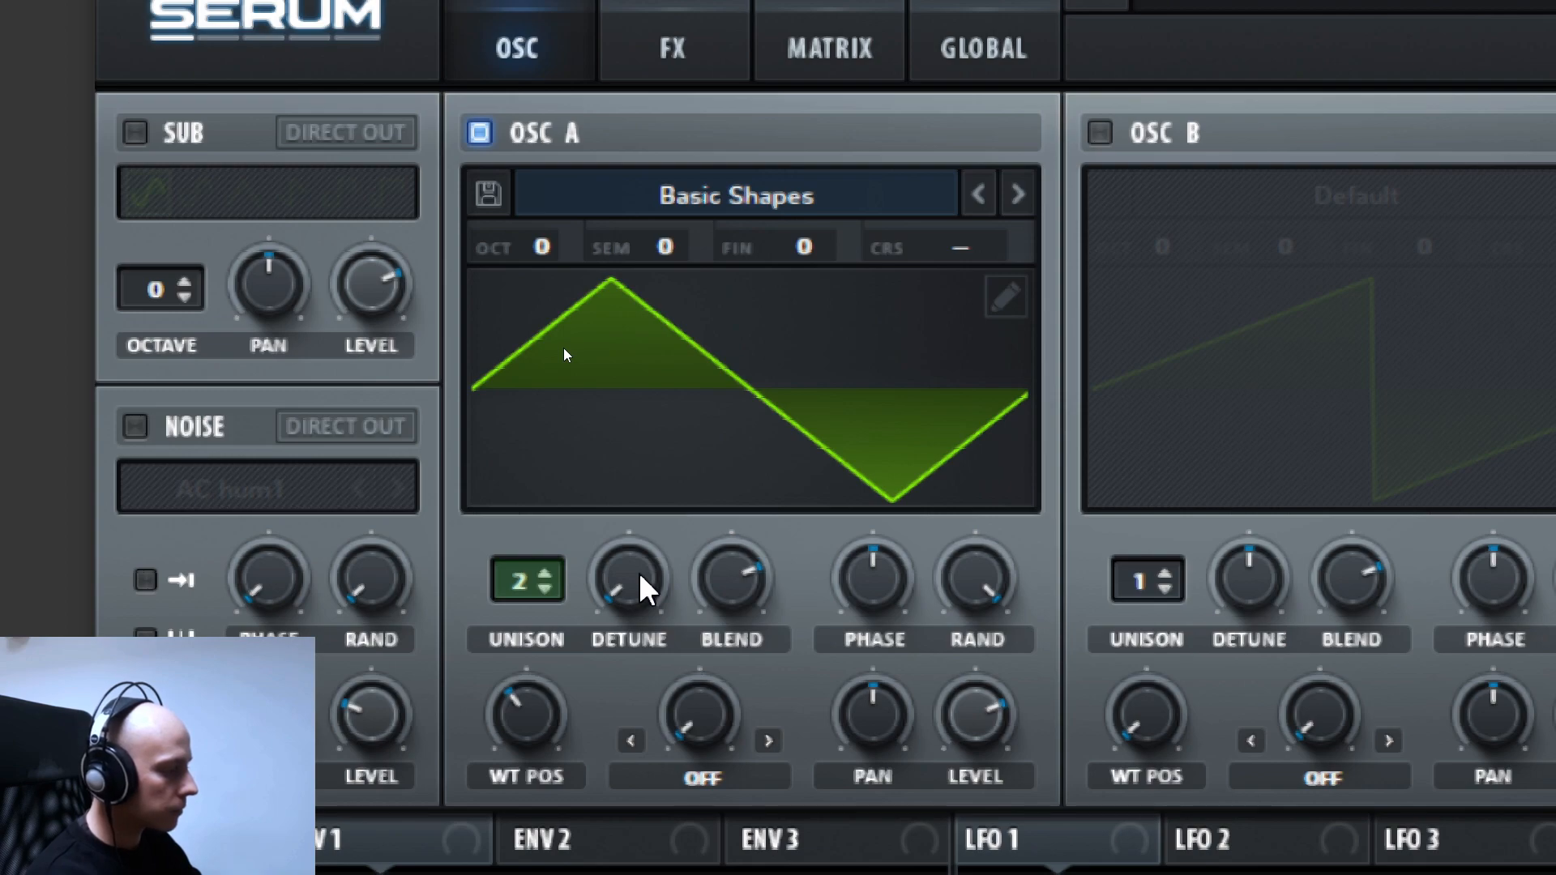
scroll(645, 589, up, 2)
scroll(646, 585, up, 4)
scroll(644, 589, up, 5)
scroll(644, 589, down, 5)
scroll(645, 589, down, 3)
scroll(640, 584, up, 2)
scroll(640, 584, down, 1)
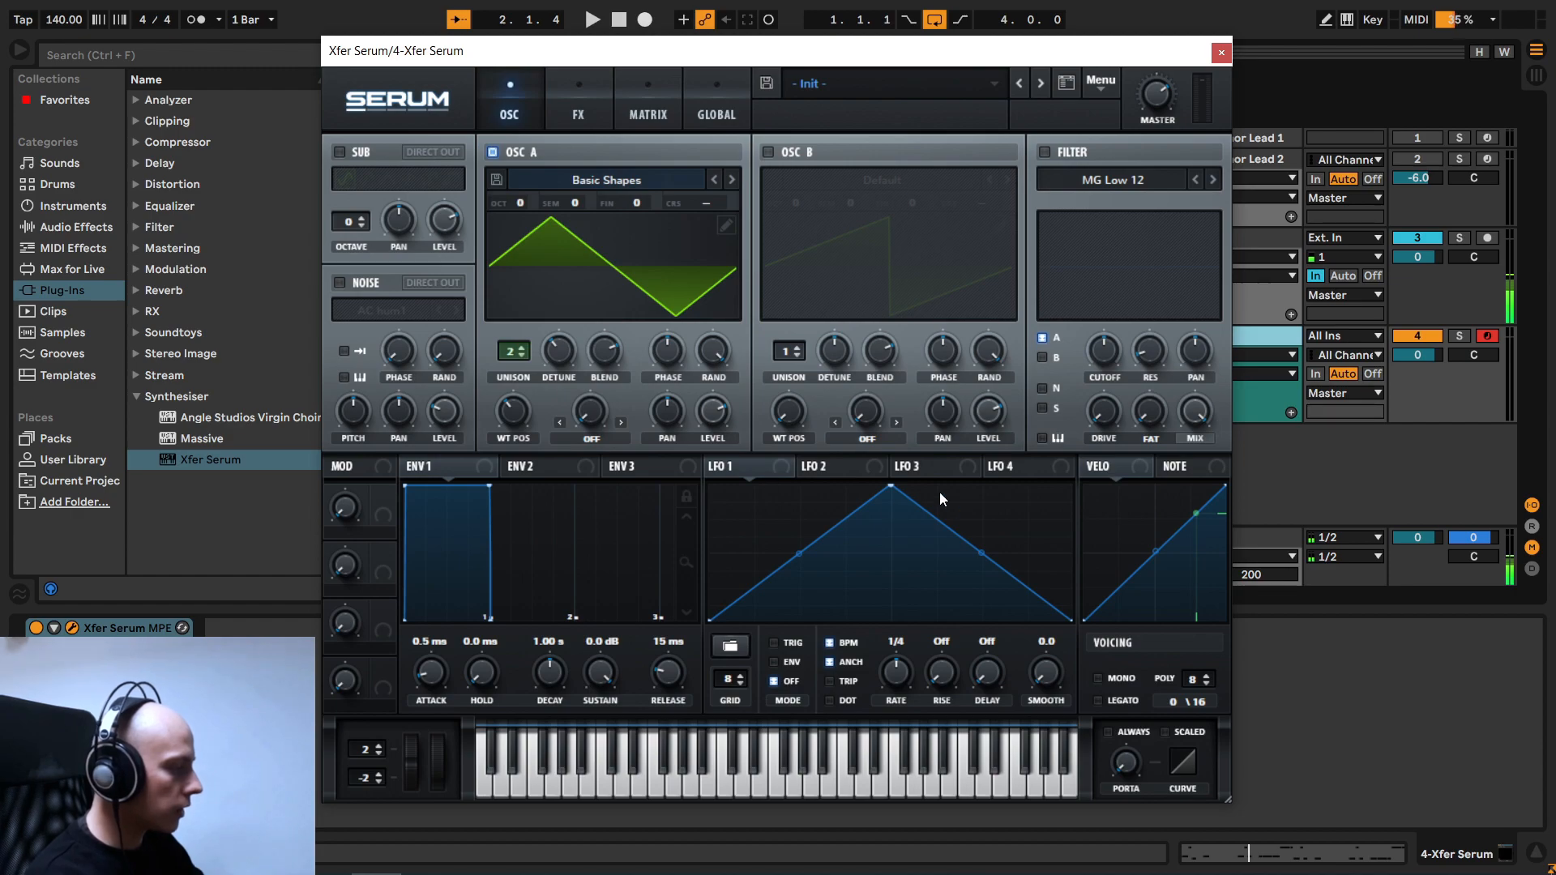
- Reshape LFO 1 into a straight falling ramp and assign it to oscillator A's coarse pitch
drag(892, 489, 712, 486)
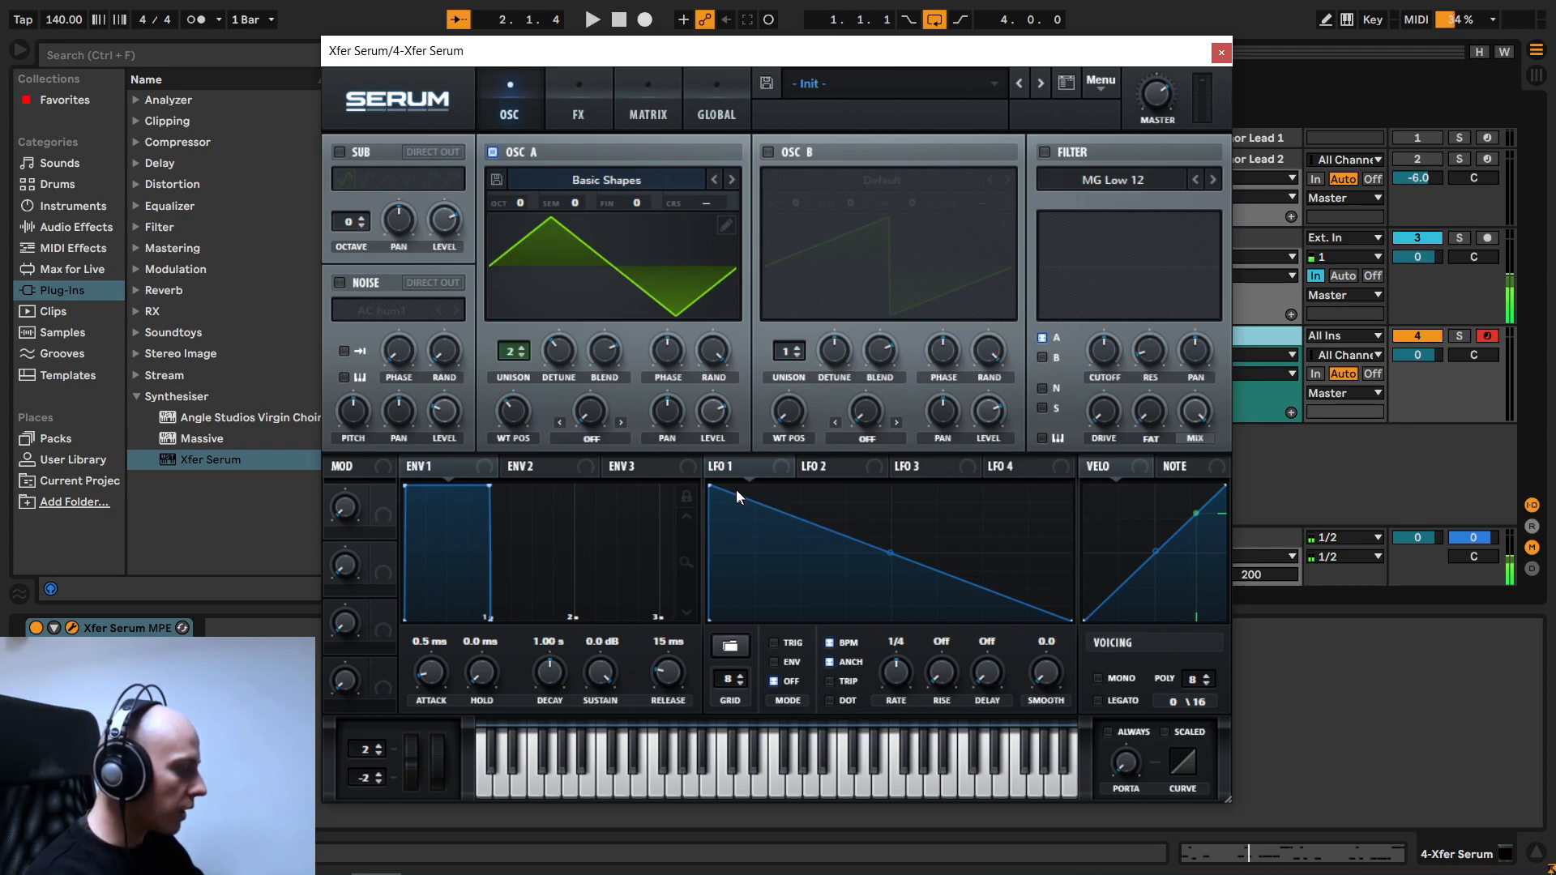
drag(736, 476, 728, 435)
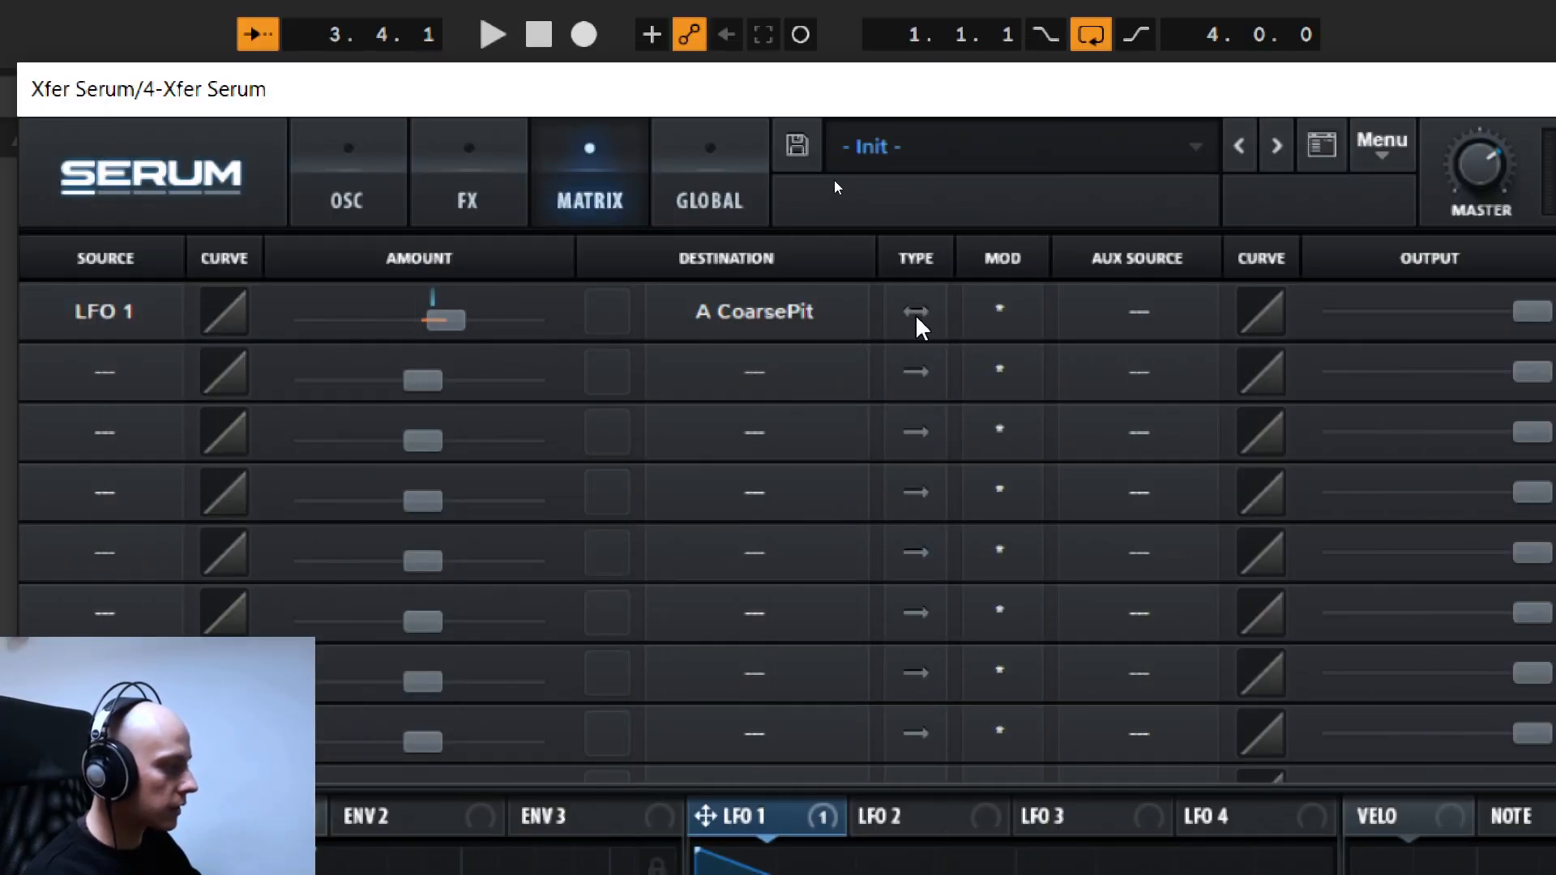
- Make the LFO 1 to A CoarsePit modulation unidirectional in the matrix and audition it
click(919, 317)
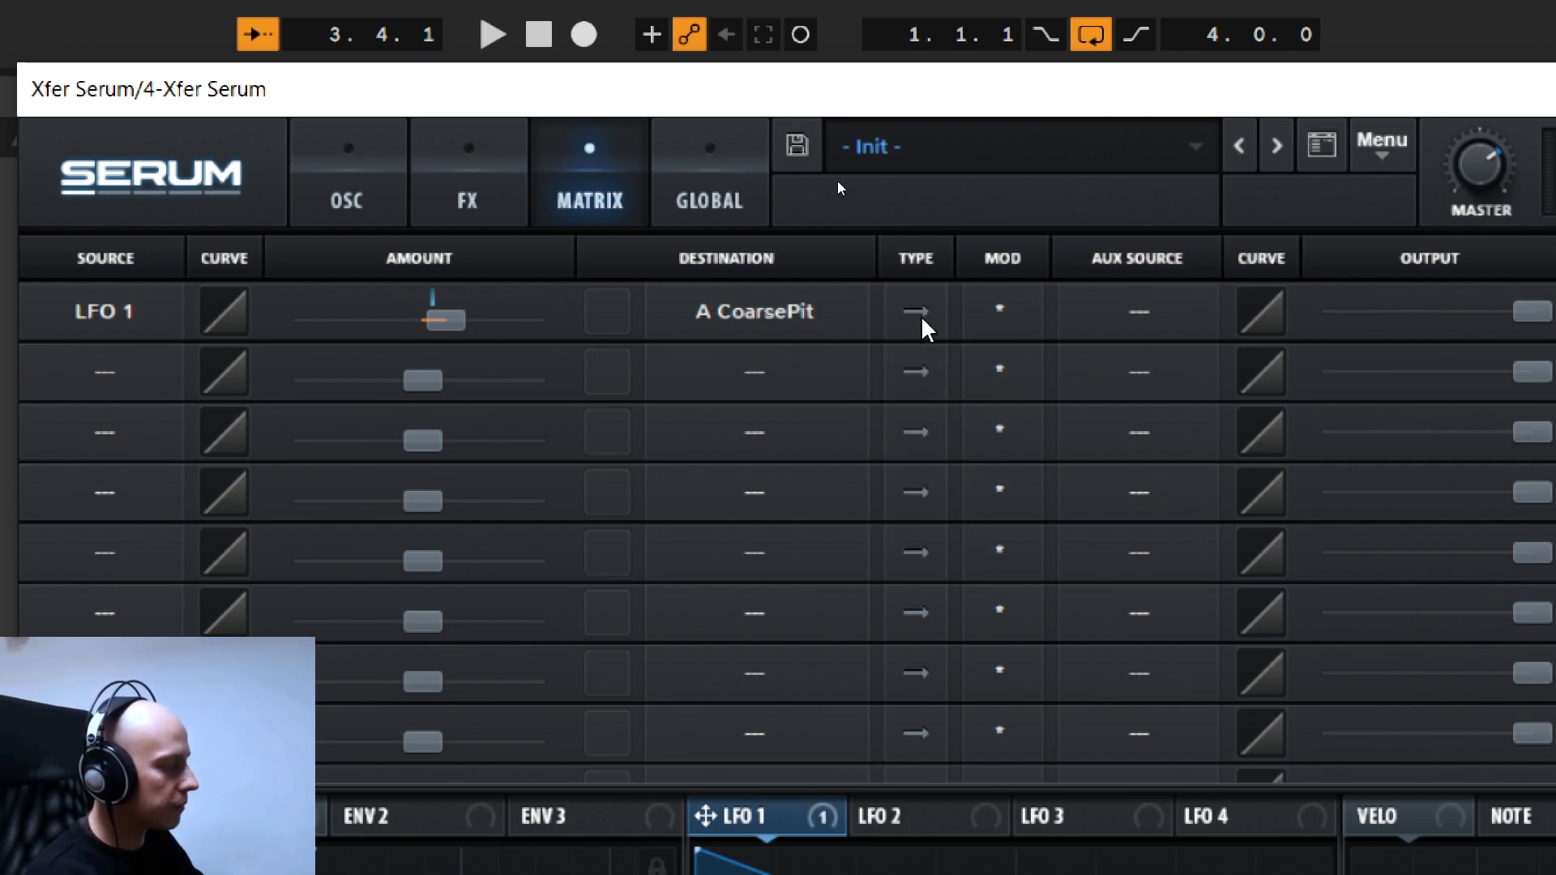
key(space)
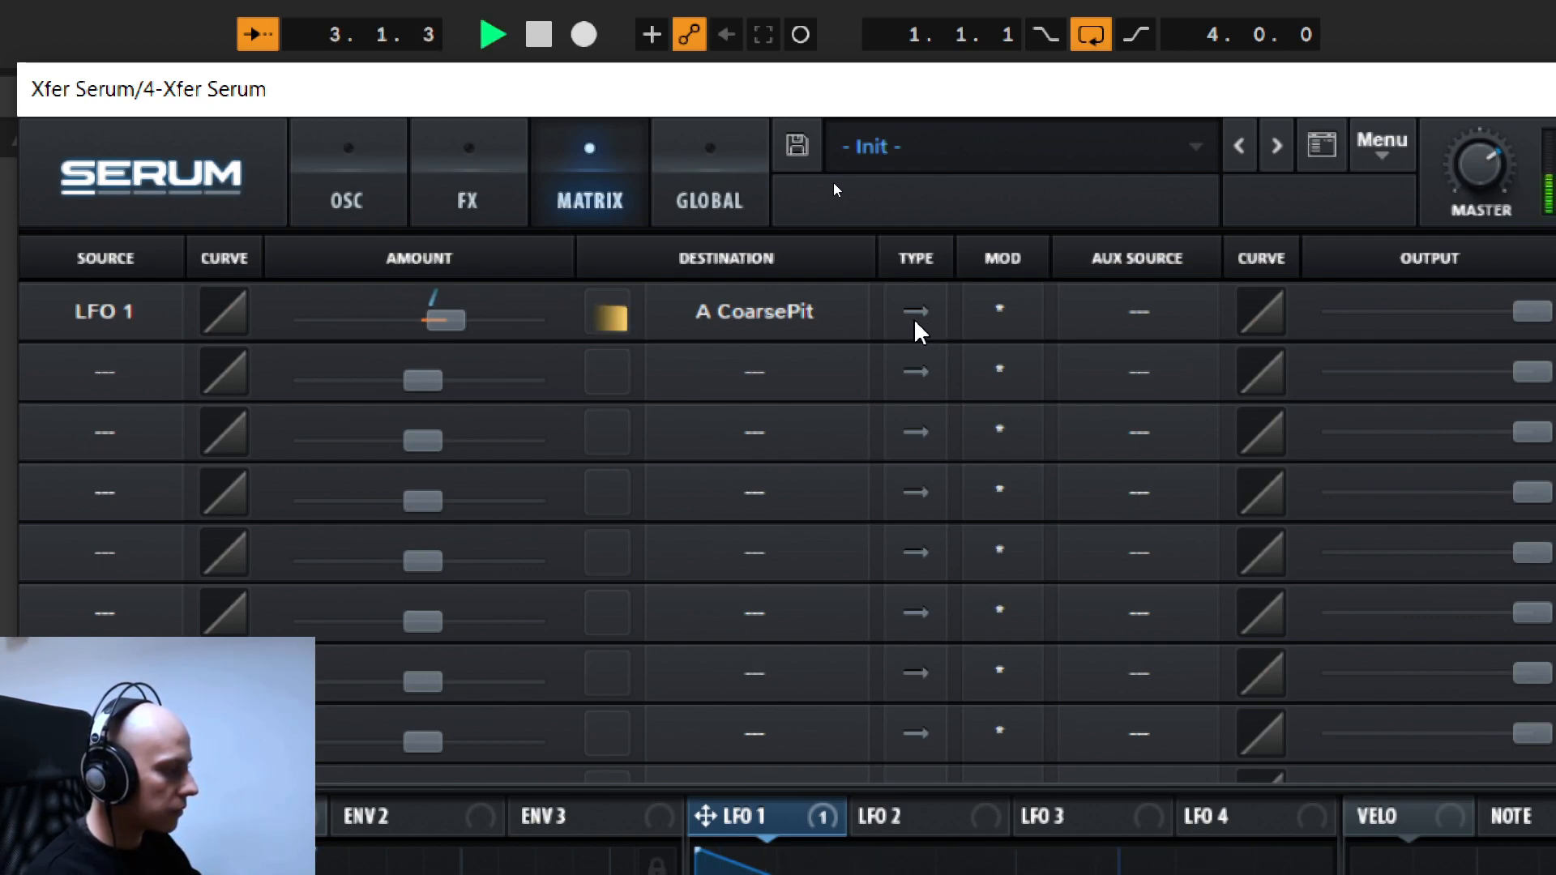
click(915, 316)
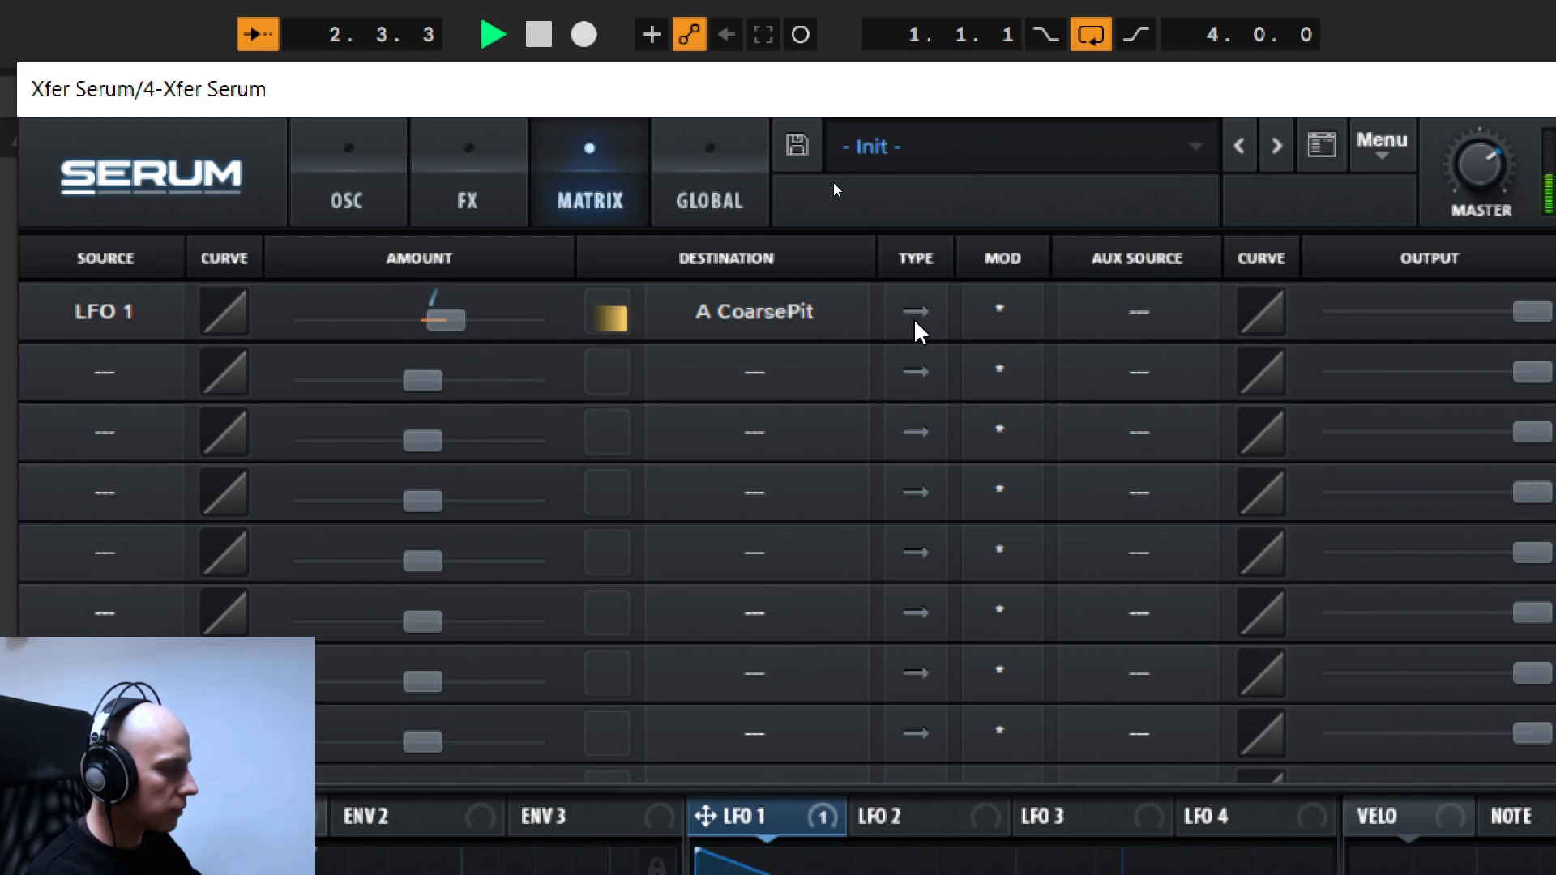
key(space)
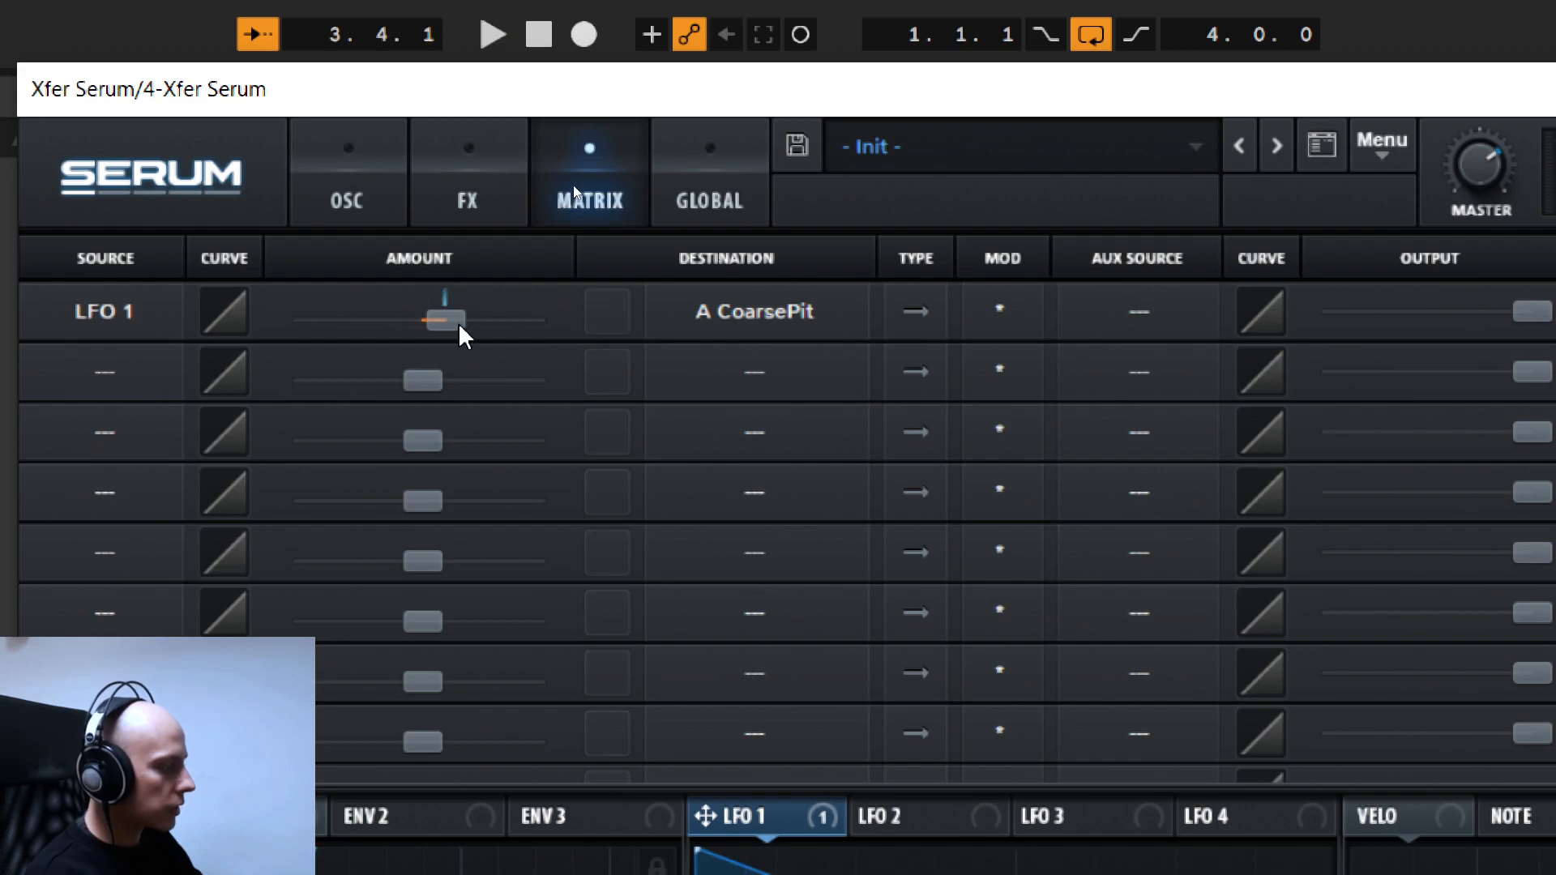
- Set the LFO 1 to A CoarsePit modulation amount to 1 and play the pattern
double_click(455, 321)
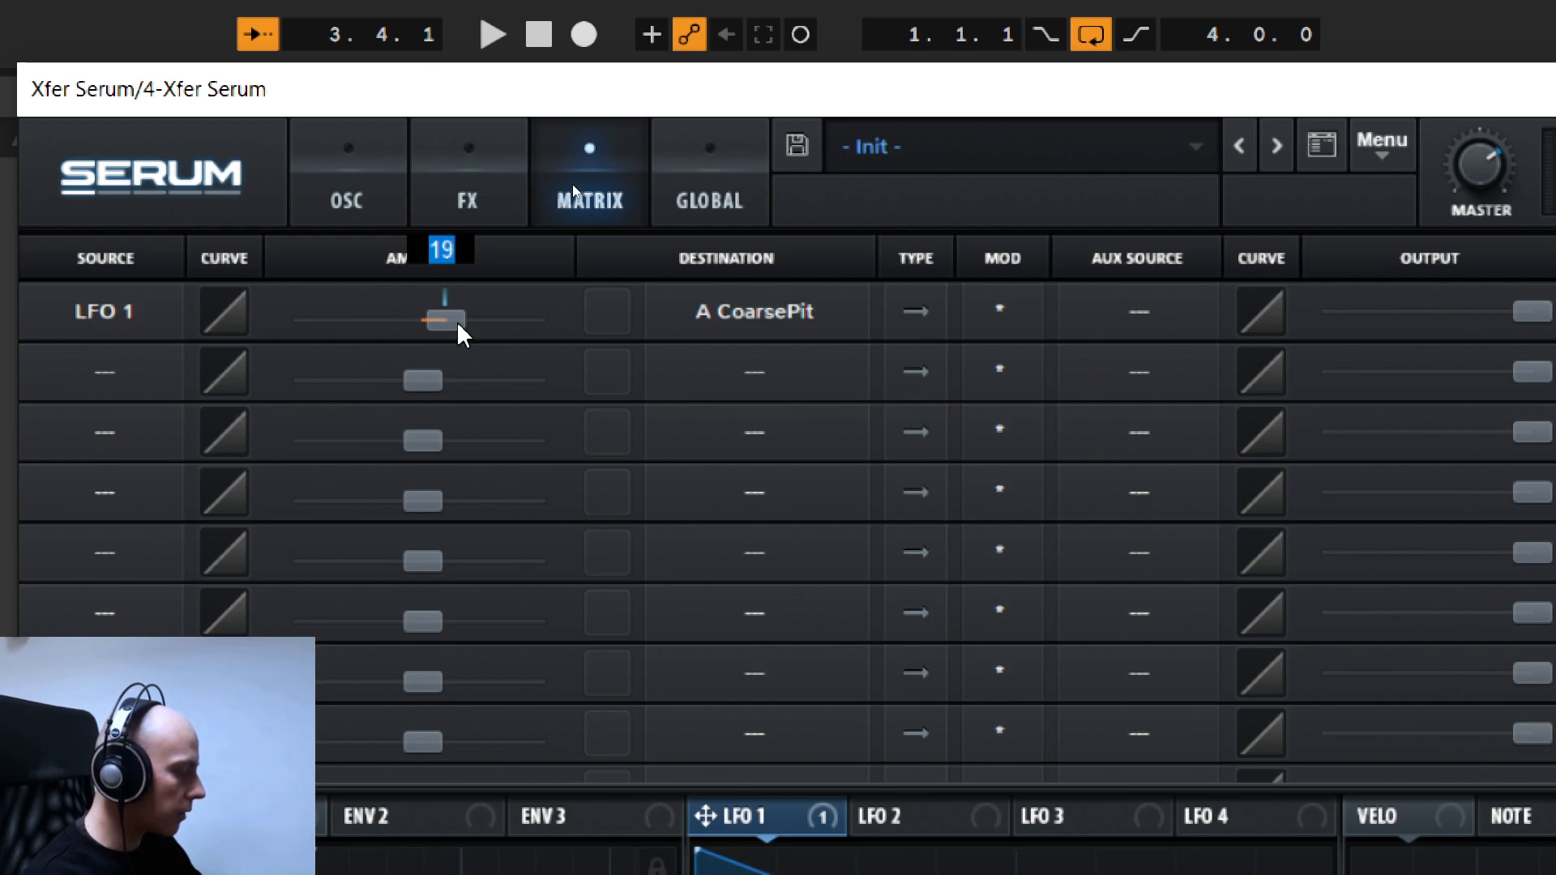
text(1)
key(Return)
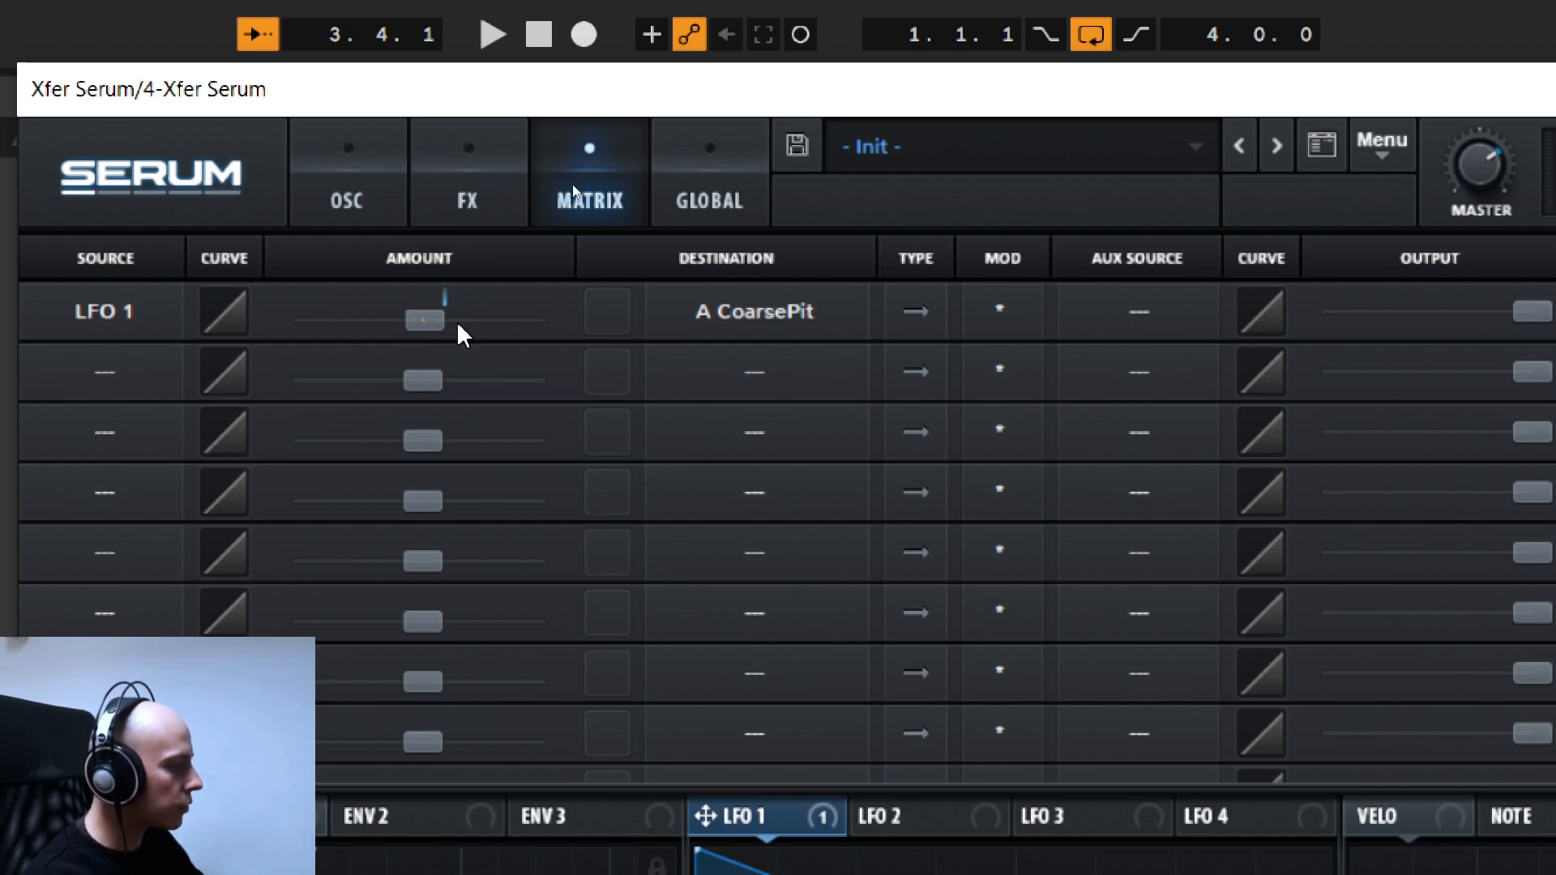
key(space)
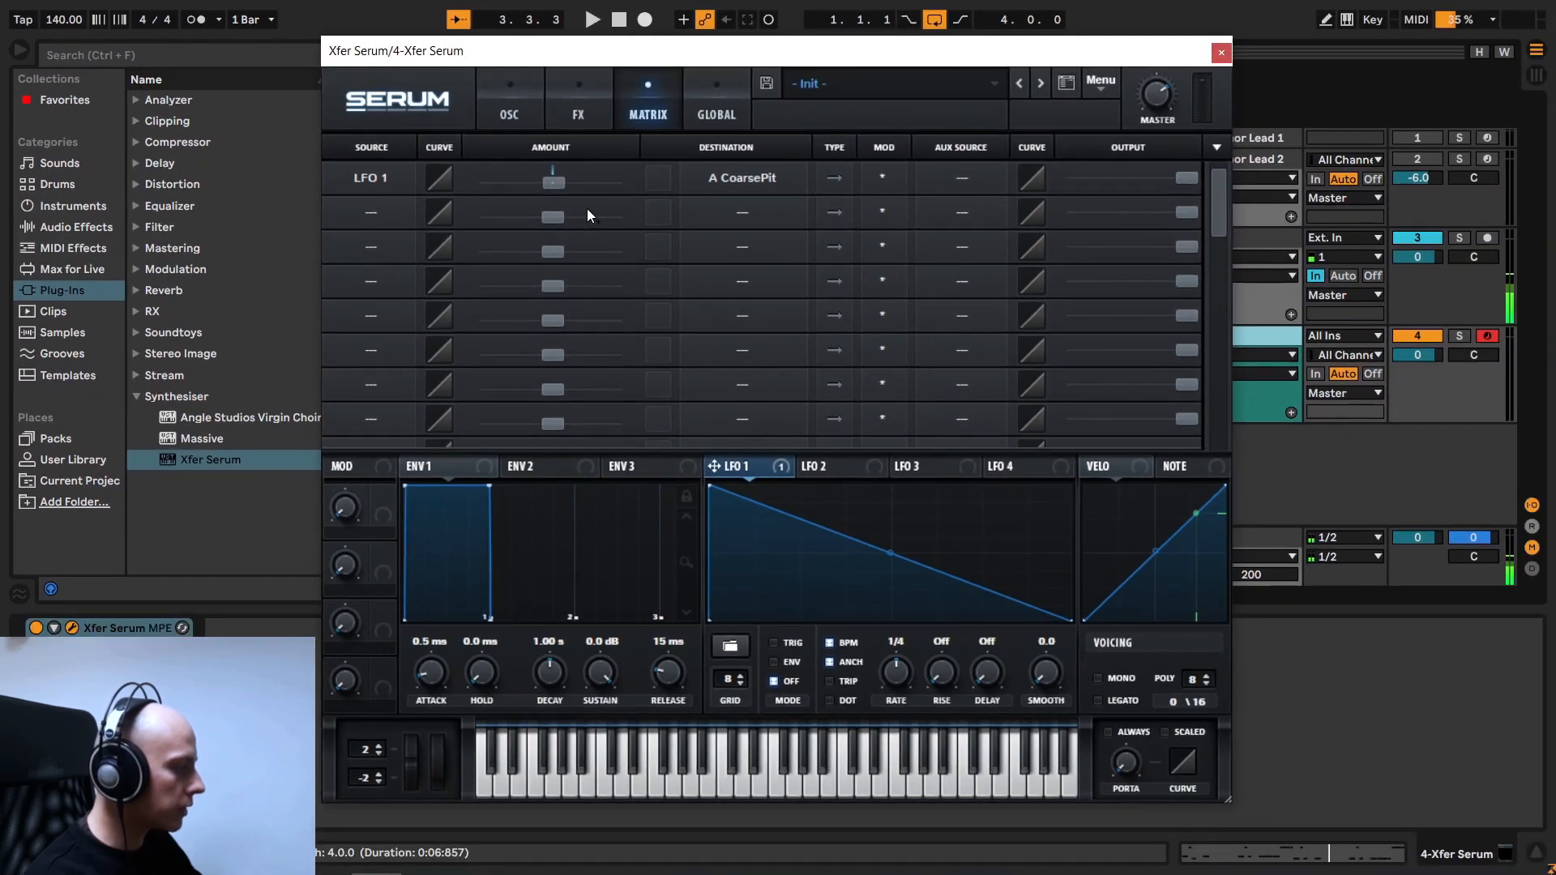
- Return to the oscillator view and set LFO 1's mode to ENV
click(523, 117)
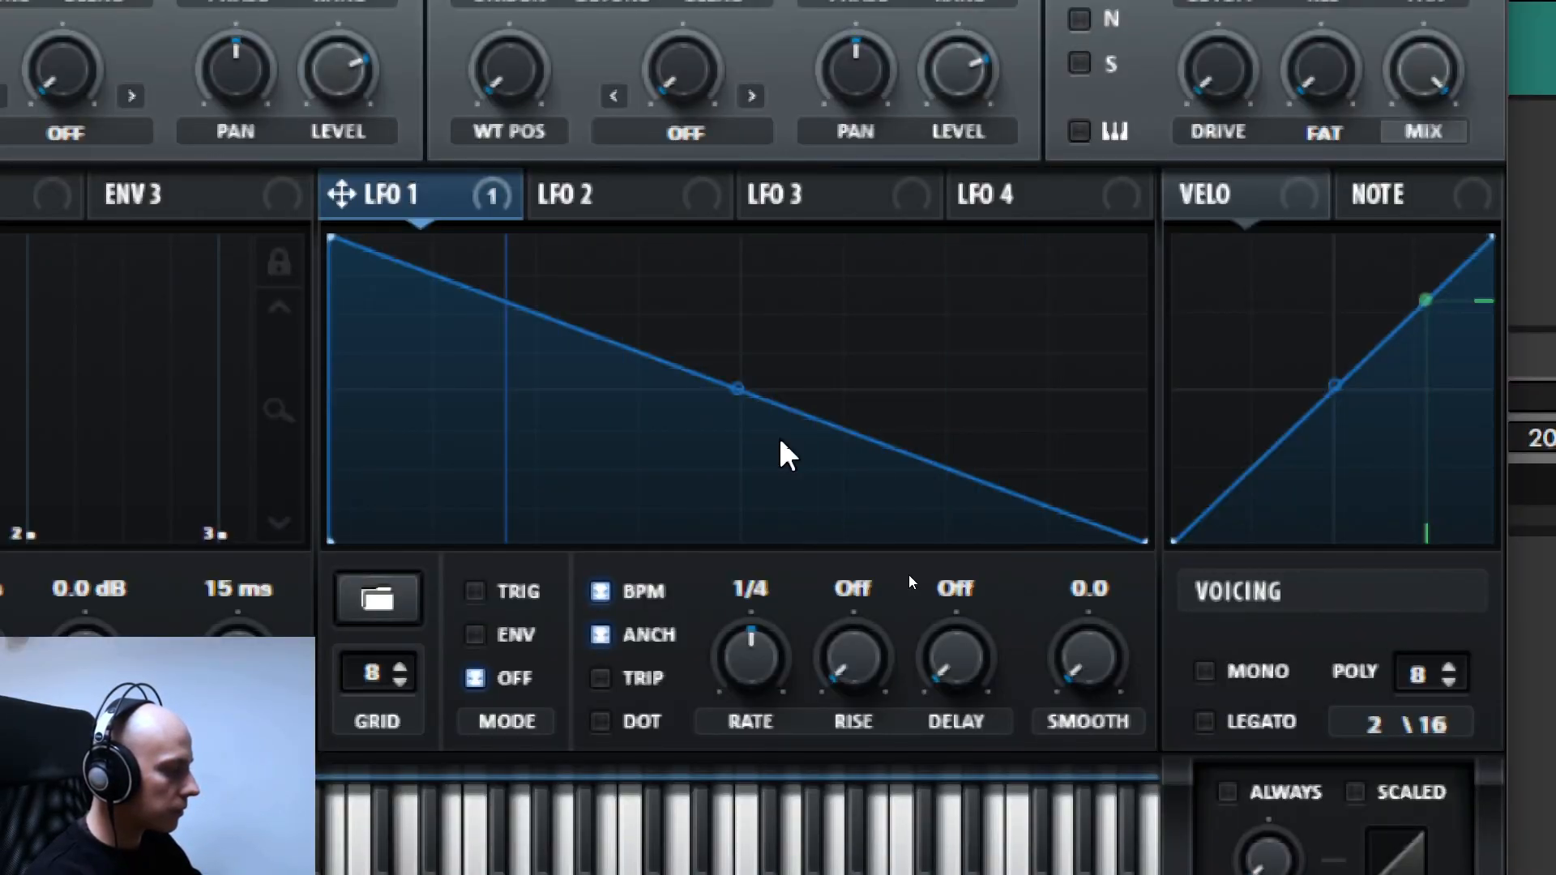
click(477, 633)
click(476, 592)
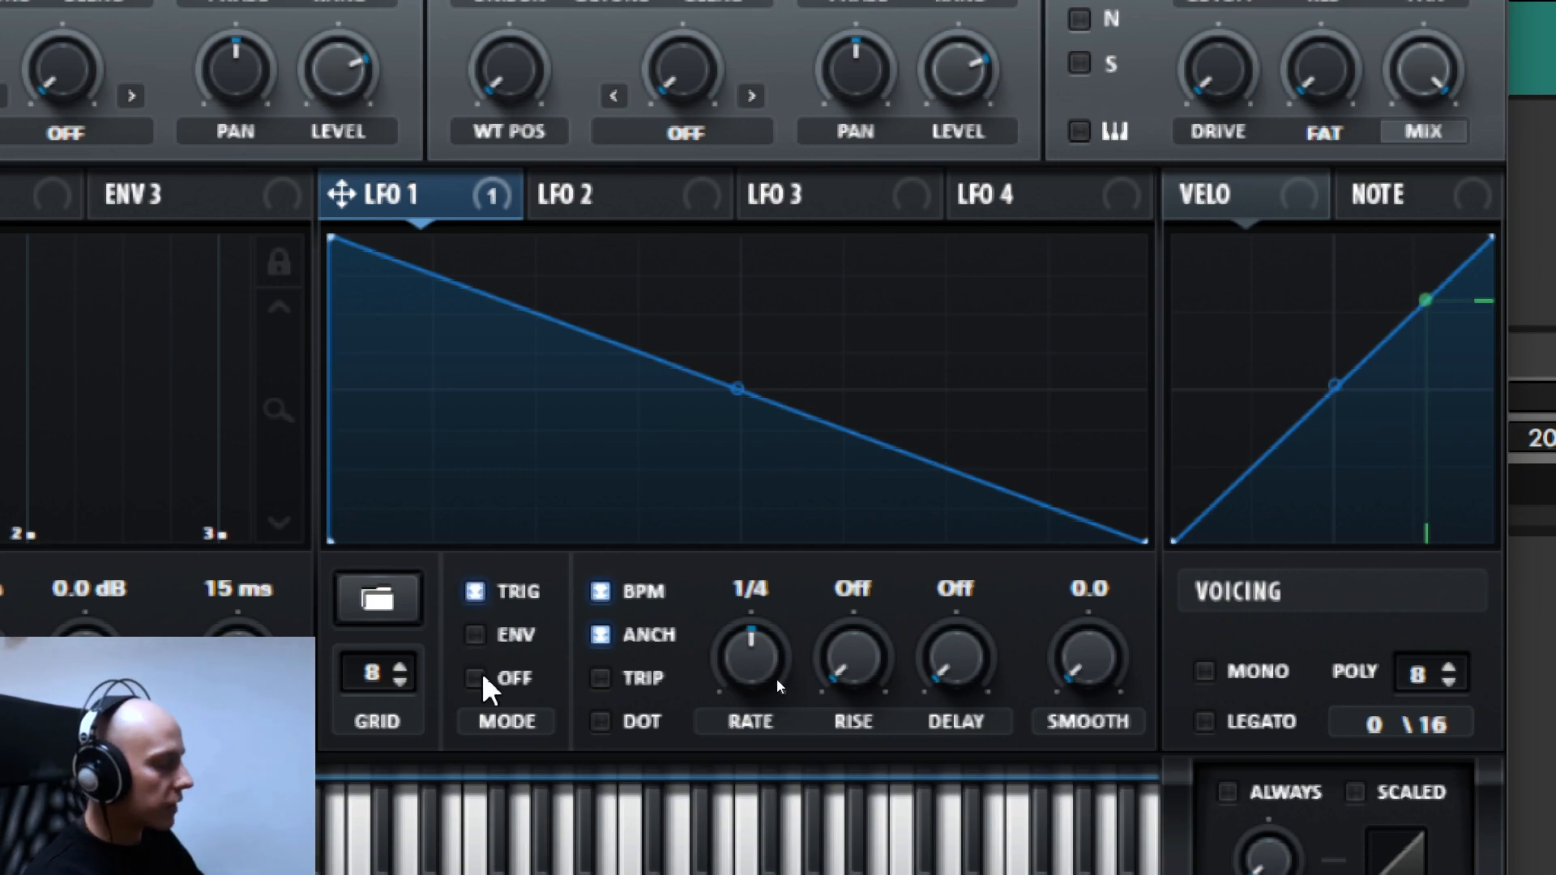
click(496, 635)
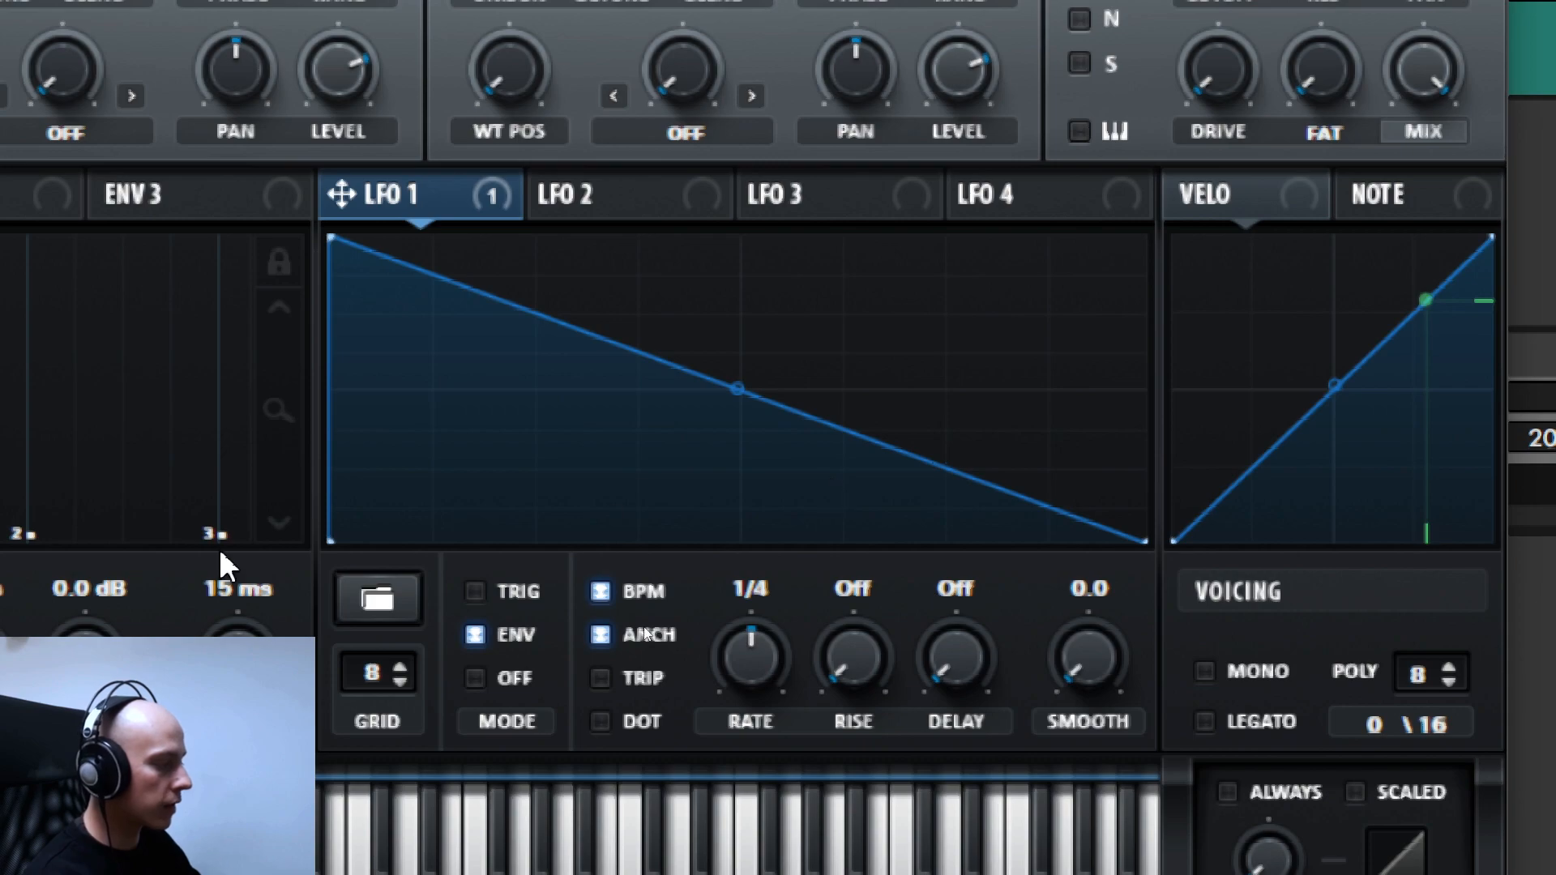
- Set LFO 1's mode to TRIG
click(476, 592)
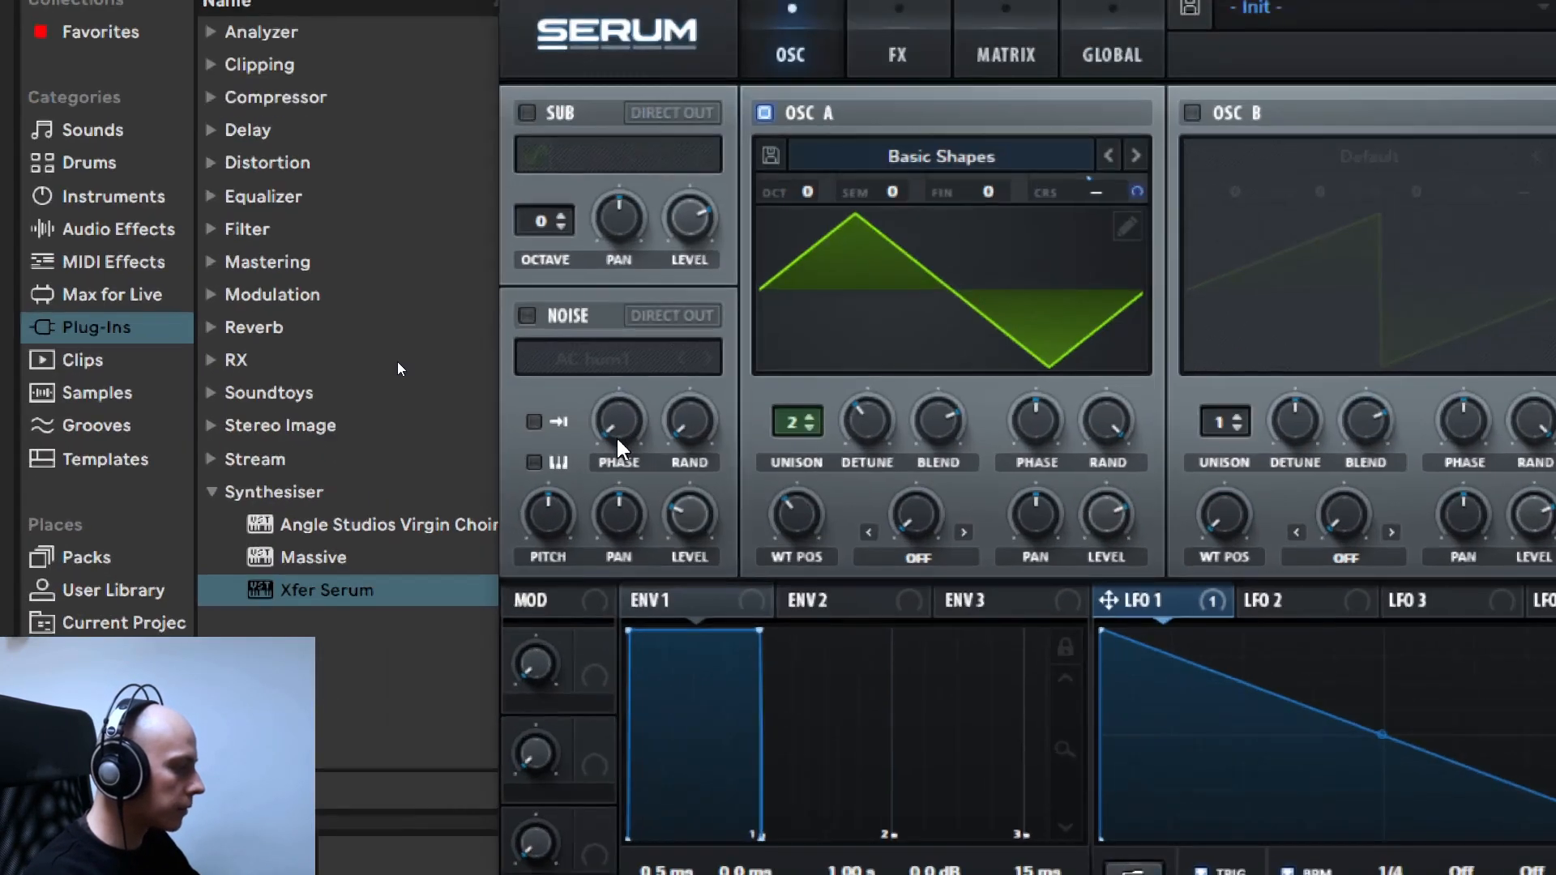
- Enable the noise oscillator with the AC hum1 sample, raise its pitch and lower its level
click(342, 283)
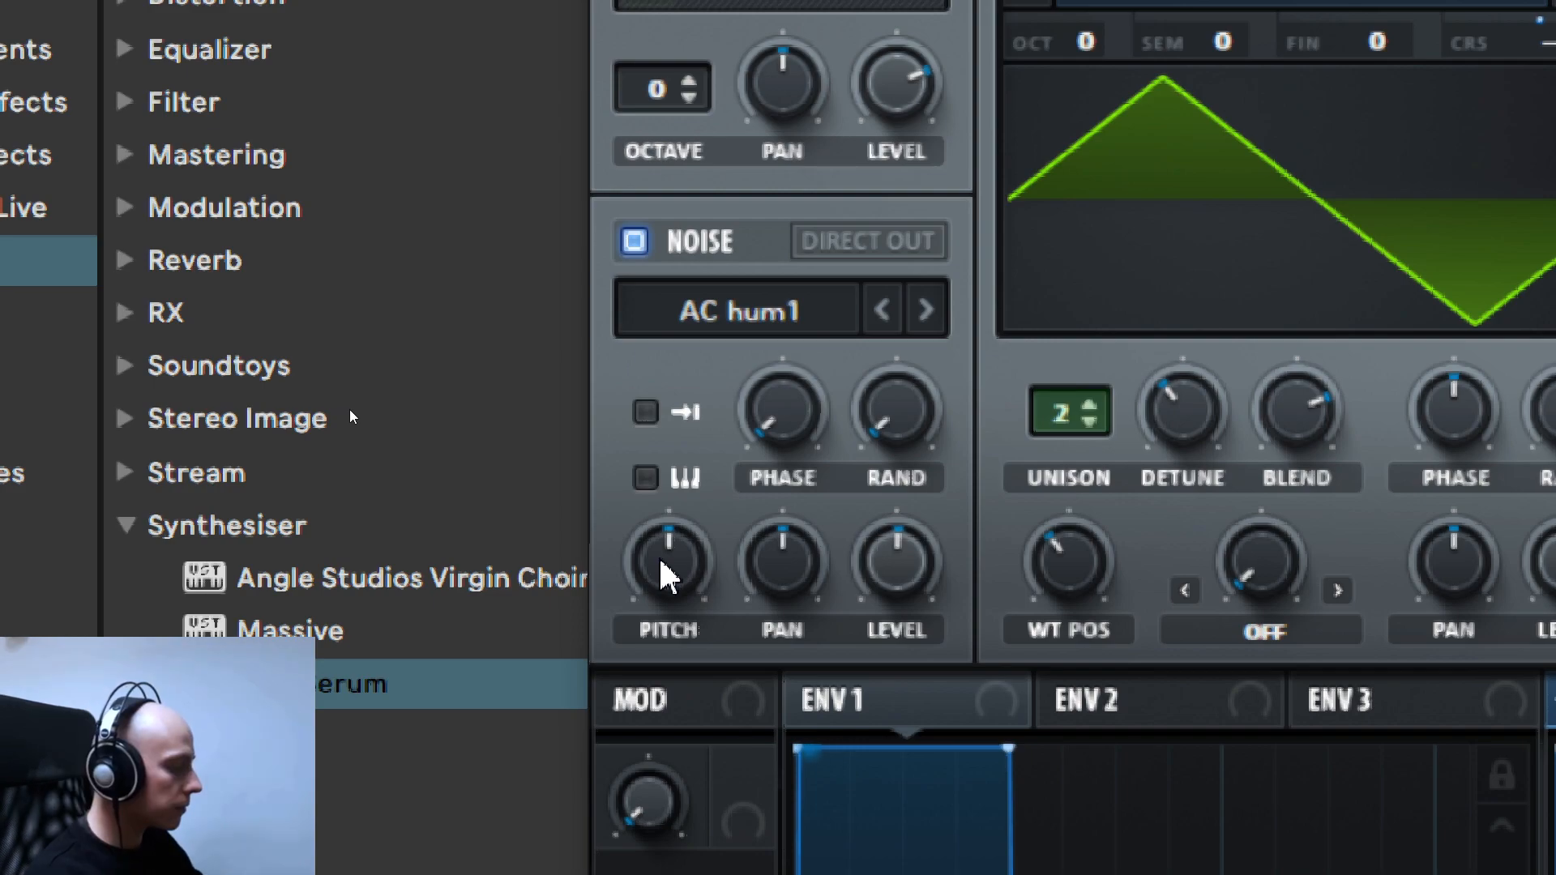
drag(662, 564, 662, 565)
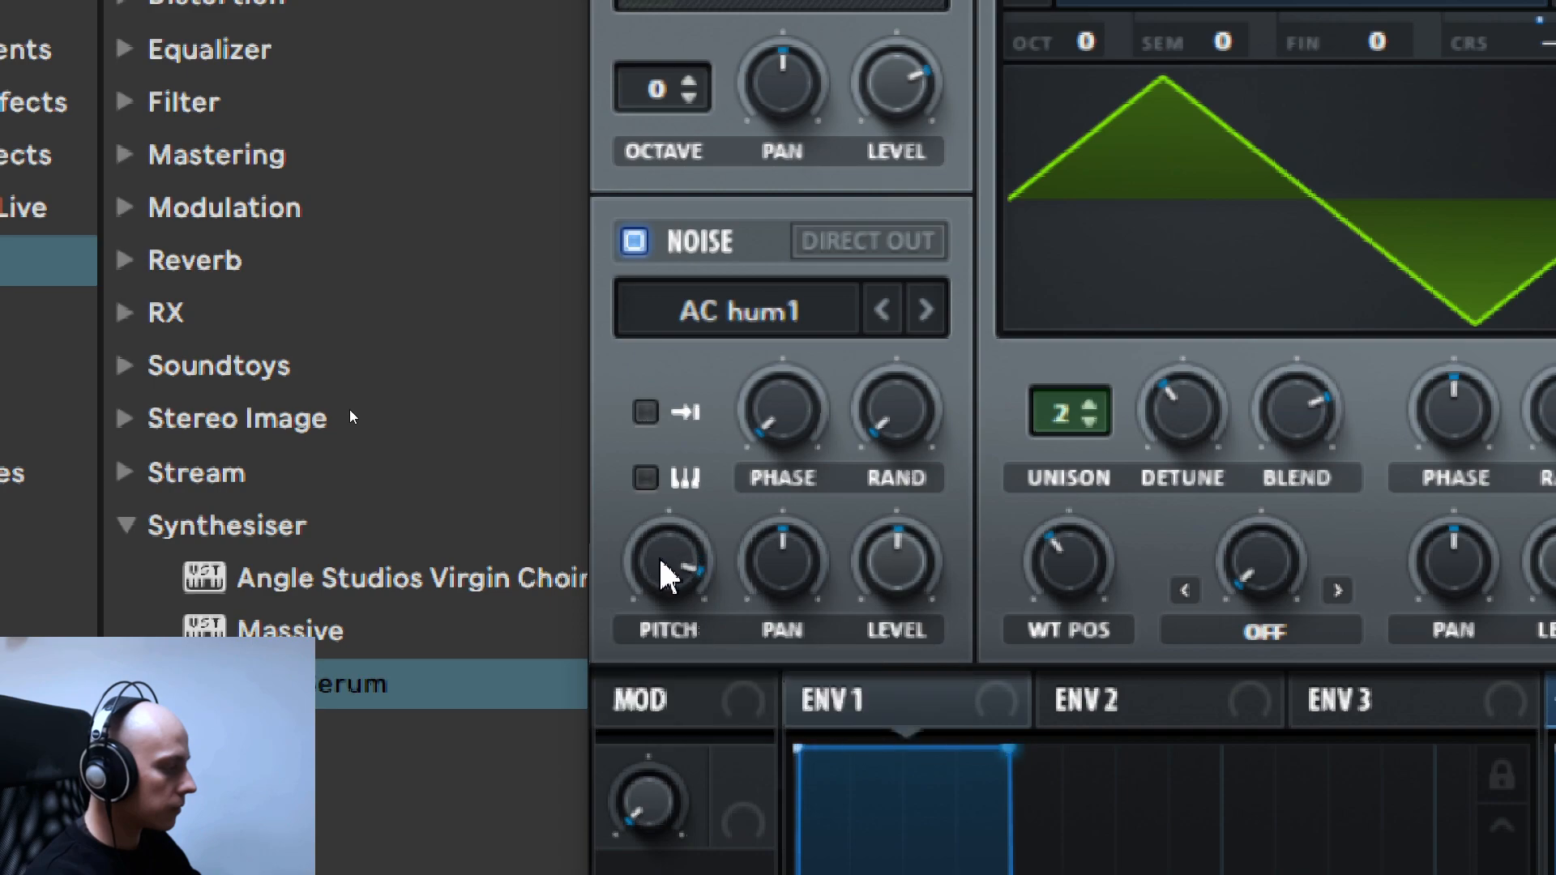
drag(662, 561, 662, 560)
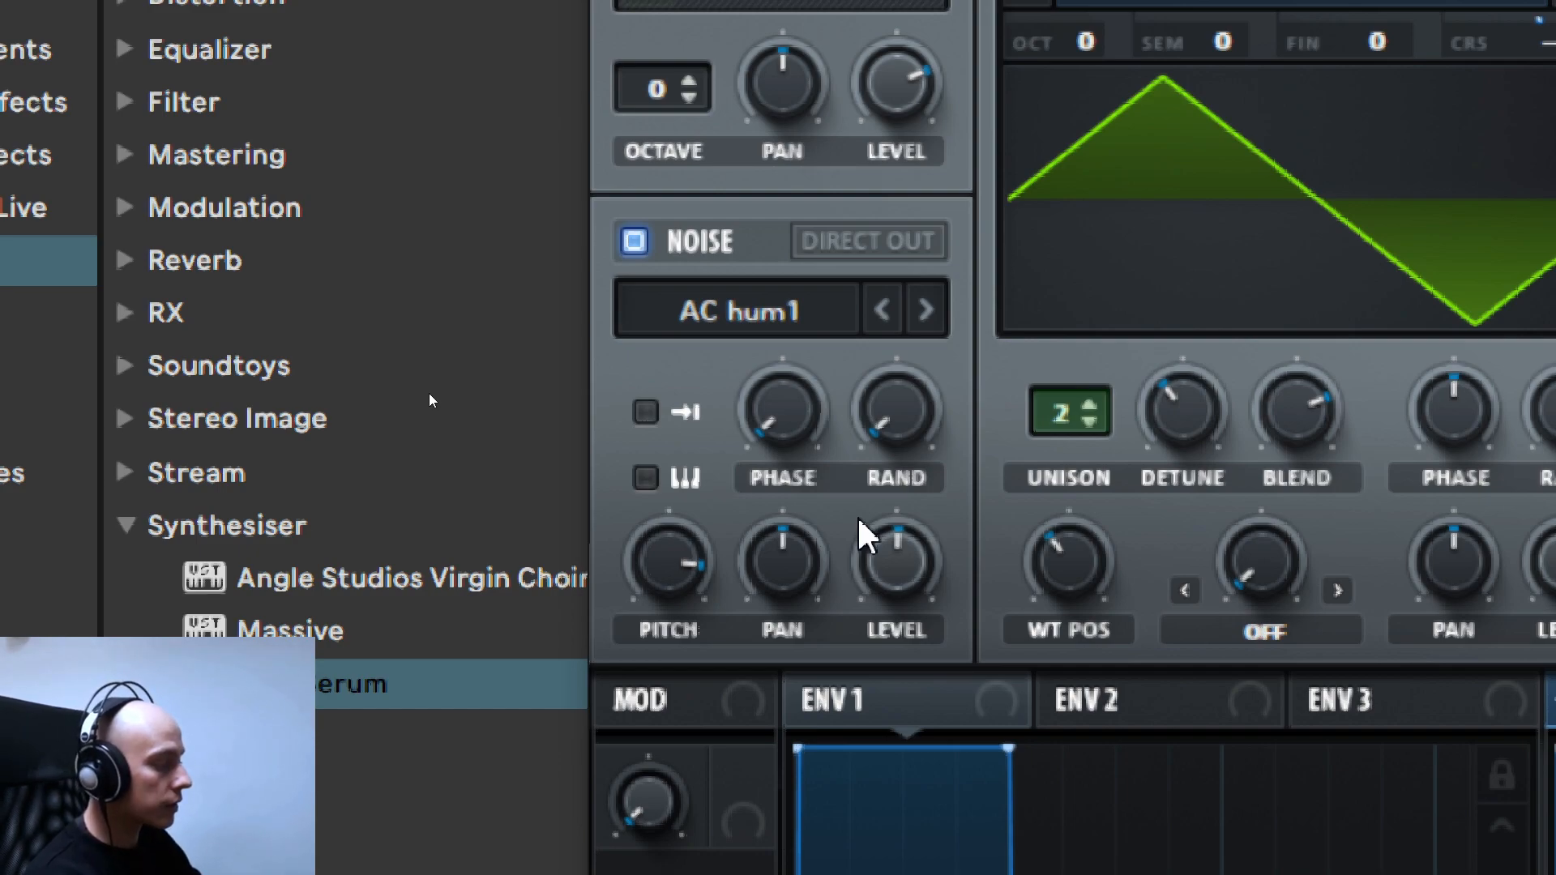
drag(906, 556, 908, 565)
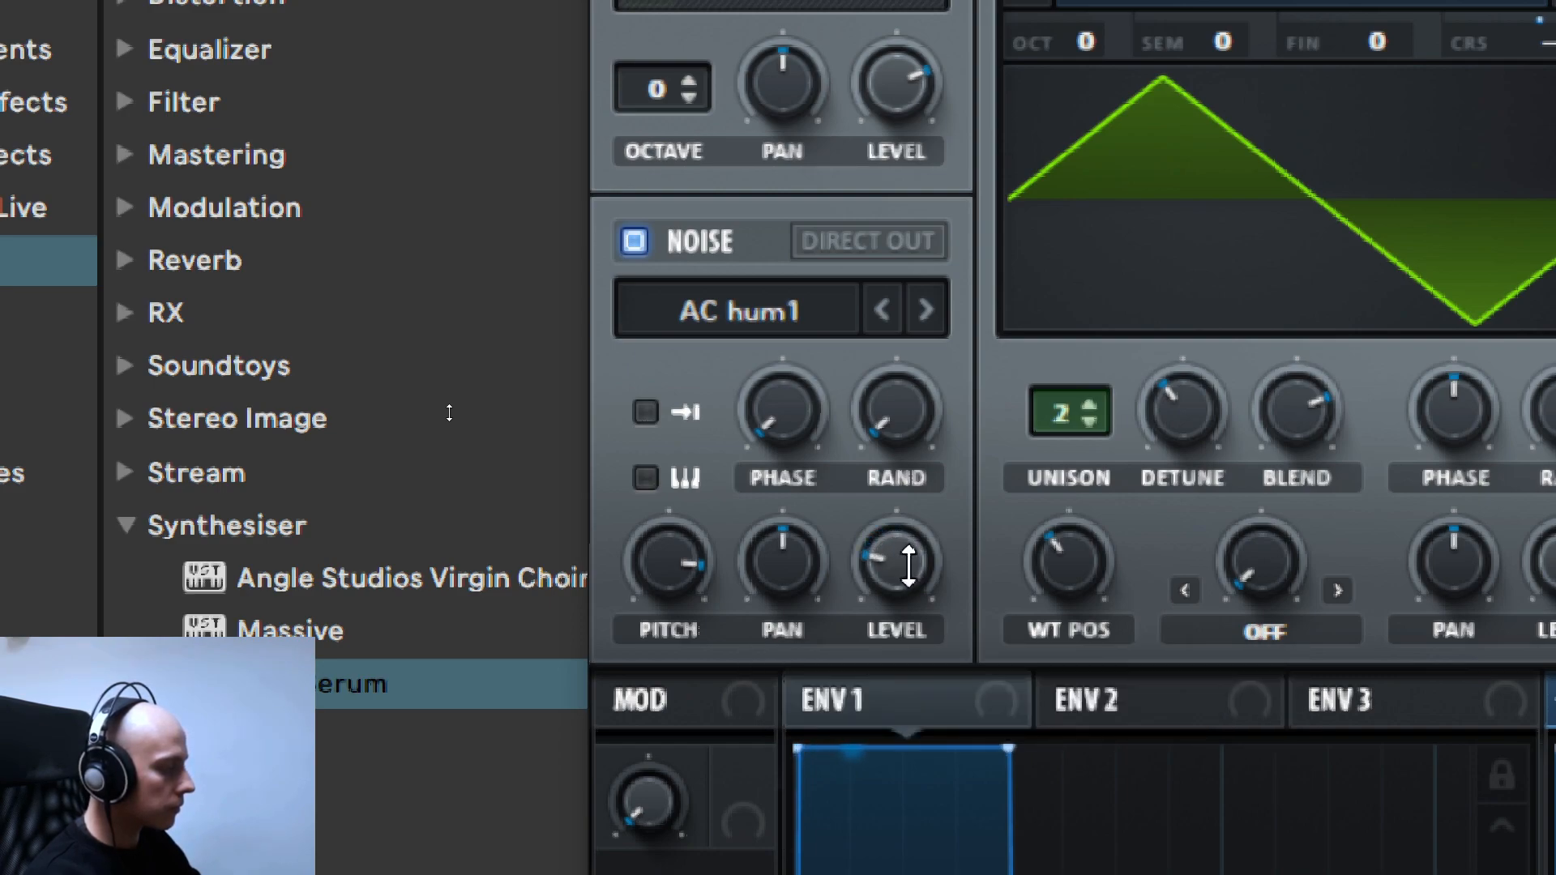
- Toggle the noise oscillator off and on to compare the sound with and without it, leaving it enabled
click(636, 241)
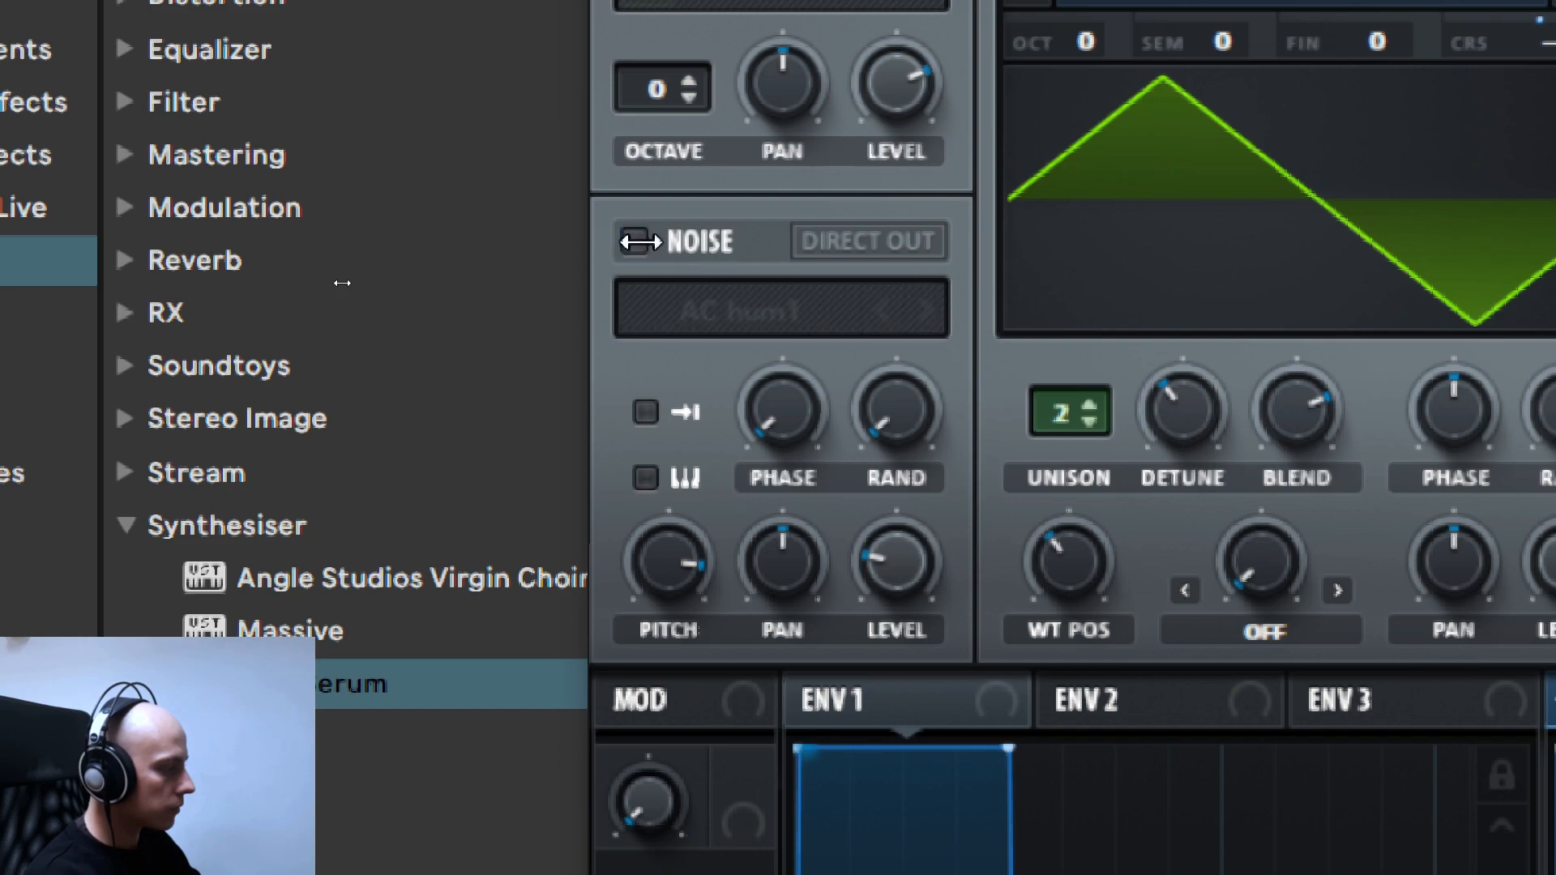
click(635, 241)
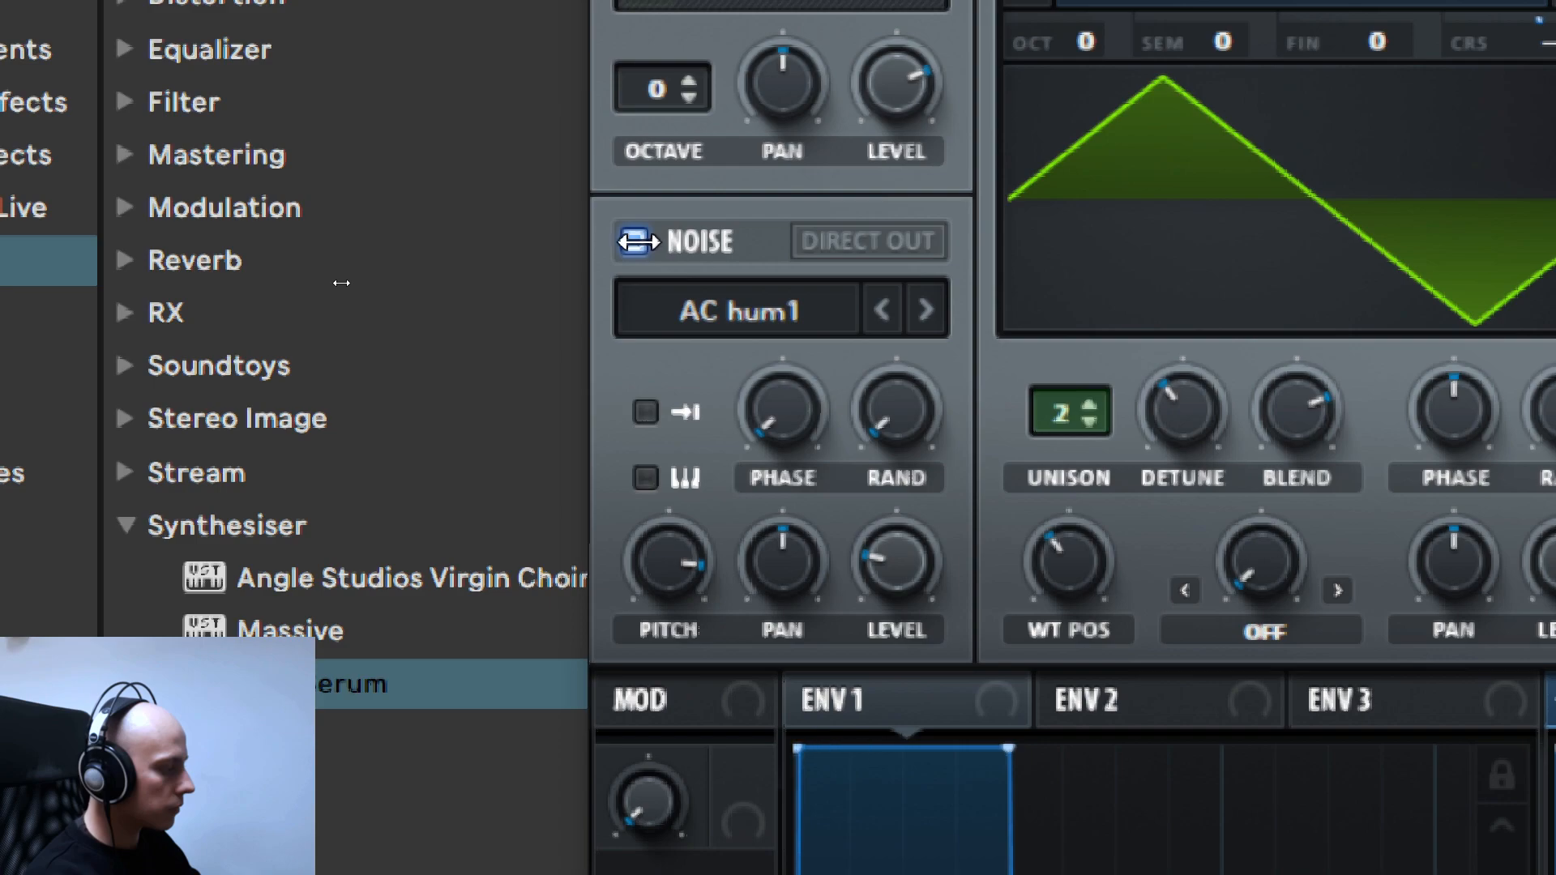
click(635, 241)
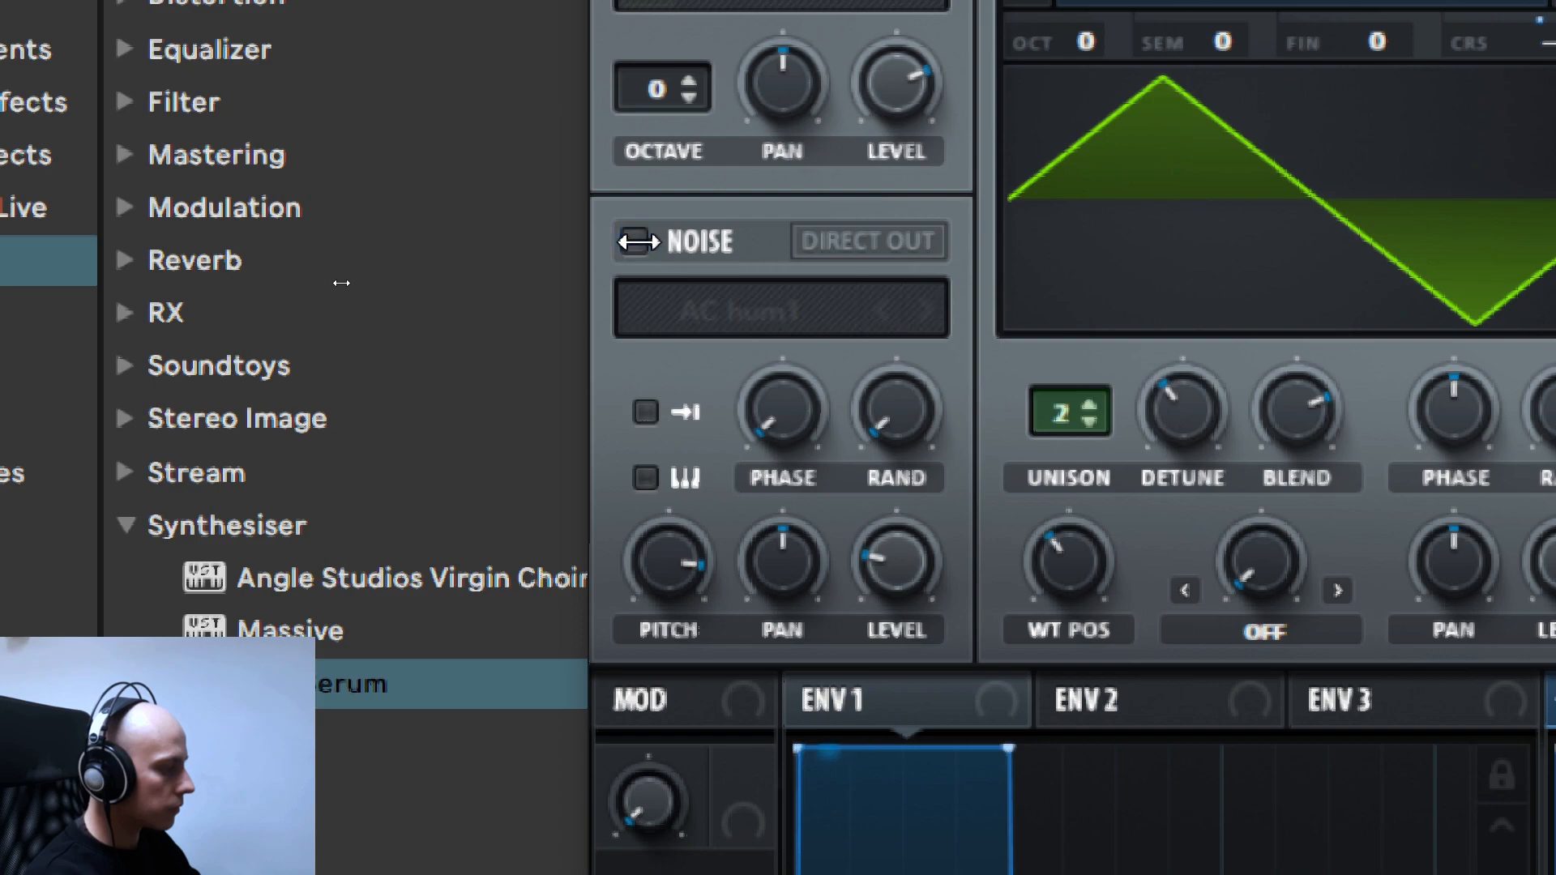
click(635, 241)
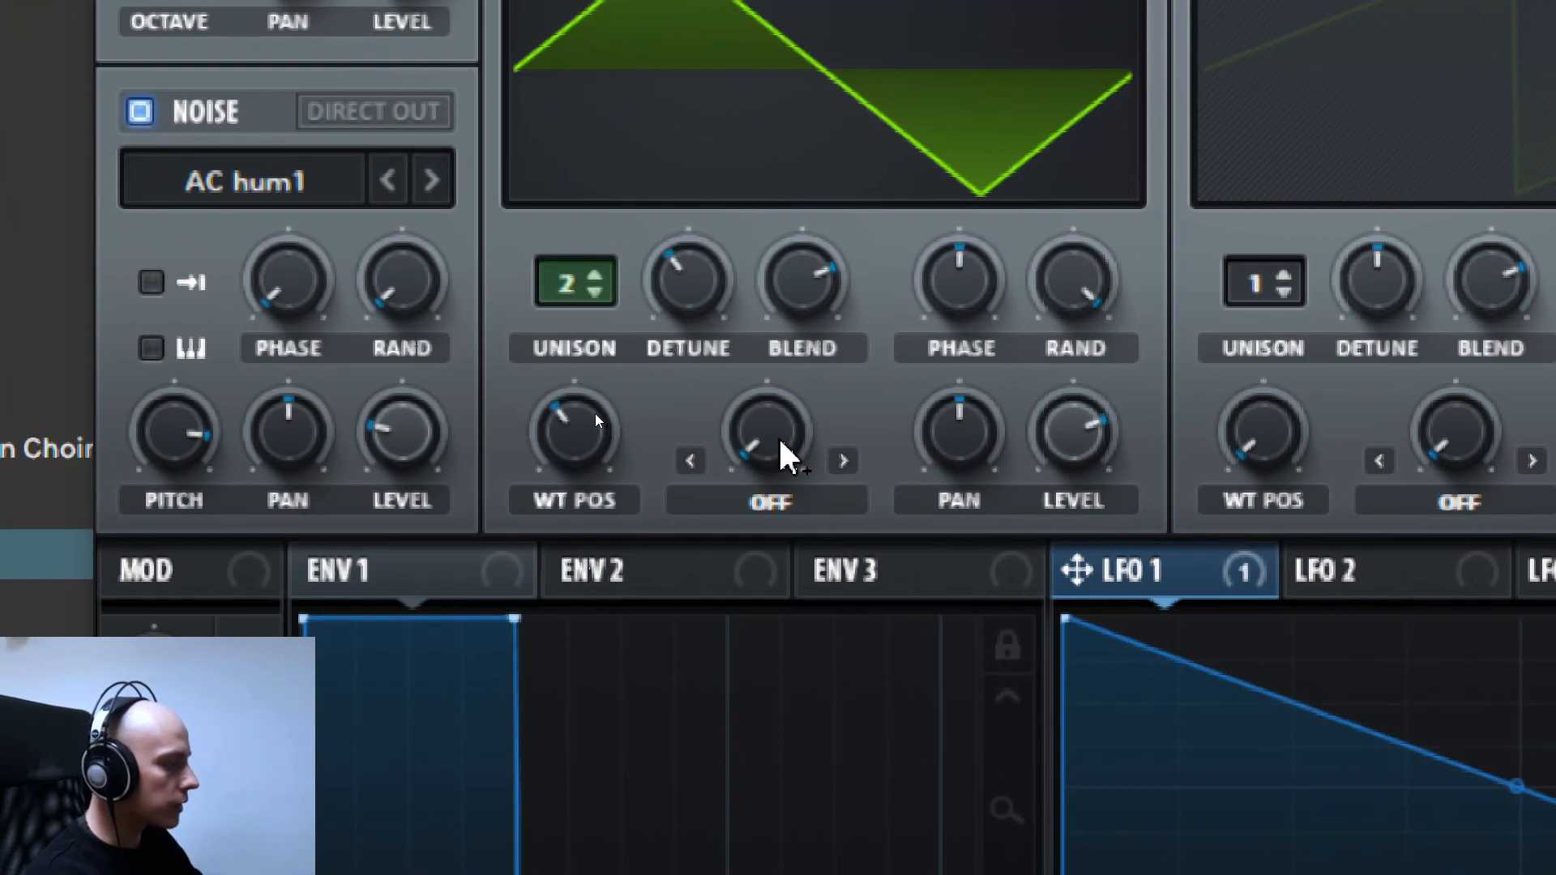
- Set oscillator A's warp mode to FM (NOISE) and raise the warp amount to slightly above halfway
click(806, 498)
click(811, 504)
click(843, 462)
click(844, 462)
click(843, 462)
click(843, 462)
click(843, 462)
click(844, 462)
double_click(844, 462)
double_click(844, 462)
click(844, 462)
double_click(843, 462)
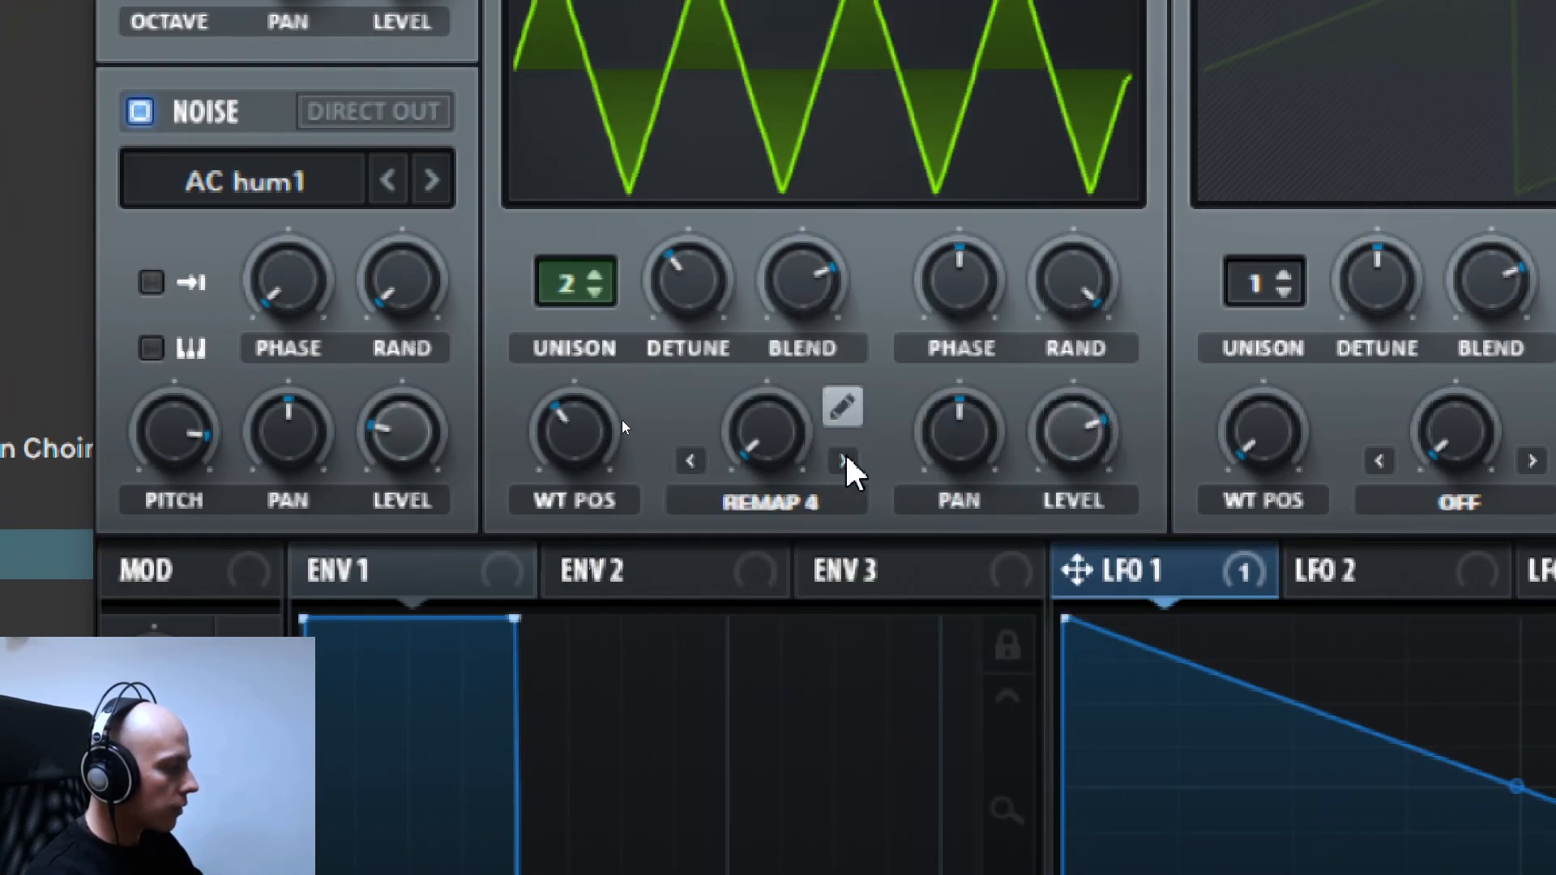
double_click(843, 461)
click(843, 462)
double_click(843, 461)
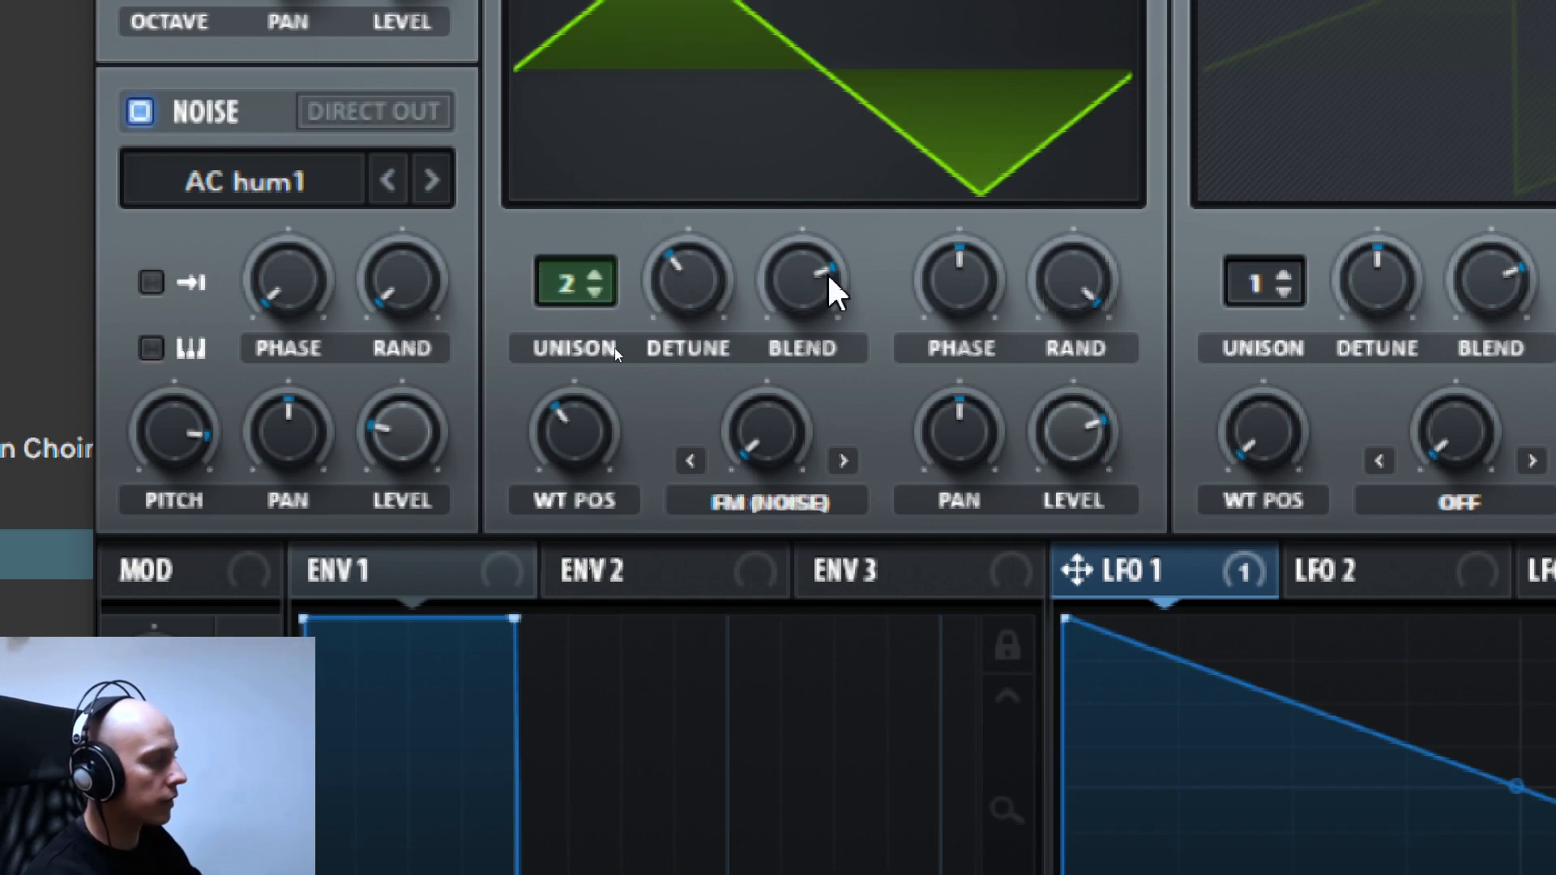
drag(770, 438, 766, 447)
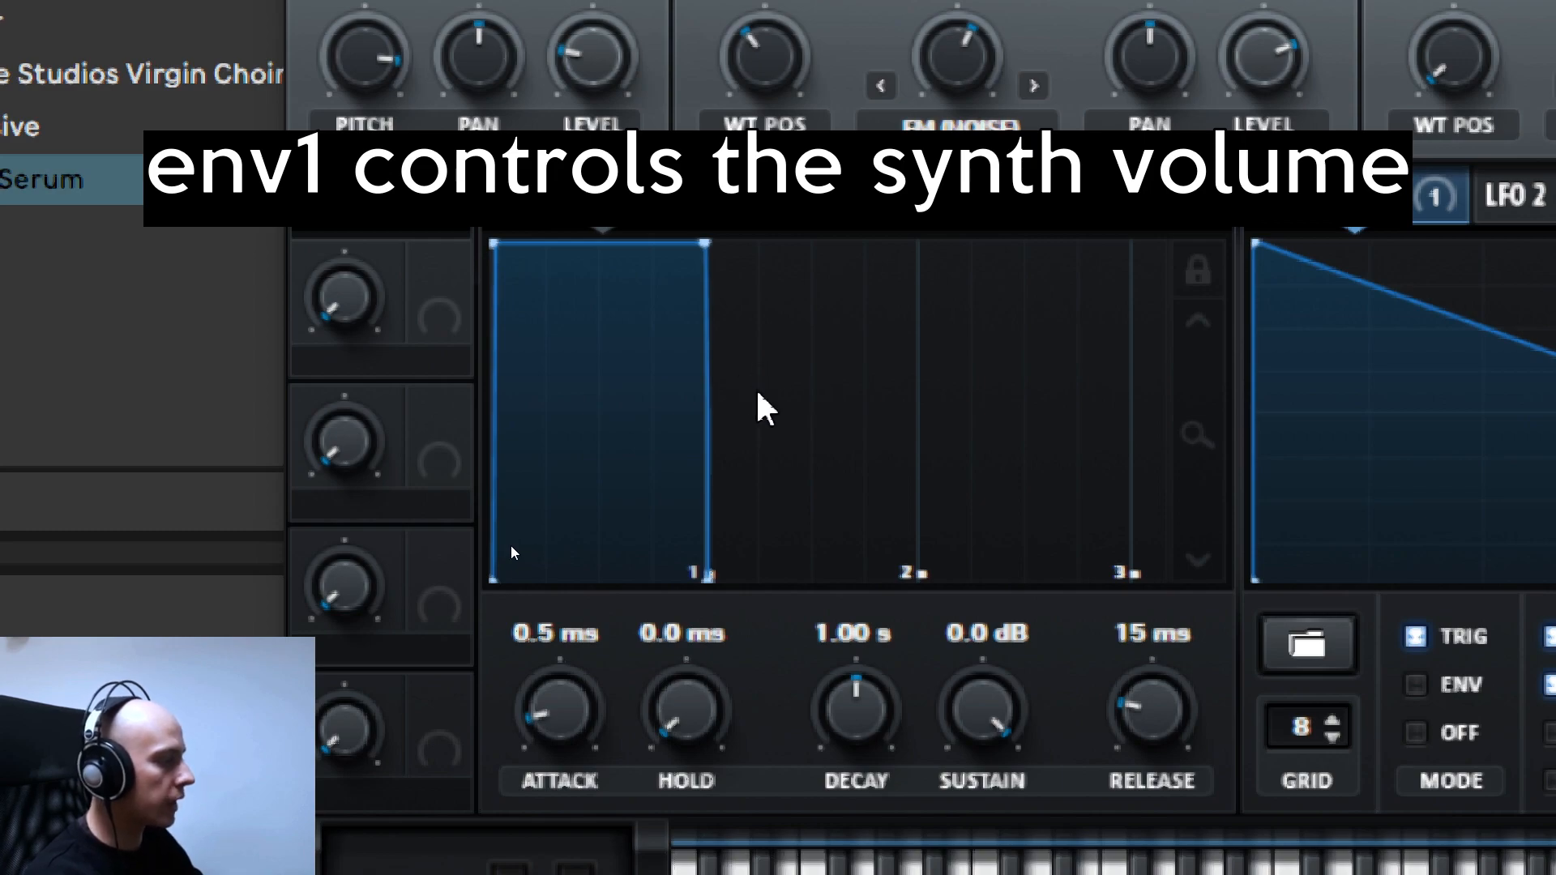
- Shape ENV 1 with a decay of 878 ms and a sustain of -5.3 dB
drag(704, 250, 665, 331)
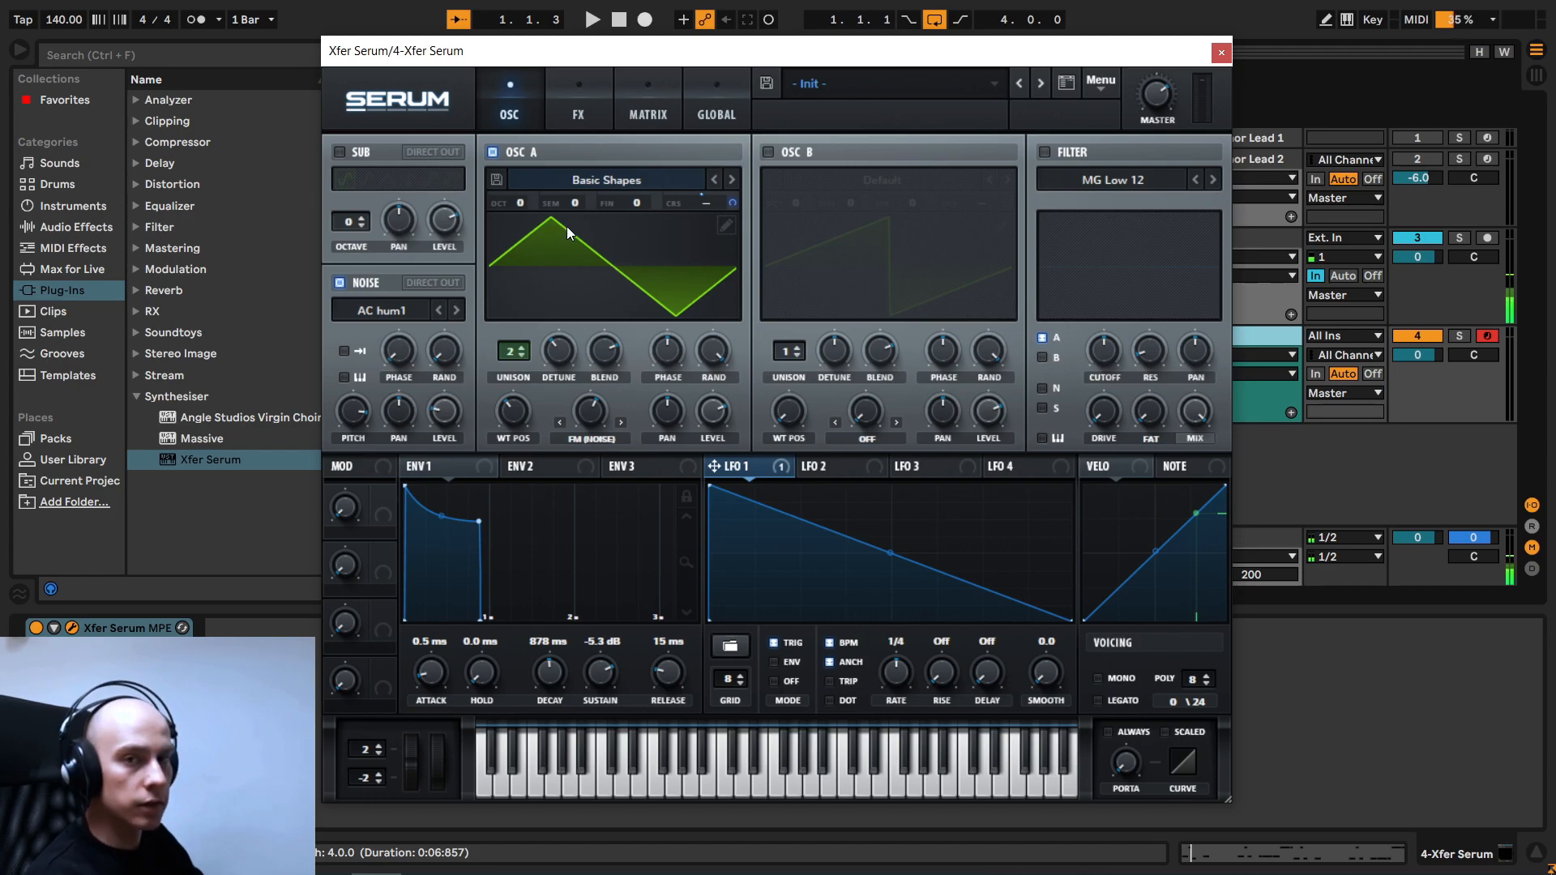
- Resample the sound to oscillator B and audition it alone, with oscillator A and the noise oscillator switched off
click(1095, 84)
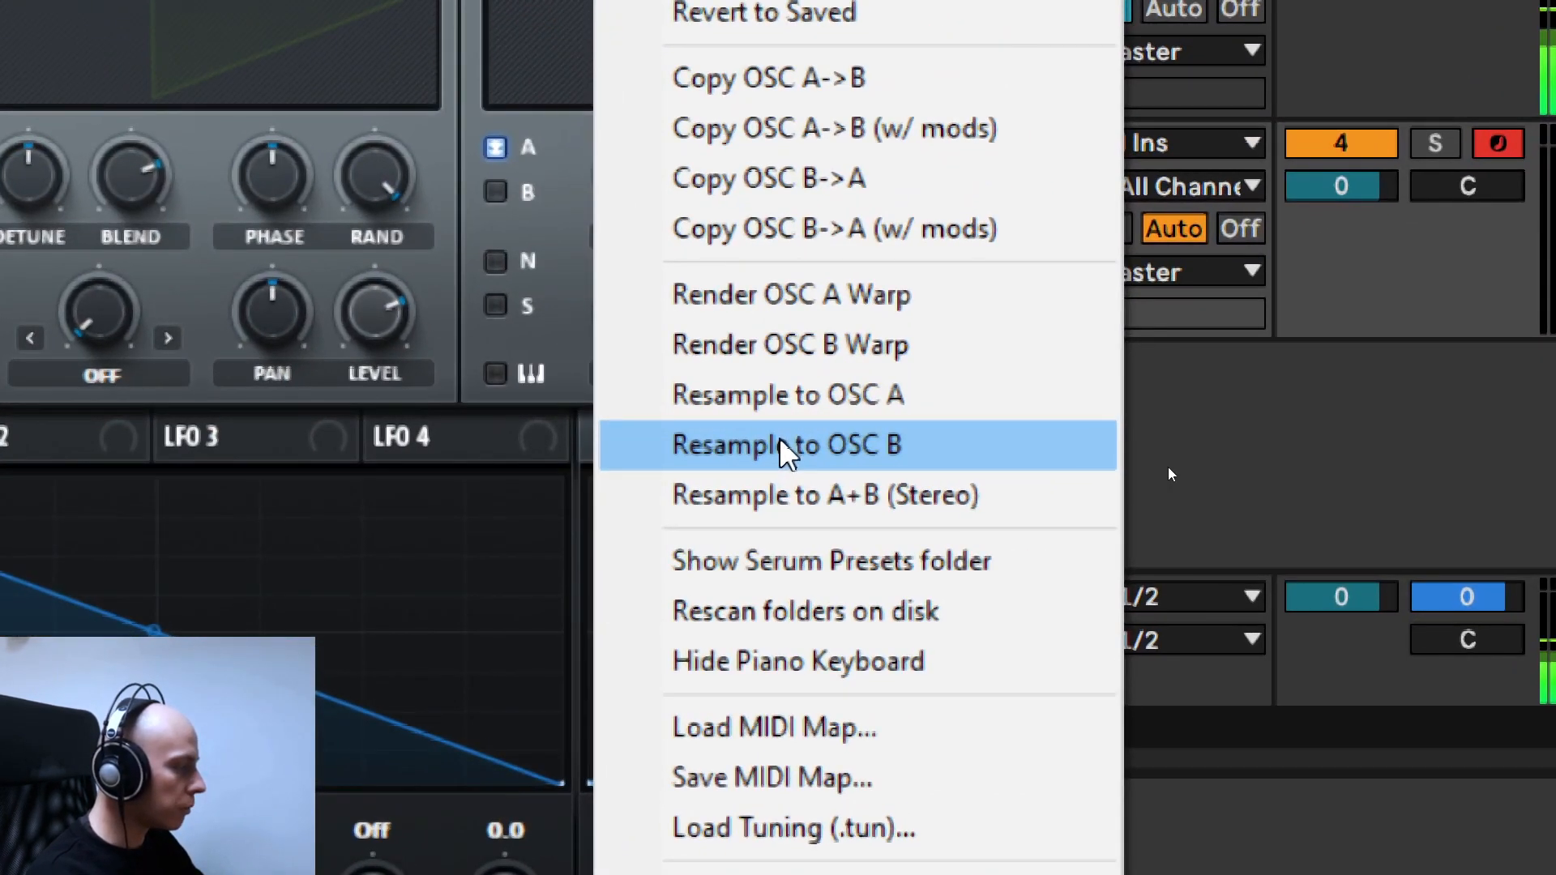
click(757, 452)
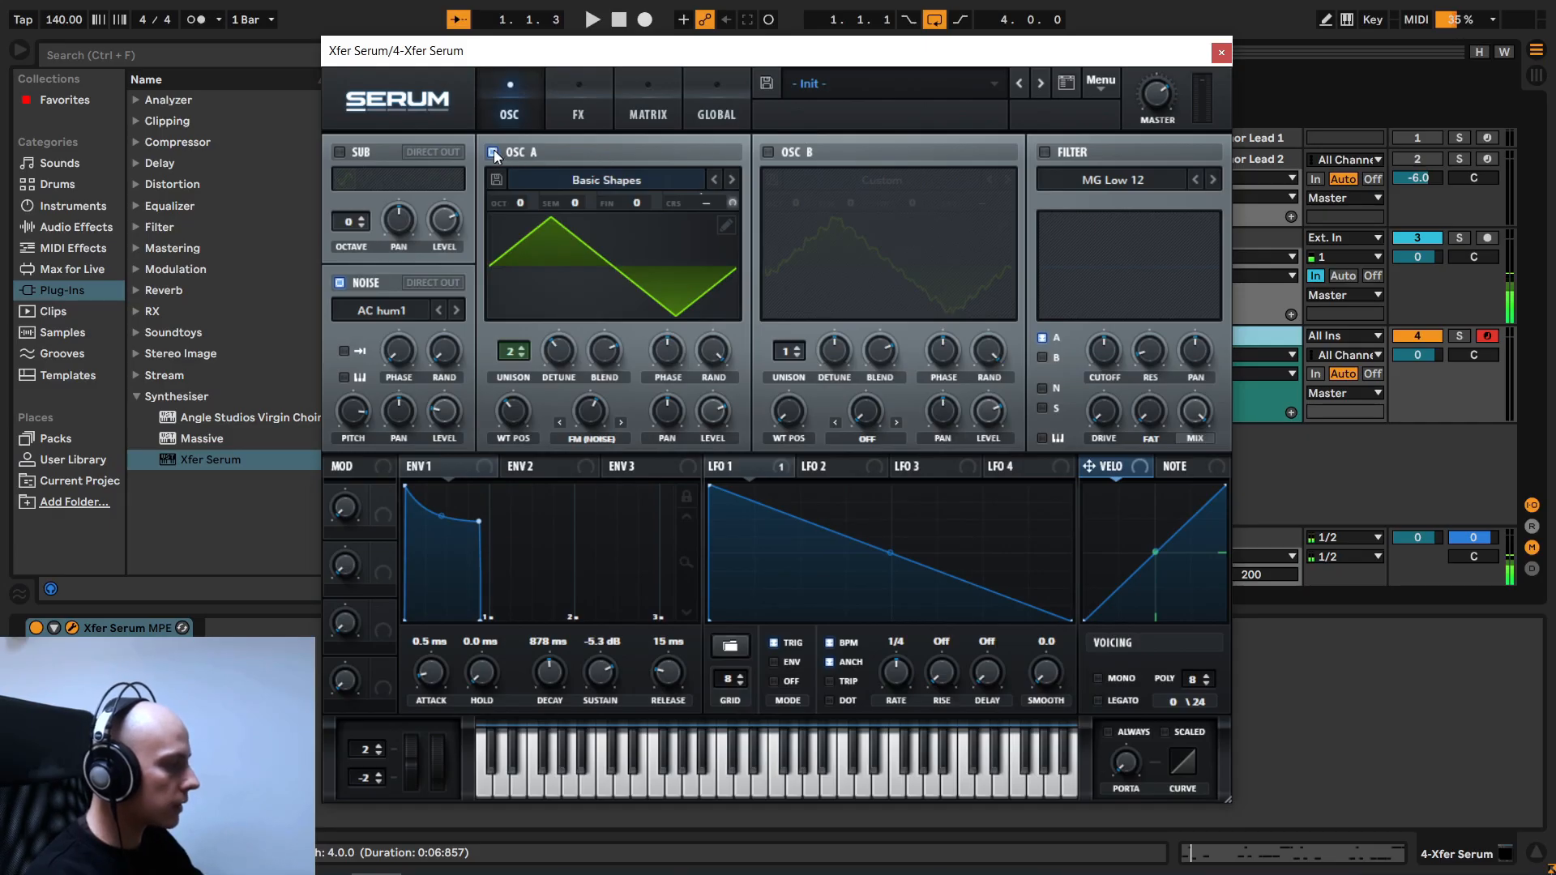
click(494, 153)
click(767, 153)
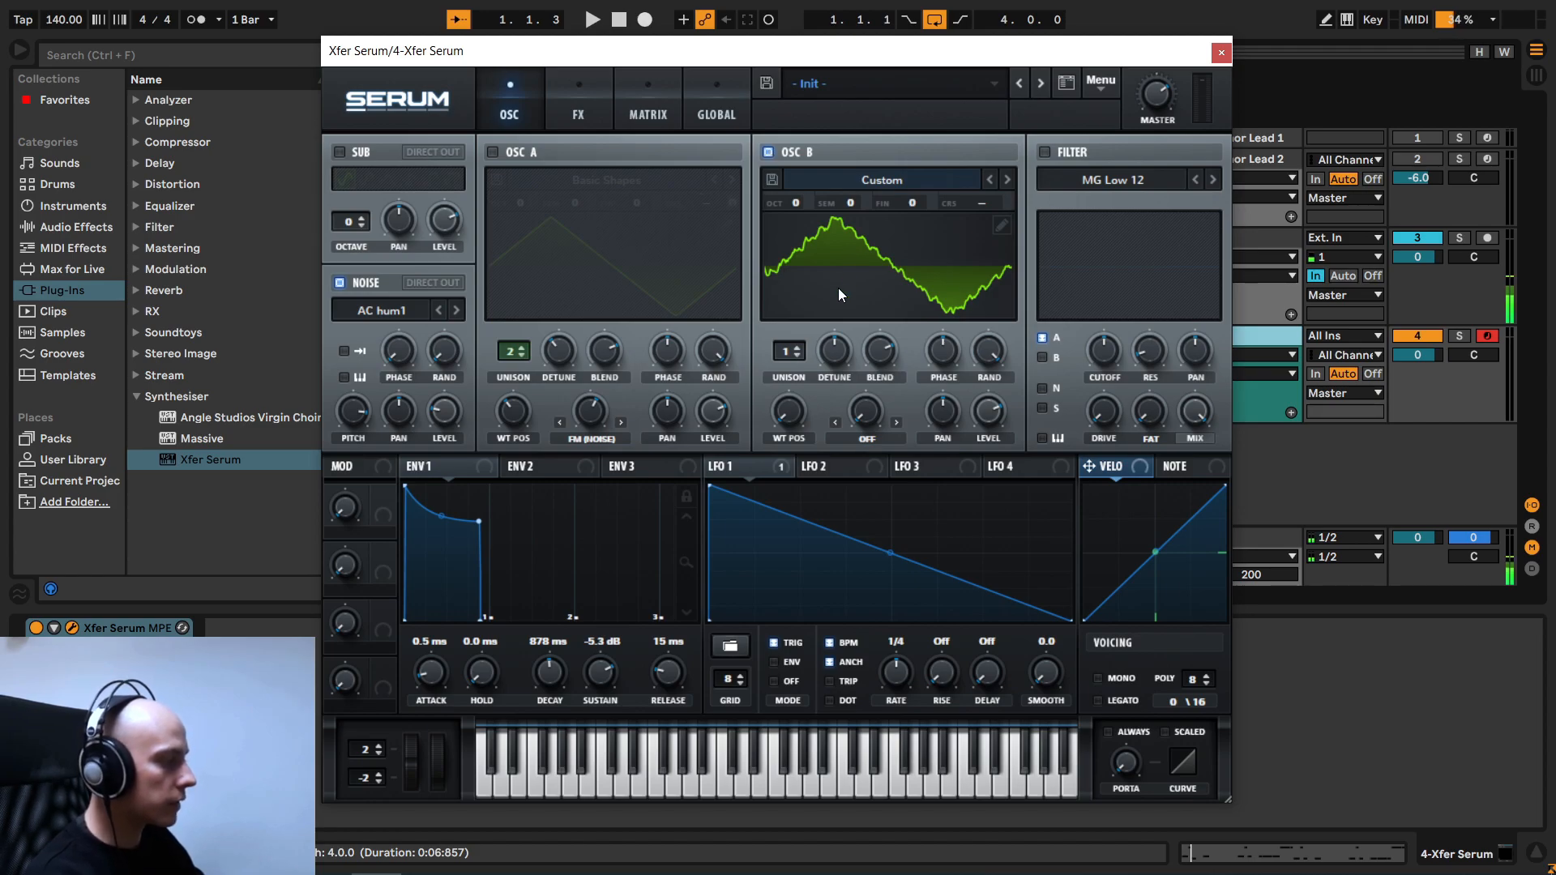
click(339, 282)
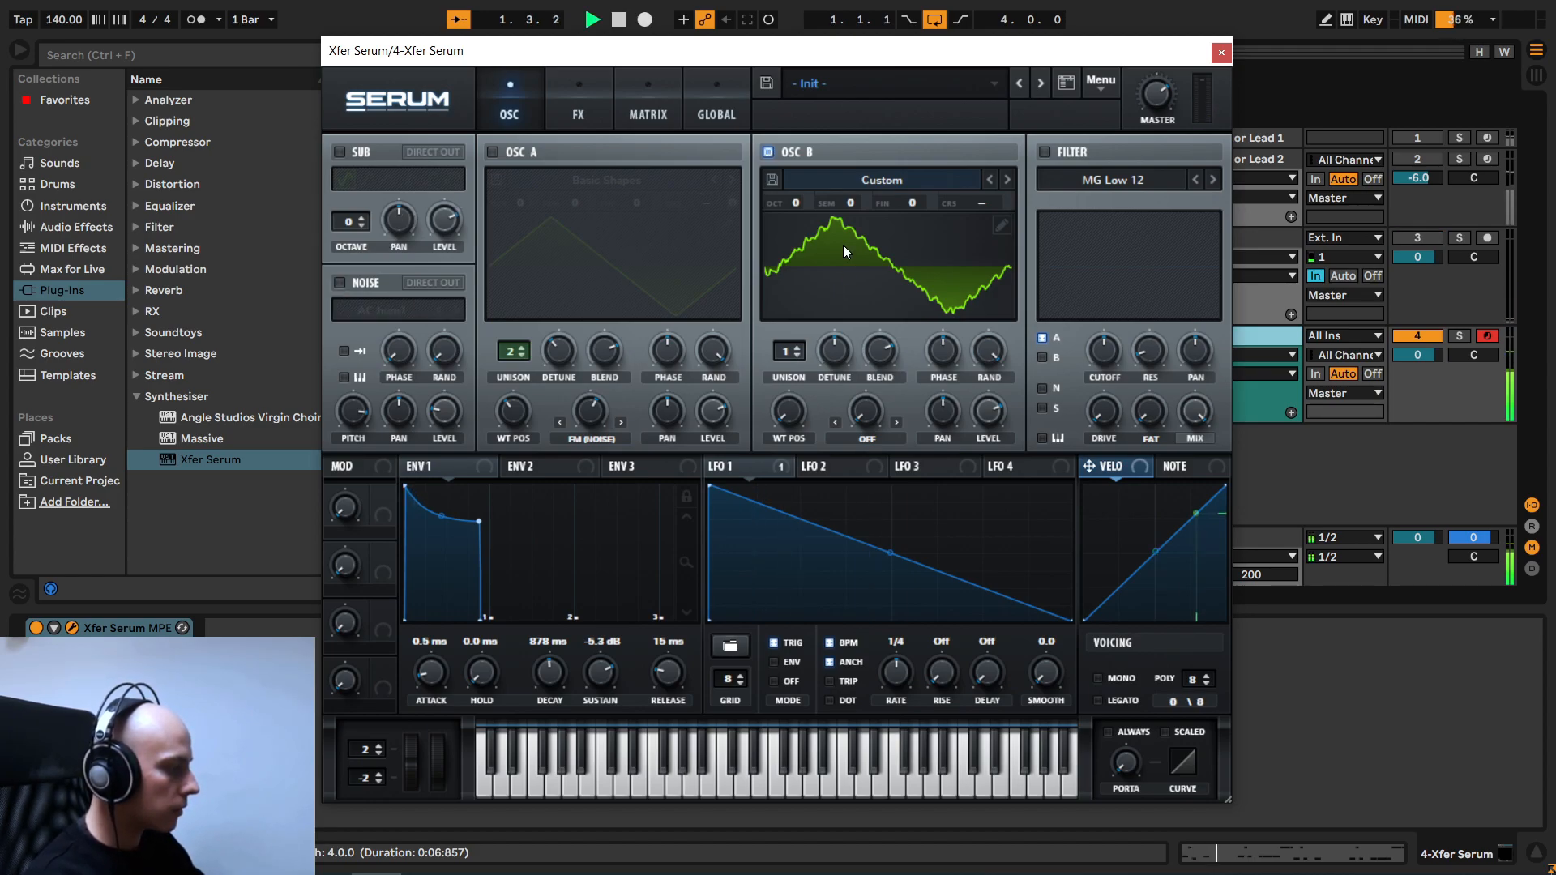
- Switch from oscillator B back to oscillator A, set its octave to +1 and play the pattern
click(767, 153)
click(492, 152)
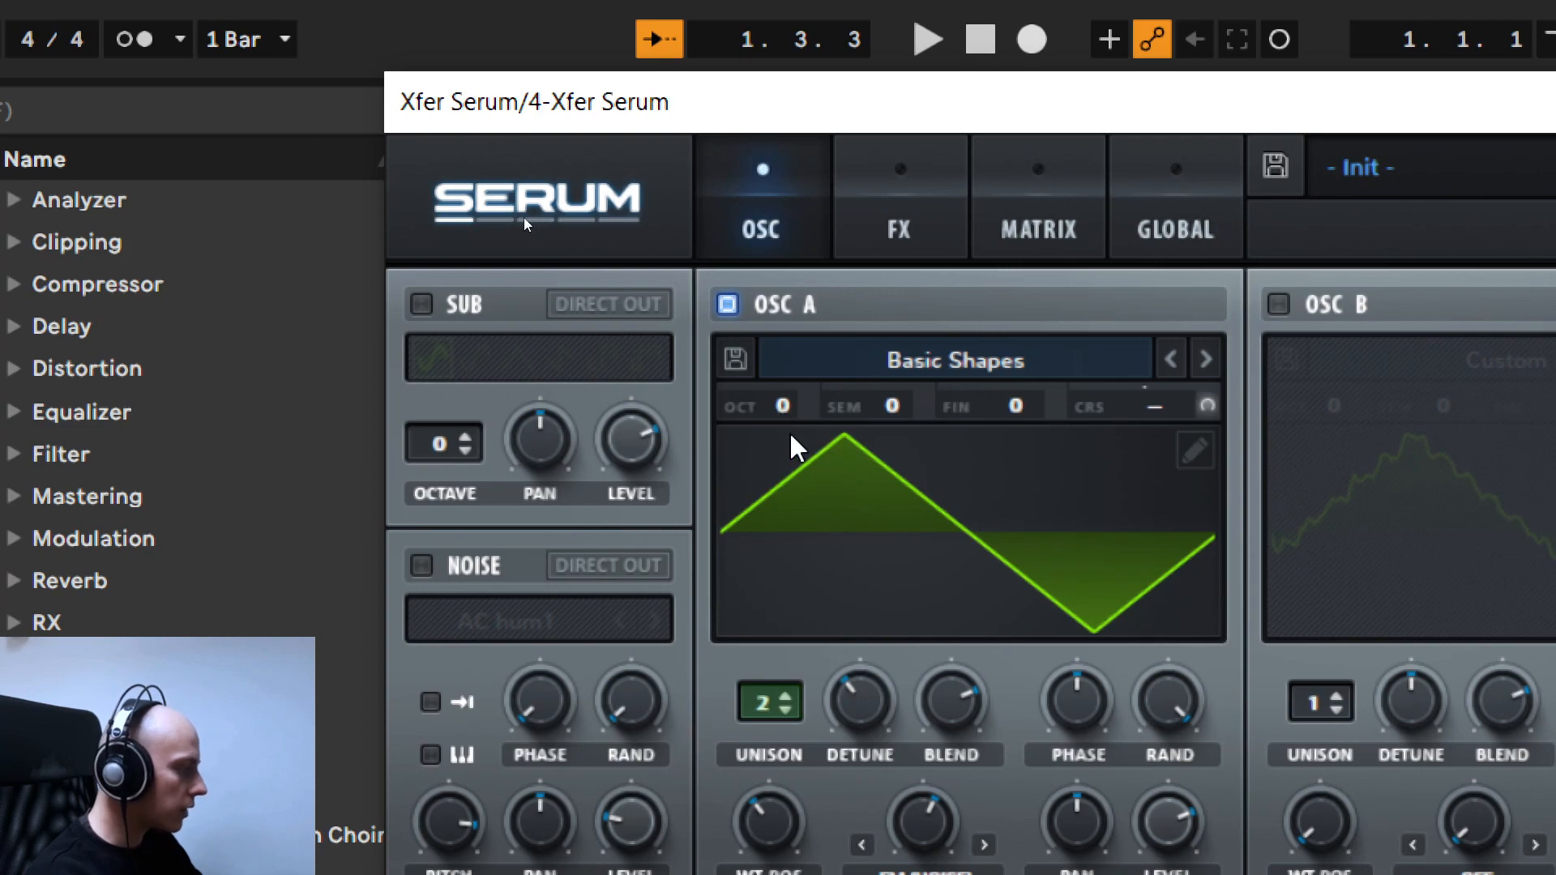
drag(779, 410, 784, 363)
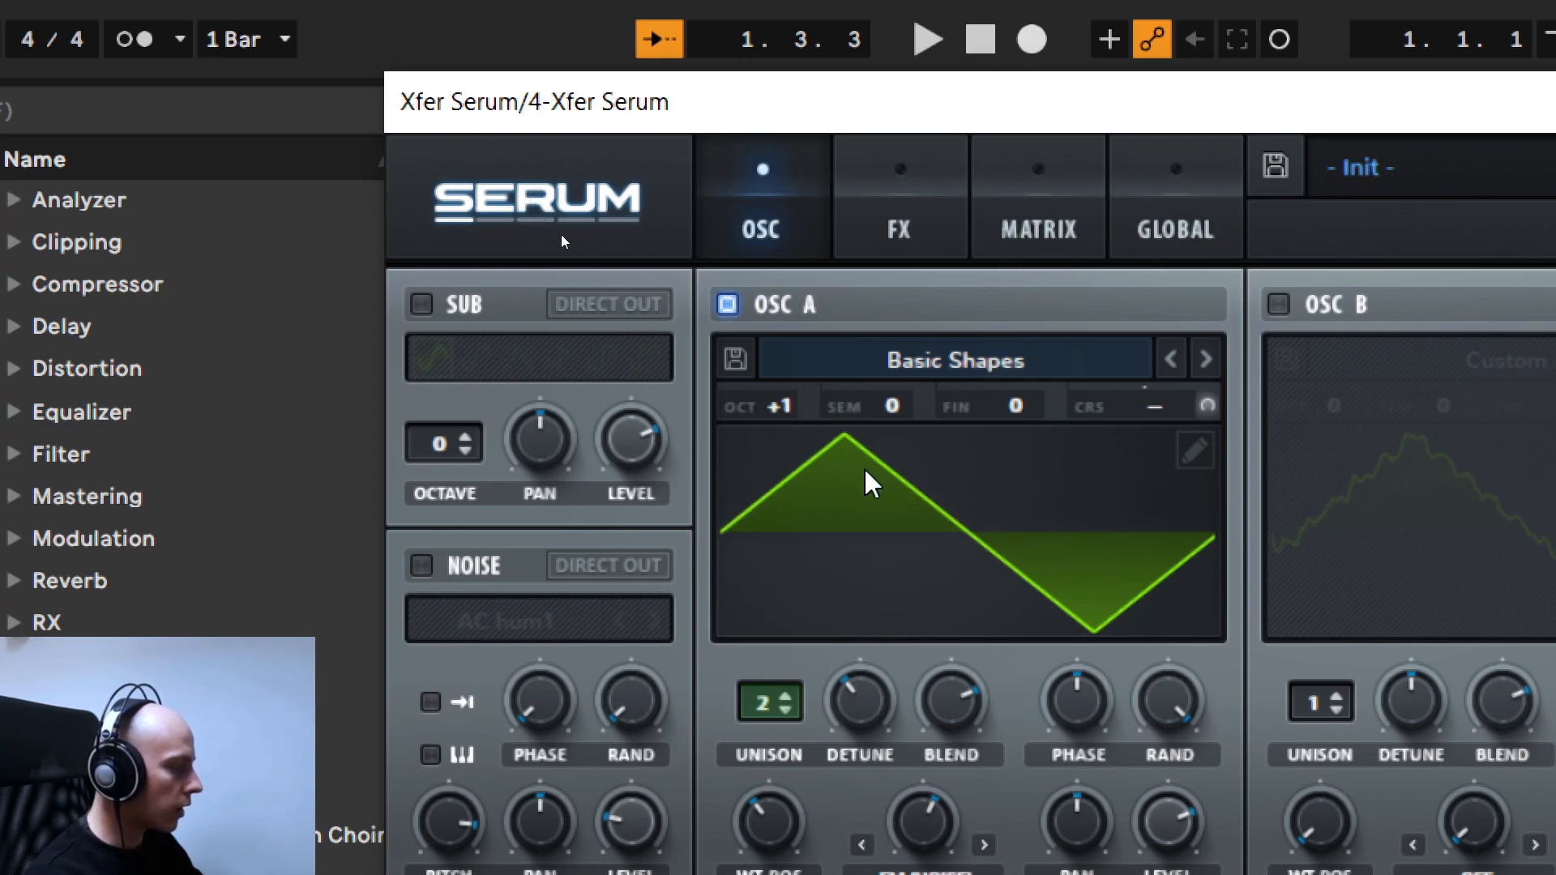
key(space)
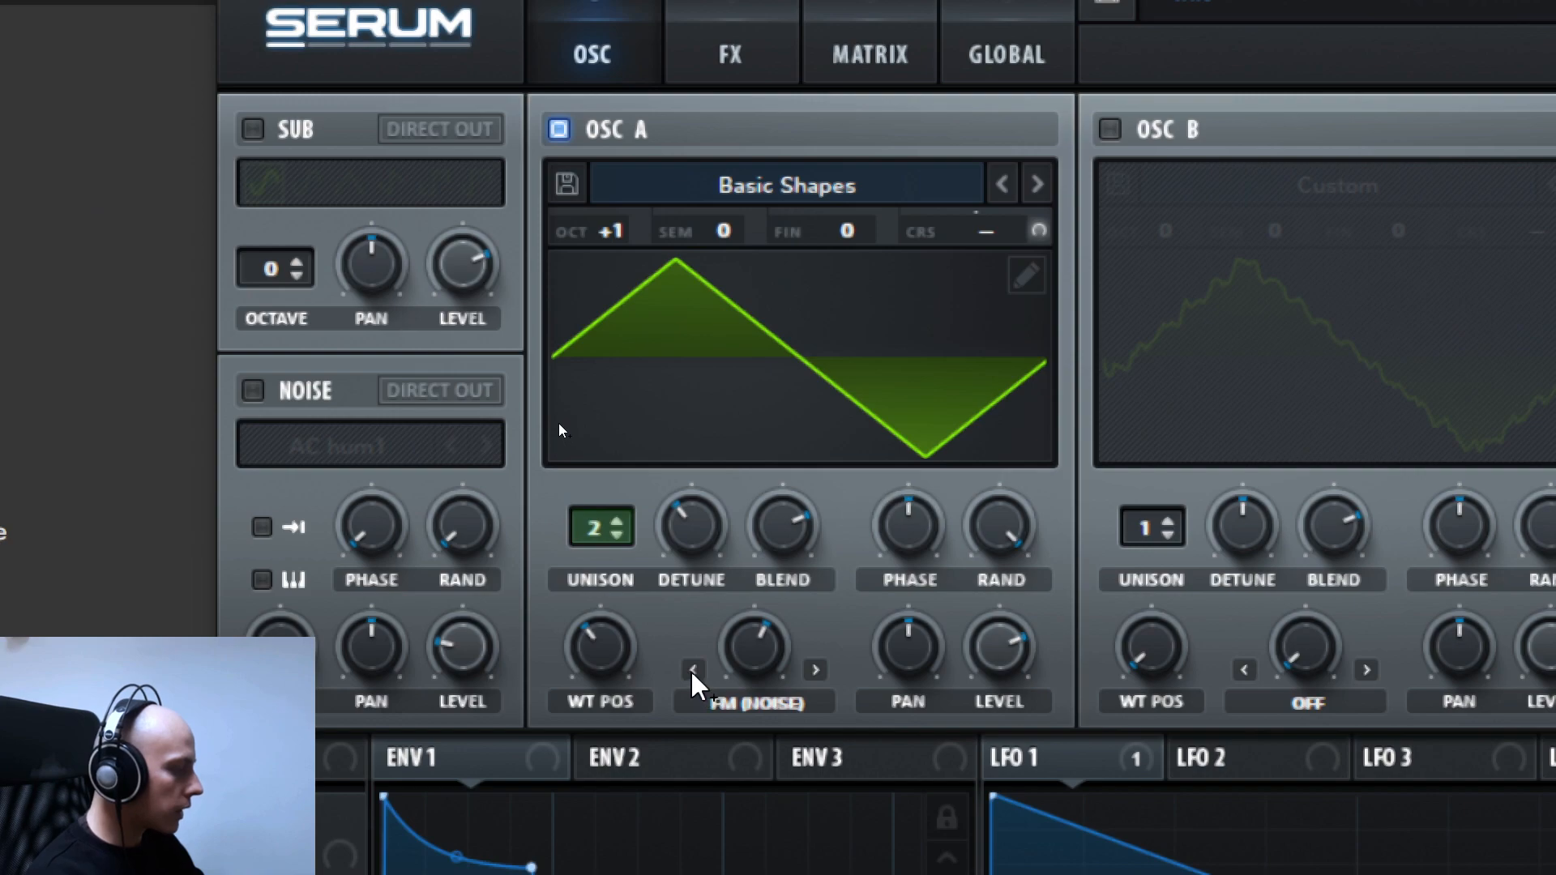
- Change oscillator A's warp mode to BEND -
click(692, 670)
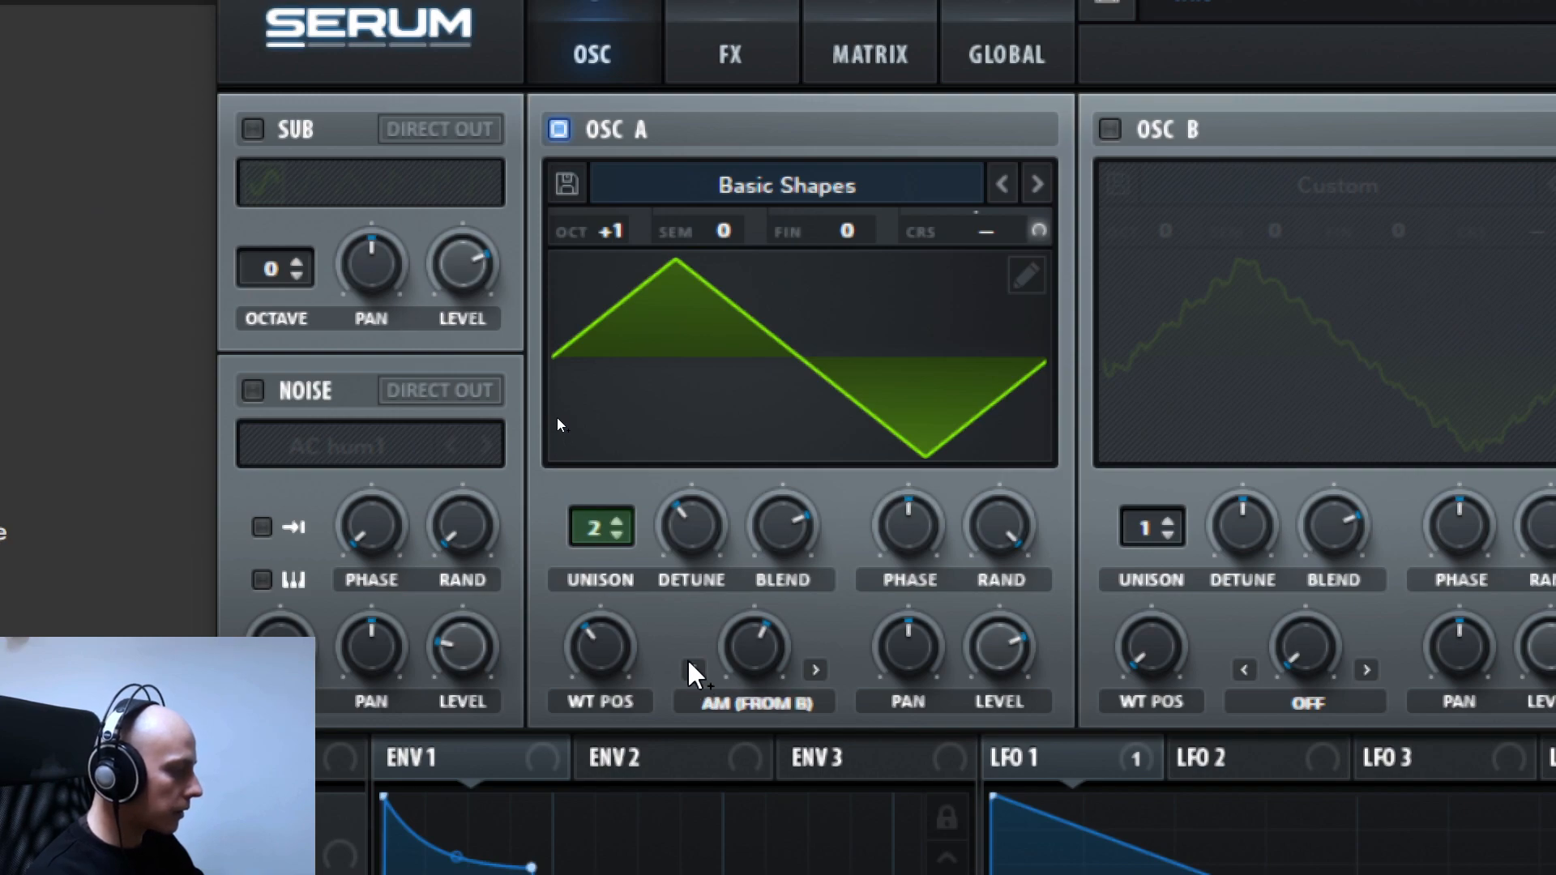
click(690, 668)
click(690, 668)
click(690, 669)
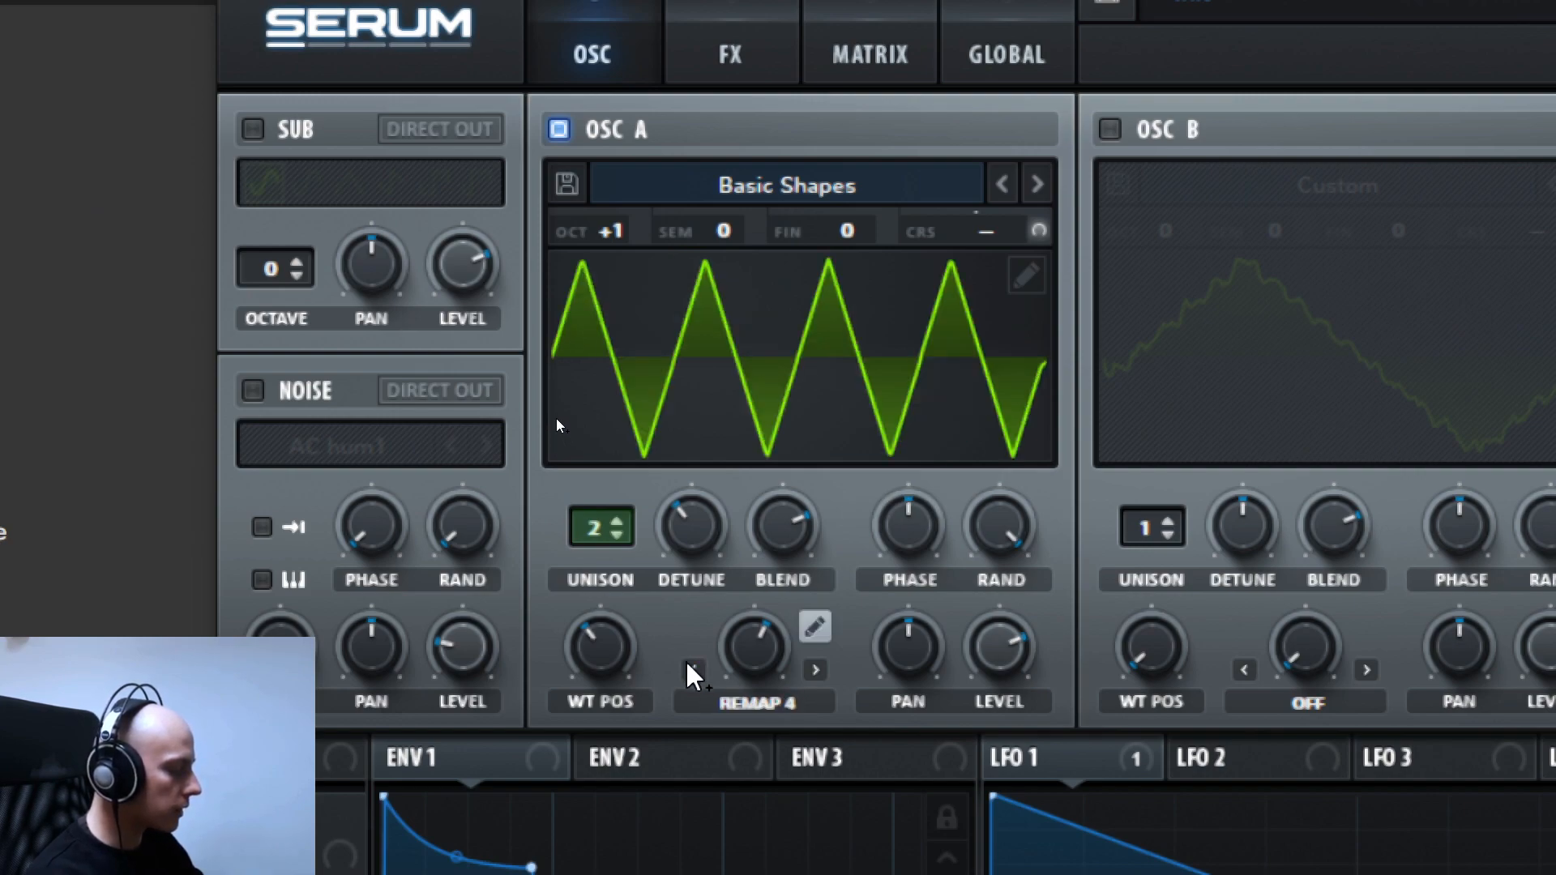
click(690, 669)
click(691, 670)
click(690, 670)
click(690, 669)
click(690, 669)
click(691, 669)
click(691, 669)
click(690, 670)
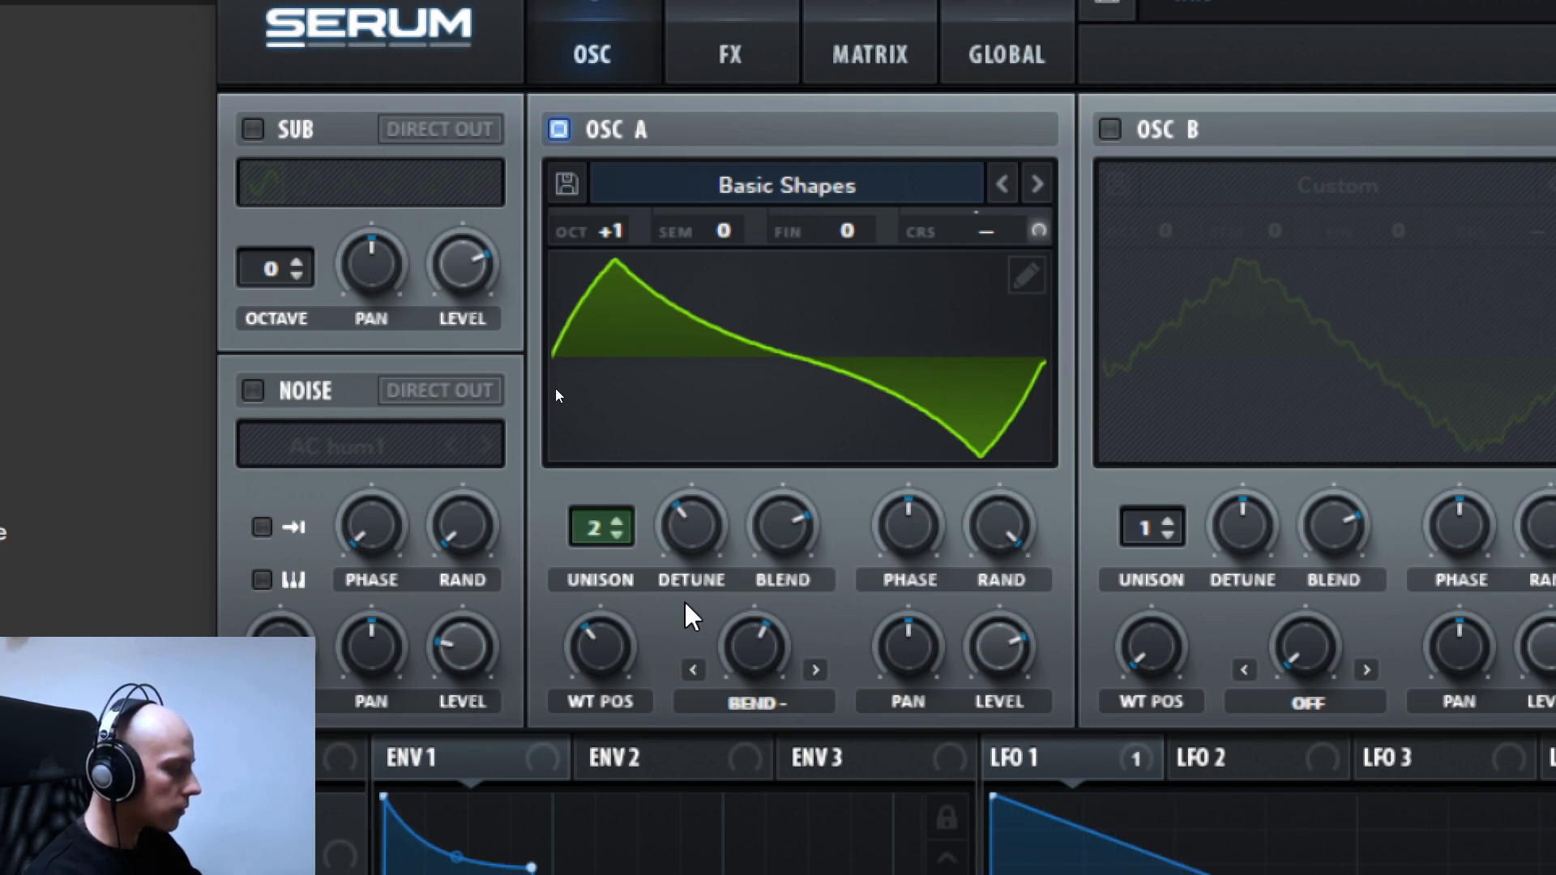
- Enable the noise oscillator and oscillator B, and switch off oscillator A
click(252, 392)
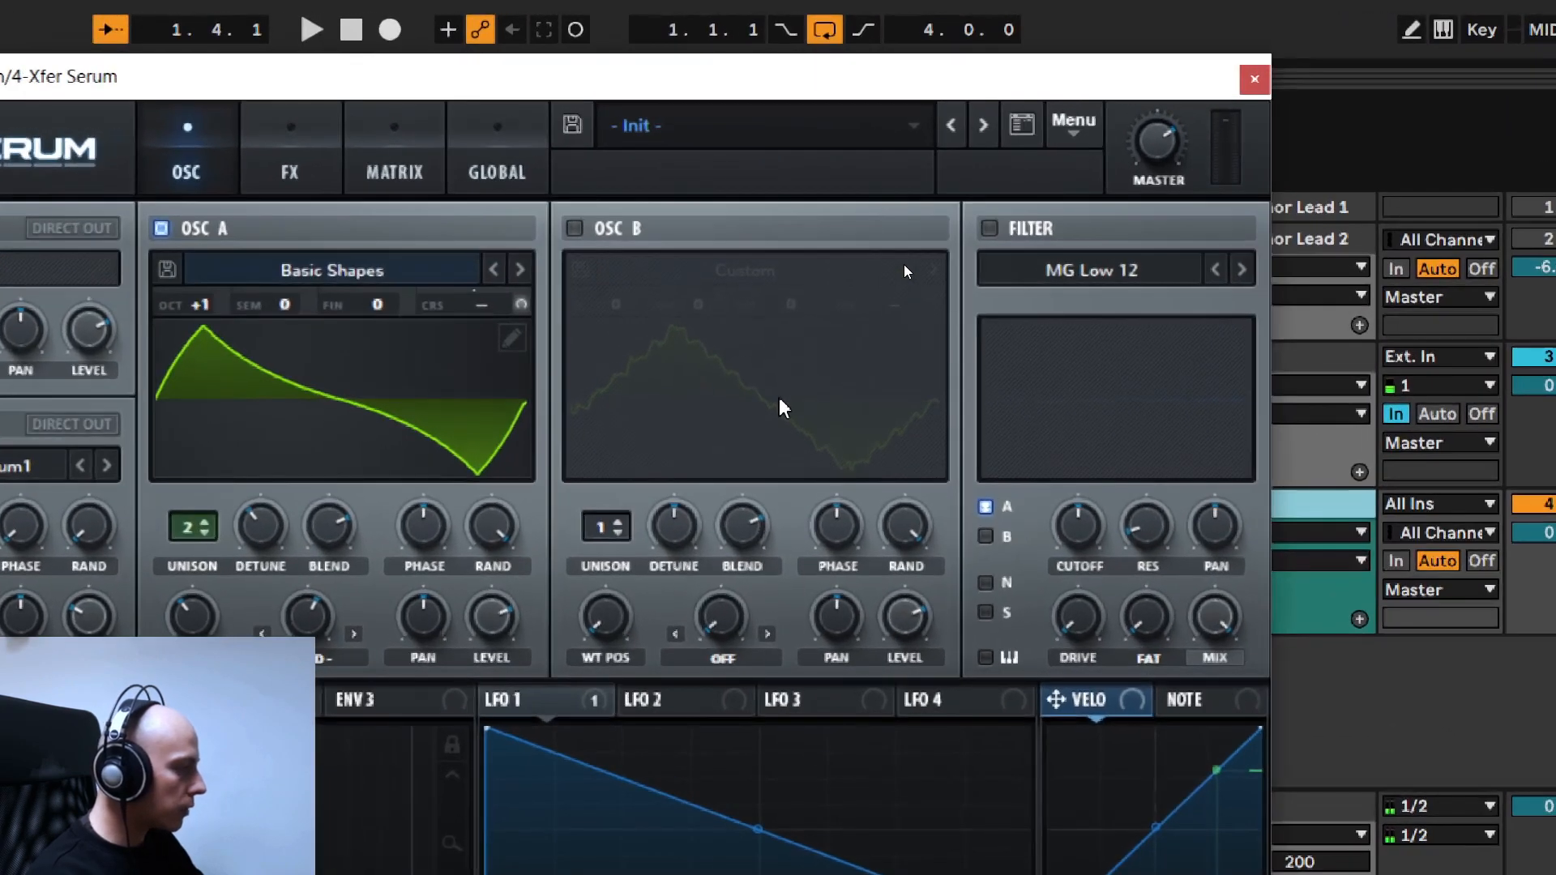
click(769, 152)
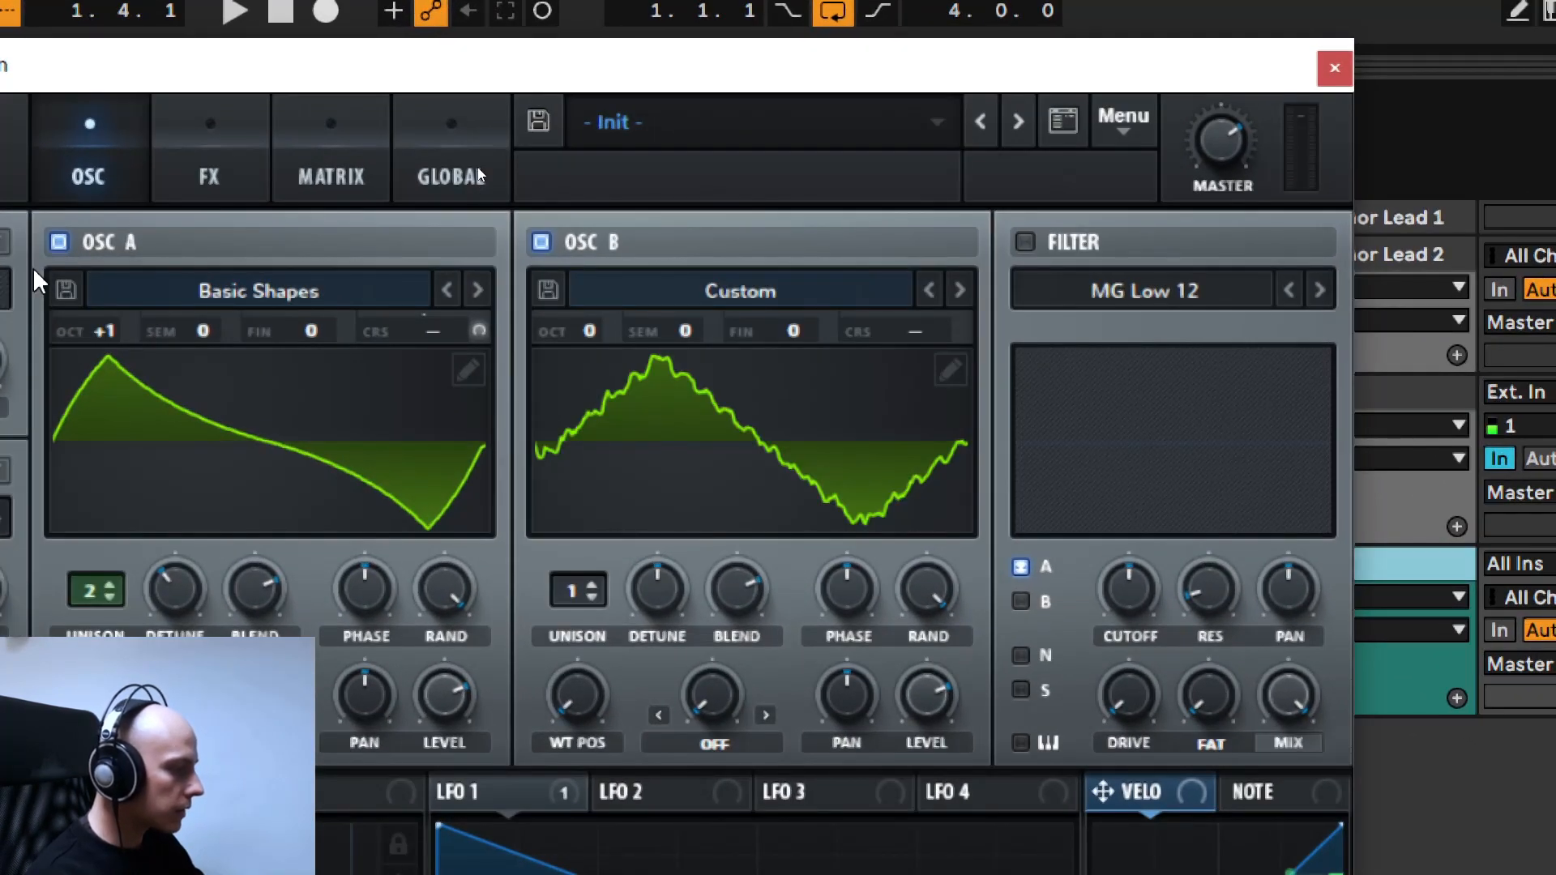
click(59, 242)
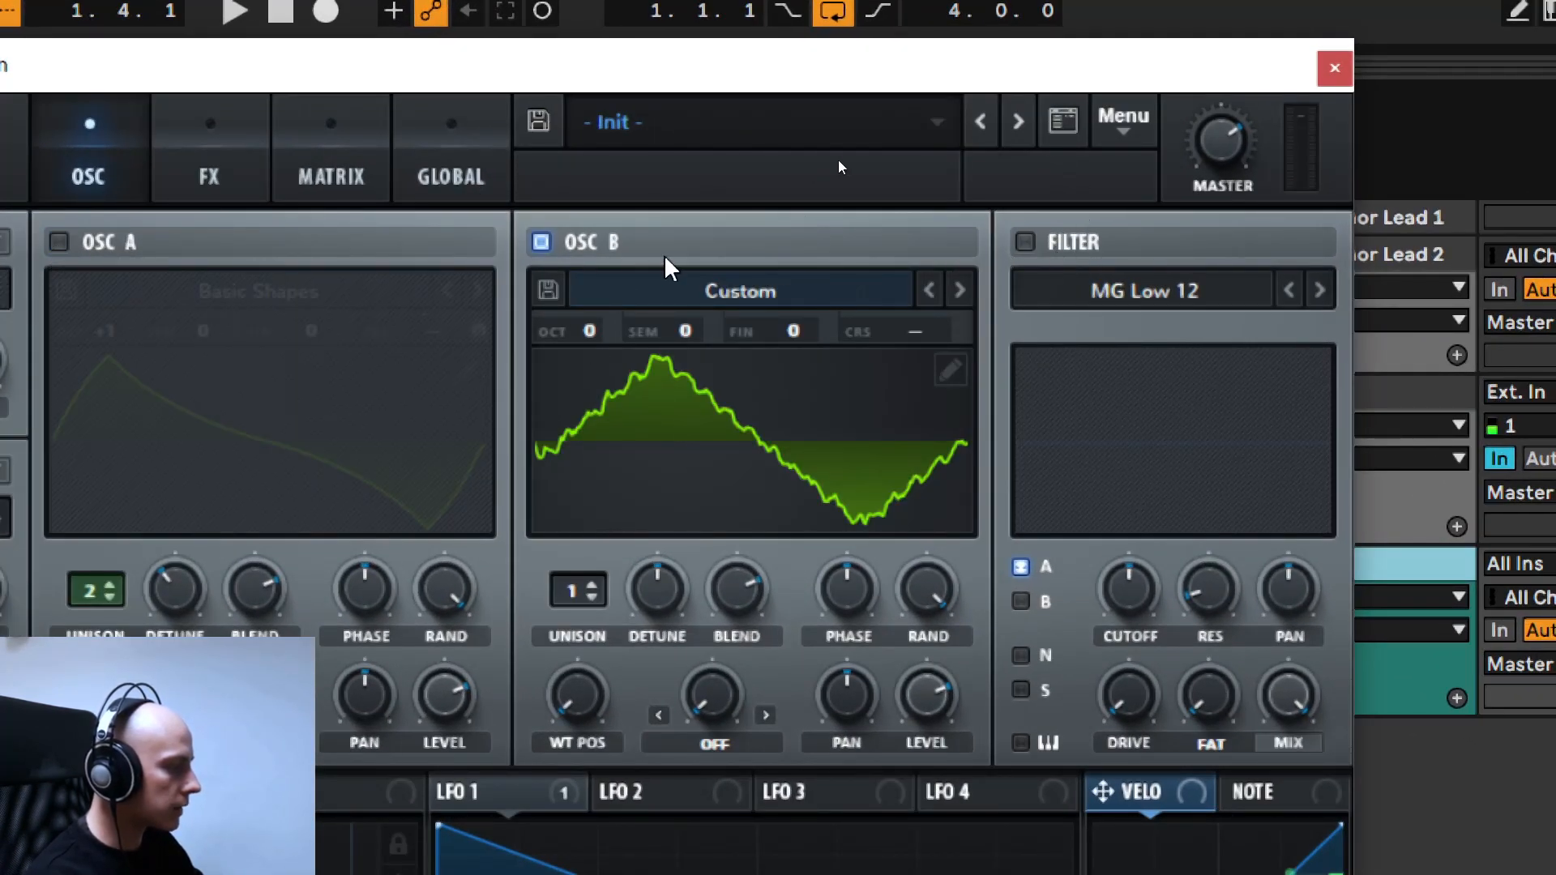
- Set oscillator B's unison to 2 voices and reduce its detune while playing the pattern
click(593, 585)
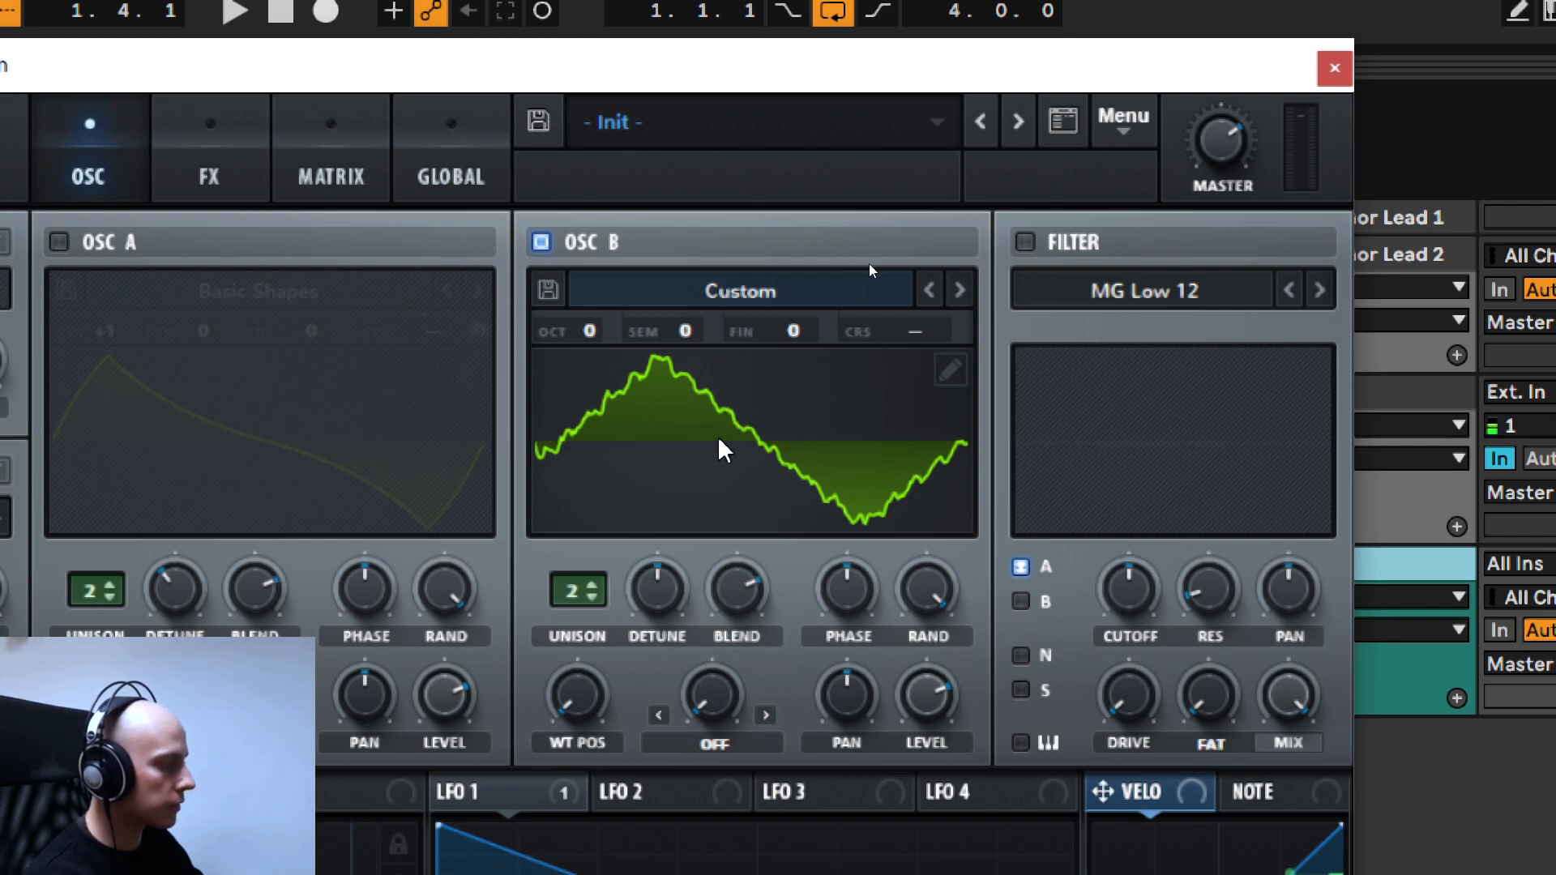
key(space)
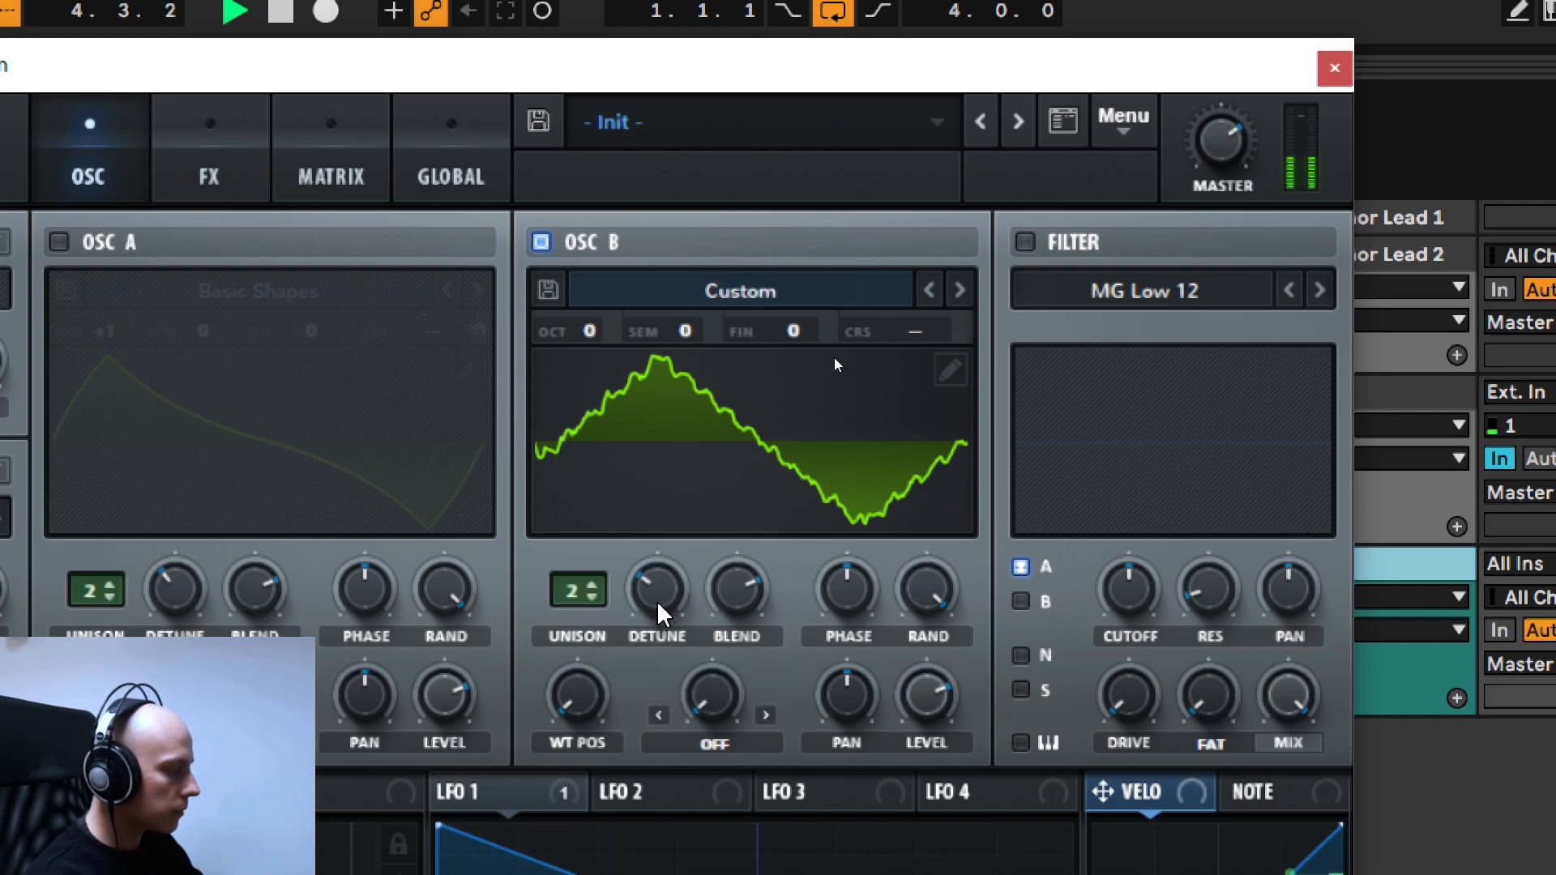
key(space)
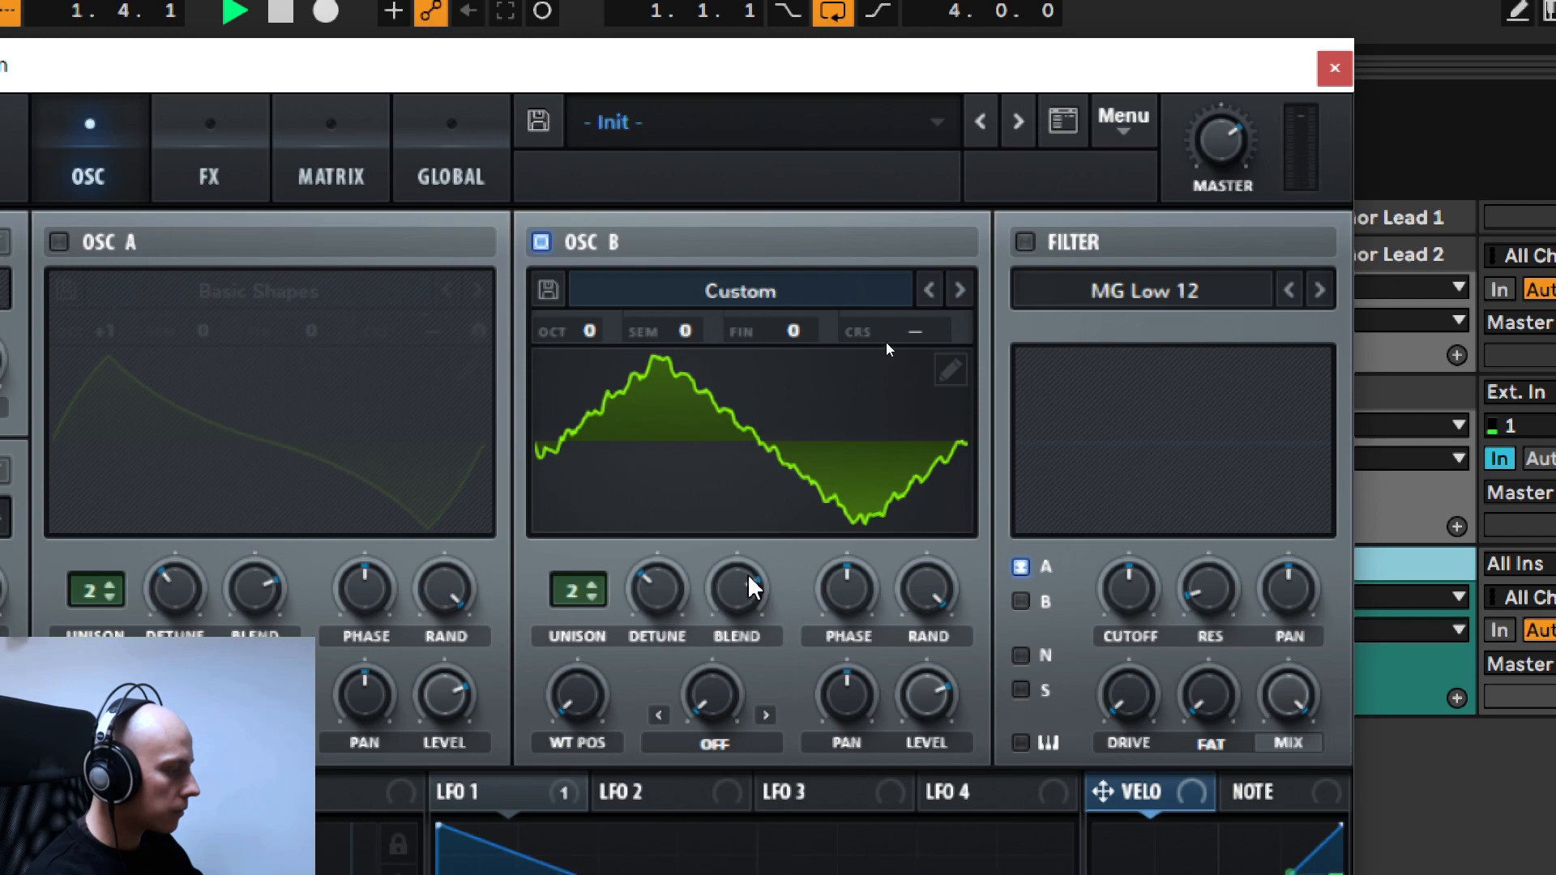
- Set oscillator B's warp mode to FM (NOISE) and raise the warp amount to just under halfway during playback
click(765, 715)
click(766, 715)
click(766, 715)
click(765, 715)
click(766, 714)
click(765, 714)
click(766, 715)
click(765, 714)
click(766, 714)
click(766, 715)
click(766, 715)
click(766, 715)
click(766, 715)
click(766, 715)
click(766, 715)
click(766, 715)
click(765, 715)
click(766, 714)
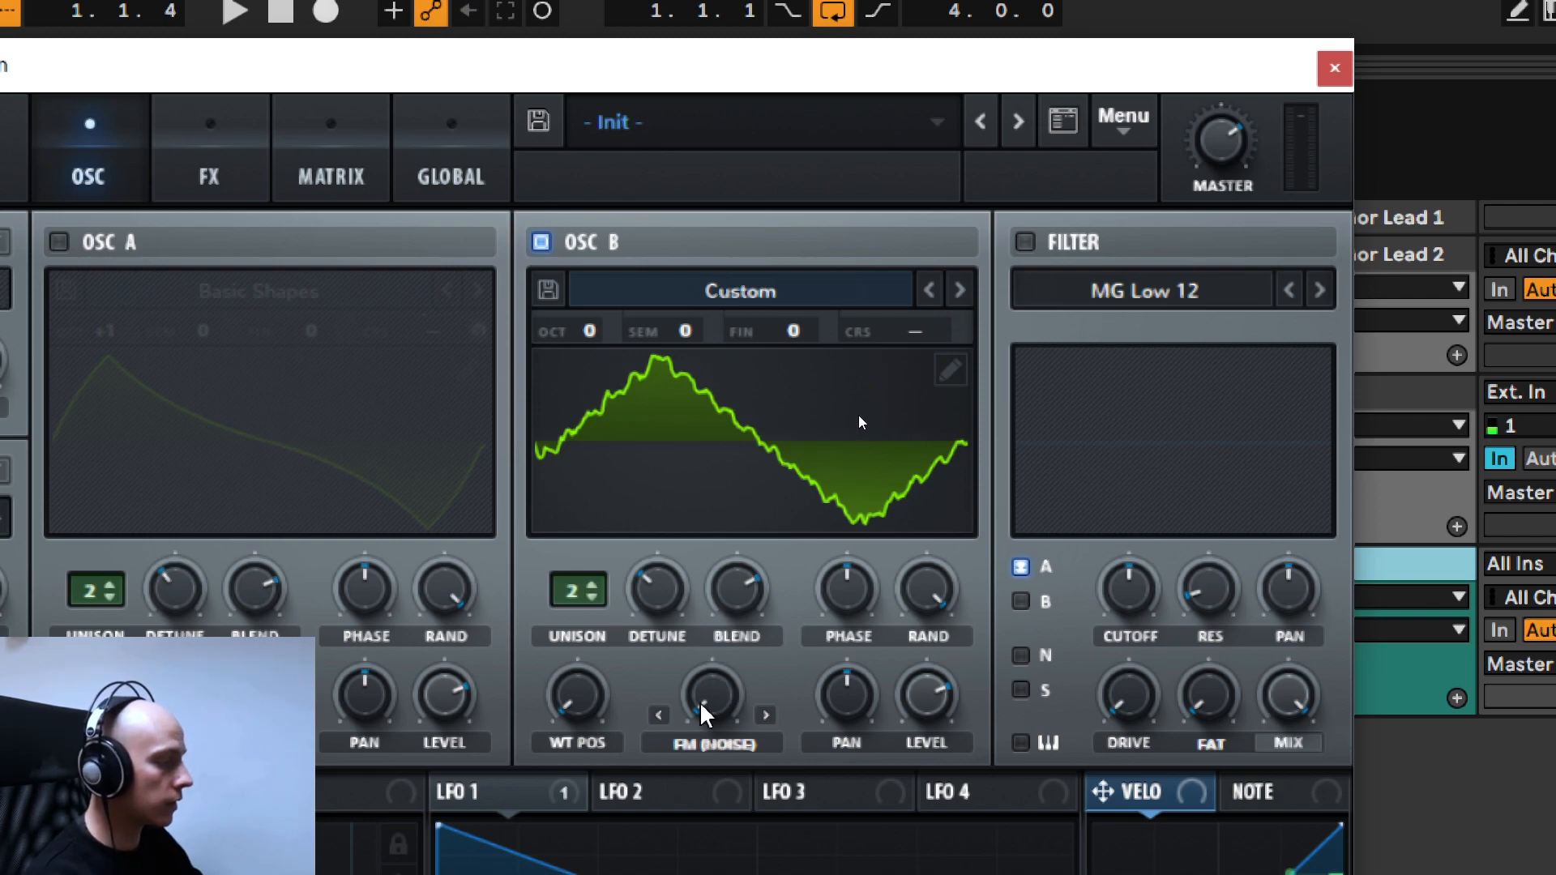
key(space)
drag(708, 697, 714, 695)
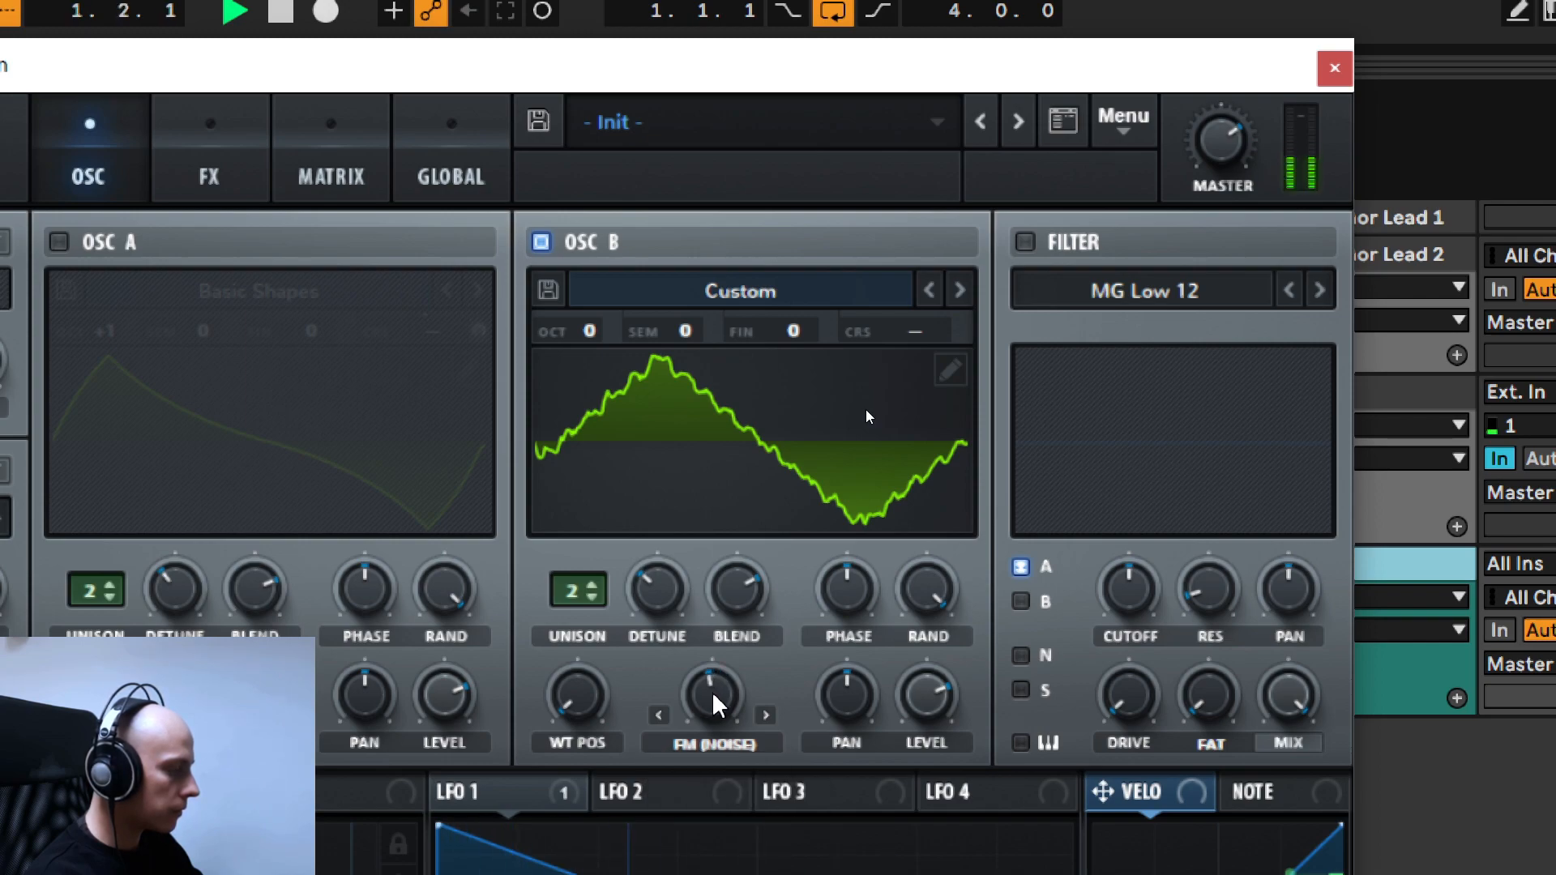
key(space)
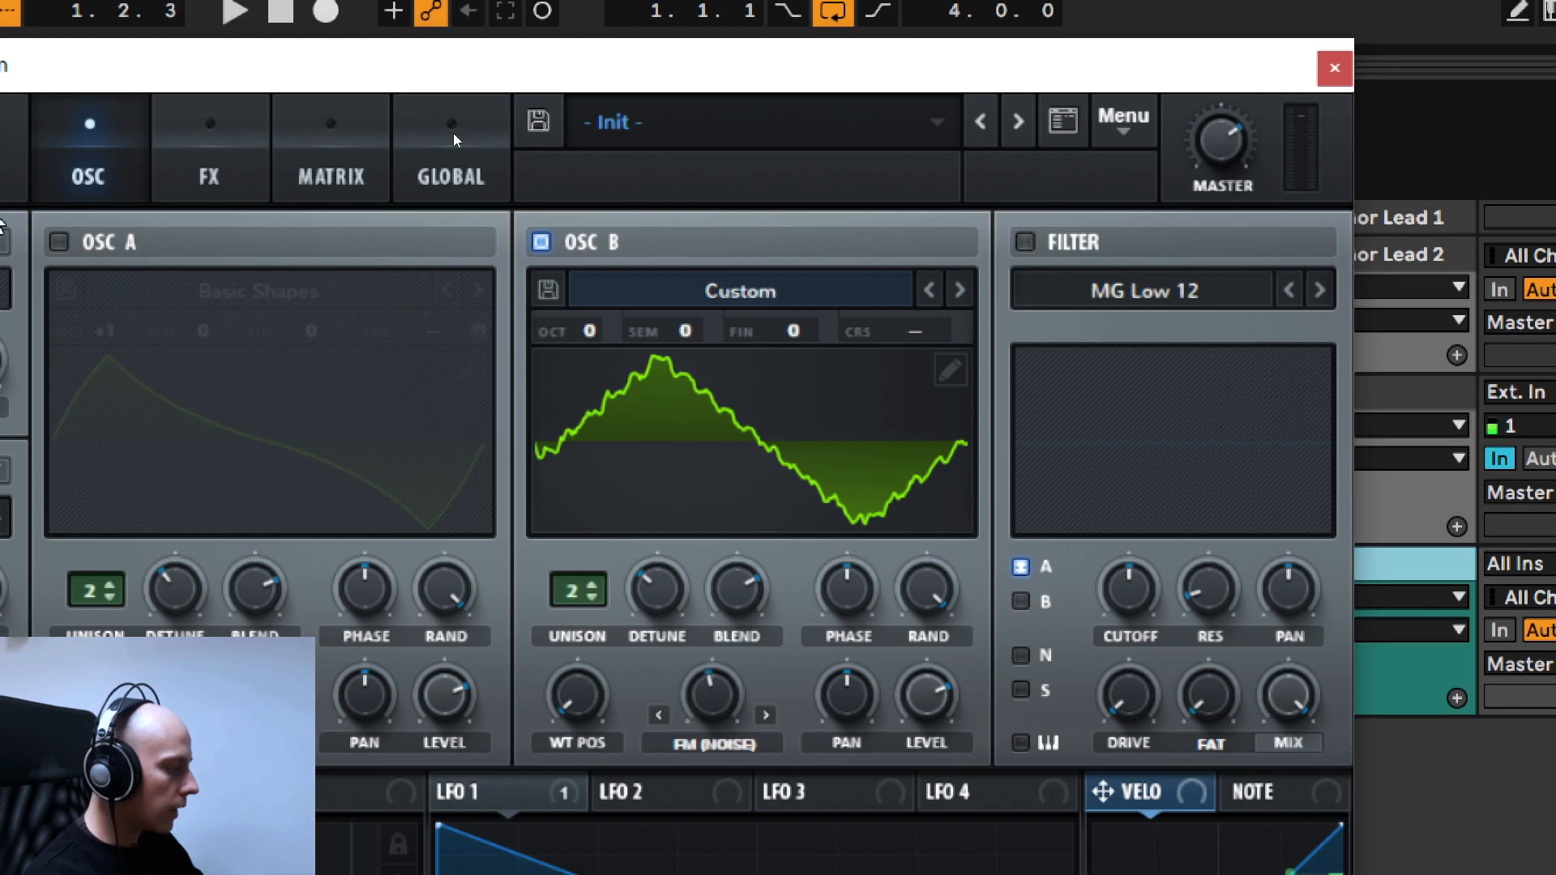
- Re-enable oscillator A and balance the sources by raising the noise level and lowering oscillator A's level
click(58, 242)
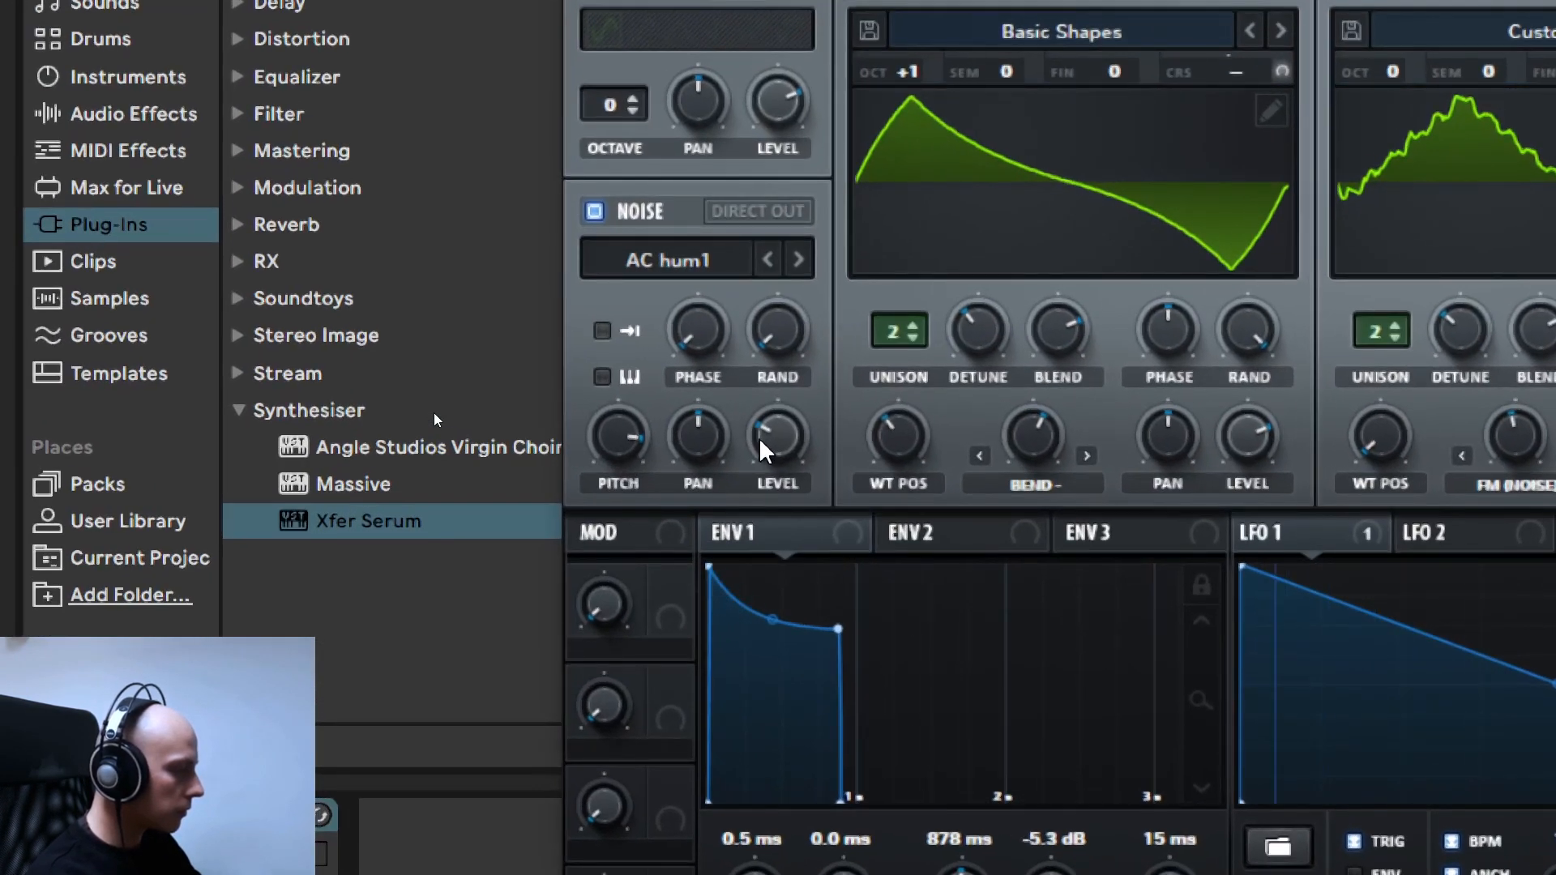
drag(759, 436, 779, 431)
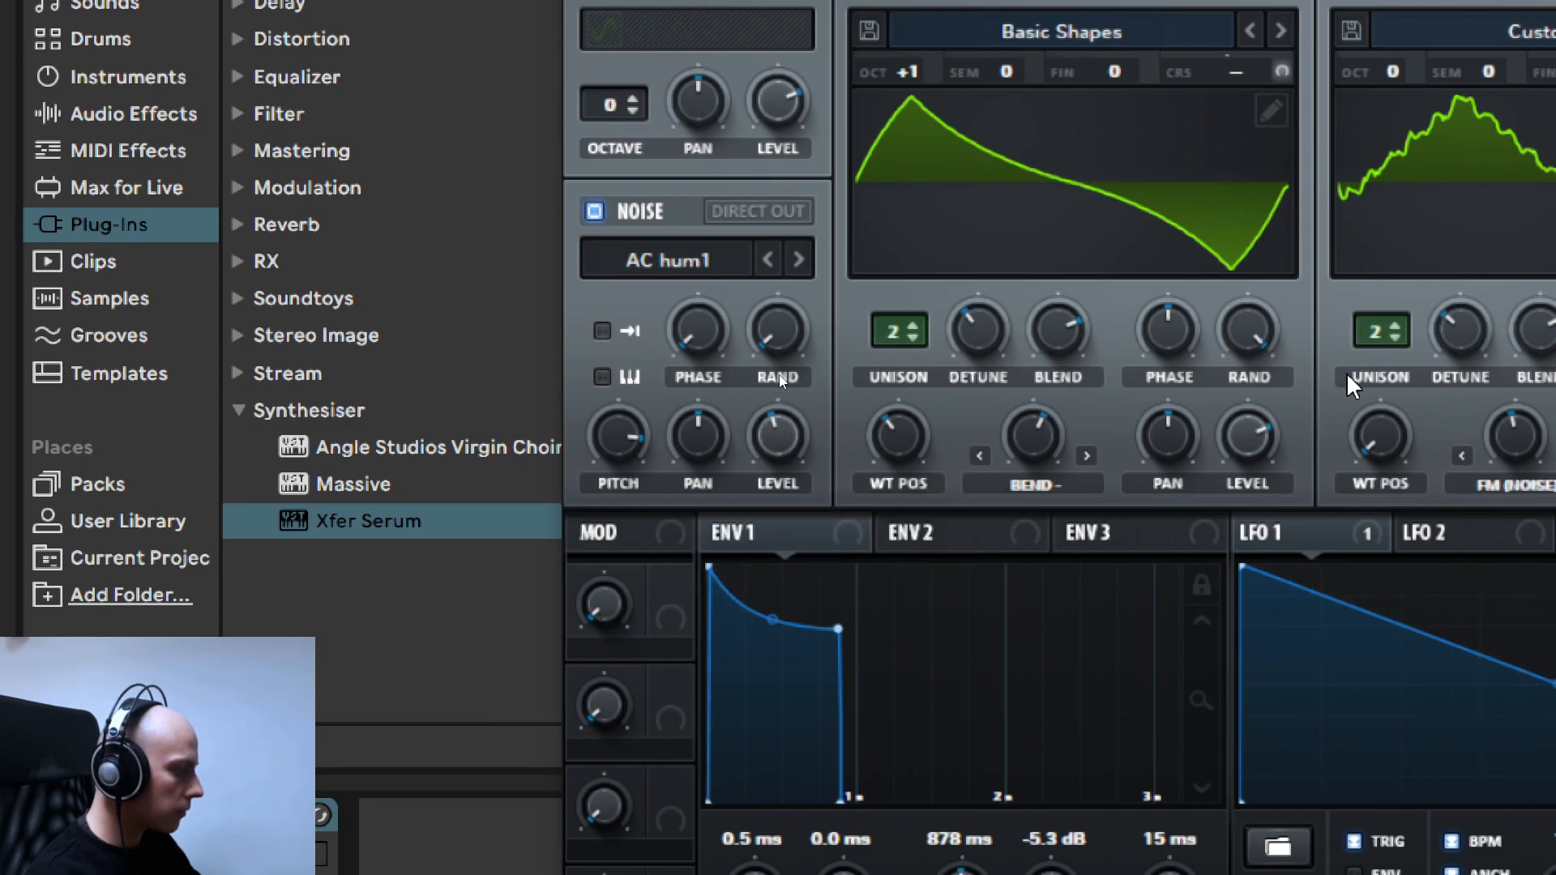
scroll(1253, 445, down, 3)
scroll(1248, 435, down, 4)
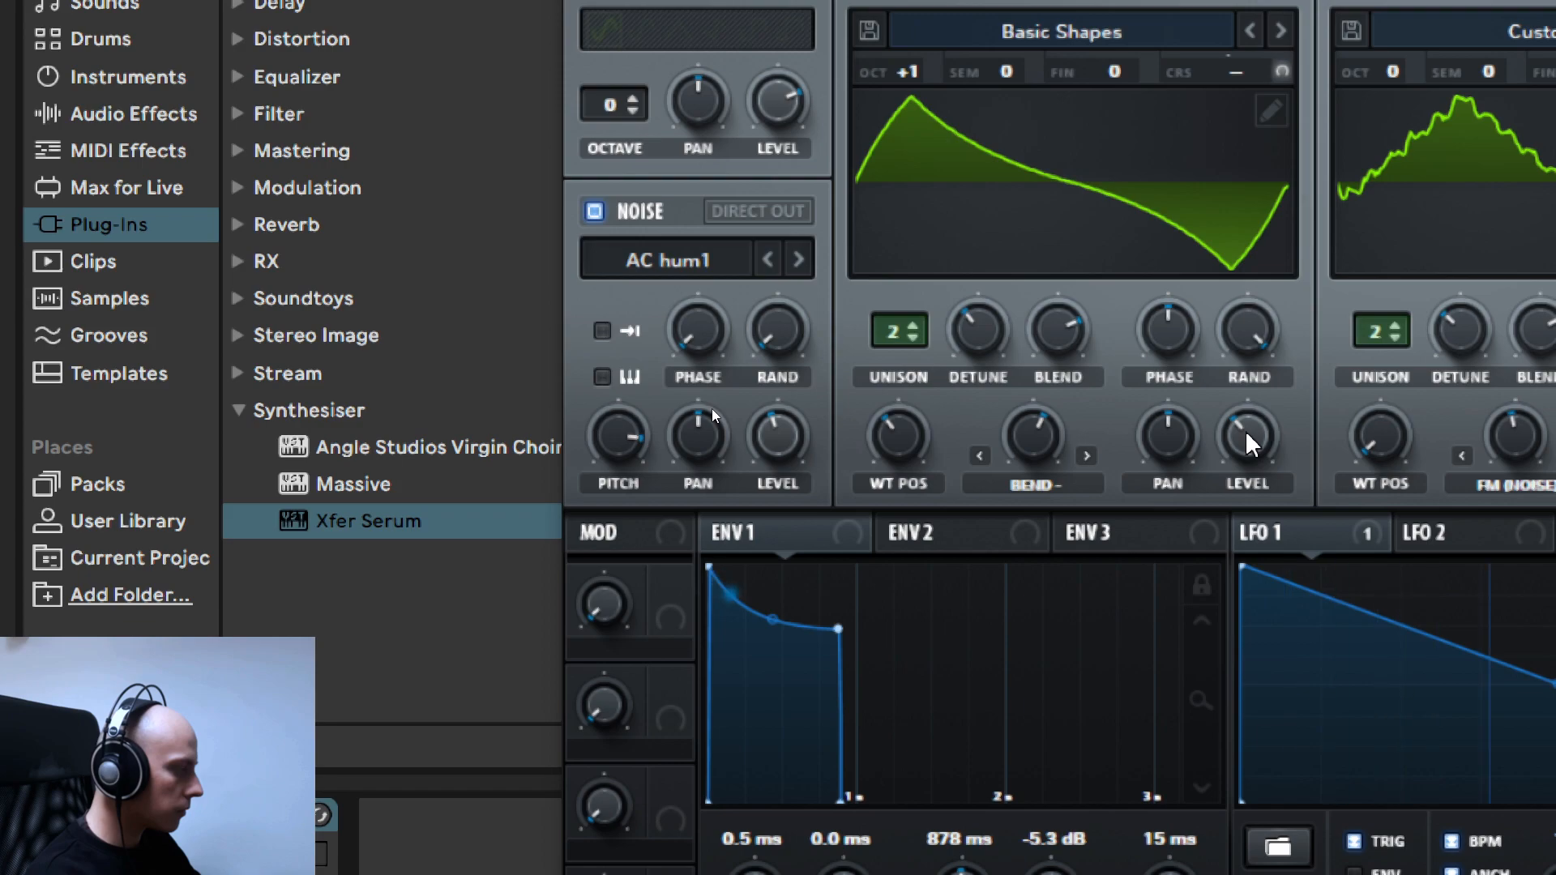
- Lower oscillator A's level further while the pattern plays
scroll(1251, 444, down, 2)
scroll(1248, 444, down, 1)
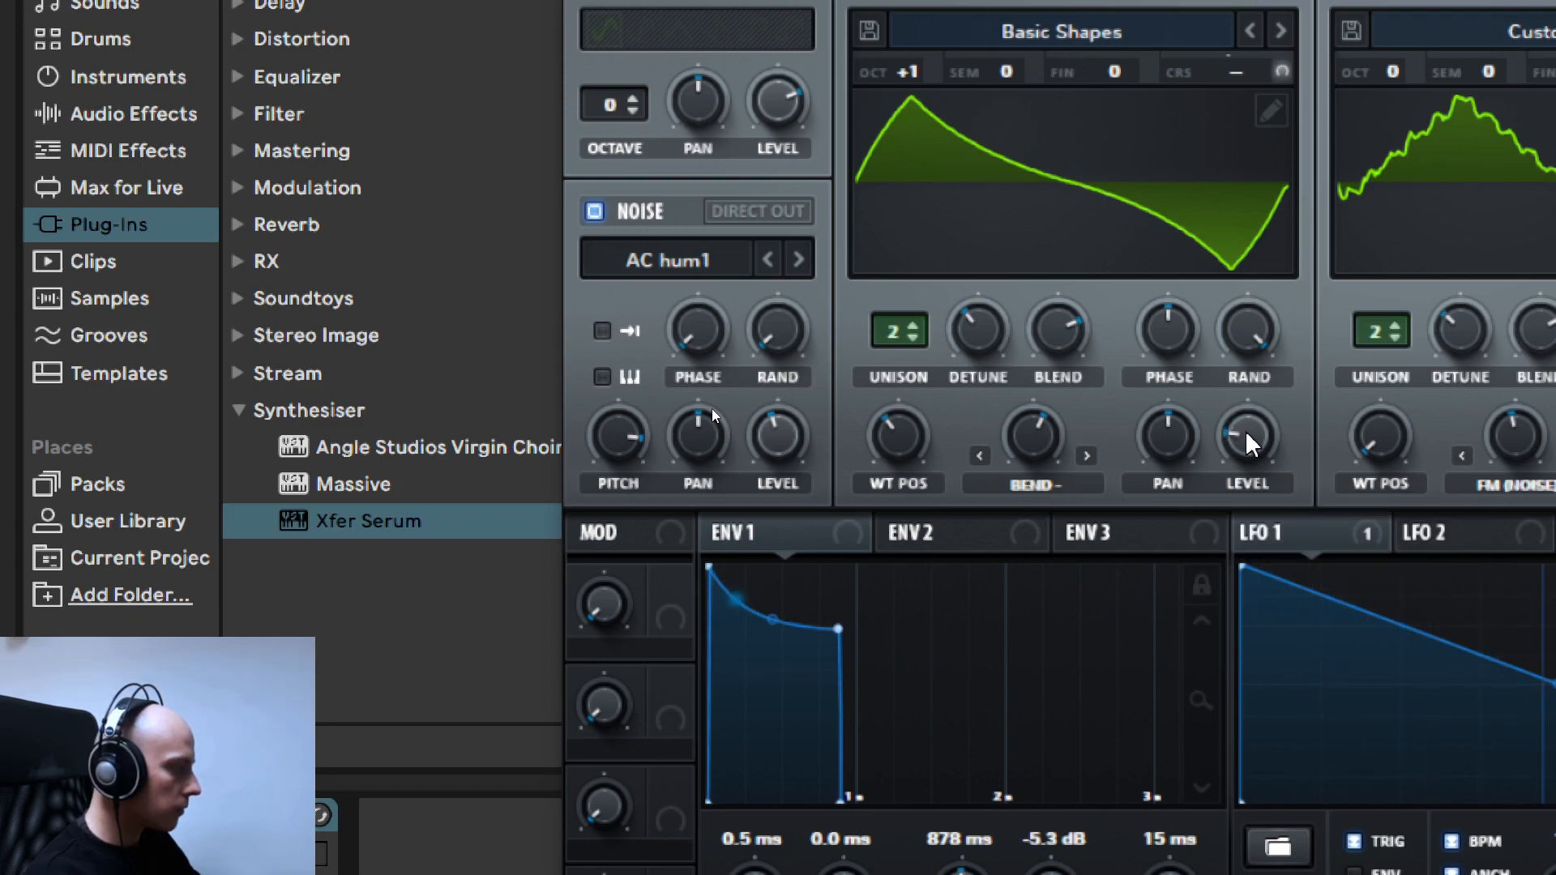
scroll(1248, 444, down, 1)
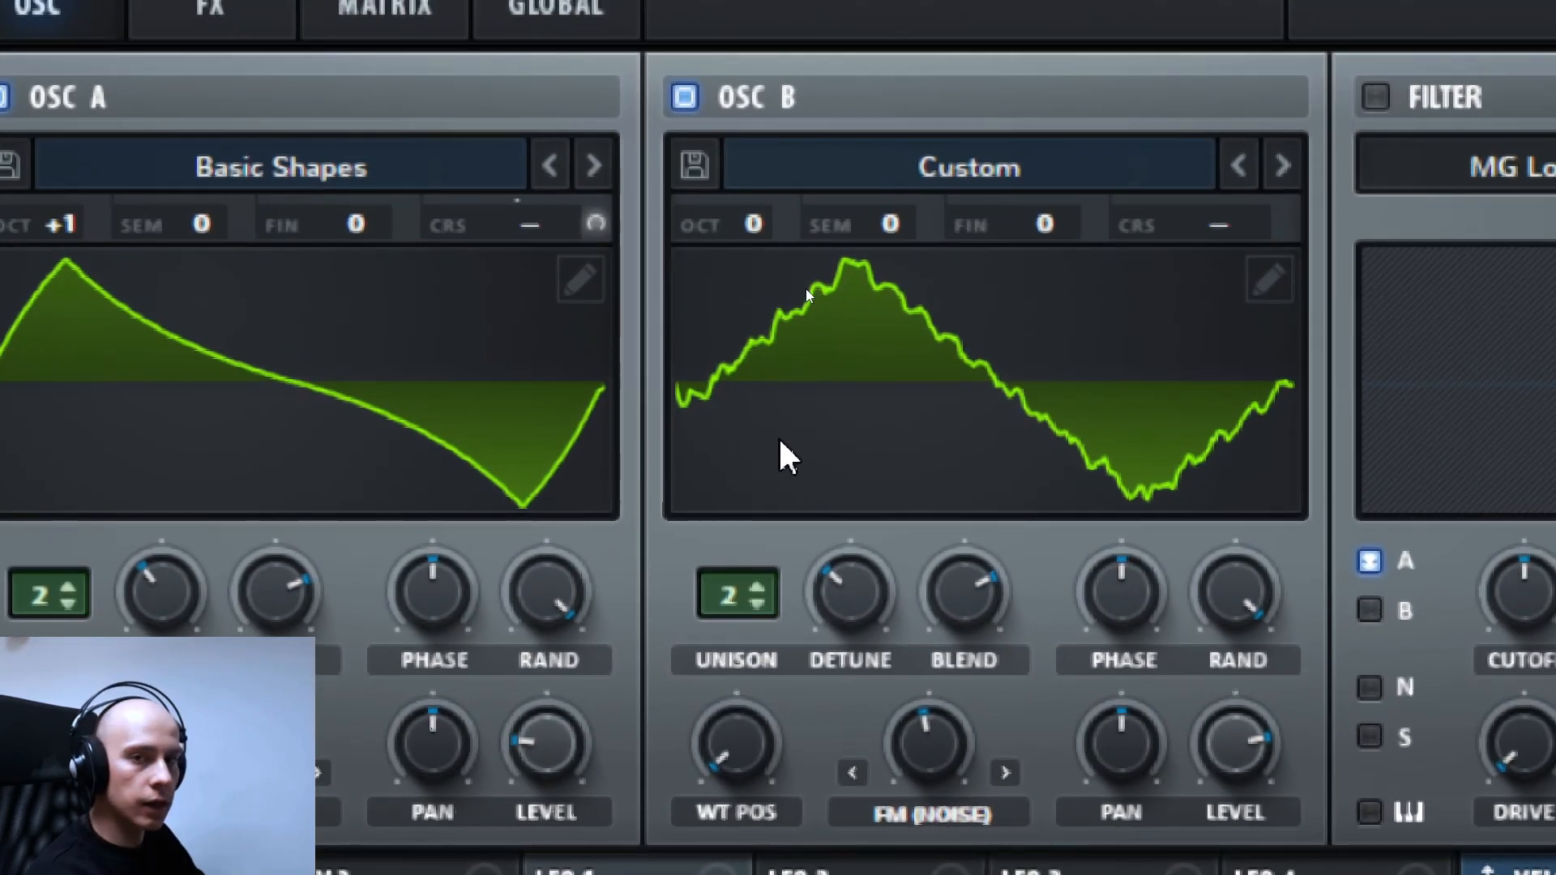
drag(757, 229, 767, 271)
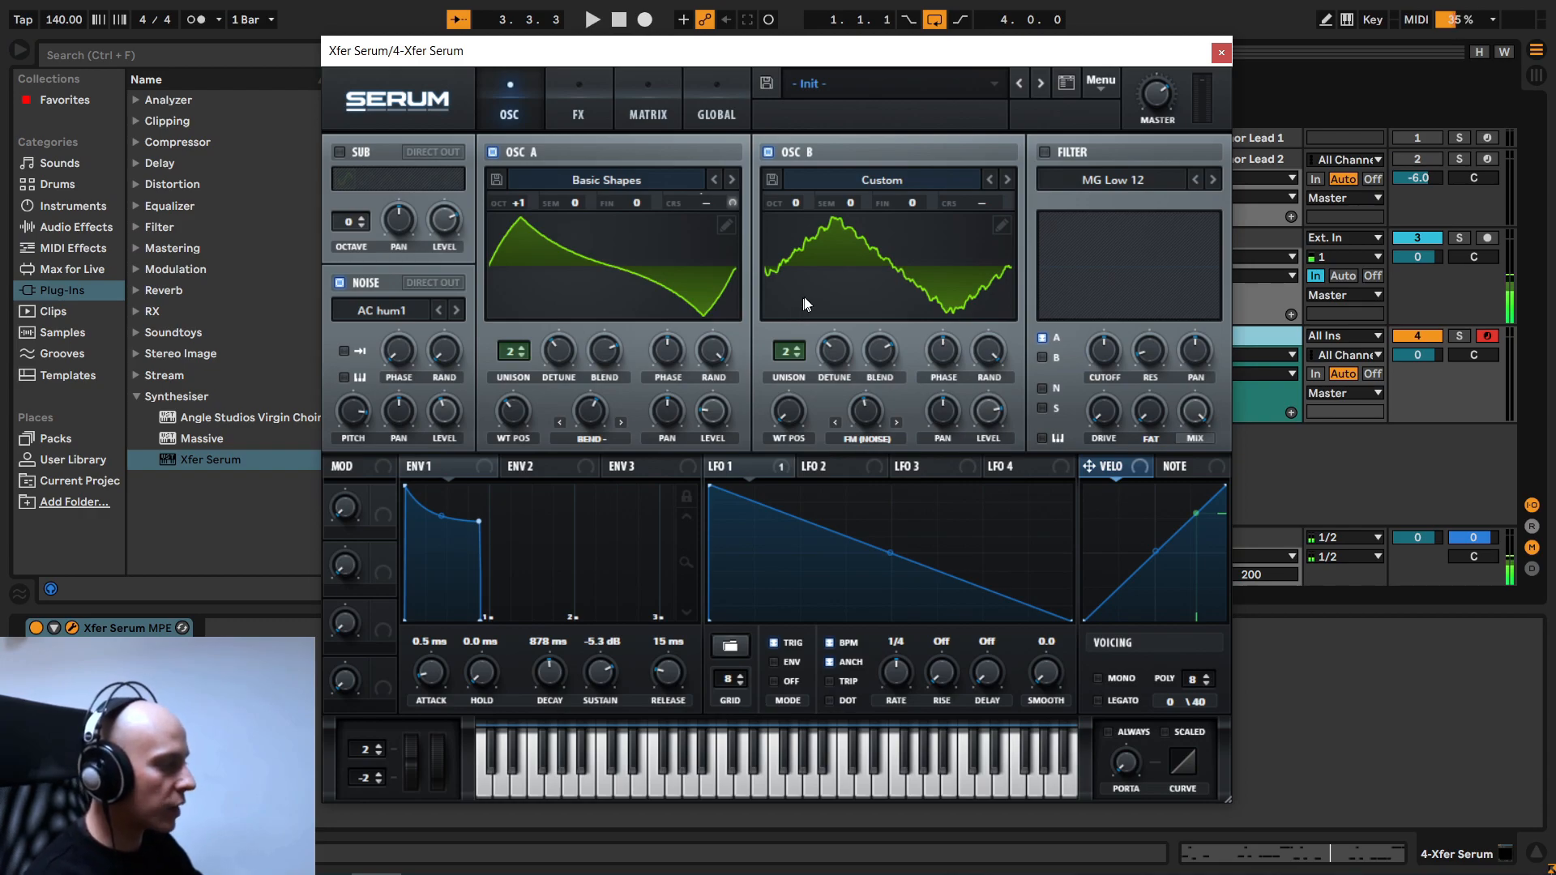
- Close the synth window, deactivate the Xfer Serum track and activate Red Armor Lead 2 to play the reference sound
click(1221, 53)
click(1410, 337)
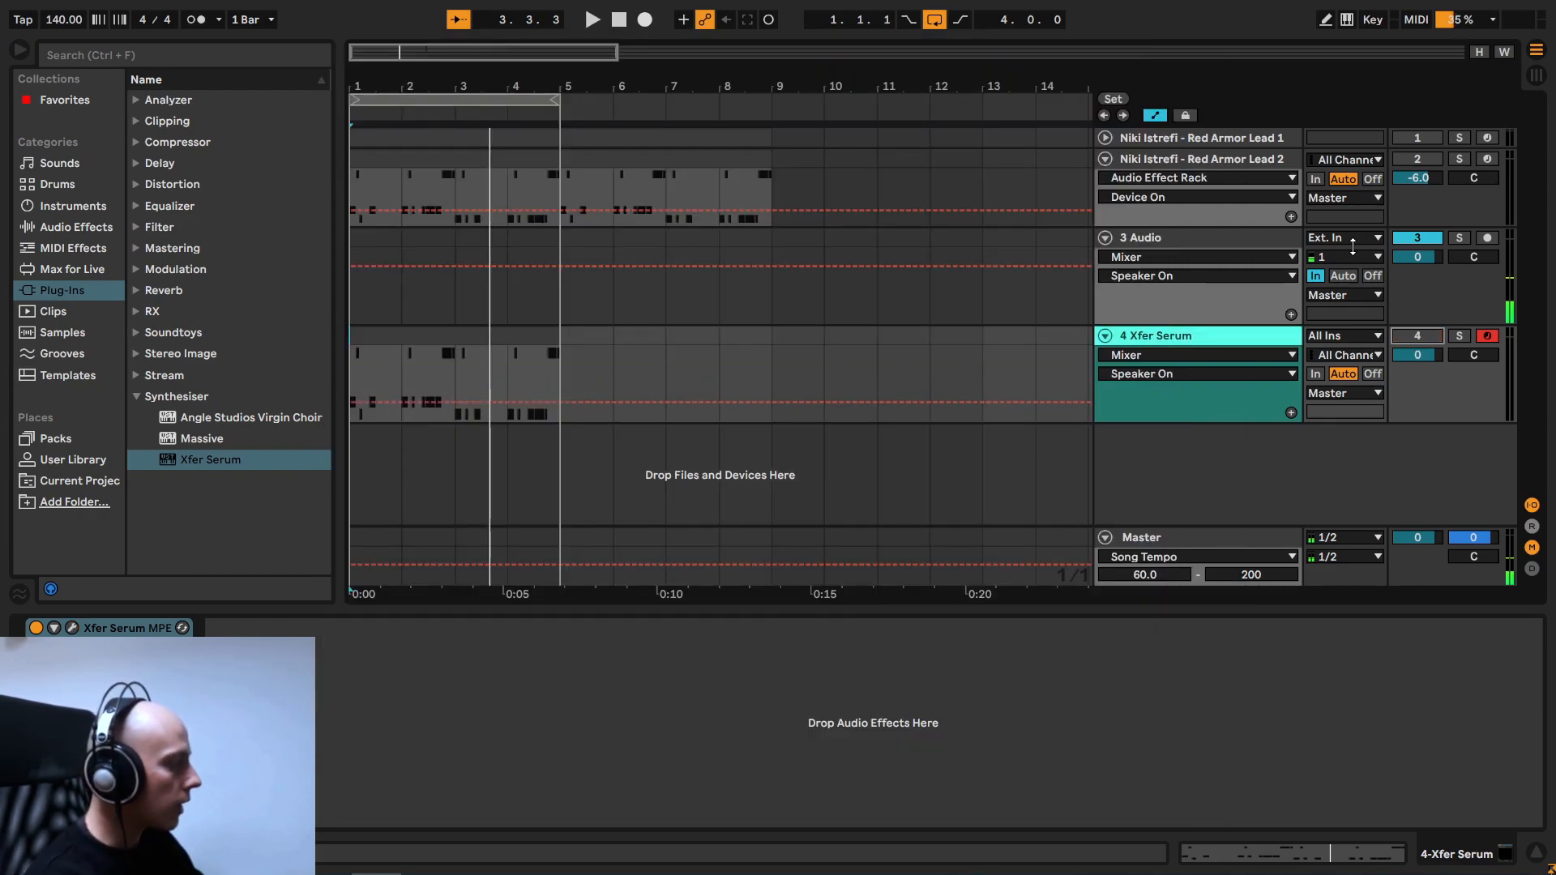
click(1226, 164)
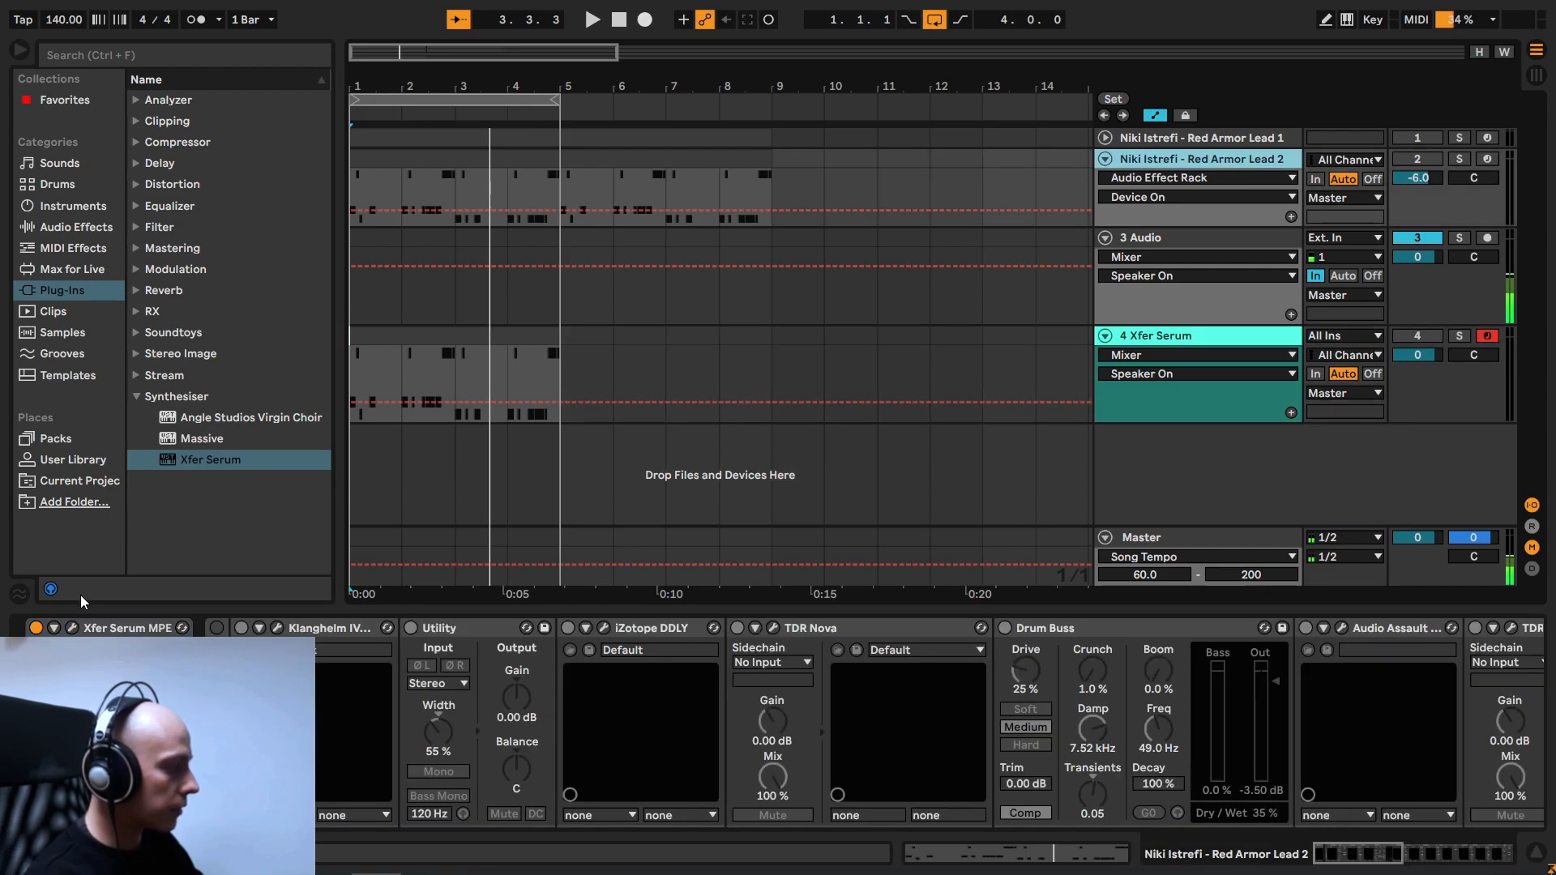
click(1410, 159)
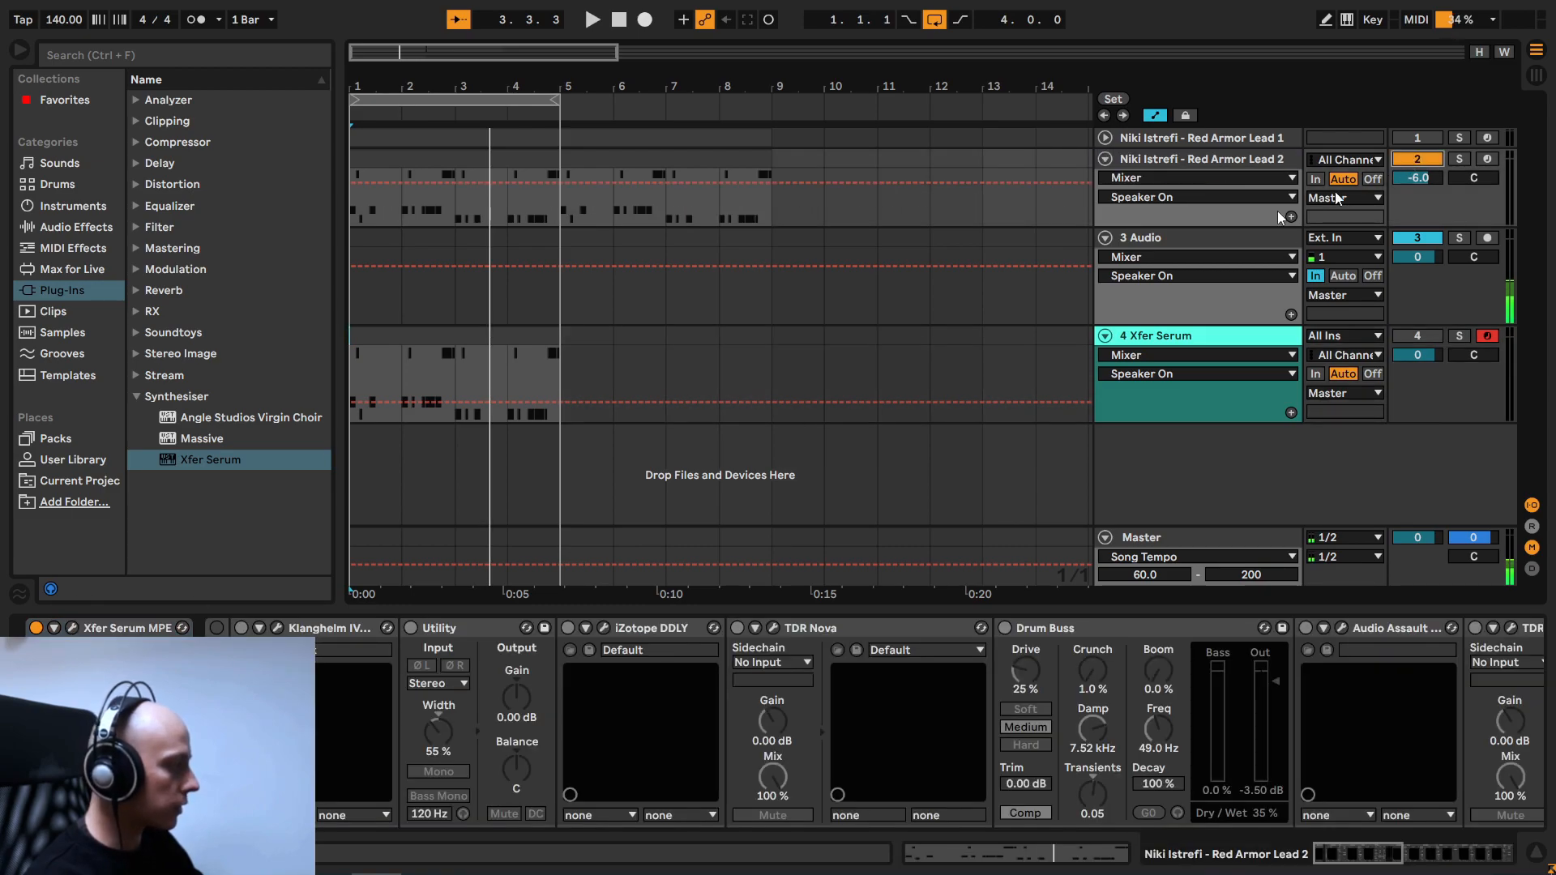
click(71, 628)
key(space)
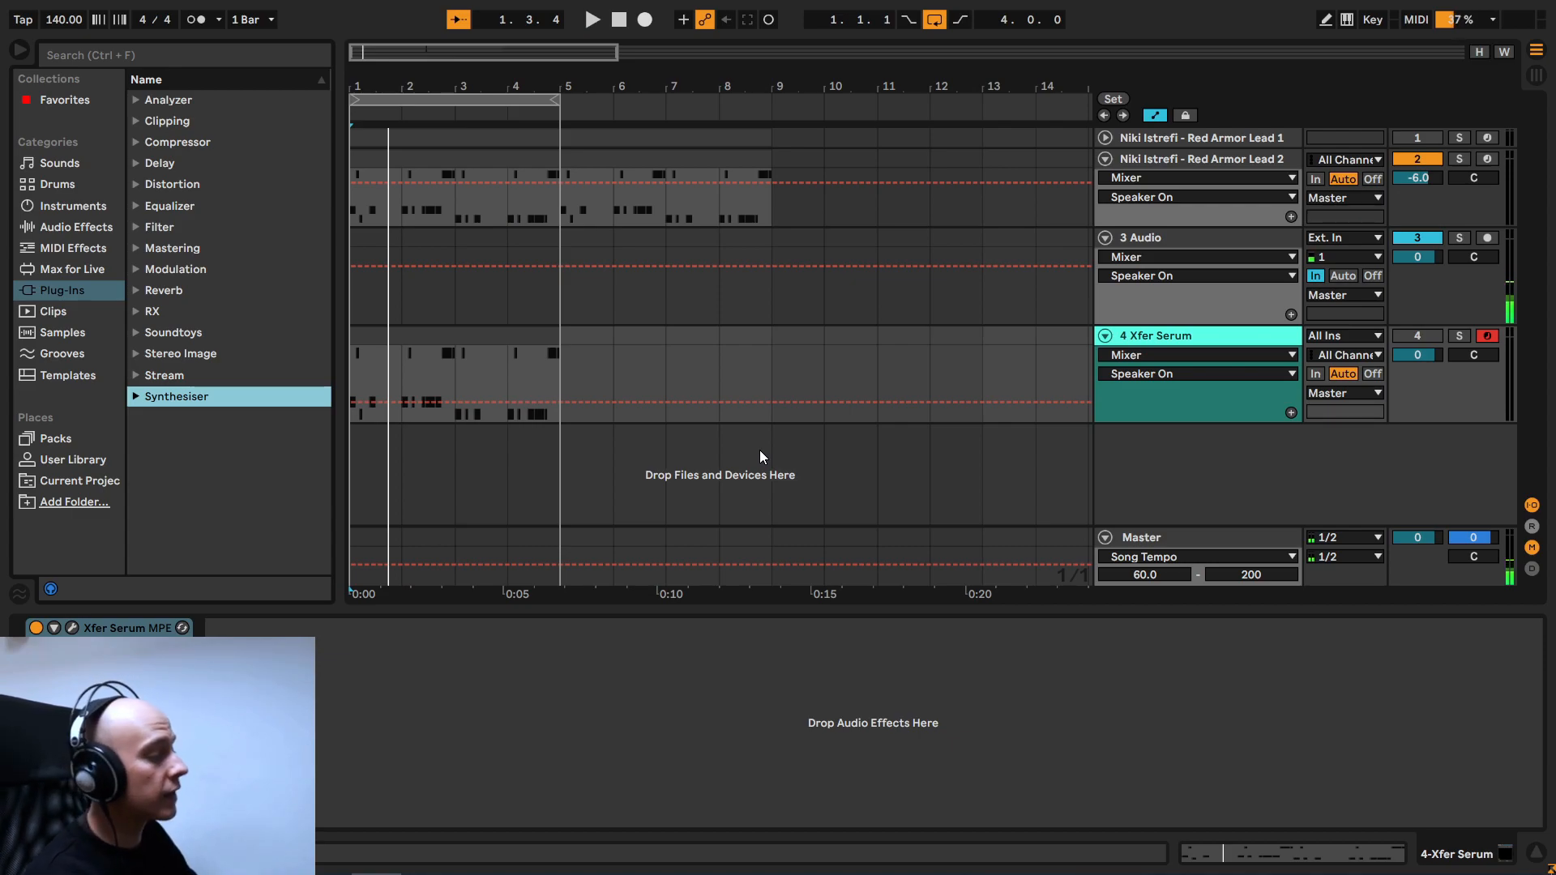
- Add the Klanghelm IVGI2 distortion after Serum on the Xfer Serum track, with that track active
click(135, 184)
click(269, 312)
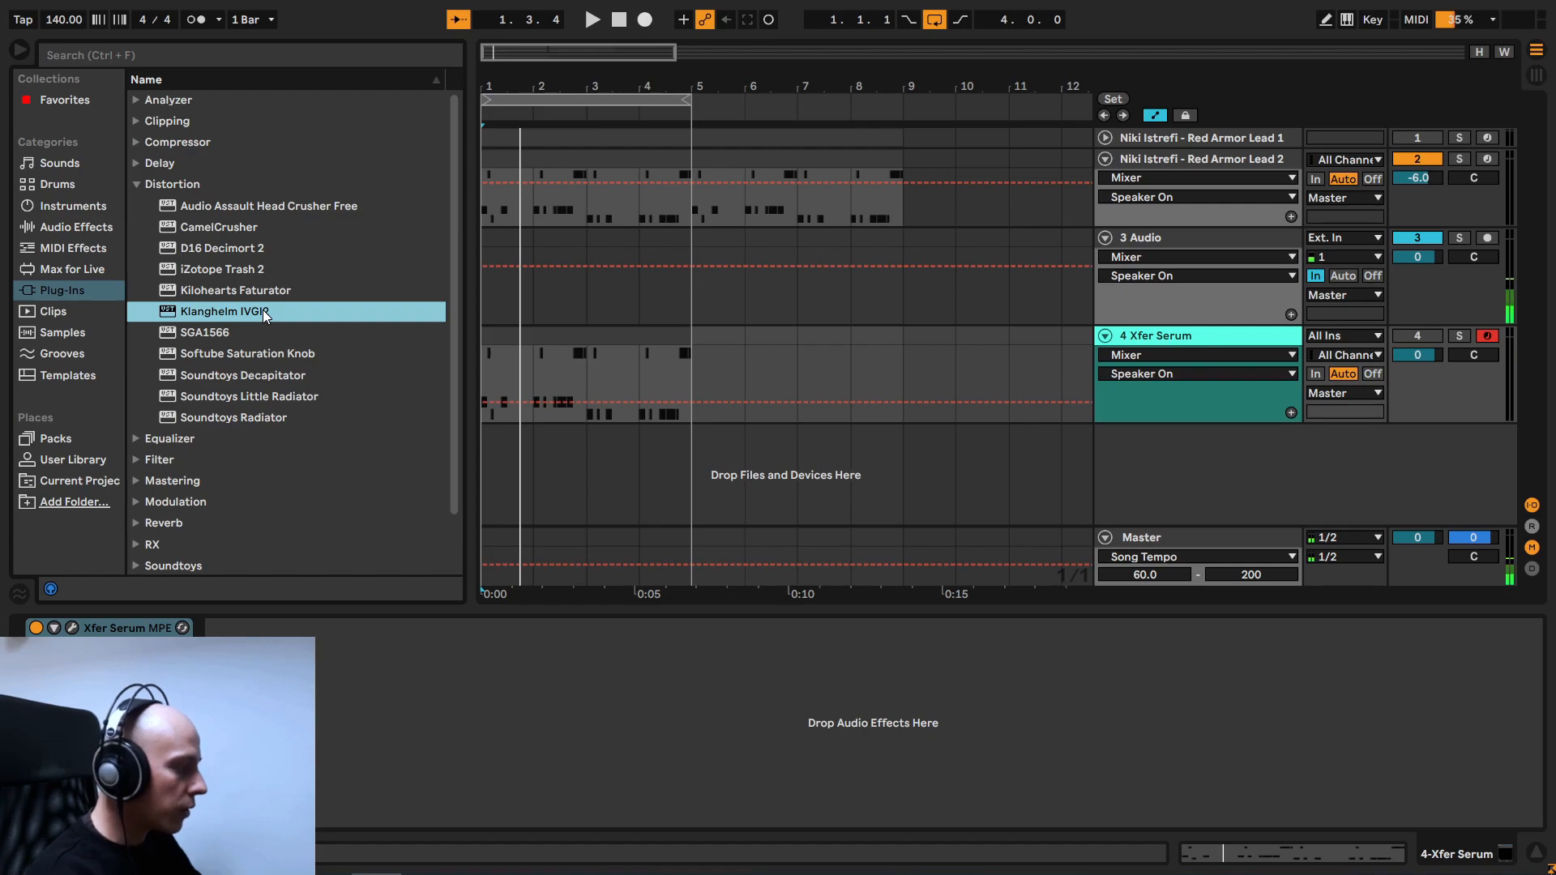
drag(329, 390, 490, 825)
drag(1069, 401, 729, 229)
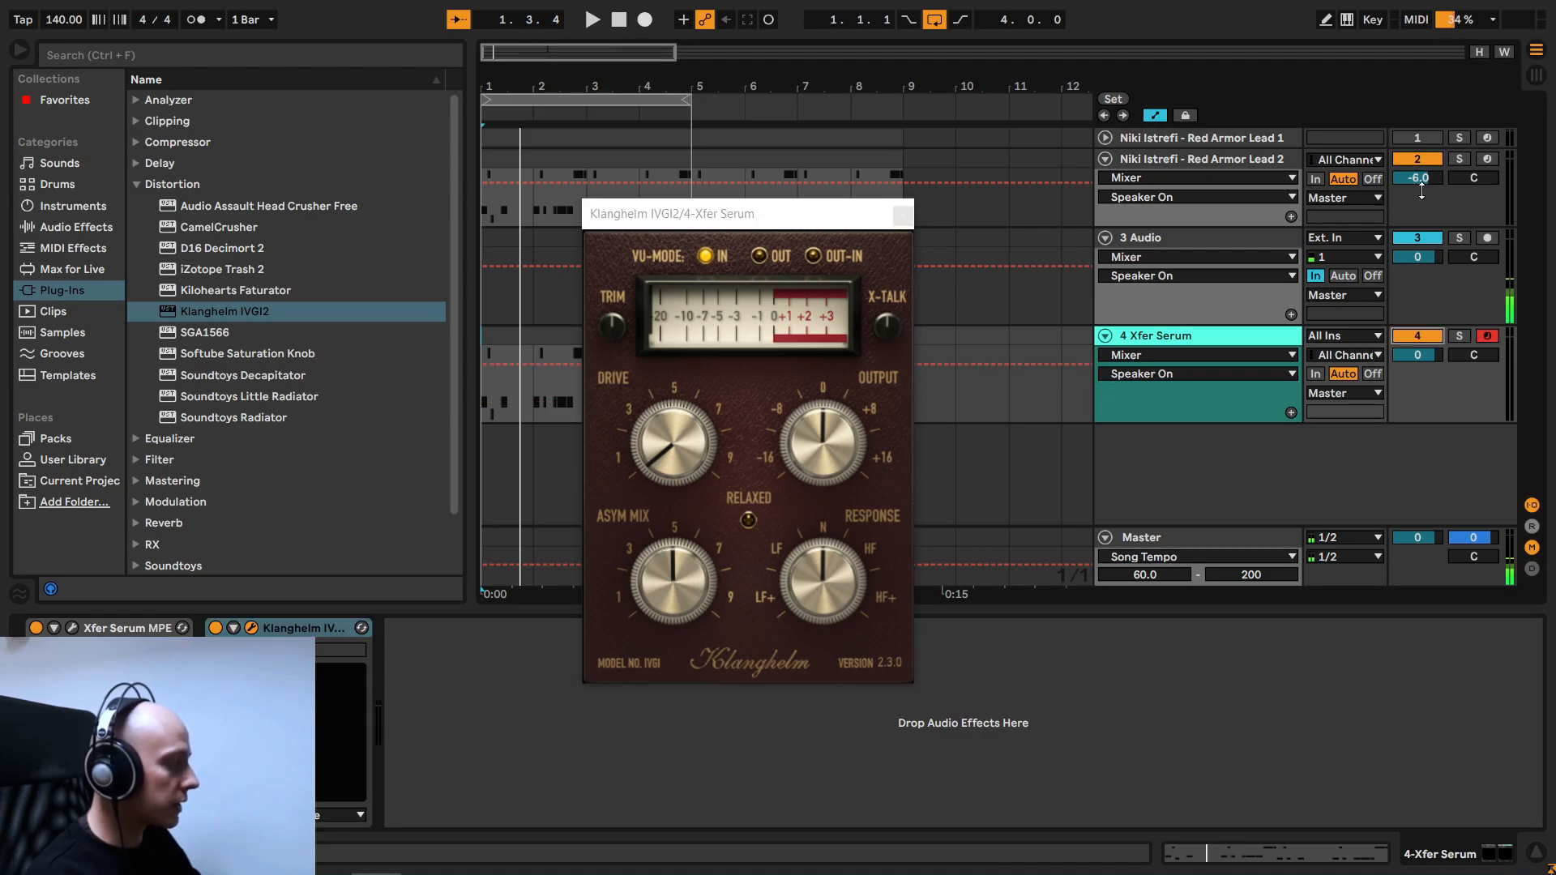
click(1414, 335)
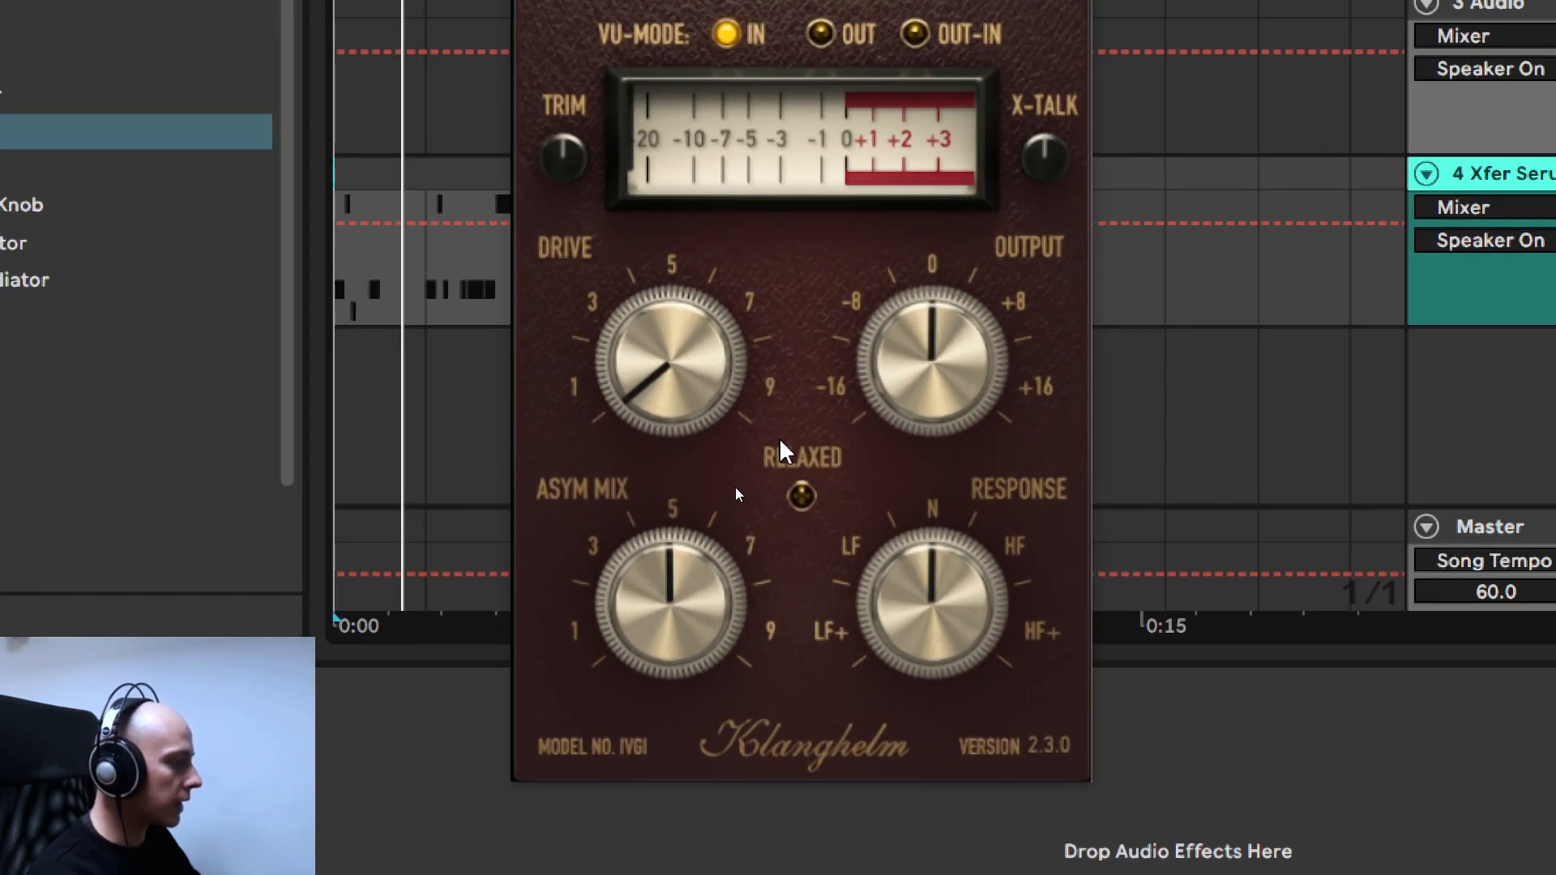
- Raise IVGI2's Drive to about 8 while playing the pattern
key(space)
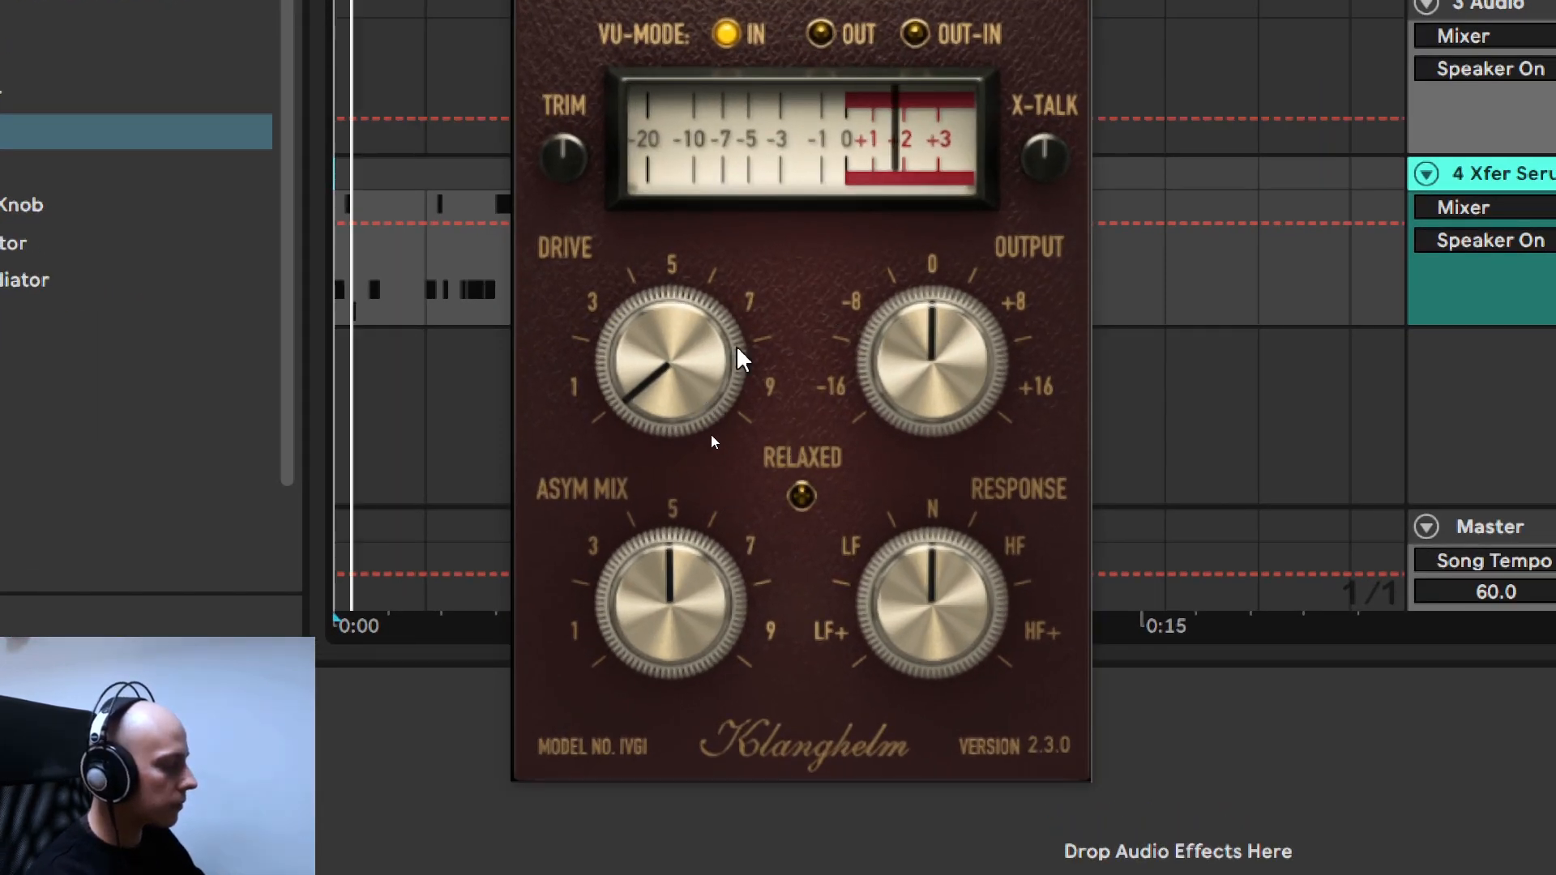
scroll(685, 361, up, 5)
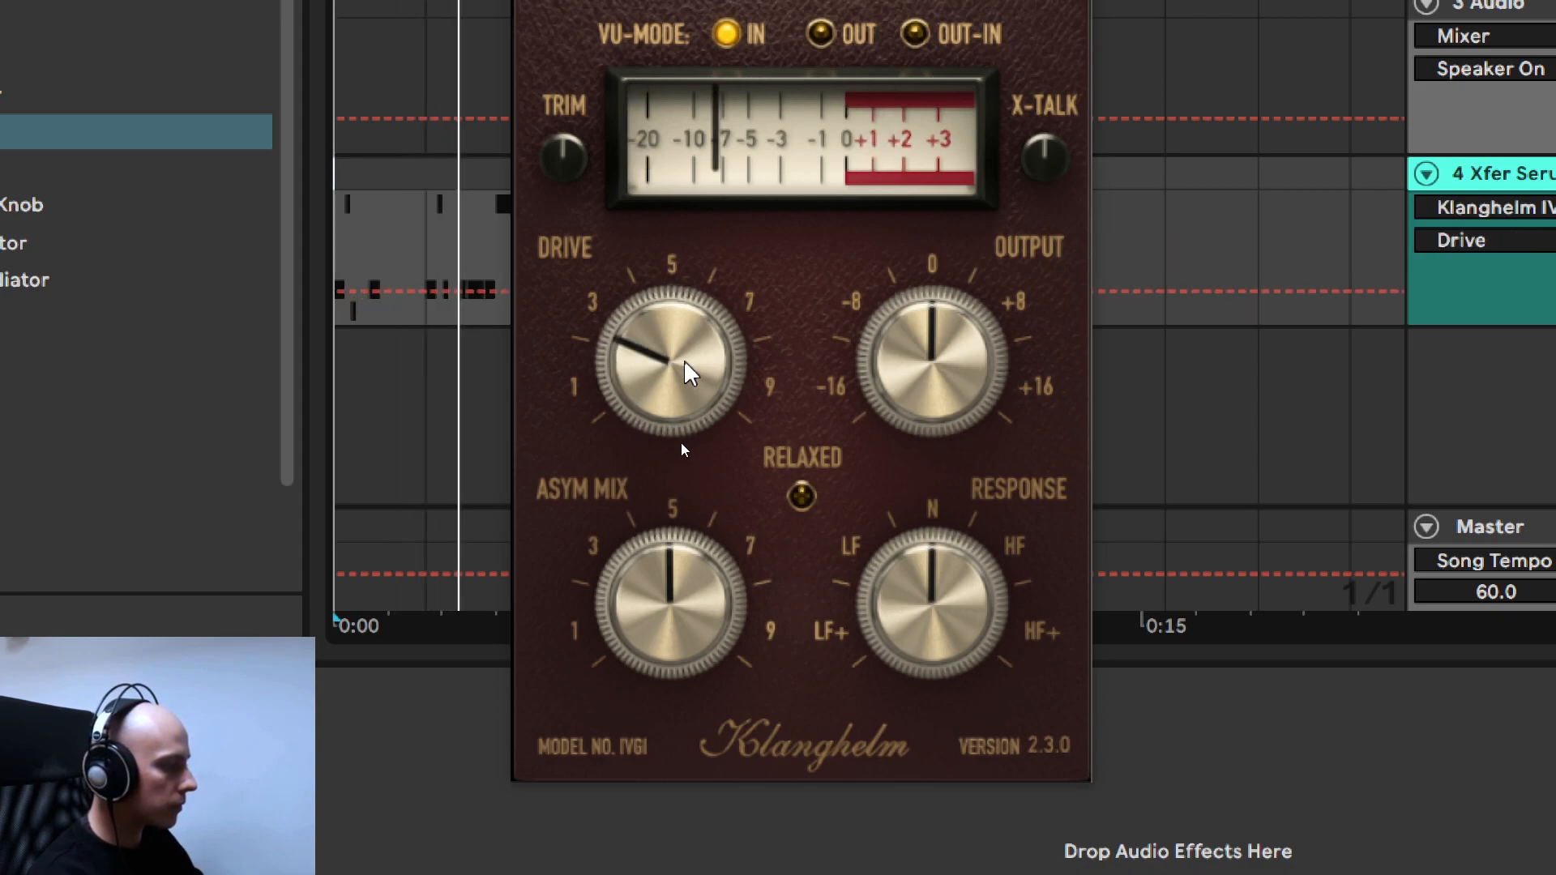
scroll(686, 366, up, 10)
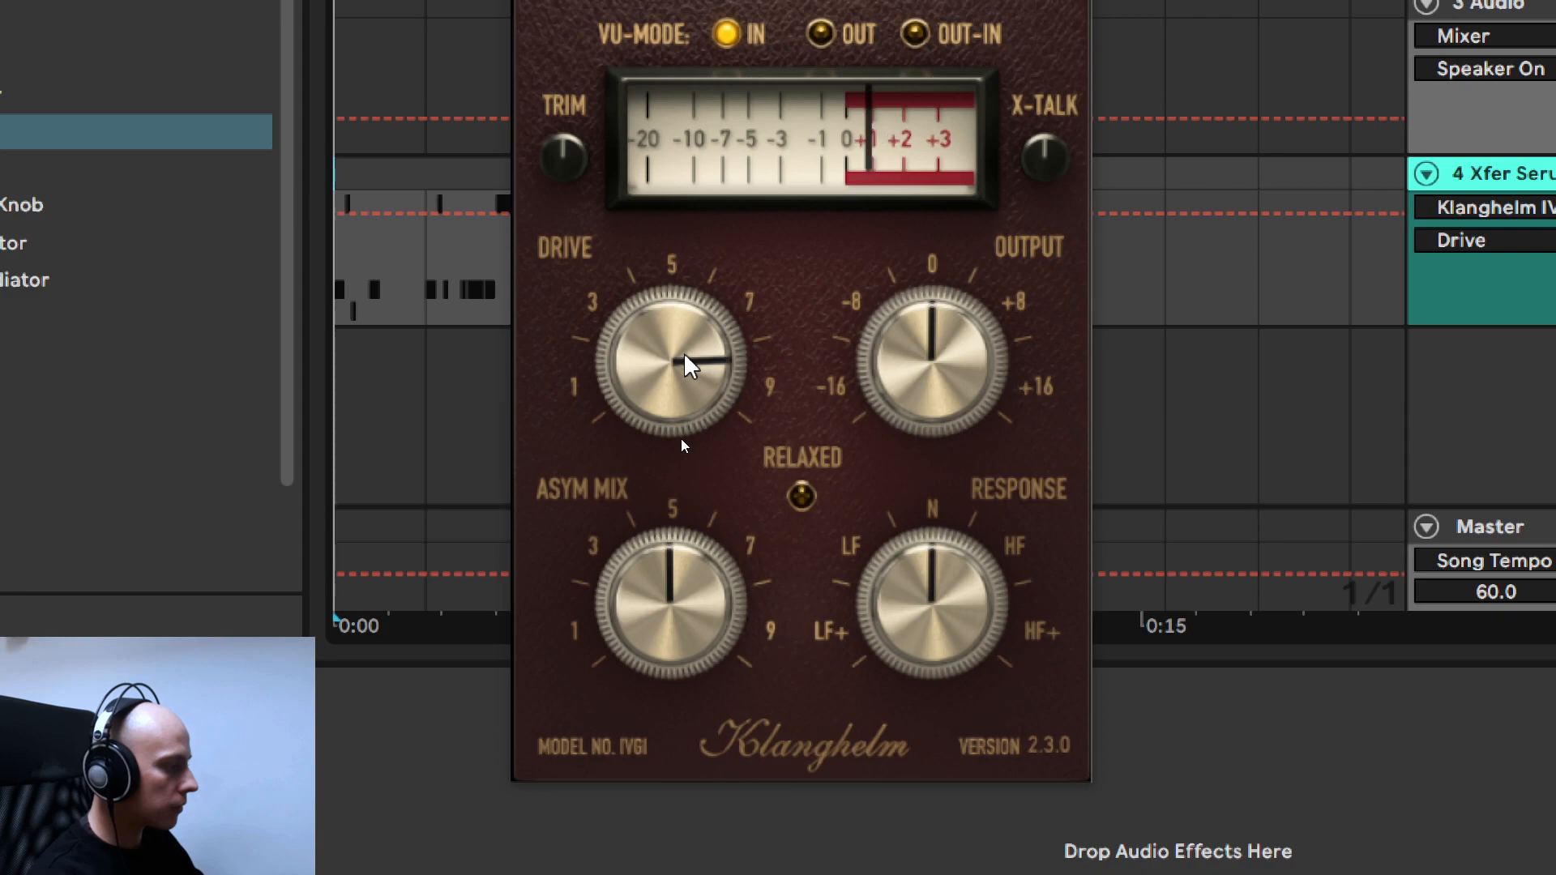
scroll(685, 366, up, 1)
scroll(686, 366, down, 1)
scroll(686, 366, up, 1)
scroll(685, 366, down, 1)
scroll(686, 367, down, 1)
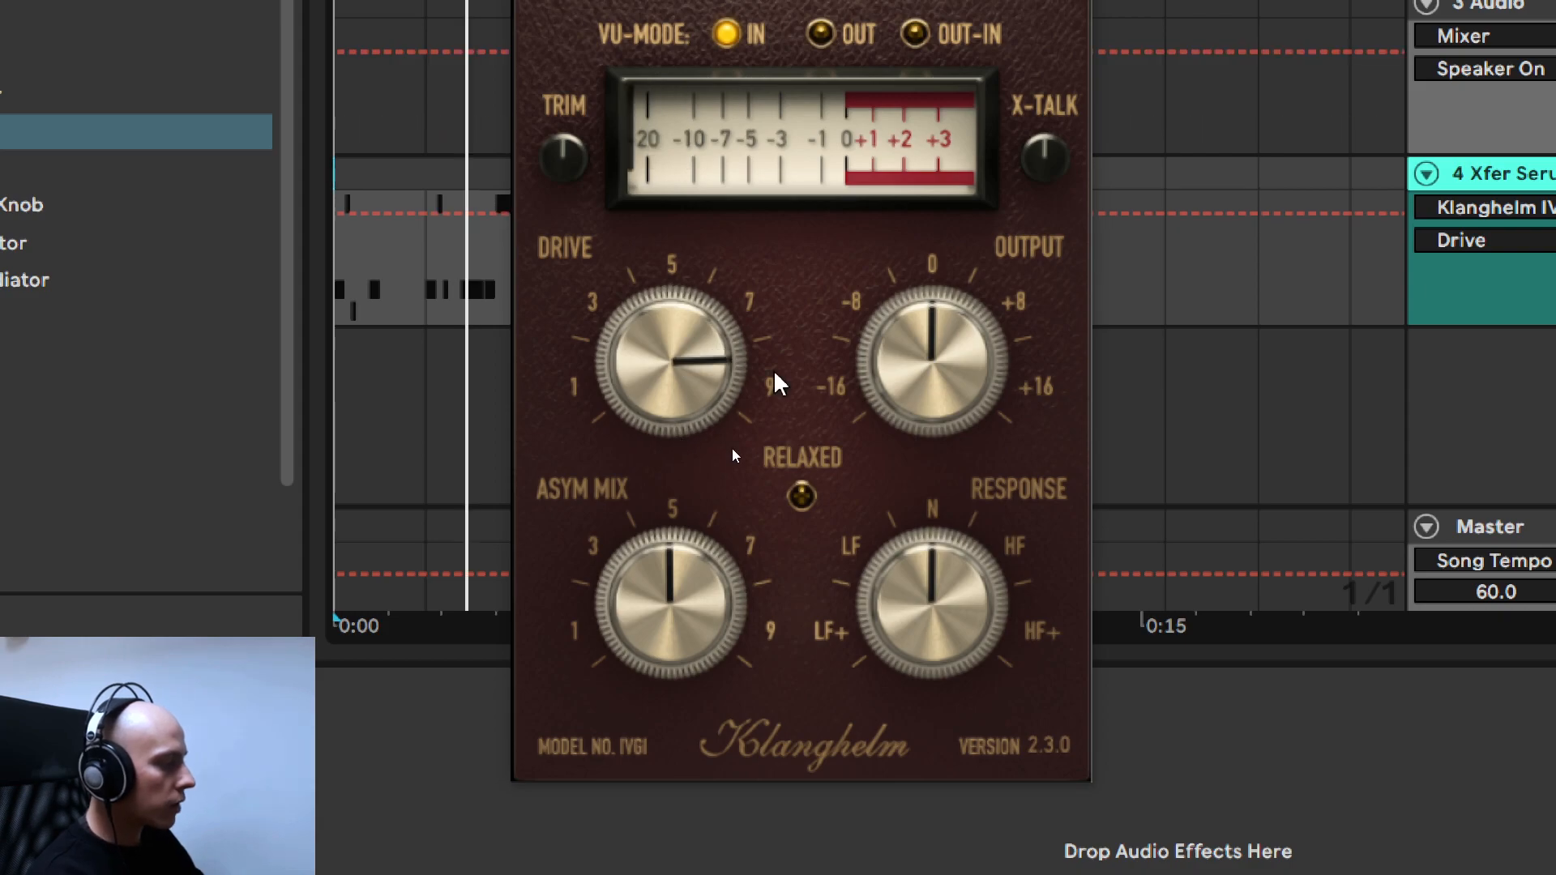
- Enable IVGI2's Relaxed mode, set Asym Mix between 3 and 5, and close the plug-in window
click(800, 498)
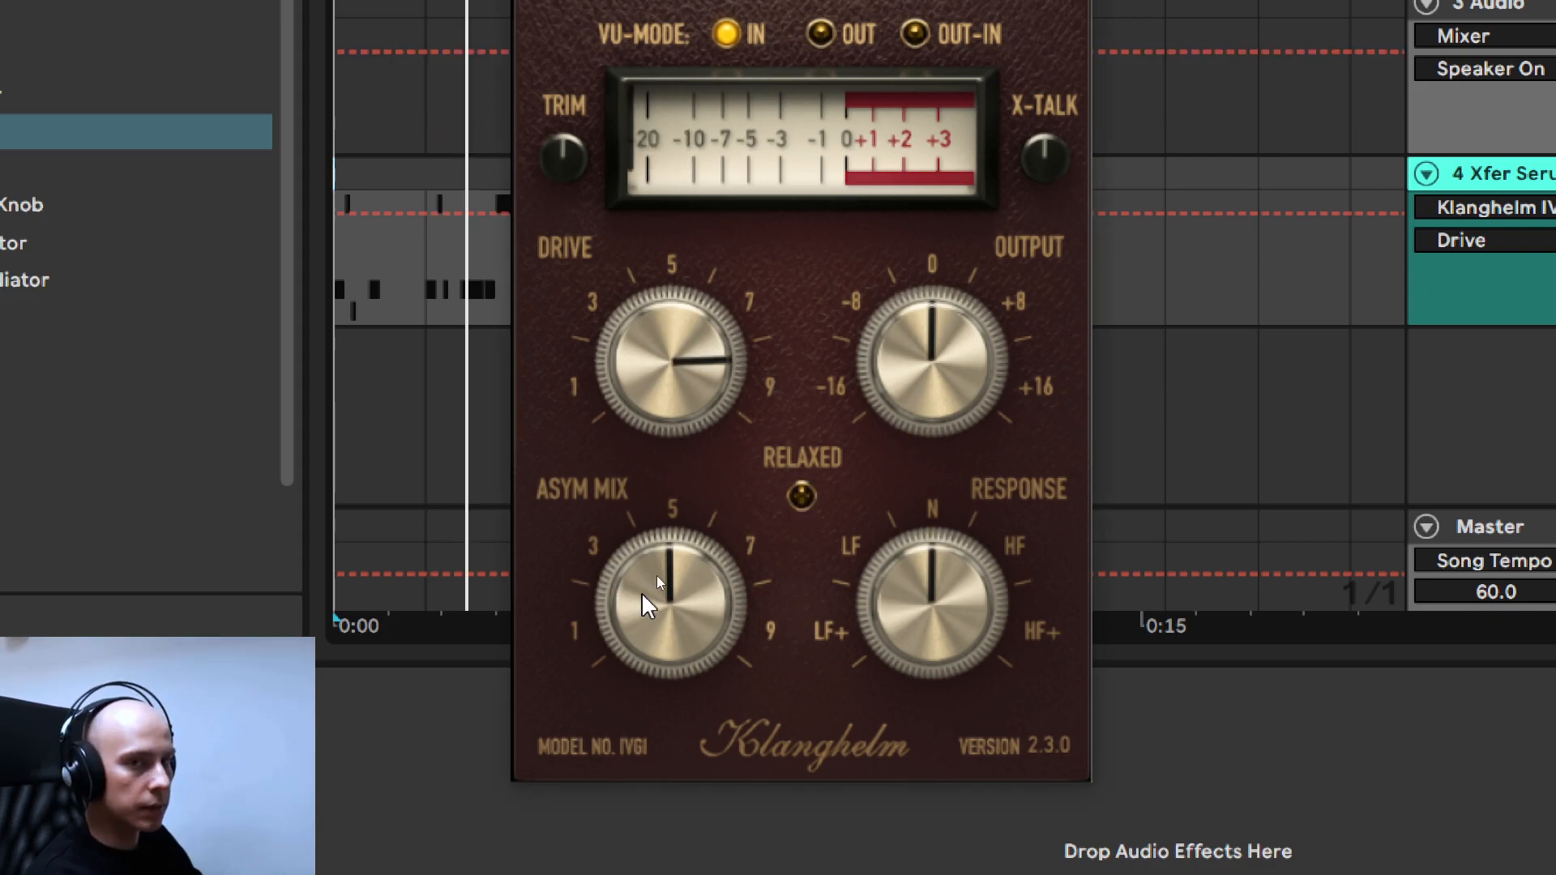
drag(642, 594, 688, 593)
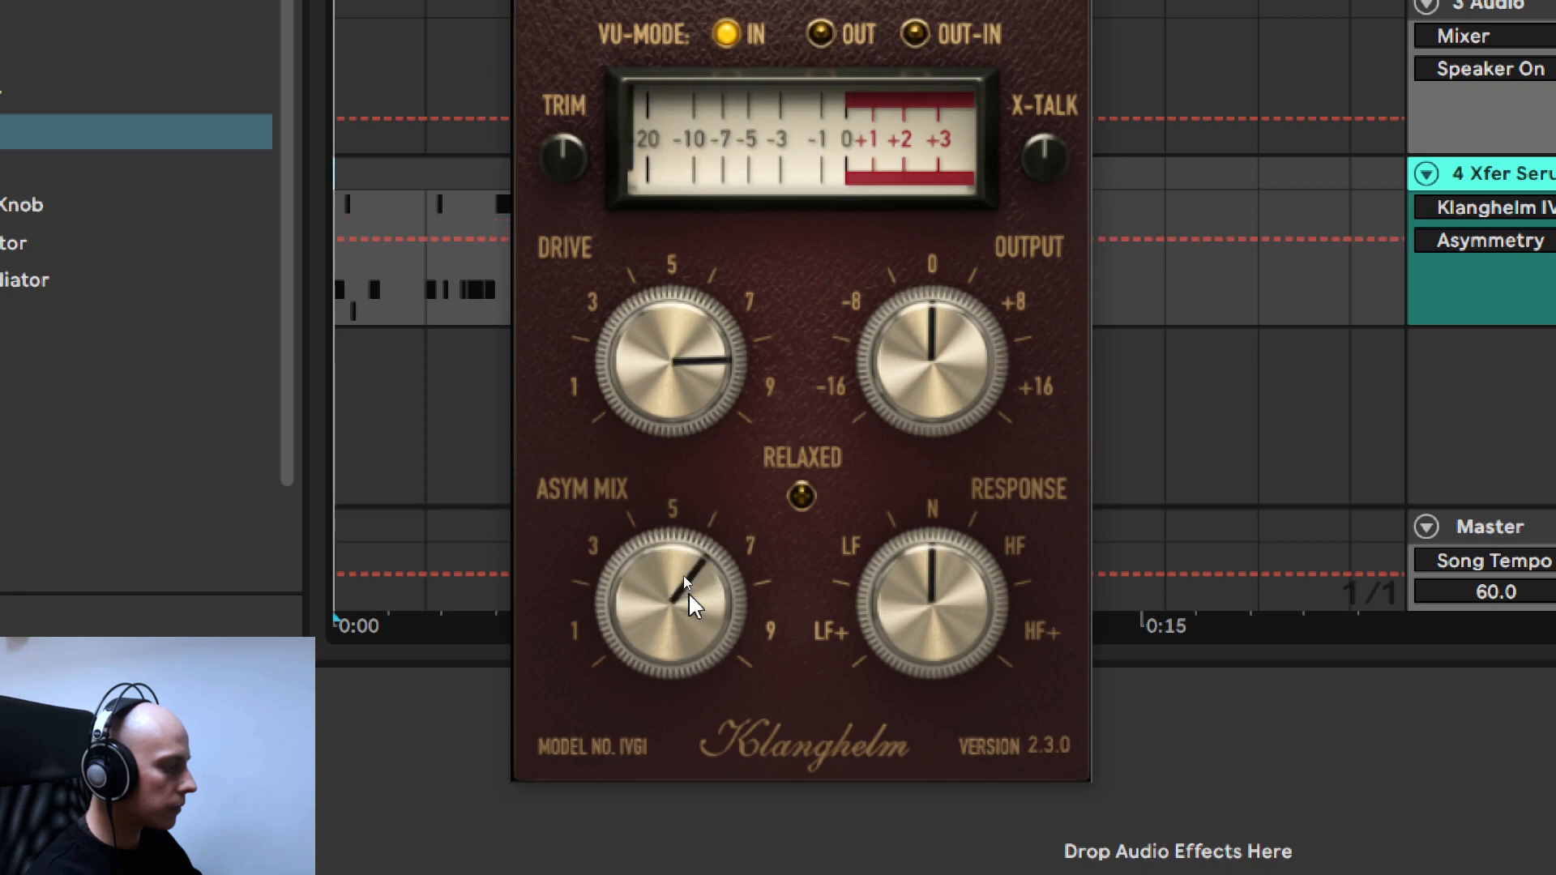
click(802, 496)
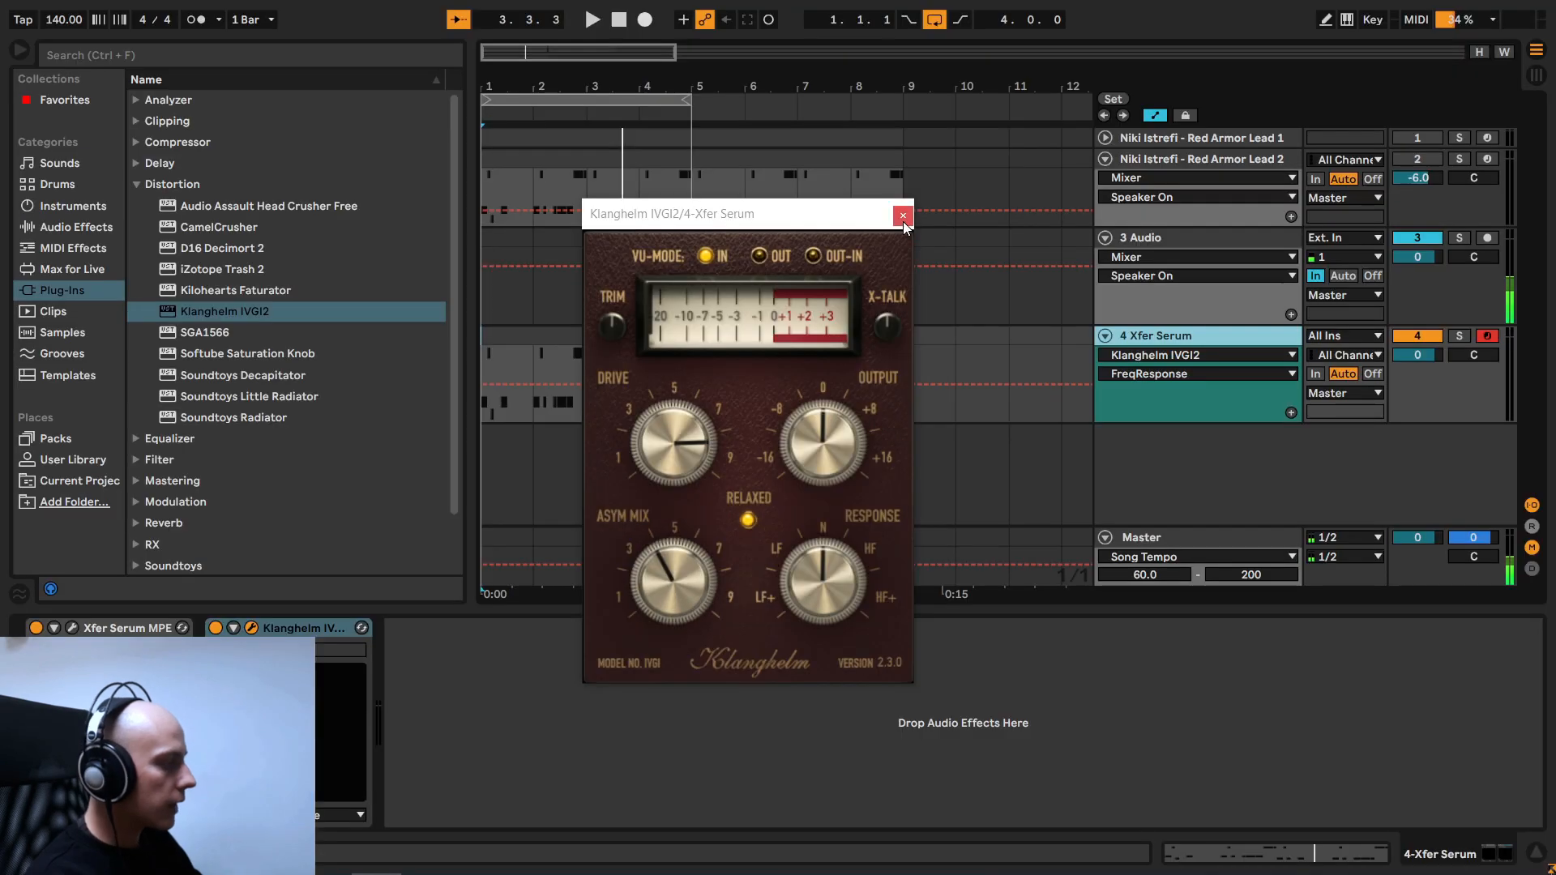
click(906, 207)
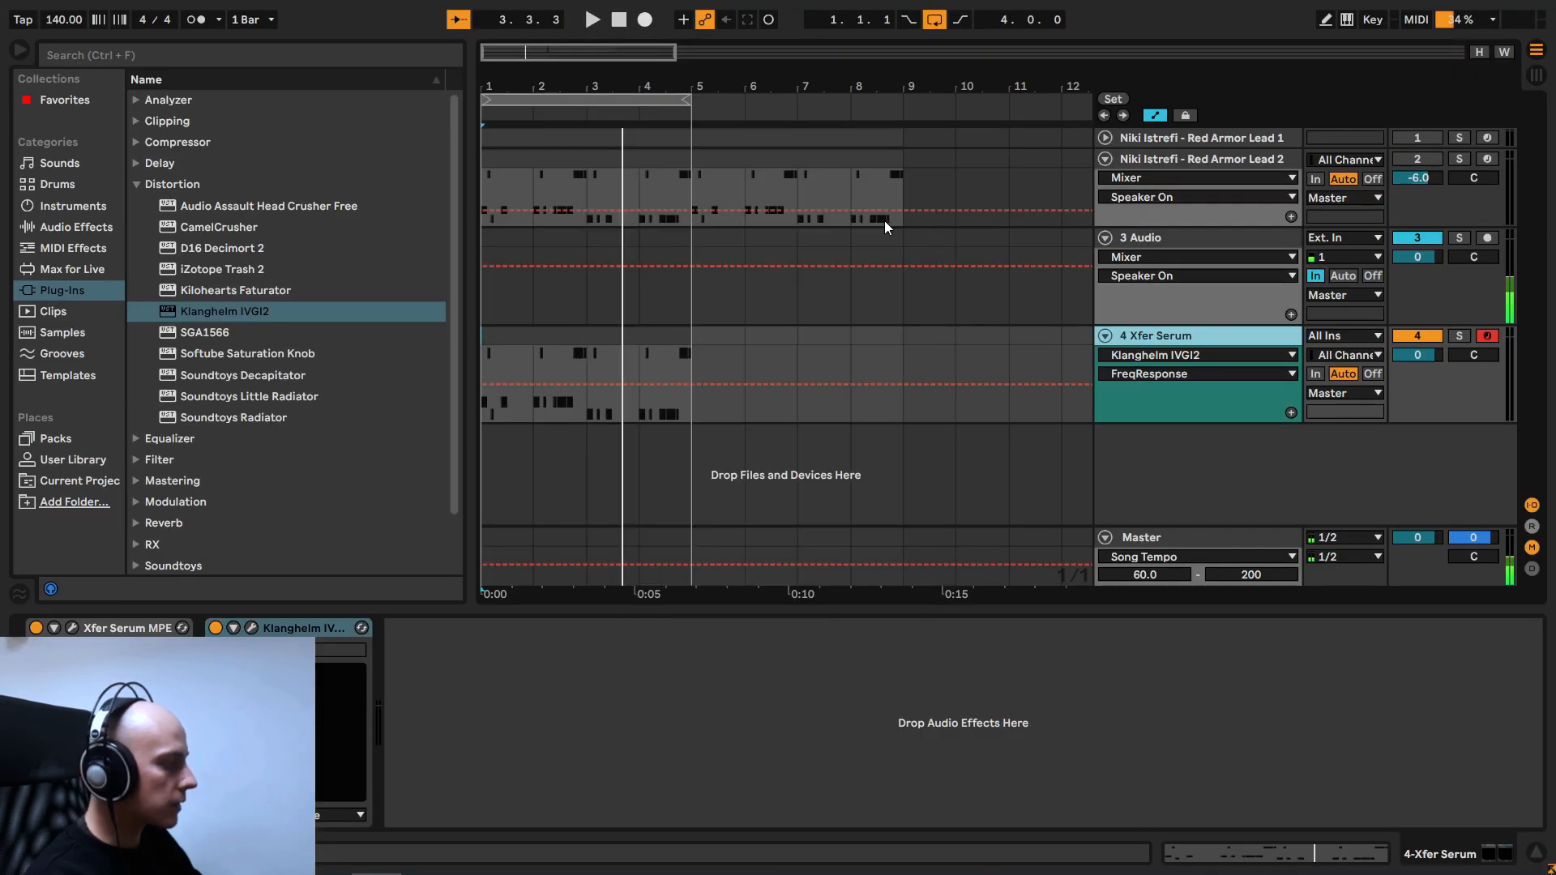
- Add Ableton's Utility effect after Klanghelm IVGI2 on the Xfer Serum track
click(97, 231)
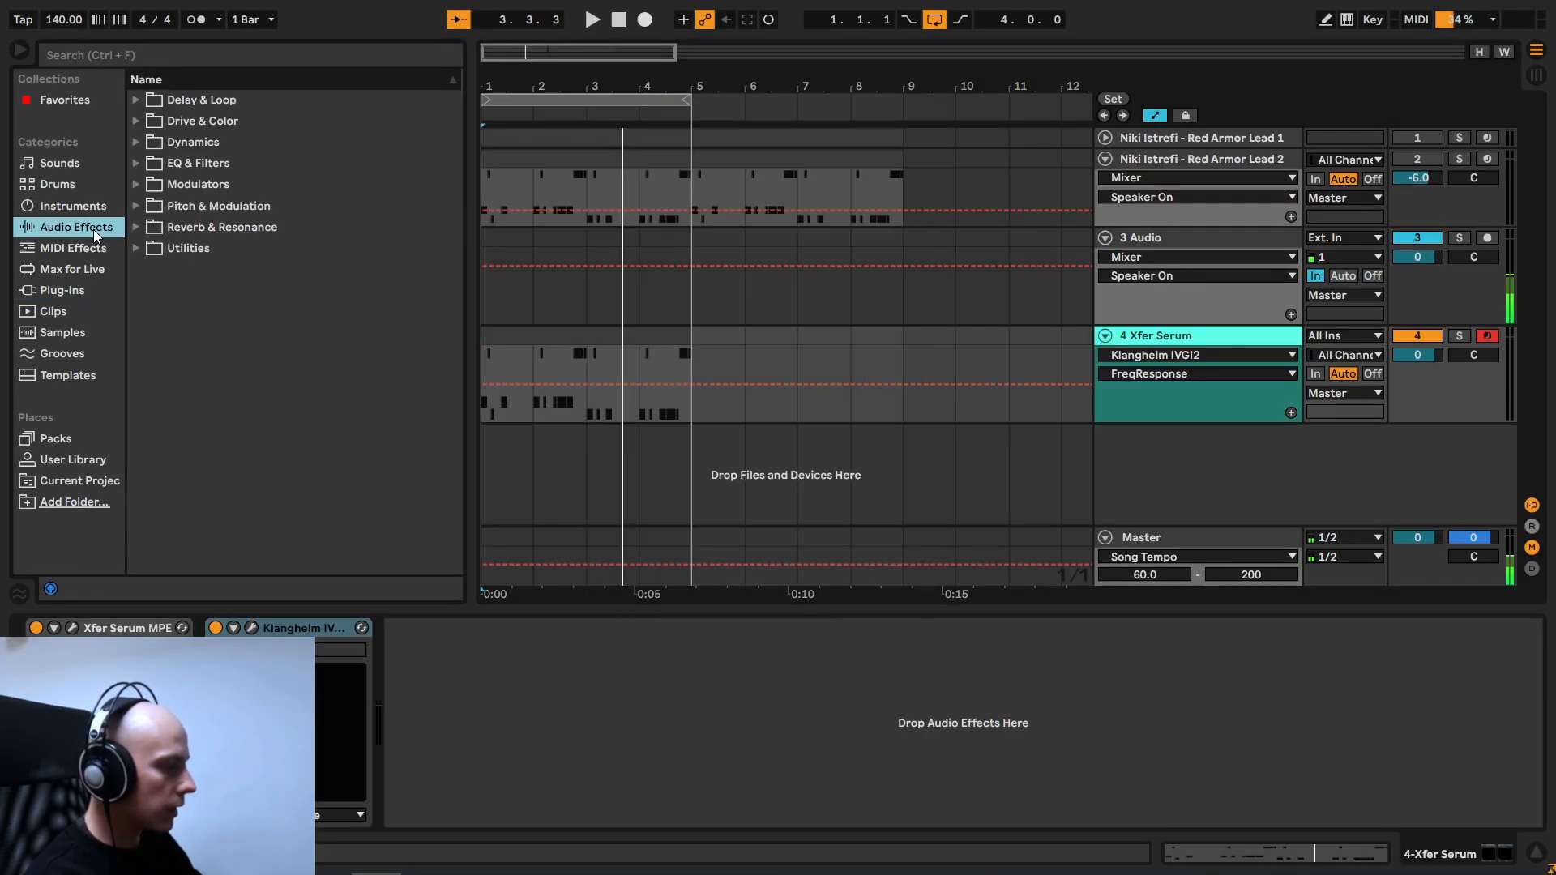
click(135, 250)
drag(188, 353, 469, 669)
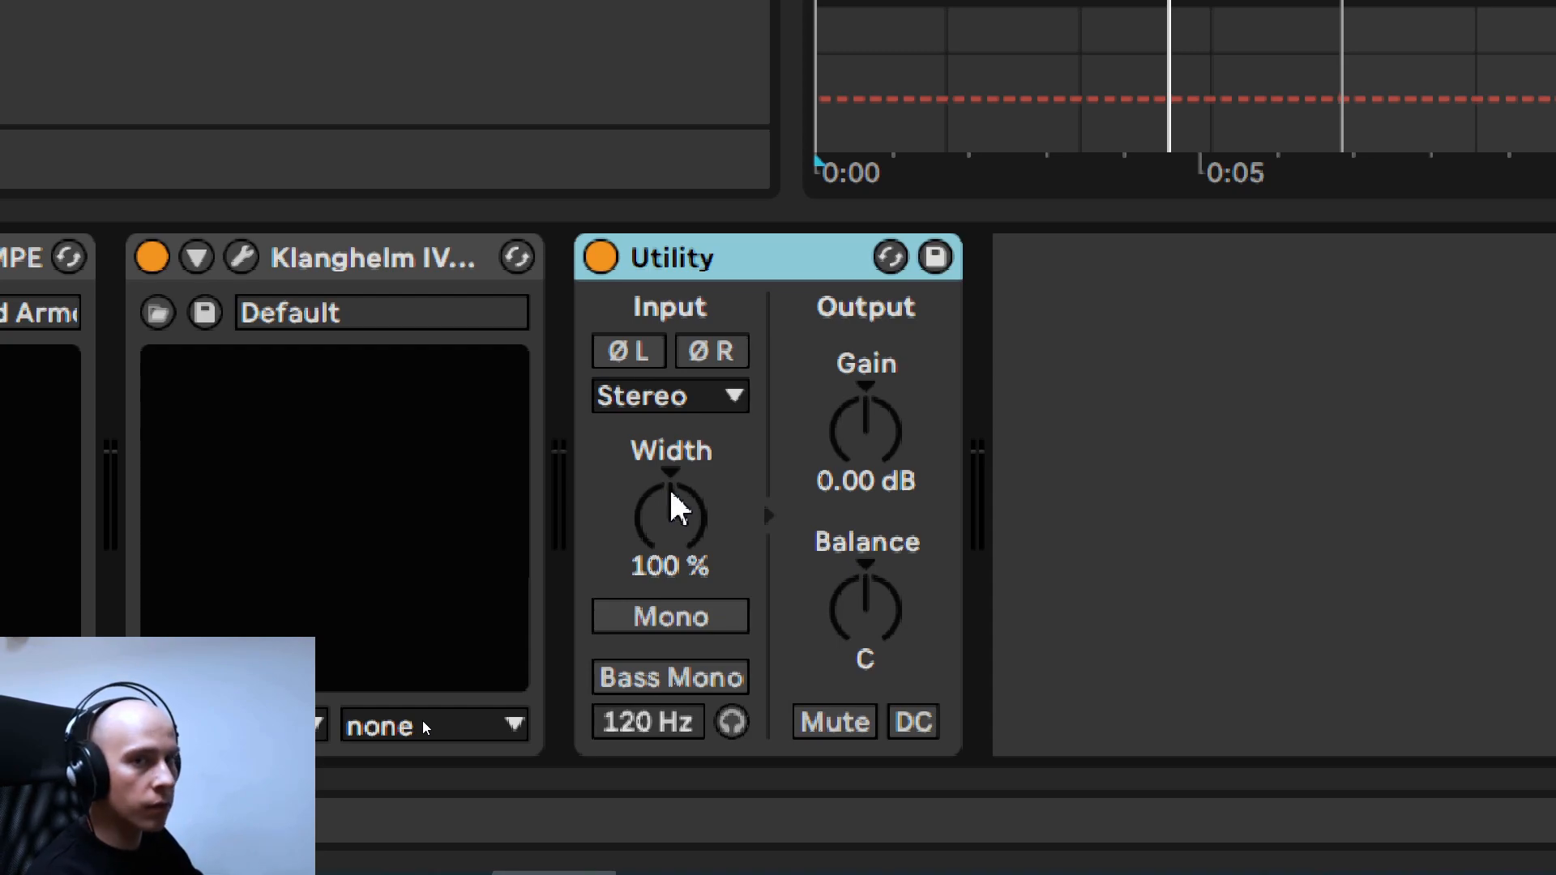
- Reduce Utility's Width to 55 % during playback and compare the sound with the device bypassed and active
key(space)
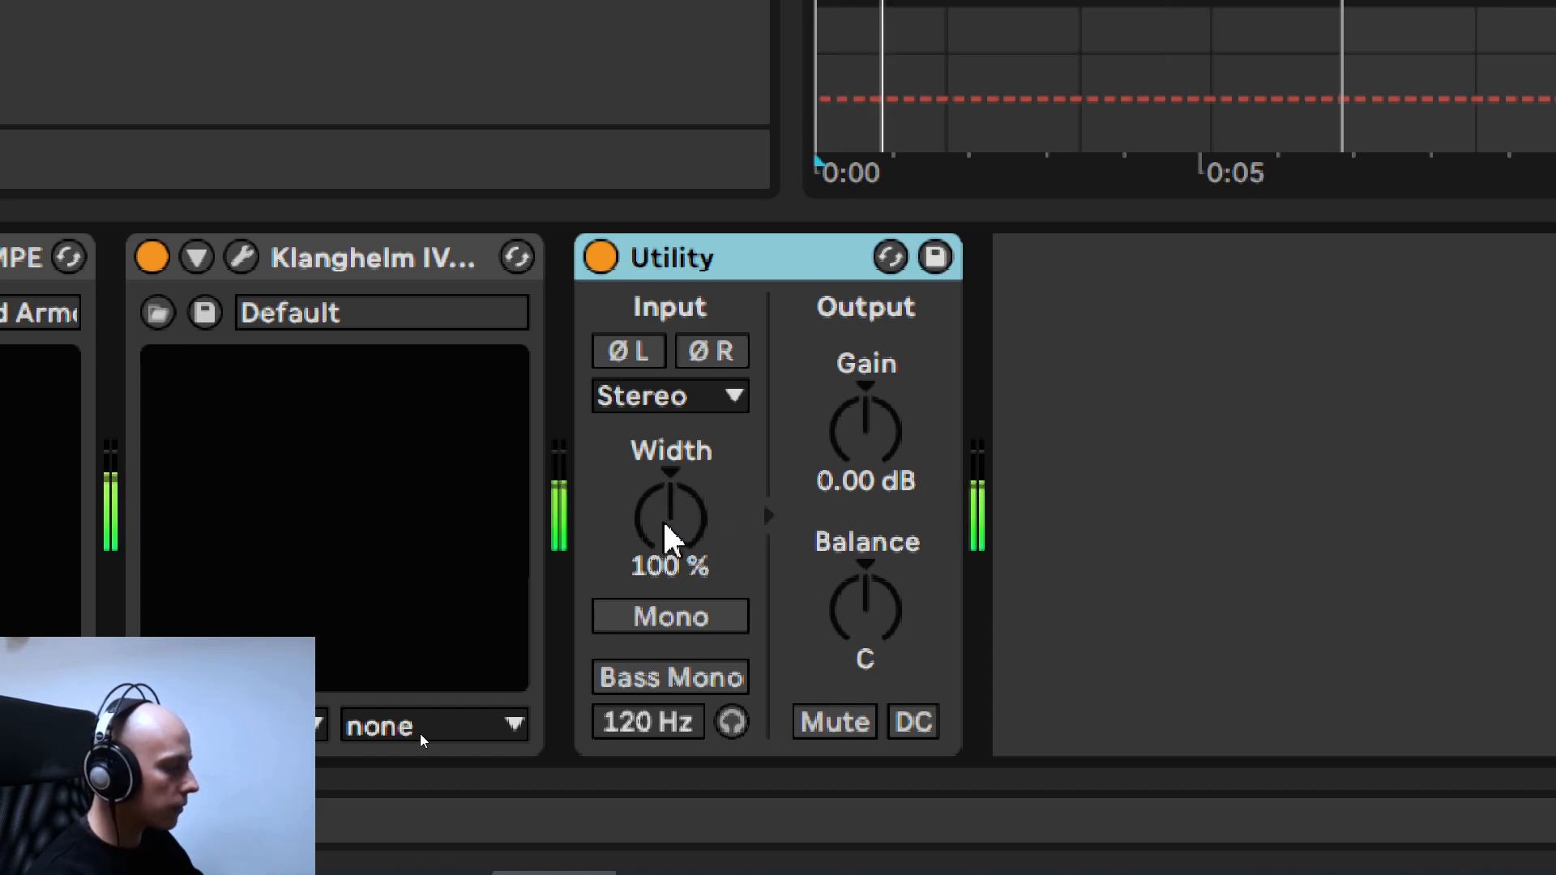
click(666, 531)
scroll(689, 527, down, 9)
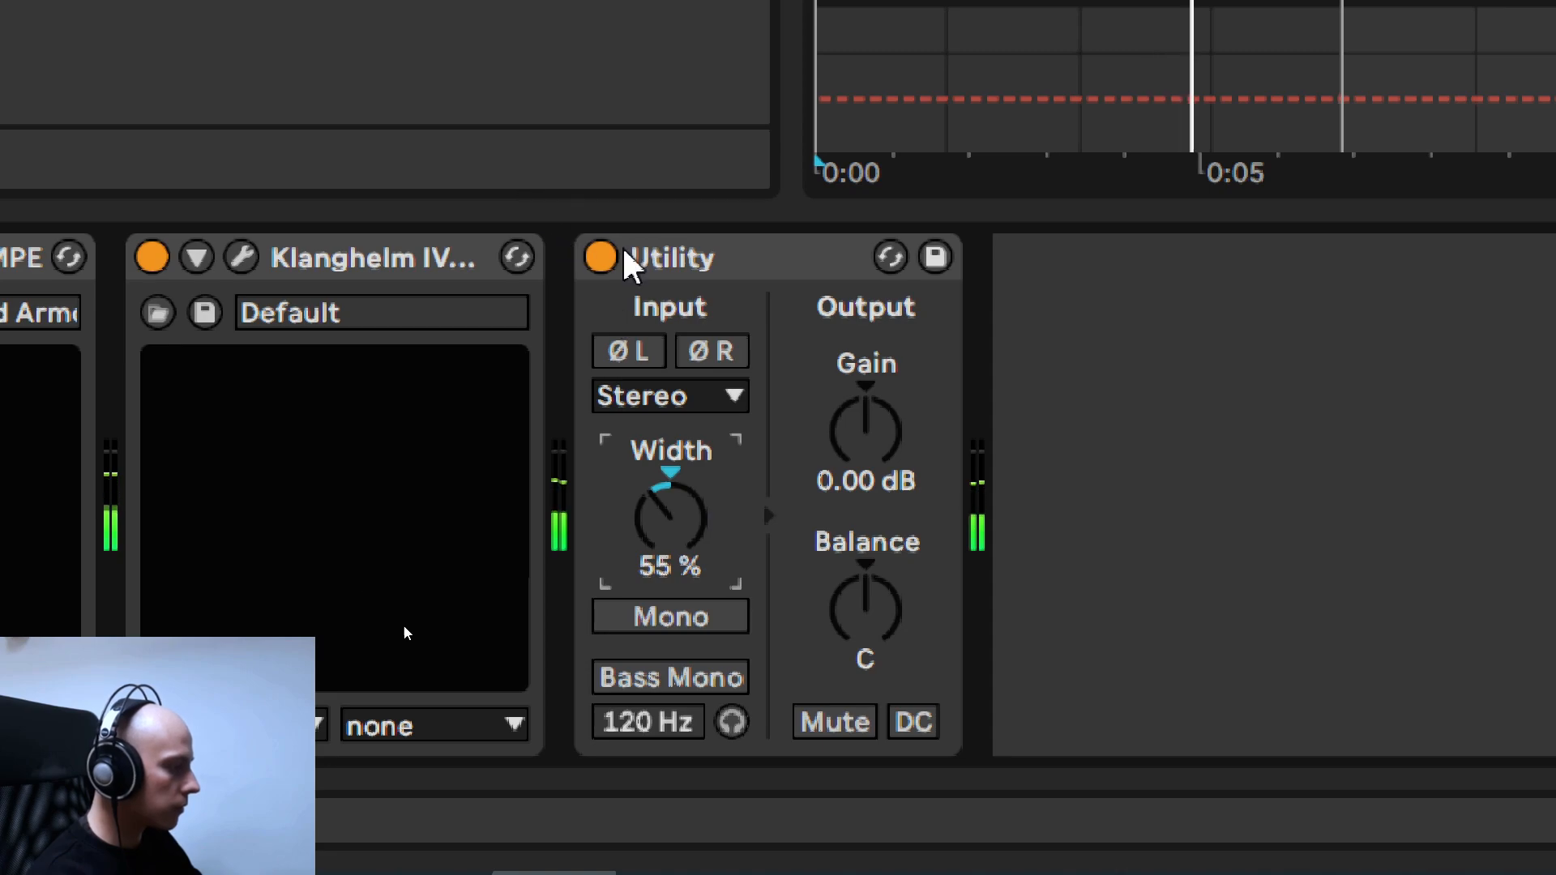
click(601, 258)
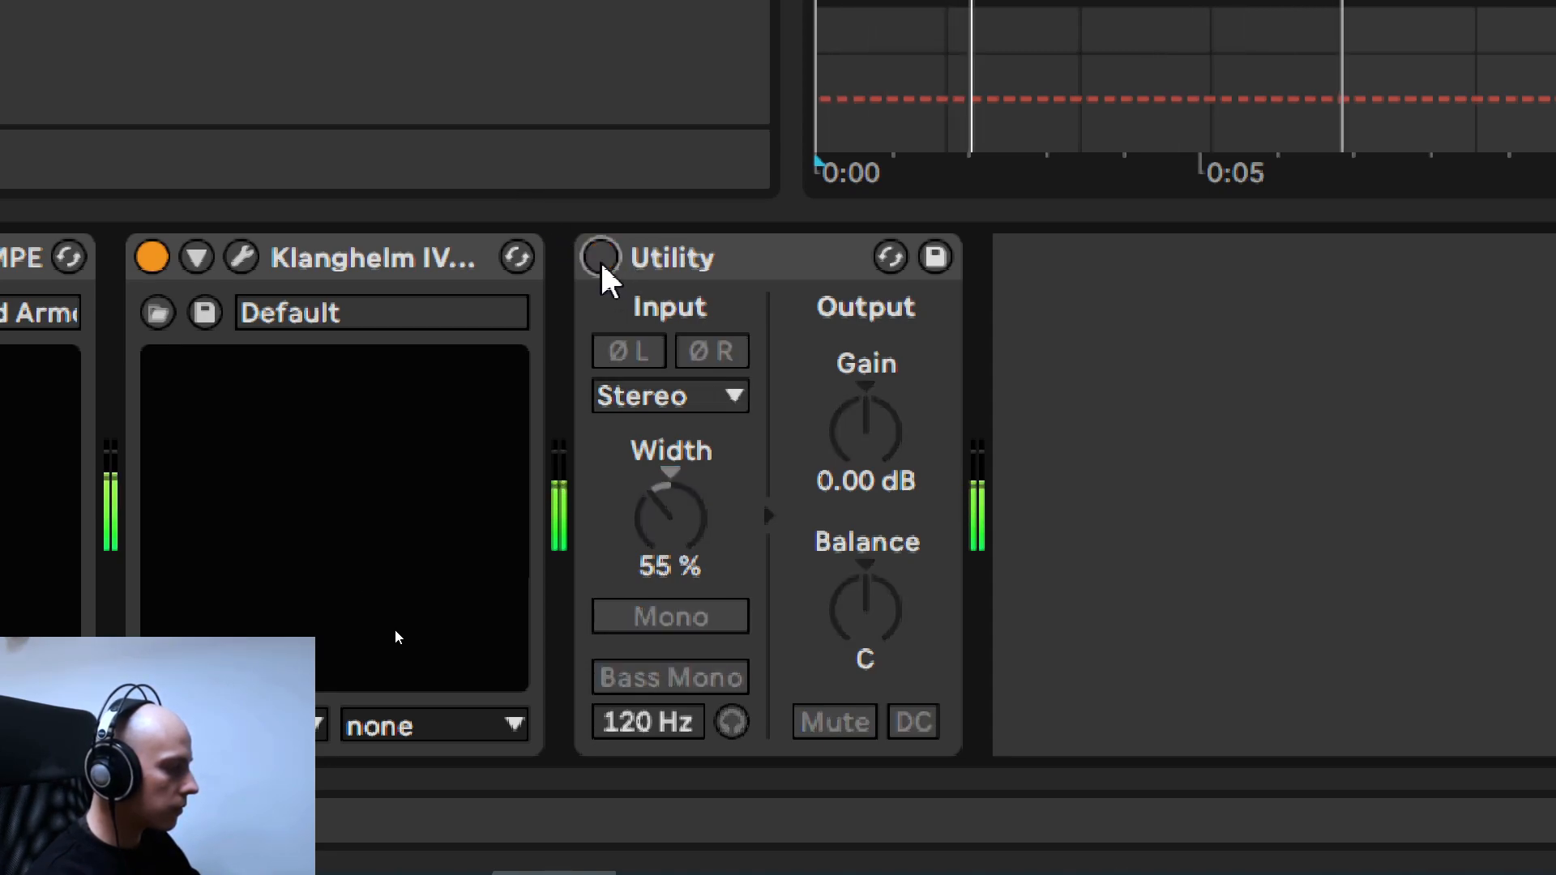
click(600, 258)
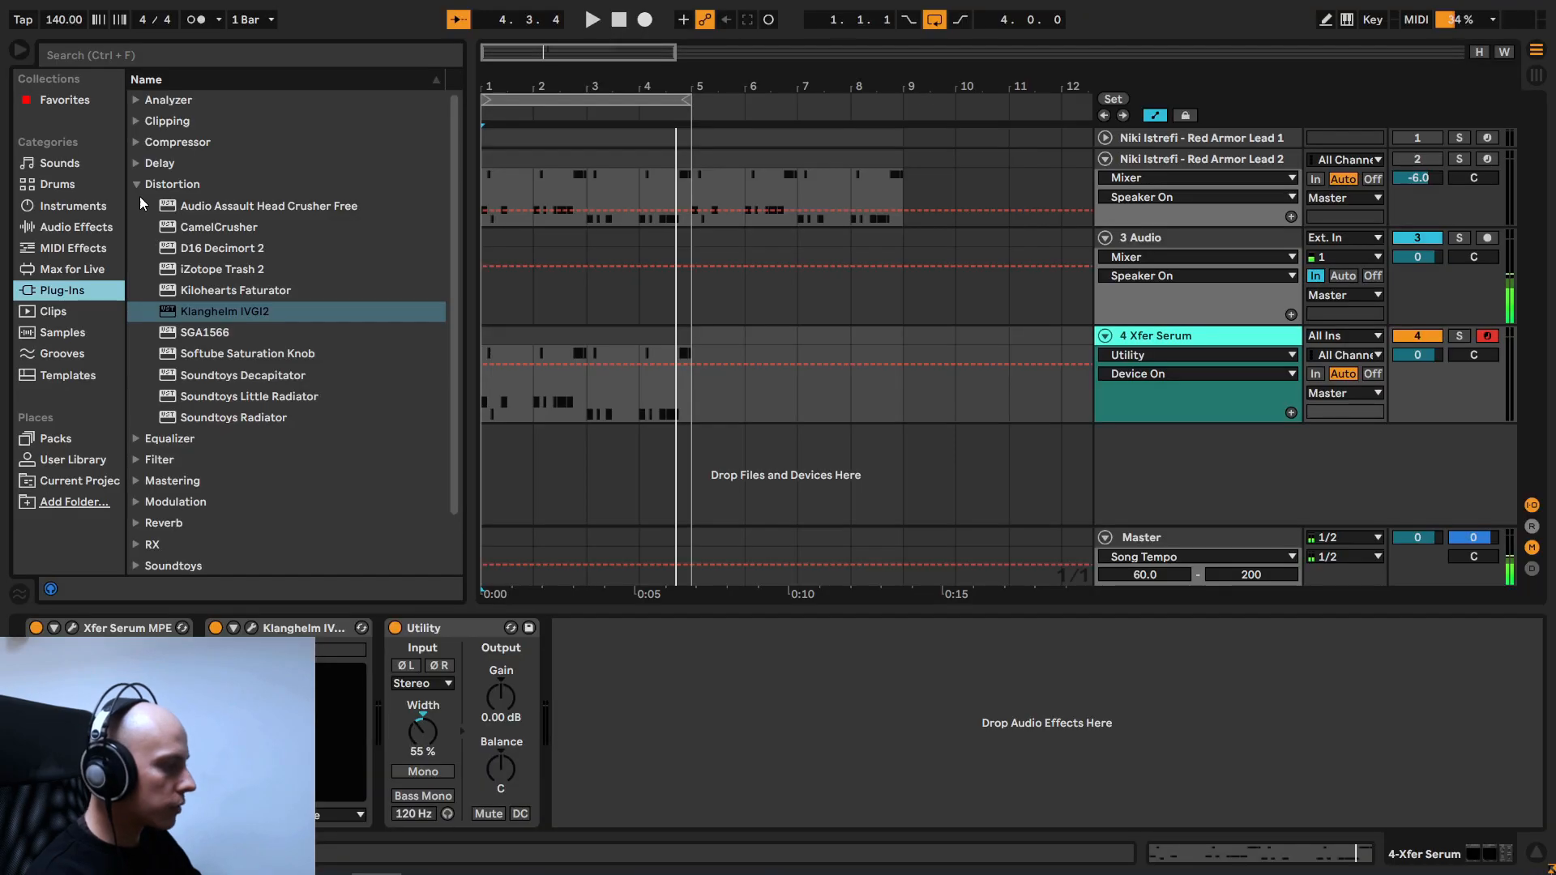
- Add the iZotope DDLY delay plug-in after Utility on the Xfer Serum track
click(138, 184)
click(137, 163)
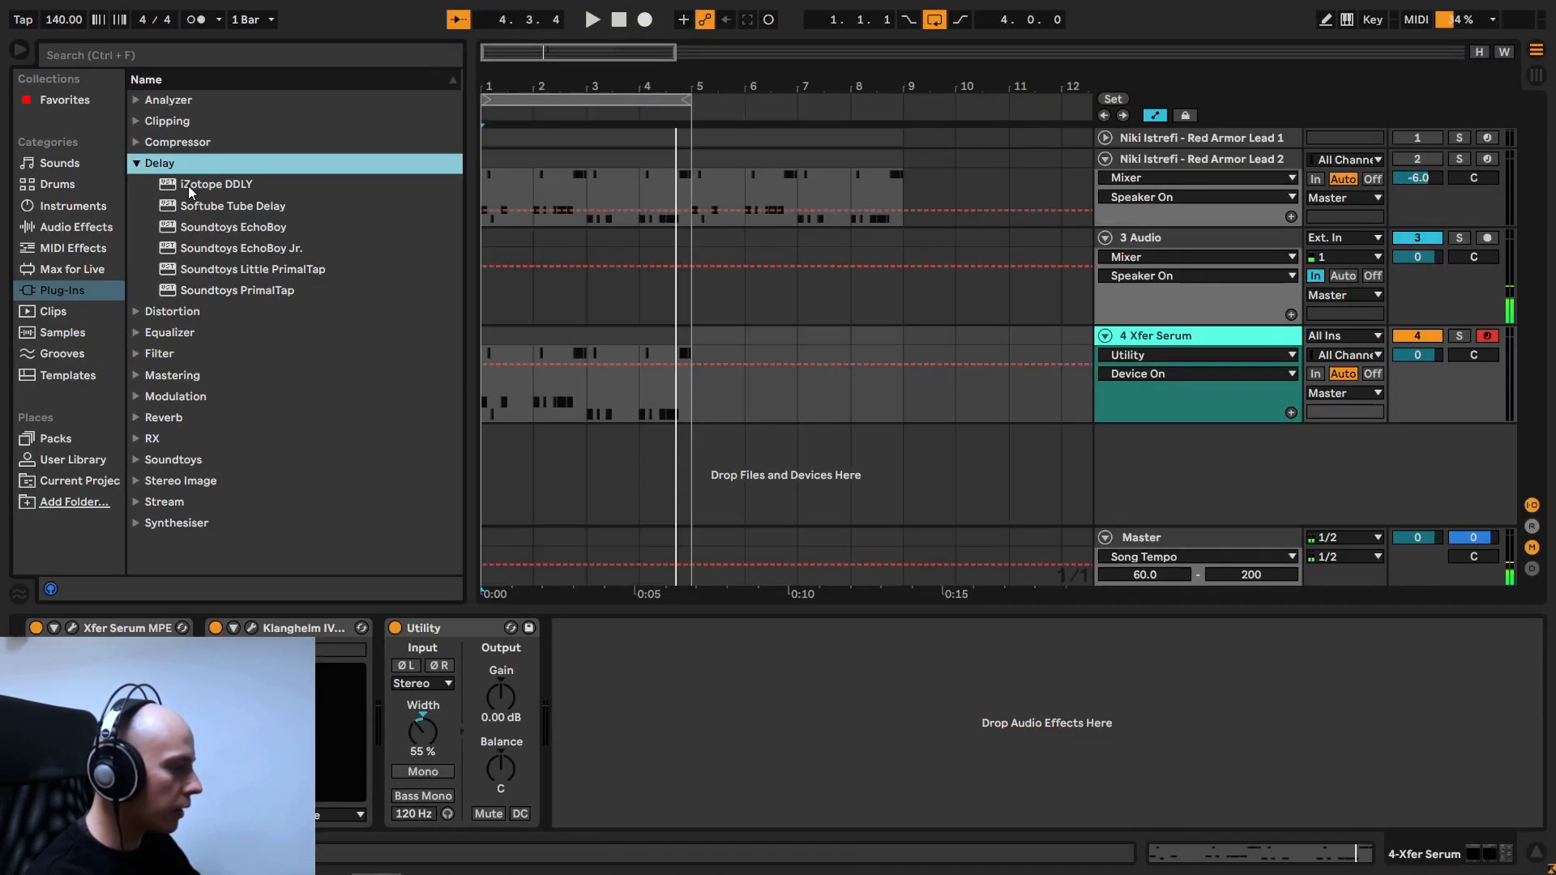
double_click(188, 187)
- Play the pattern and set the upper DDLY delay's Time to 1/4 after trying 1/4T and dotted 1/8
key(space)
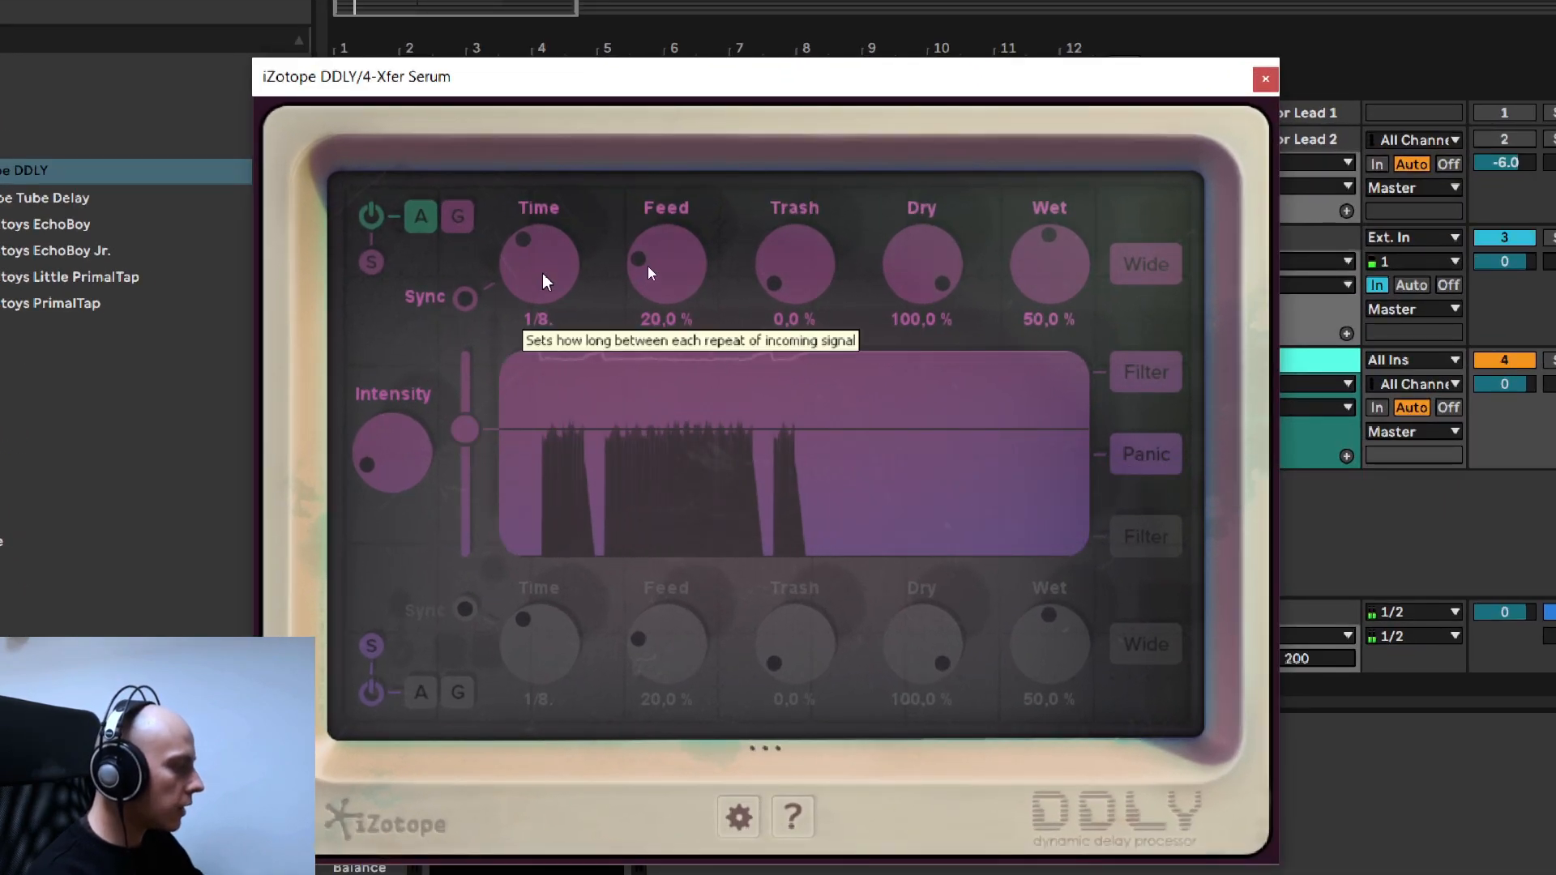
scroll(541, 281, up, 3)
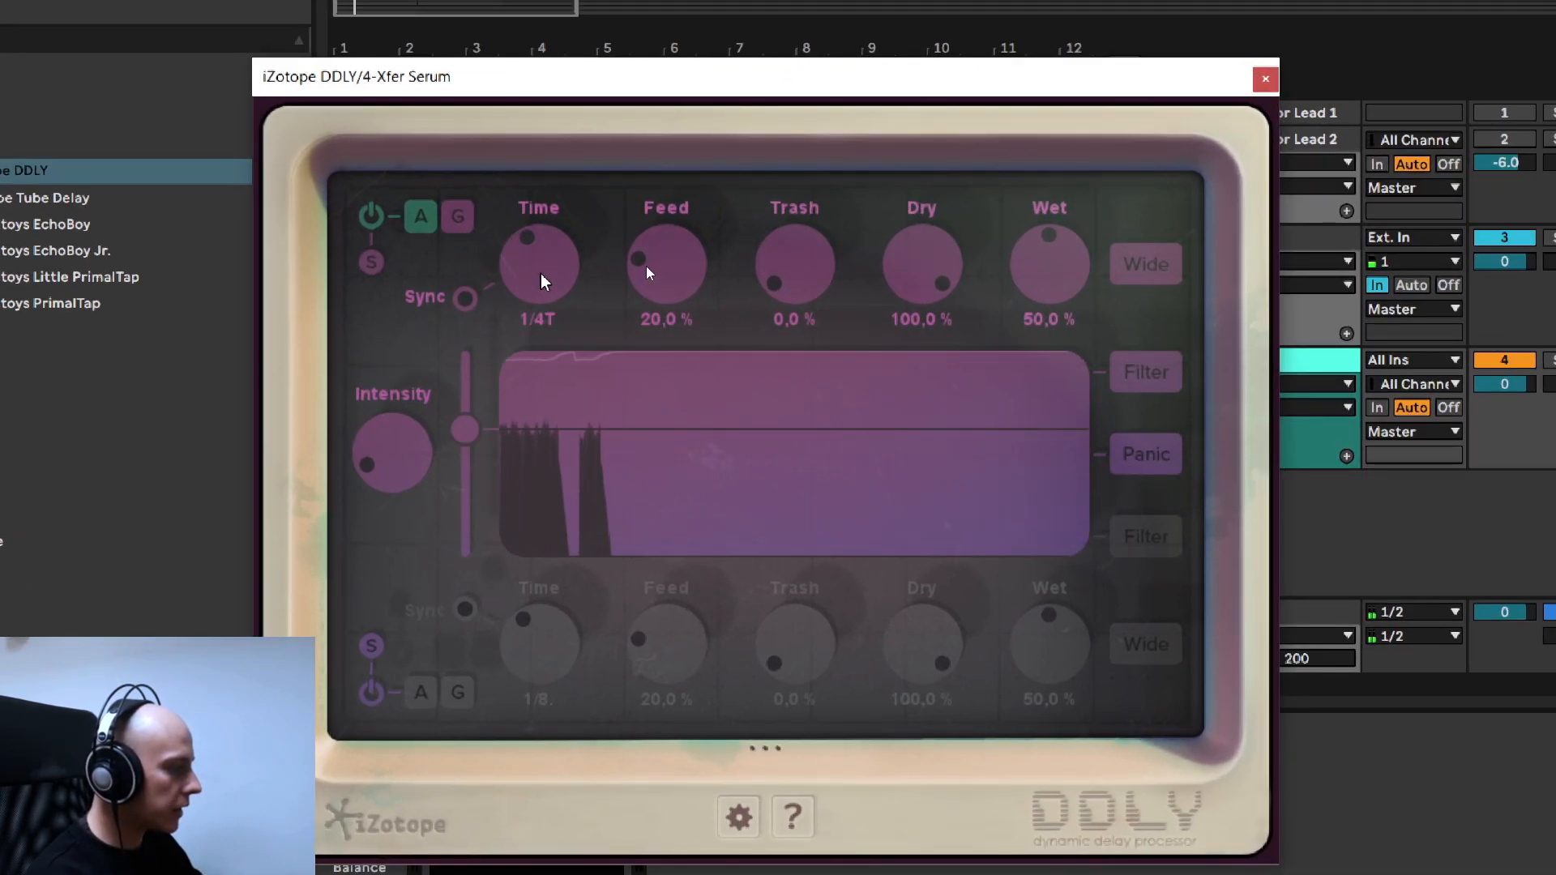
scroll(542, 281, down, 2)
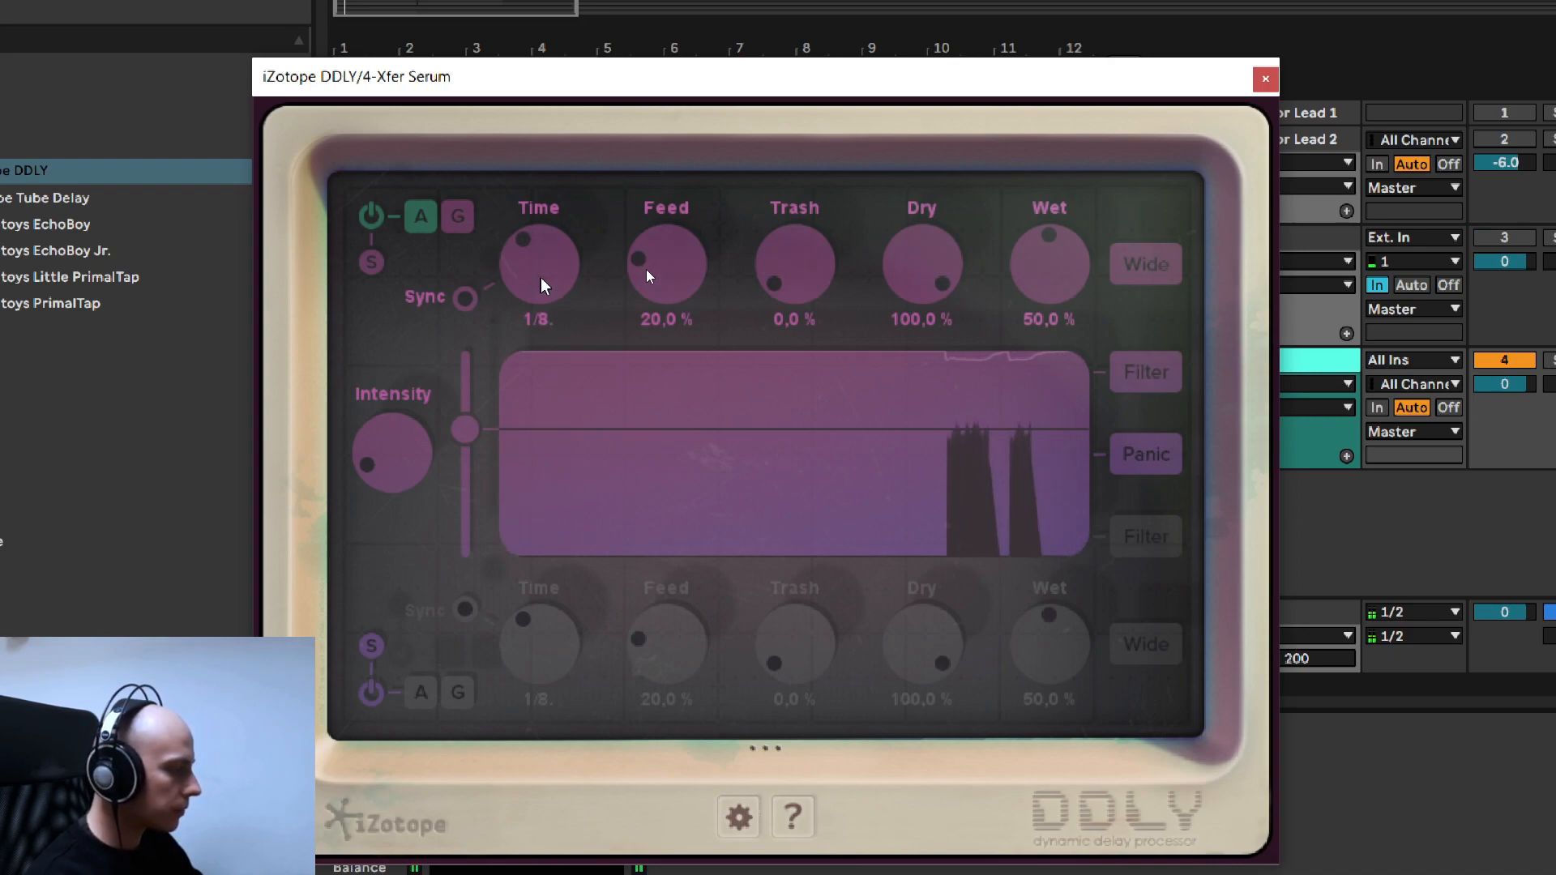
scroll(541, 283, up, 1)
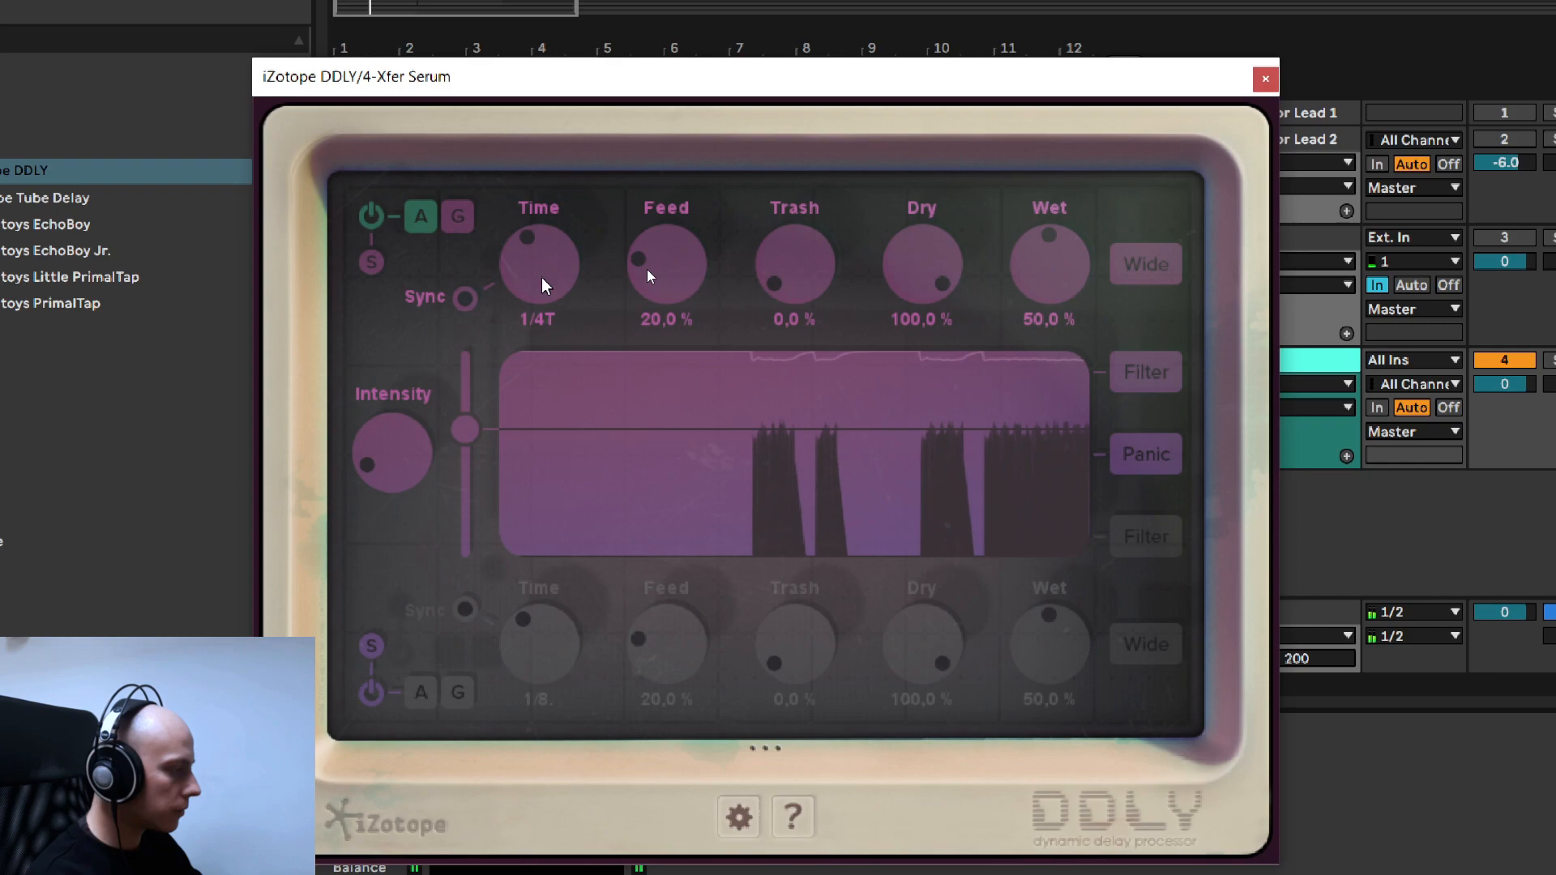
scroll(543, 285, up, 1)
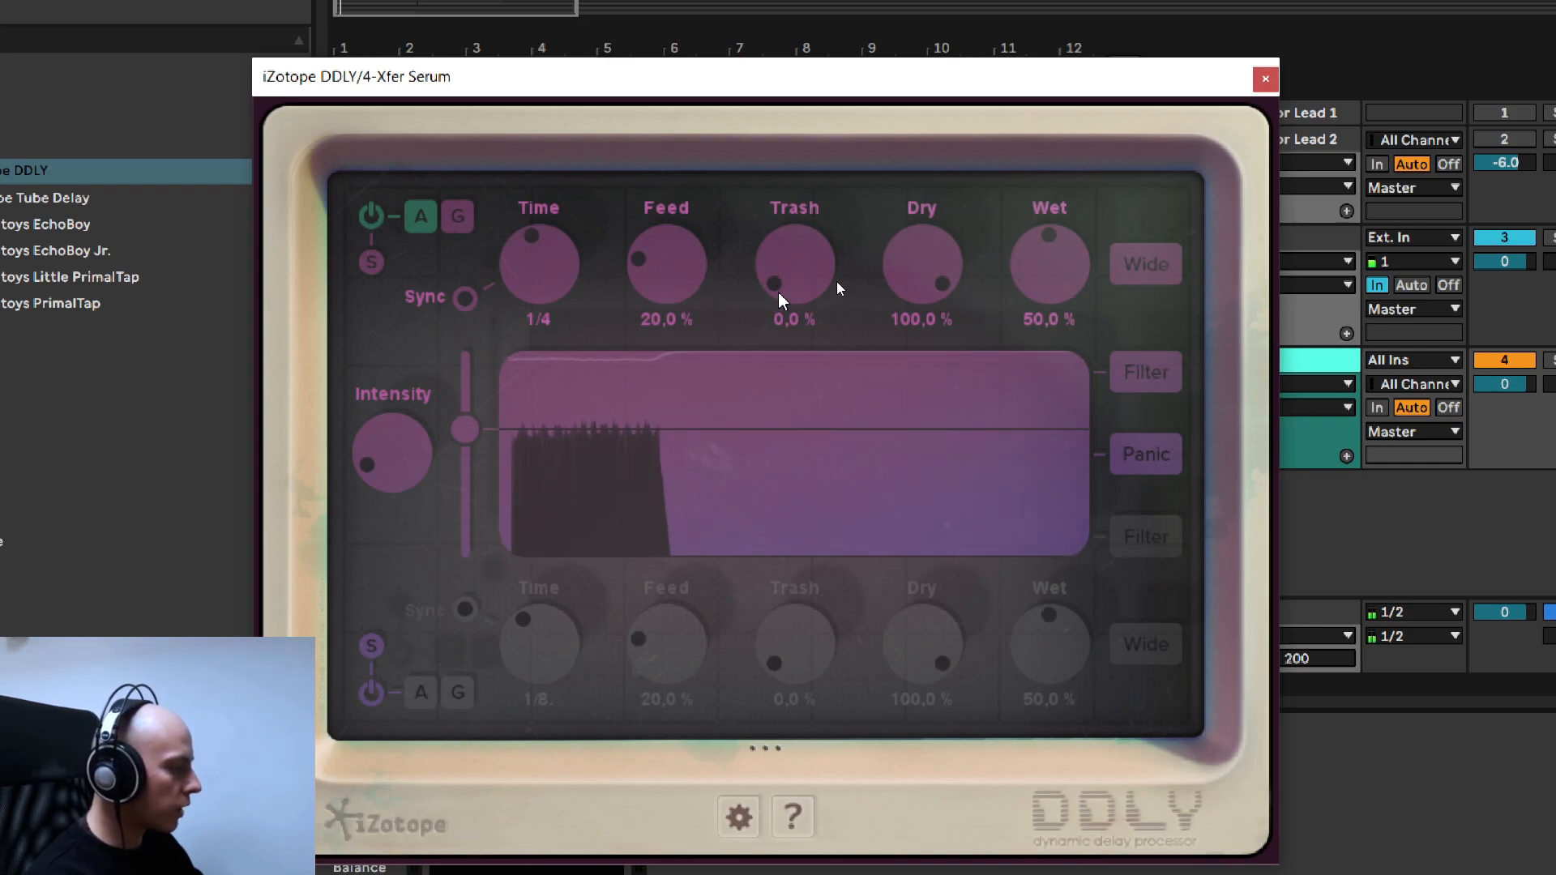
- Audition the upper delay's Trash amount up to 100 % during playback and bring it down to 30 %
scroll(778, 294, up, 5)
scroll(779, 293, up, 2)
scroll(779, 293, up, 2)
scroll(778, 293, down, 2)
scroll(788, 289, down, 1)
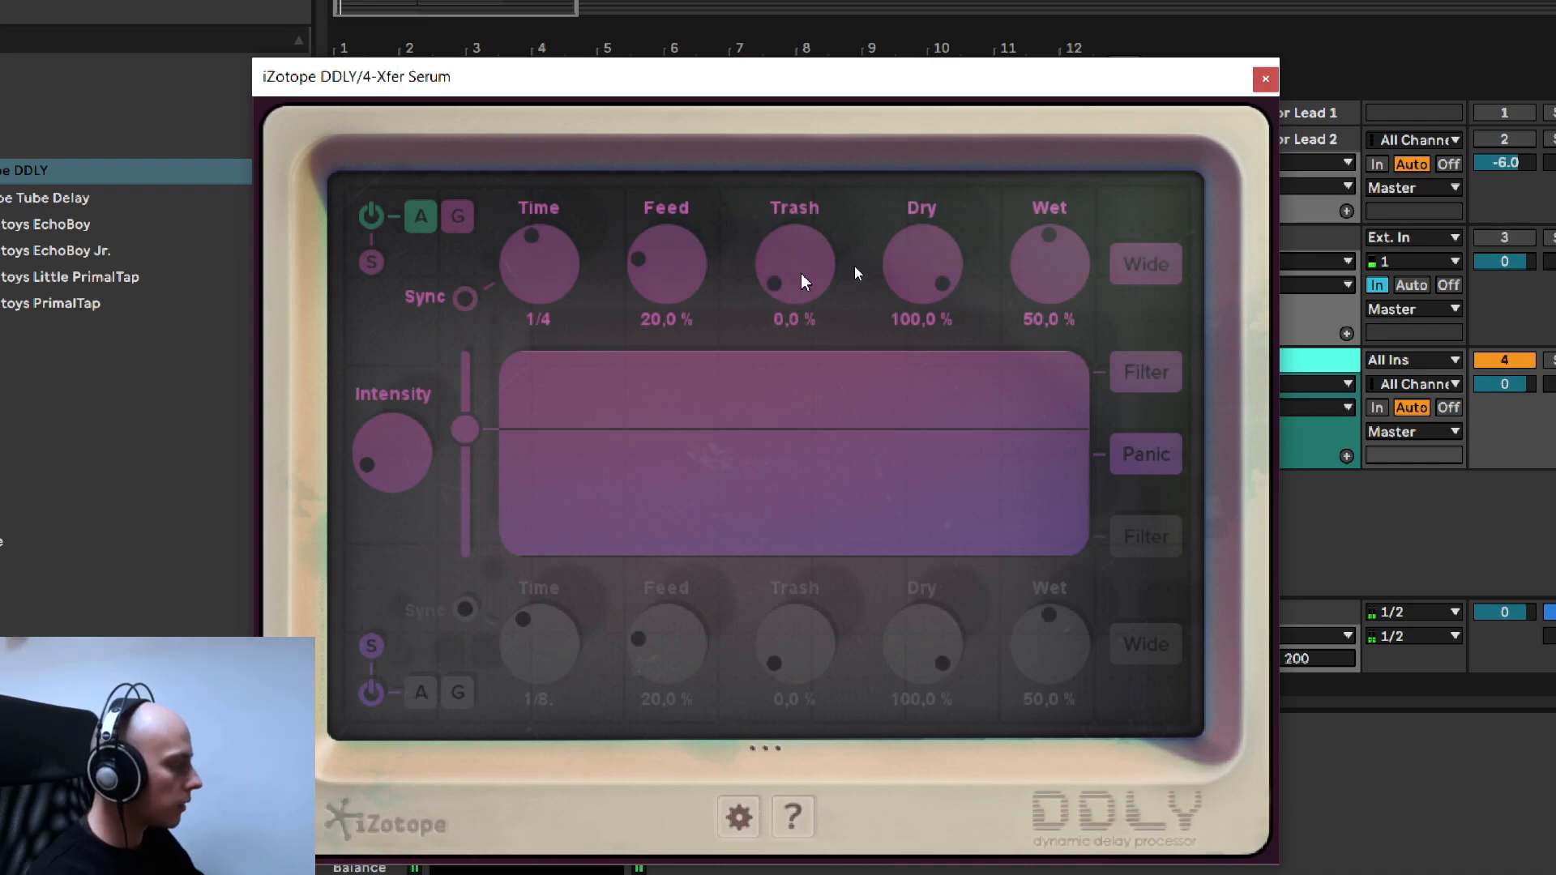
scroll(805, 281, up, 10)
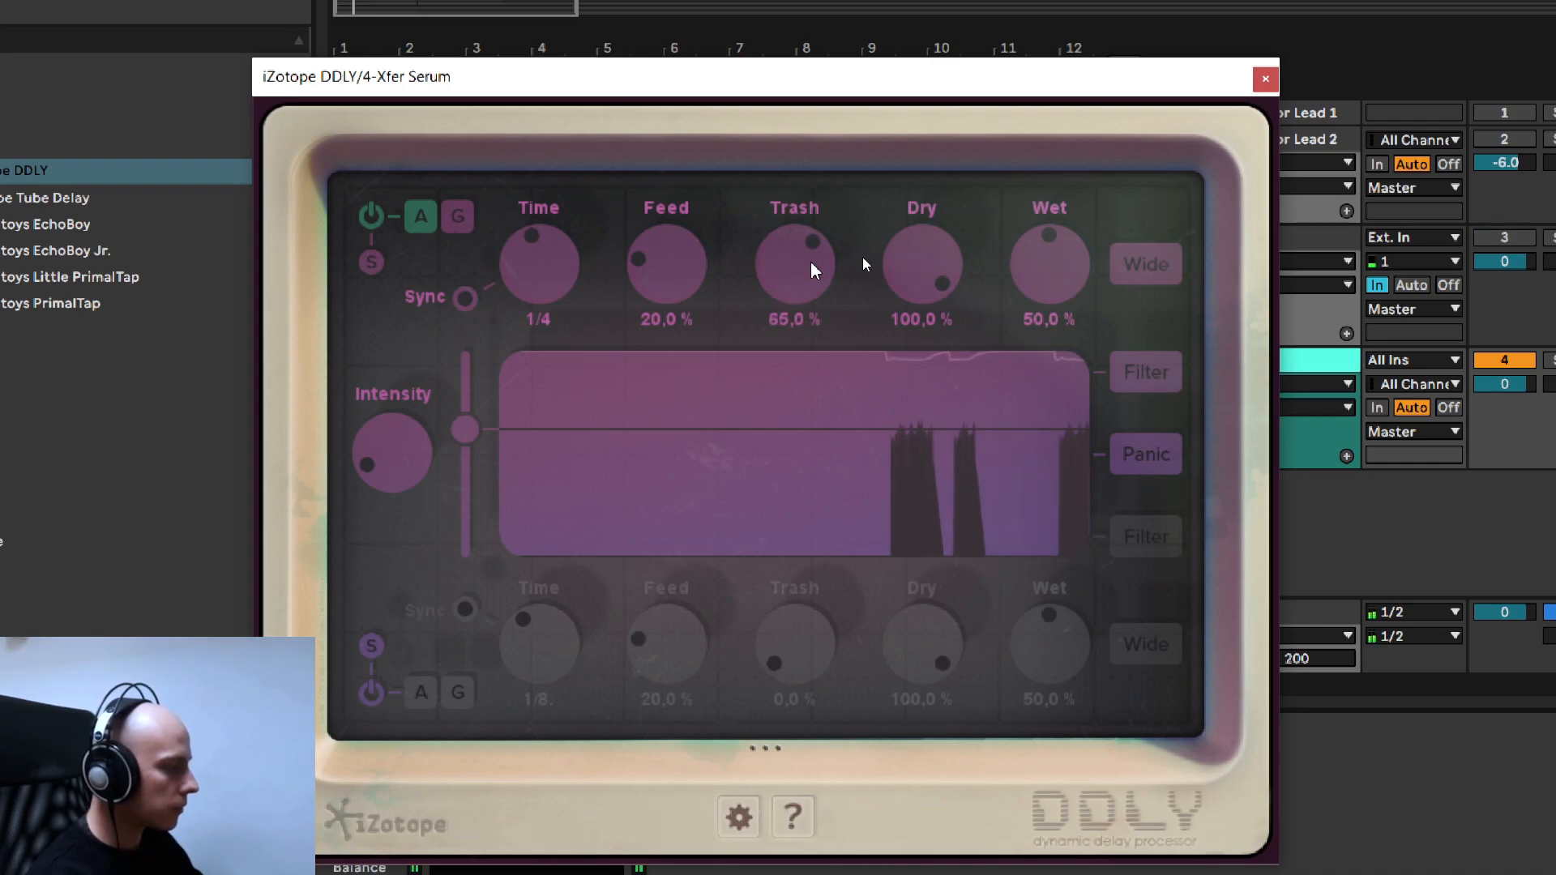
scroll(815, 270, up, 13)
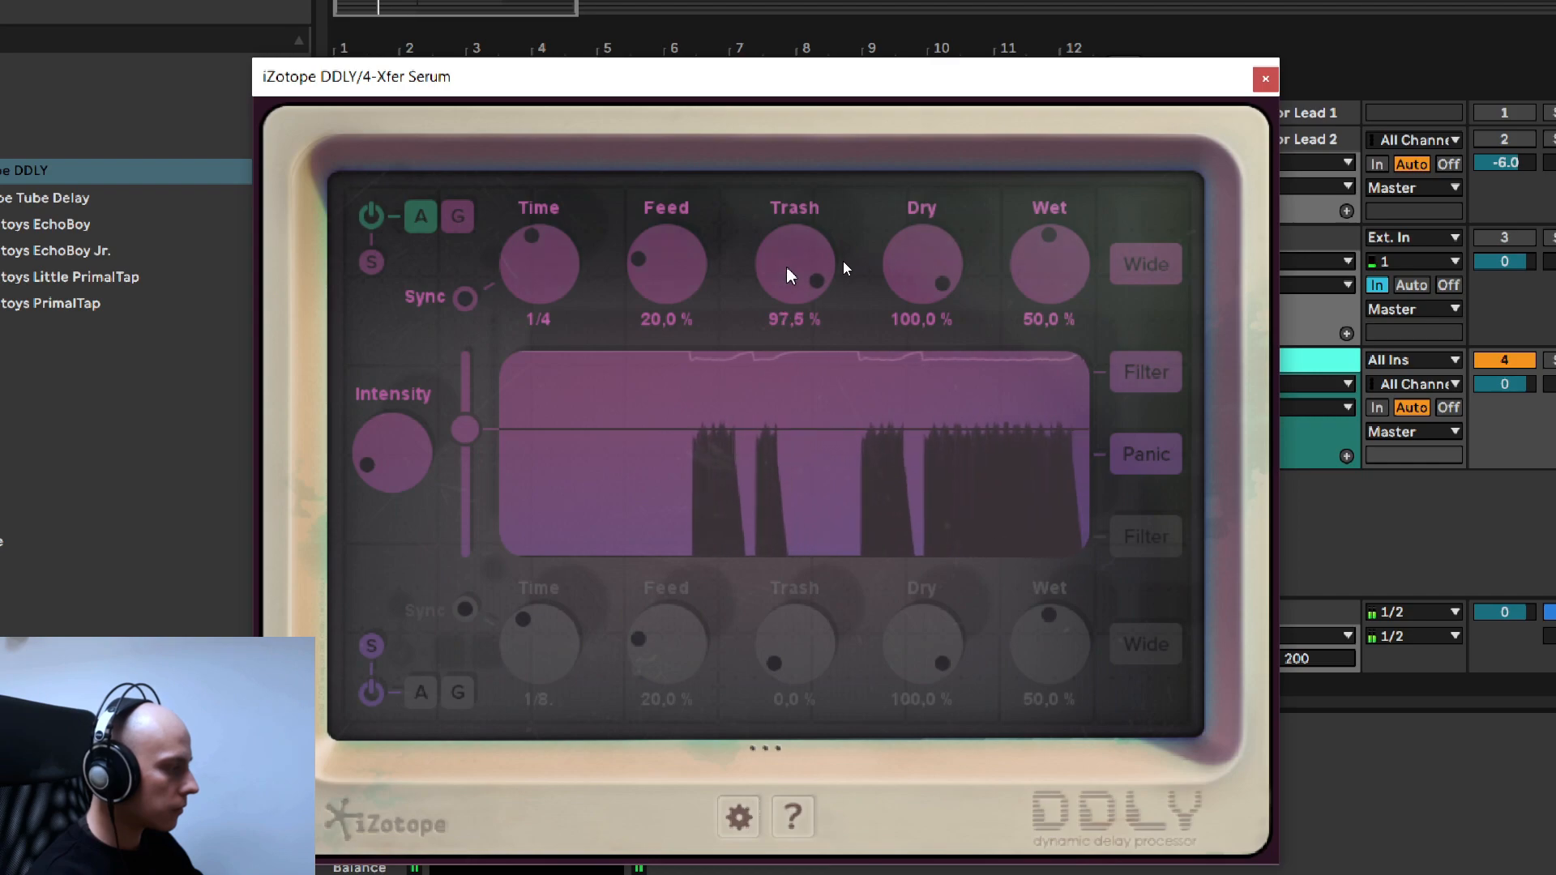
scroll(787, 268, up, 1)
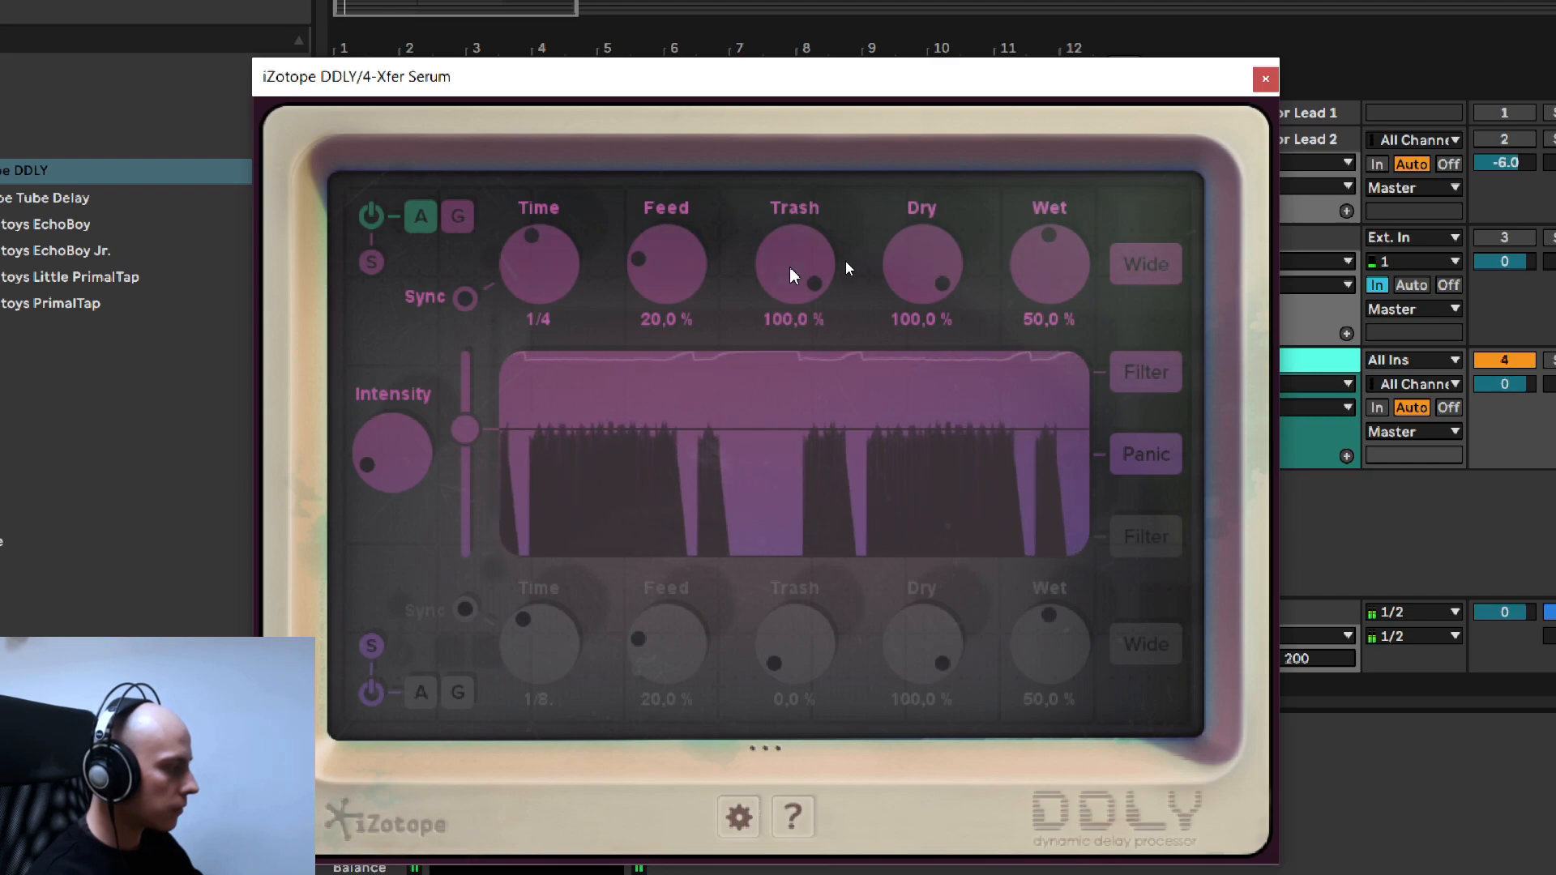
scroll(792, 276, down, 20)
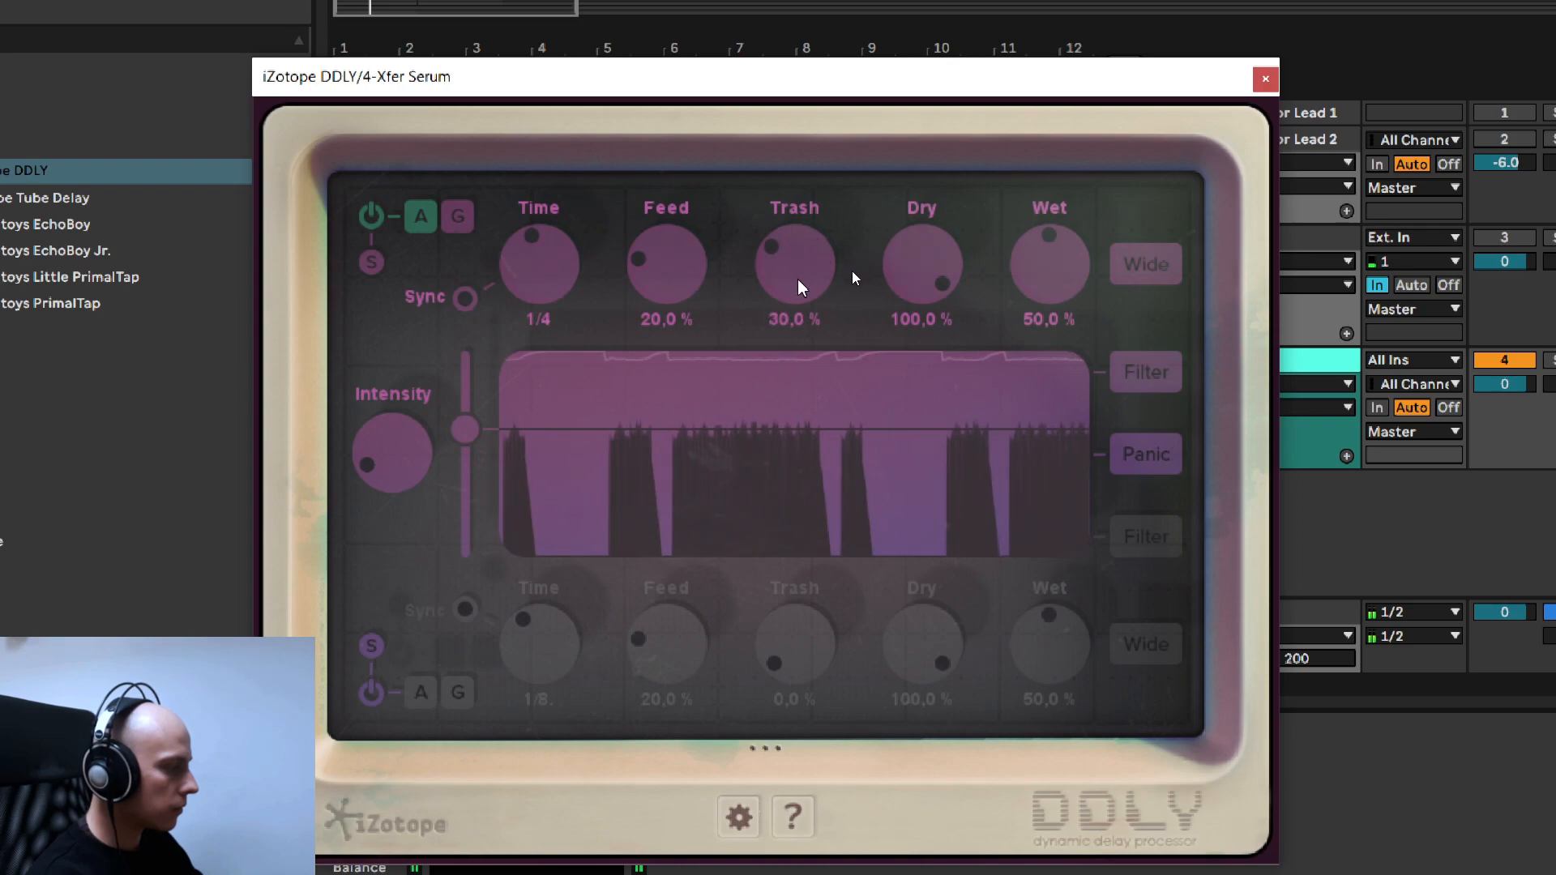
- Raise the upper DDLY delay's Trash to 35 % and its Wet level to 80 % while auditioning the pattern
scroll(798, 286, up, 3)
scroll(798, 286, down, 1)
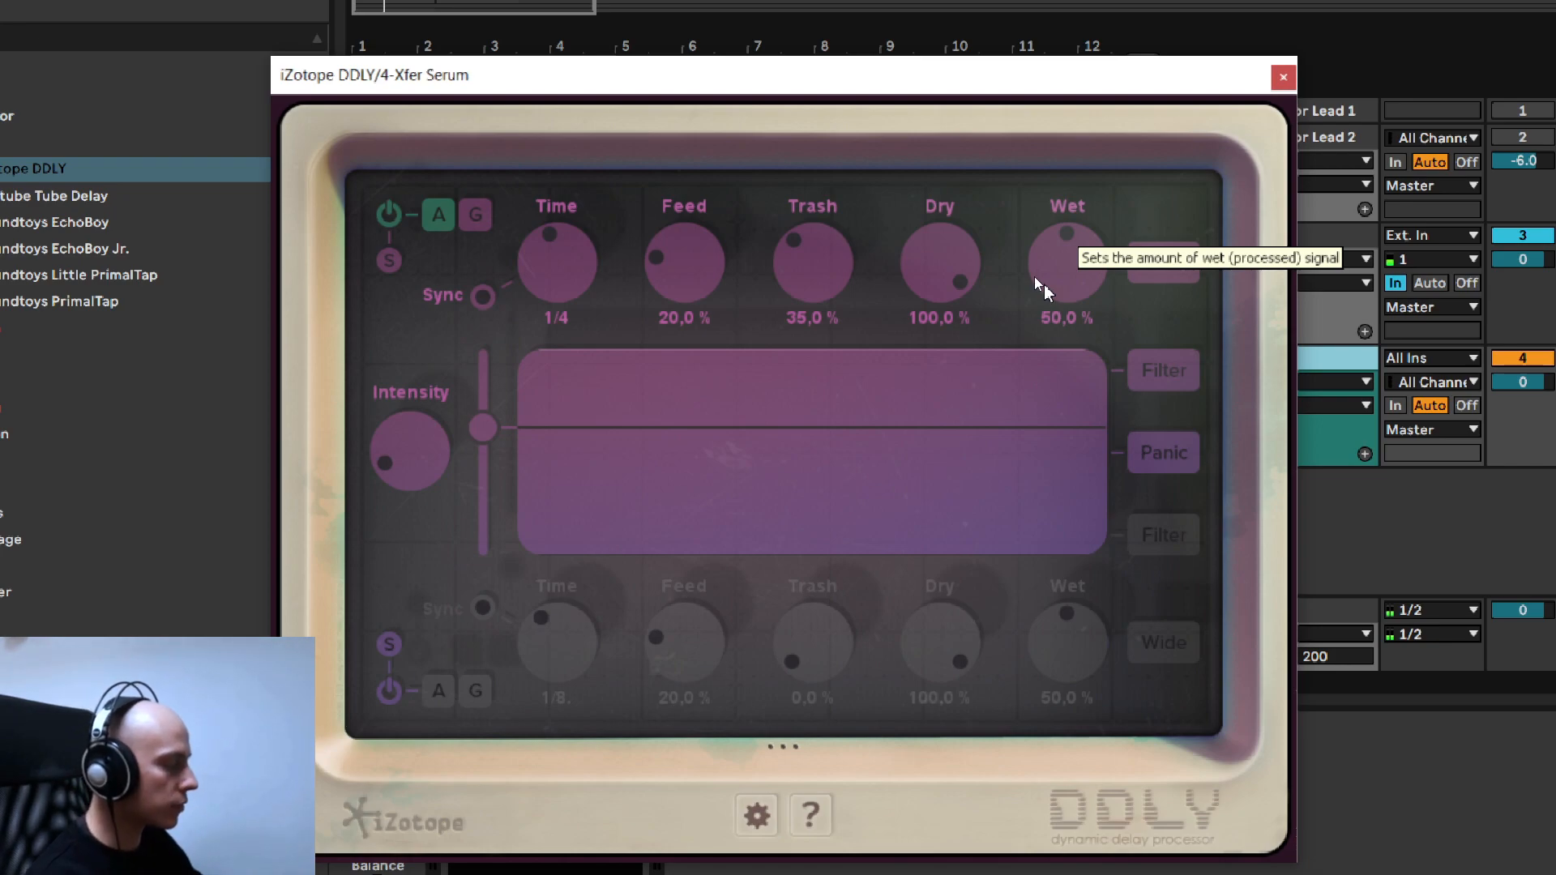
key(F3)
key(space)
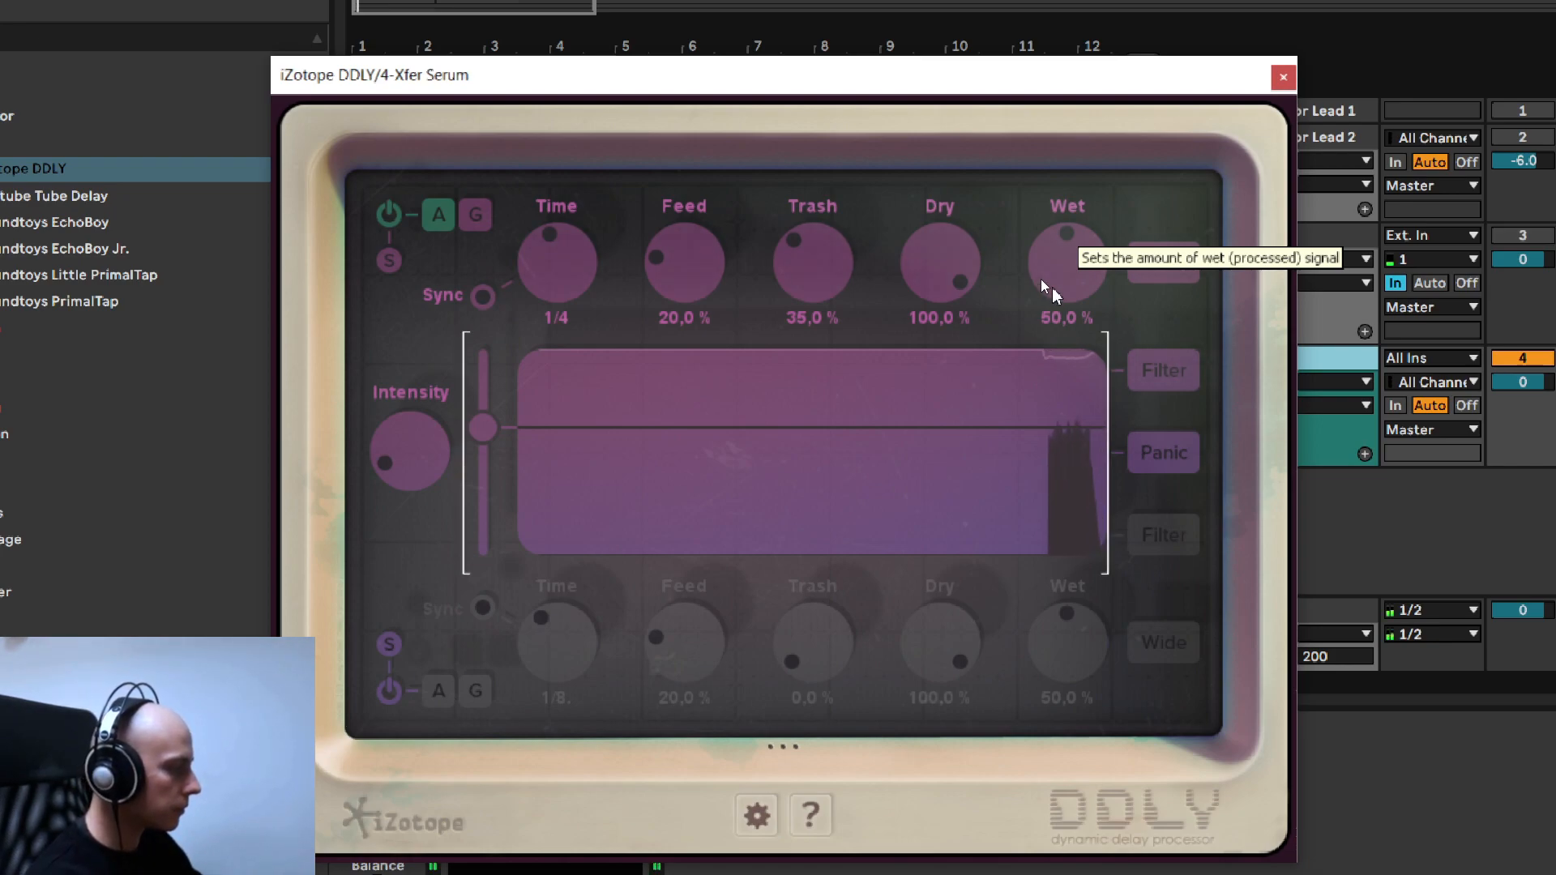
drag(1068, 275, 1047, 250)
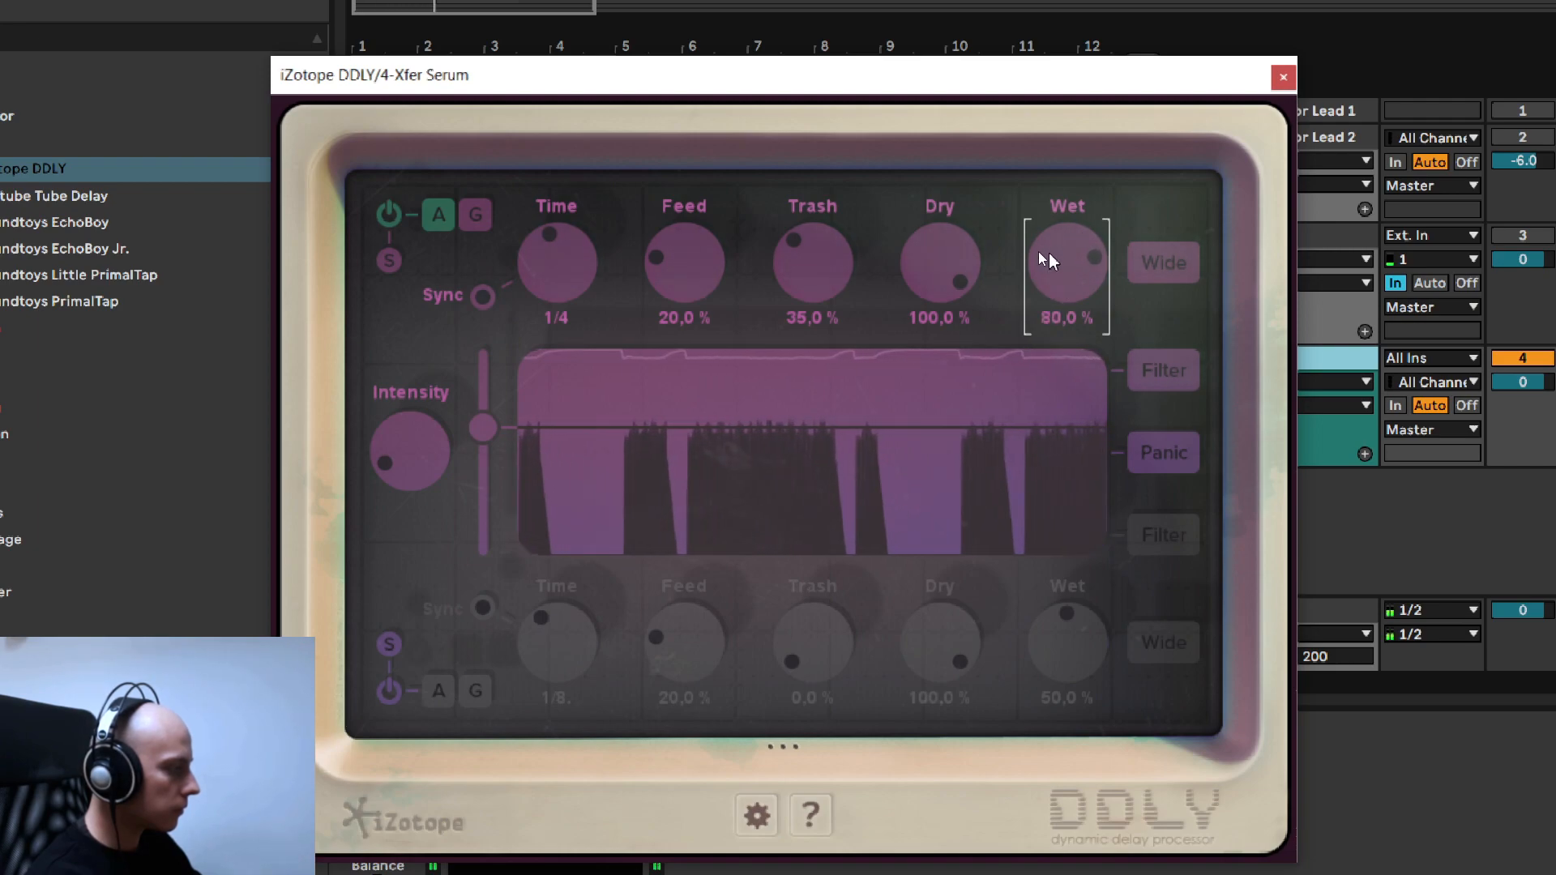
drag(1057, 267, 1048, 266)
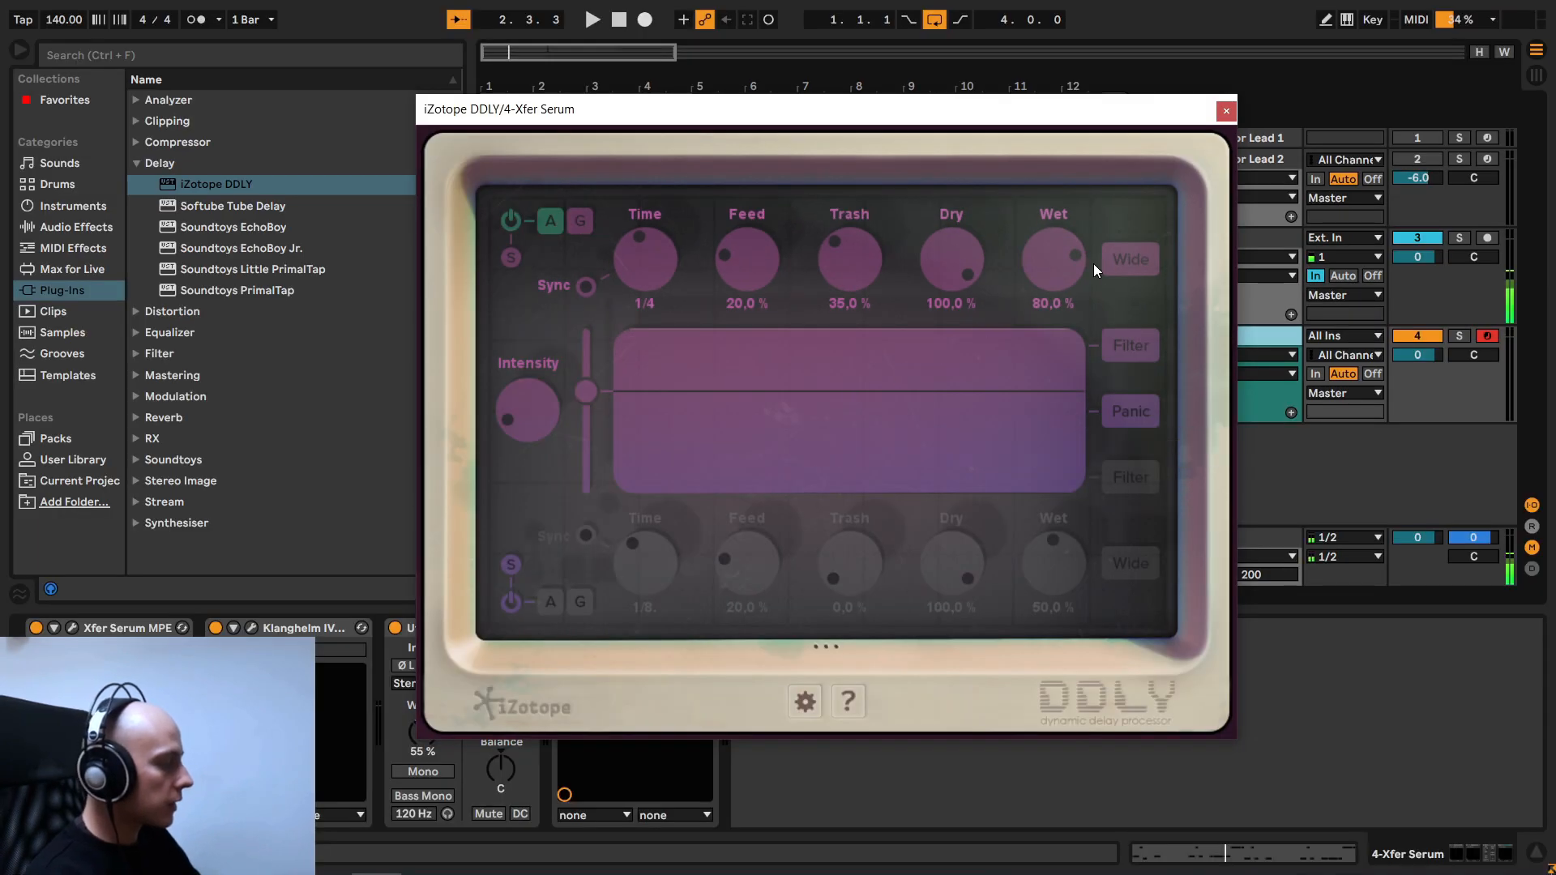
click(1225, 111)
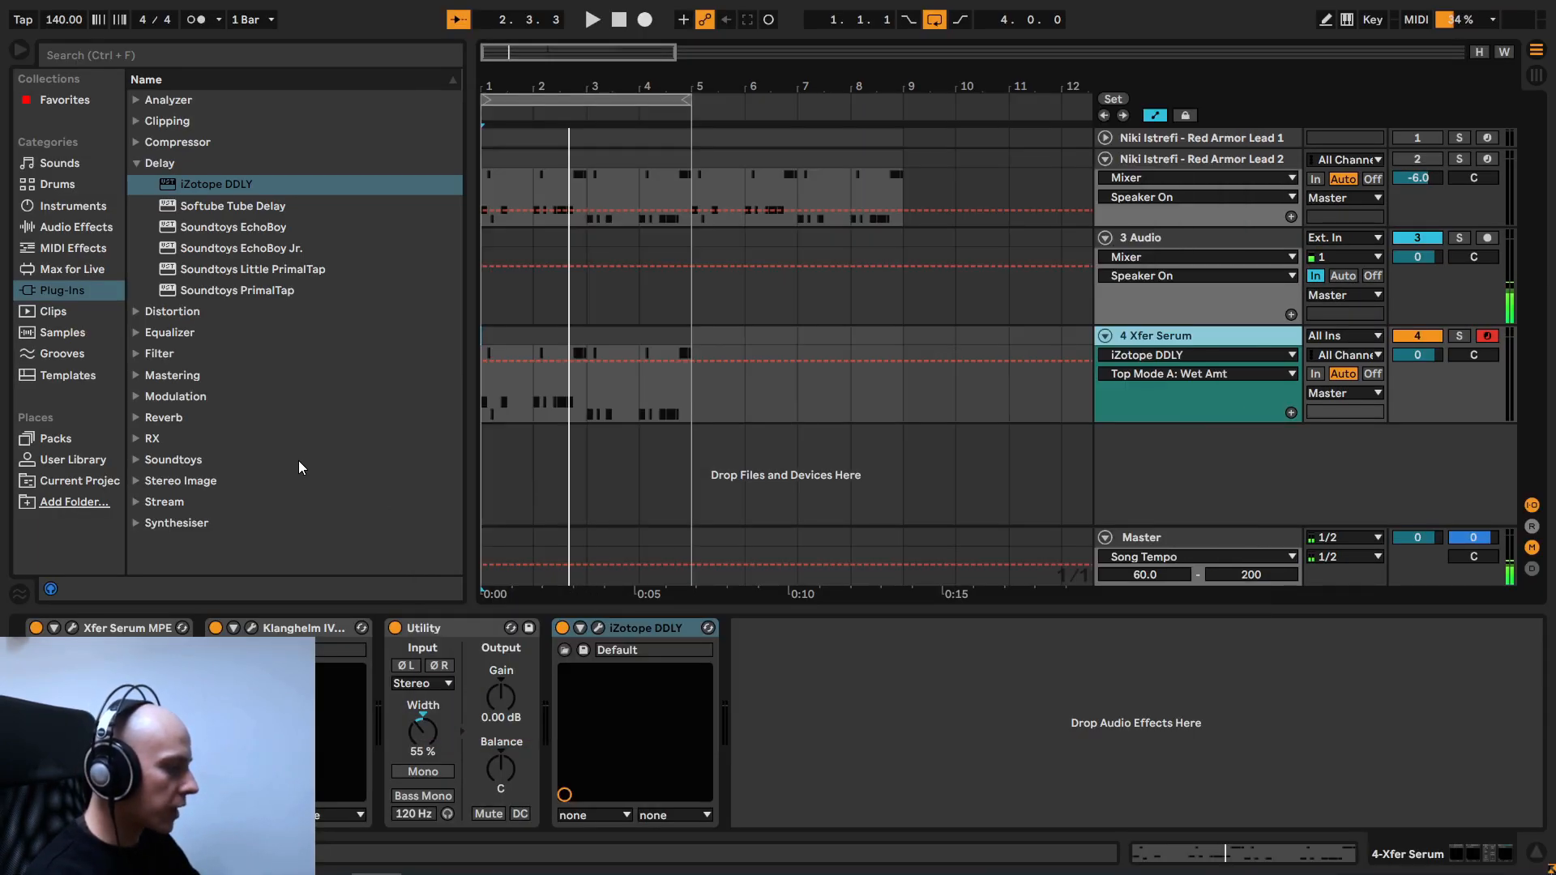
- Add the TDR Nova equalizer after DDLY on the Xfer Serum track and switch off its bands II, III and IV
click(136, 163)
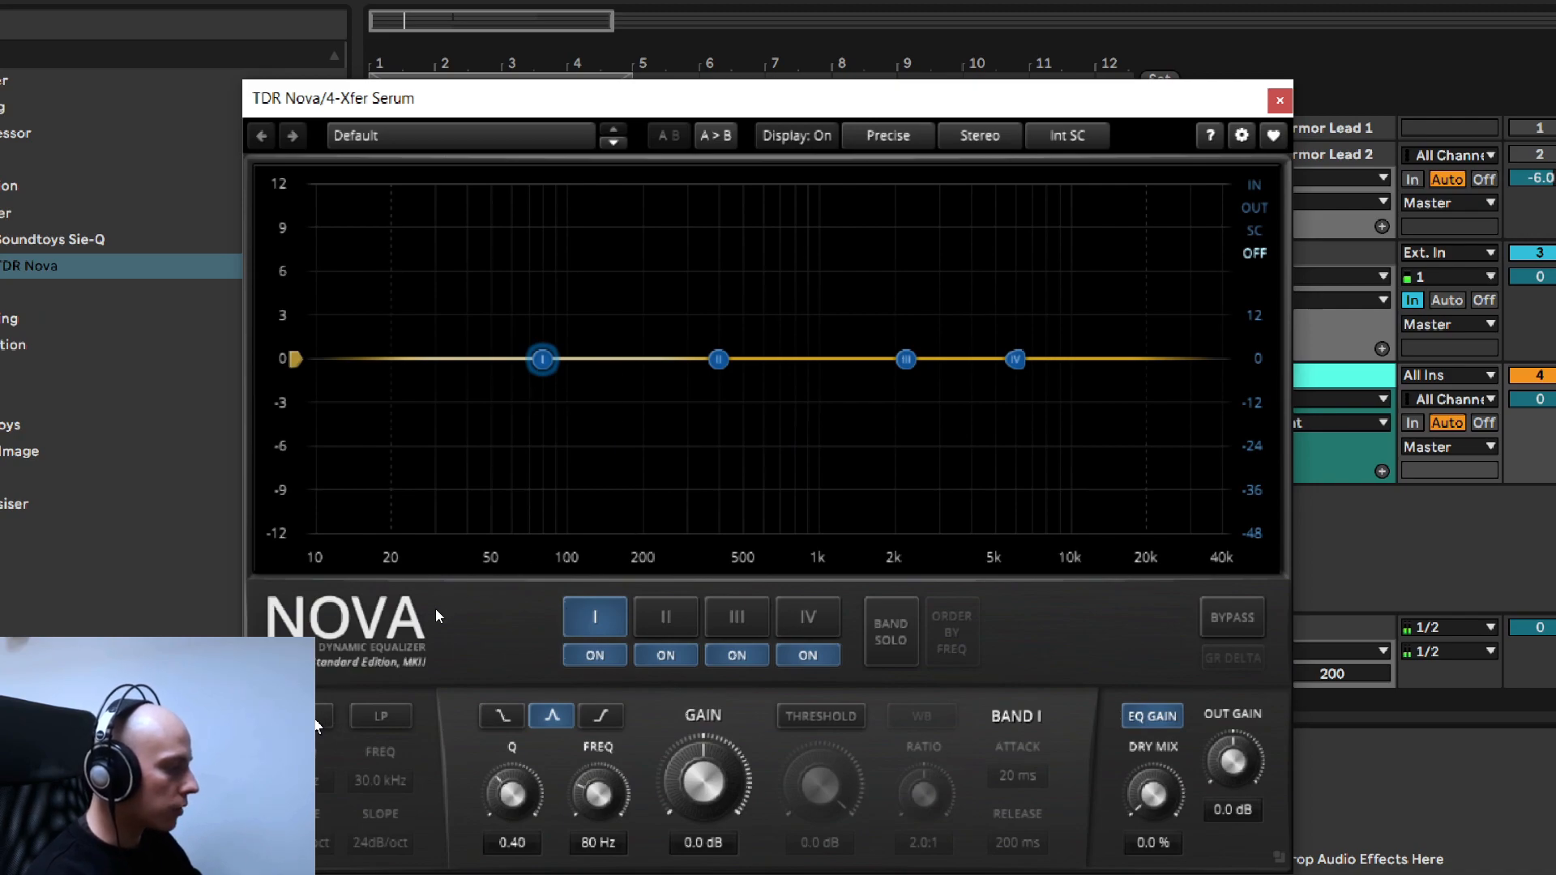
click(667, 656)
click(790, 656)
click(733, 656)
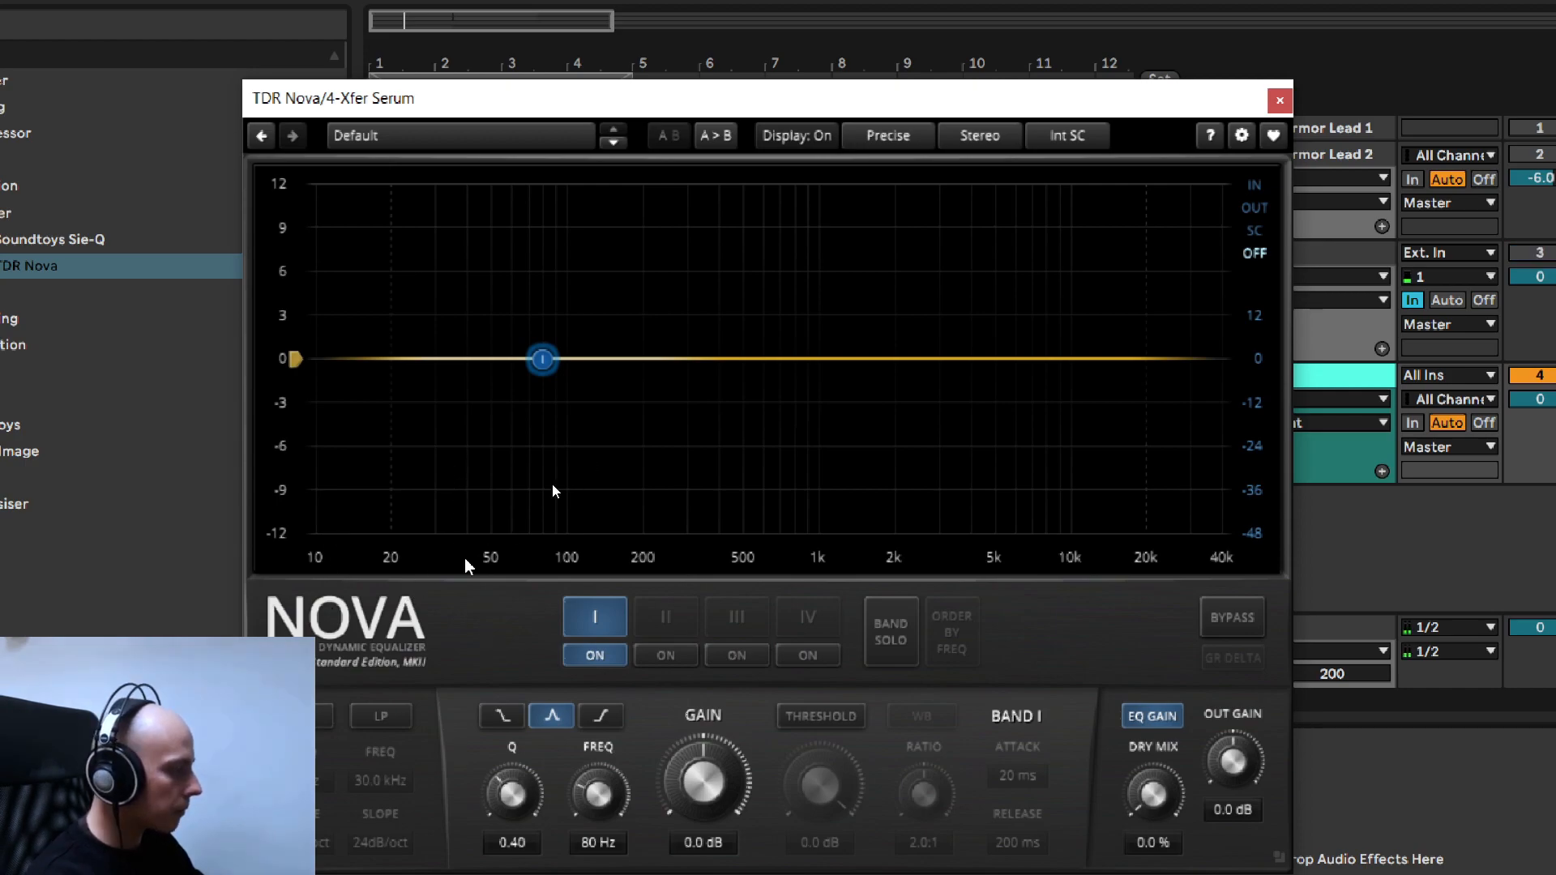
- Enable Nova's high-pass filter, switch off band I and raise the high-pass frequency to between 100 and 200 Hz
click(337, 716)
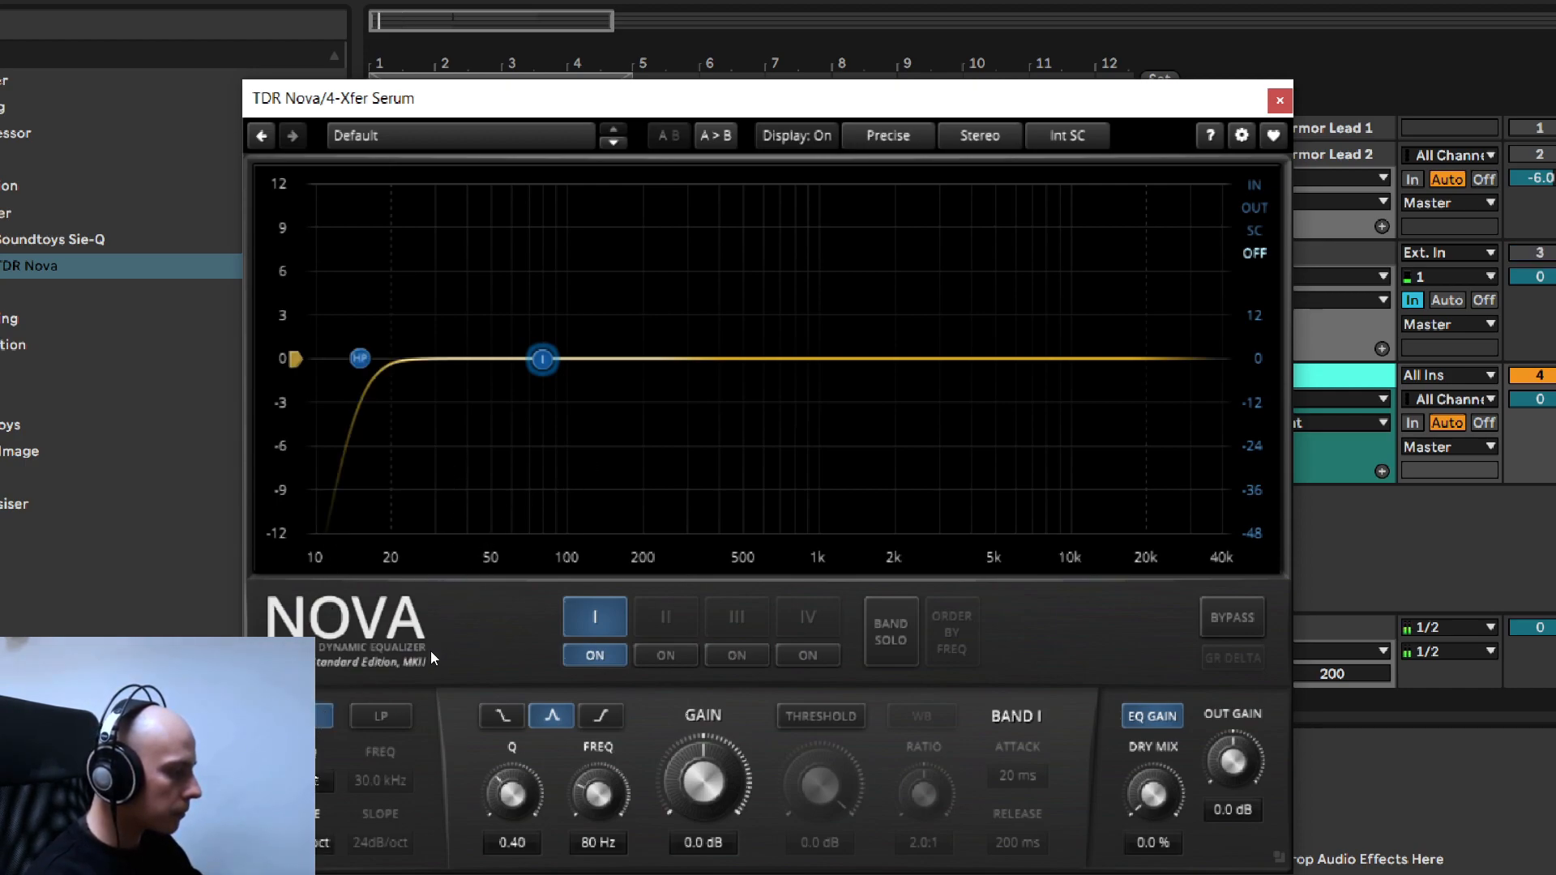
click(582, 657)
scroll(304, 783, up, 5)
scroll(431, 669, up, 4)
scroll(430, 670, up, 4)
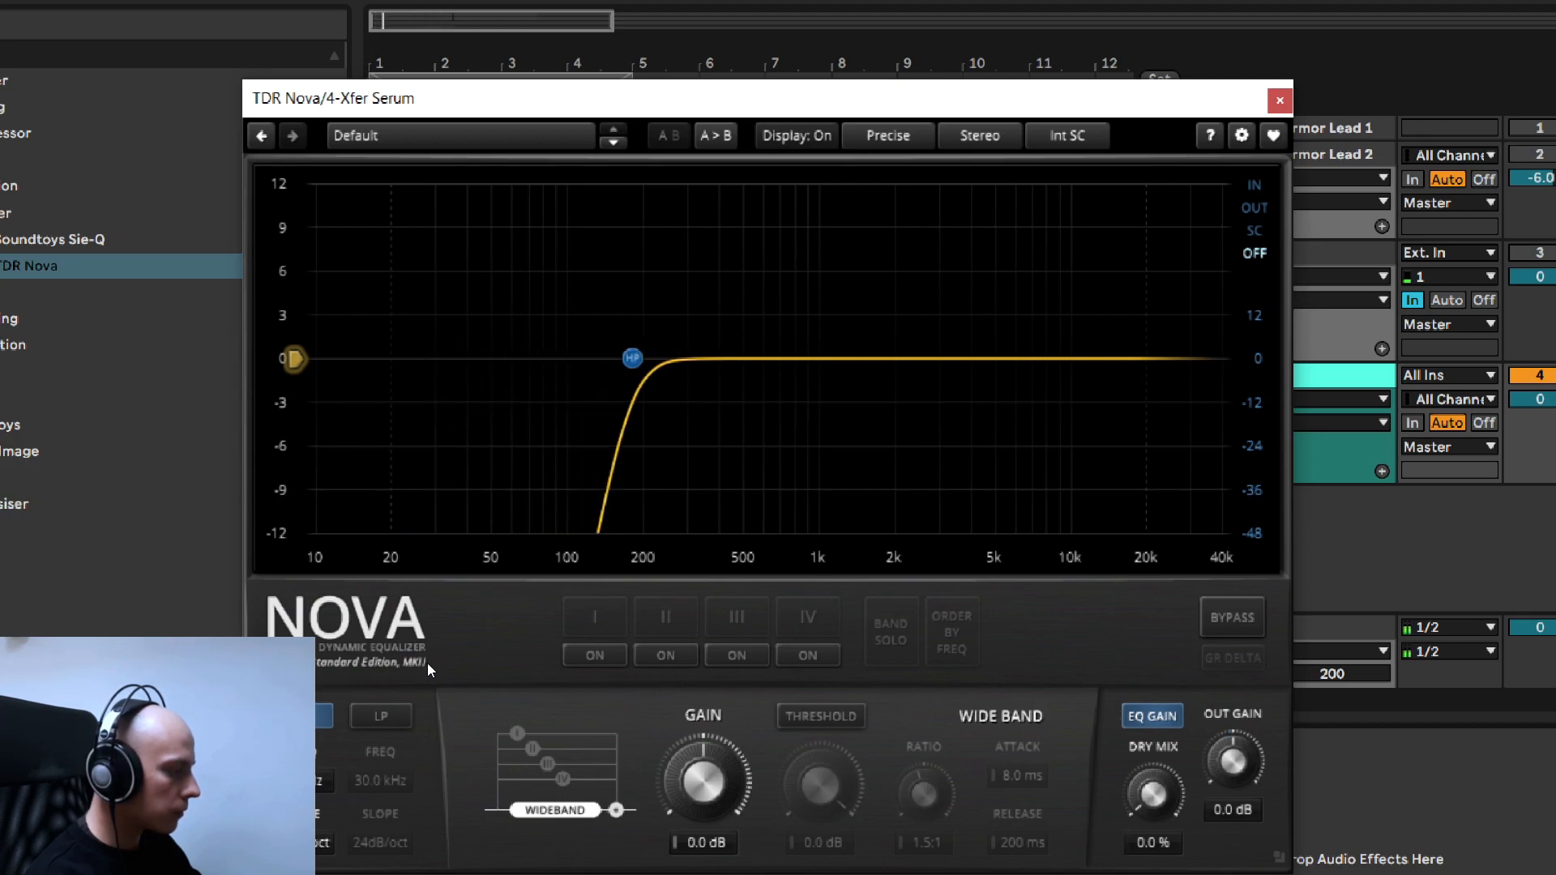
- Enable Nova's low-pass filter at 7.8 kHz with a 24 dB/oct slope, comparing 12 dB/oct on the way
click(381, 715)
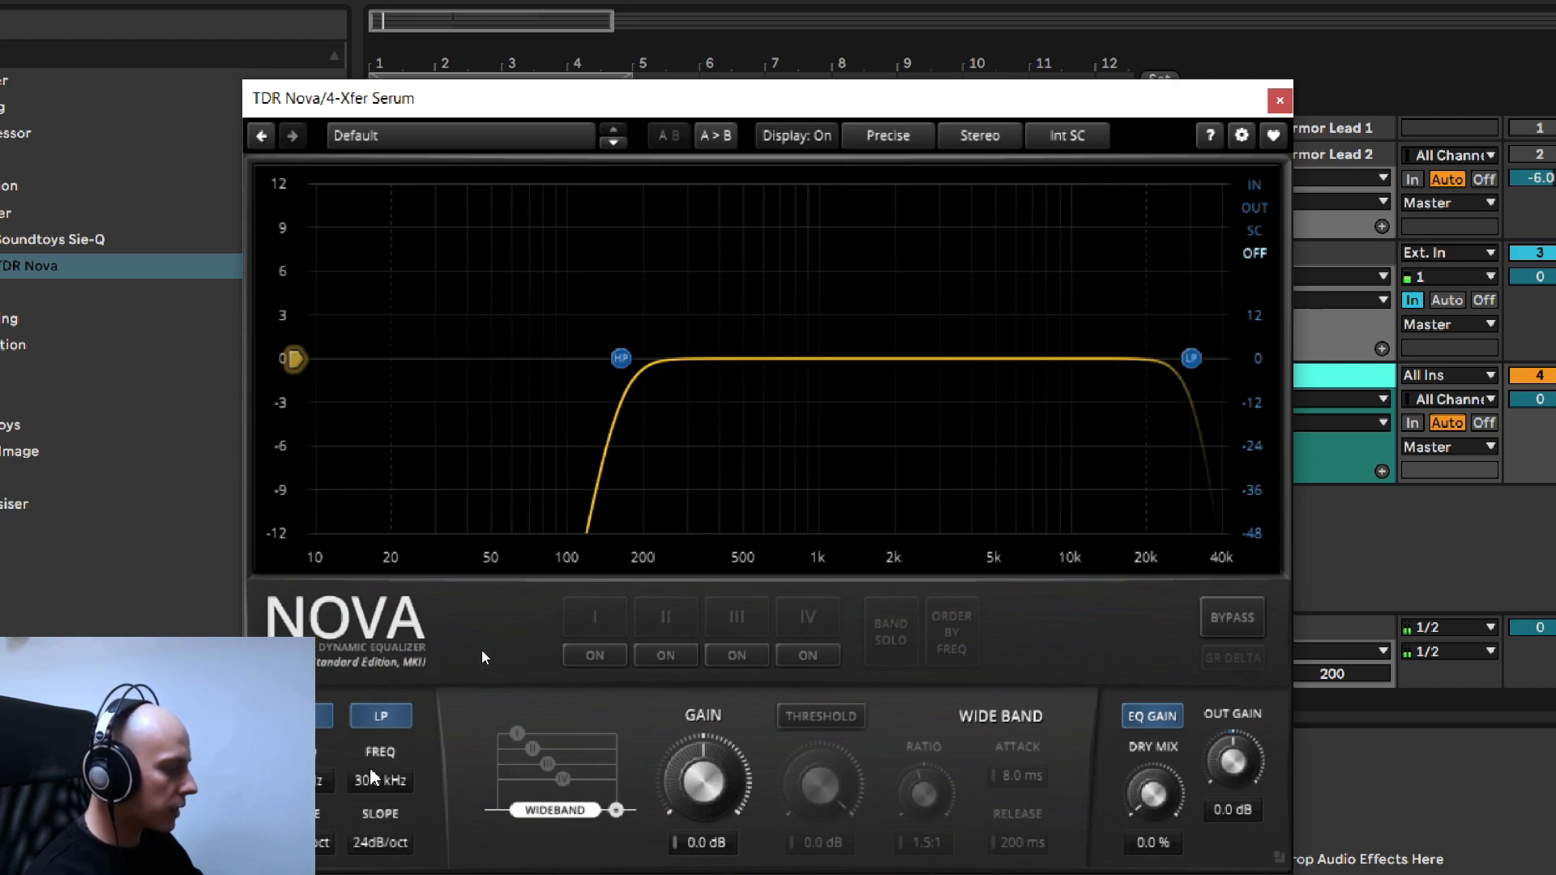
scroll(373, 778, down, 4)
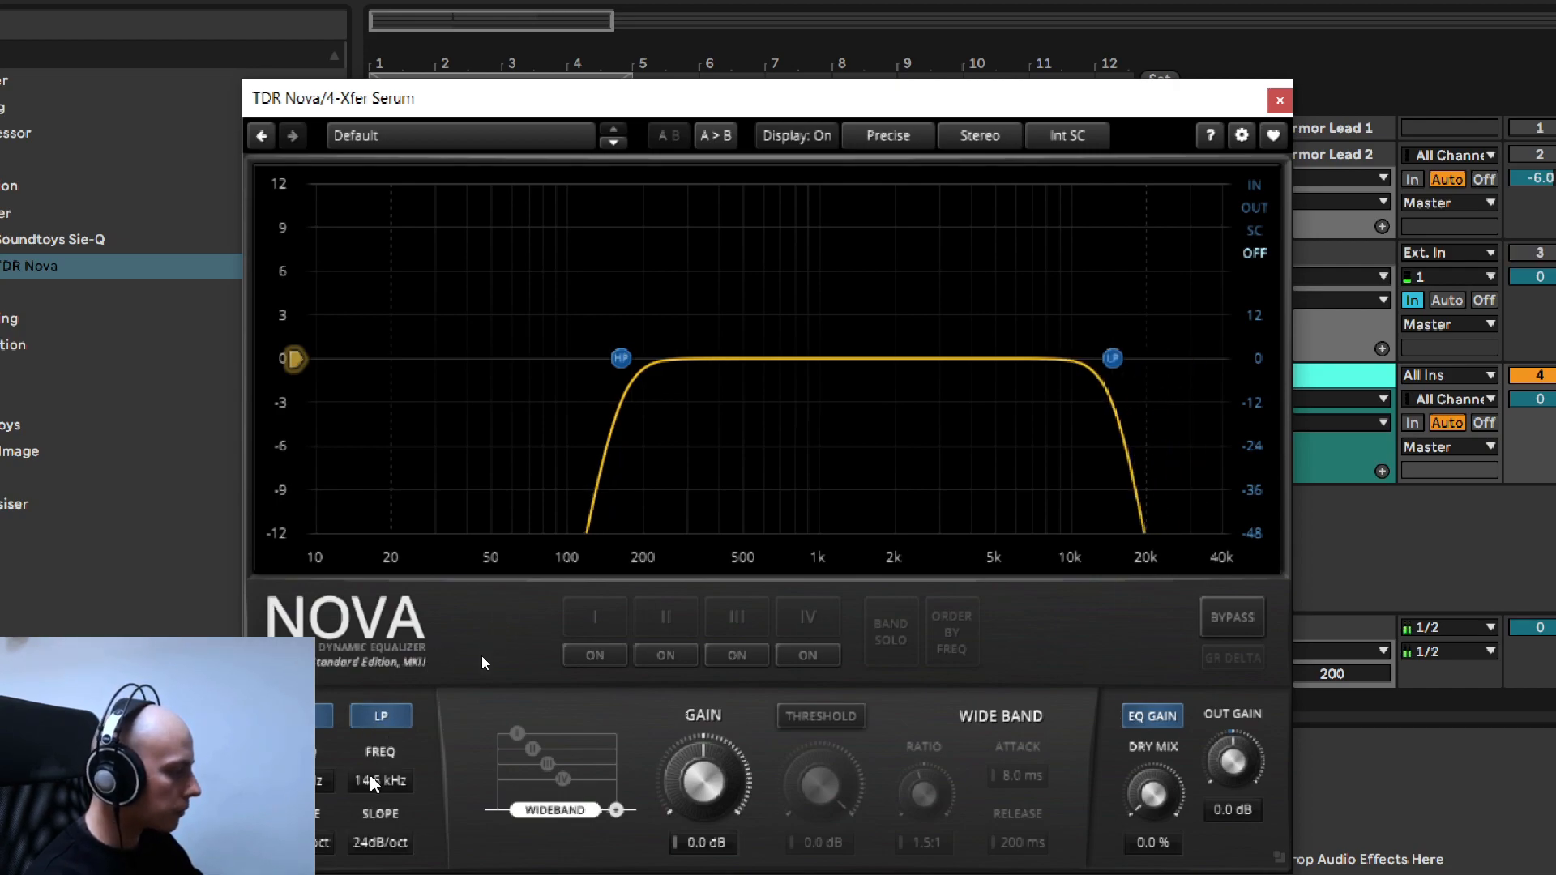
scroll(375, 783, down, 3)
scroll(375, 780, down, 4)
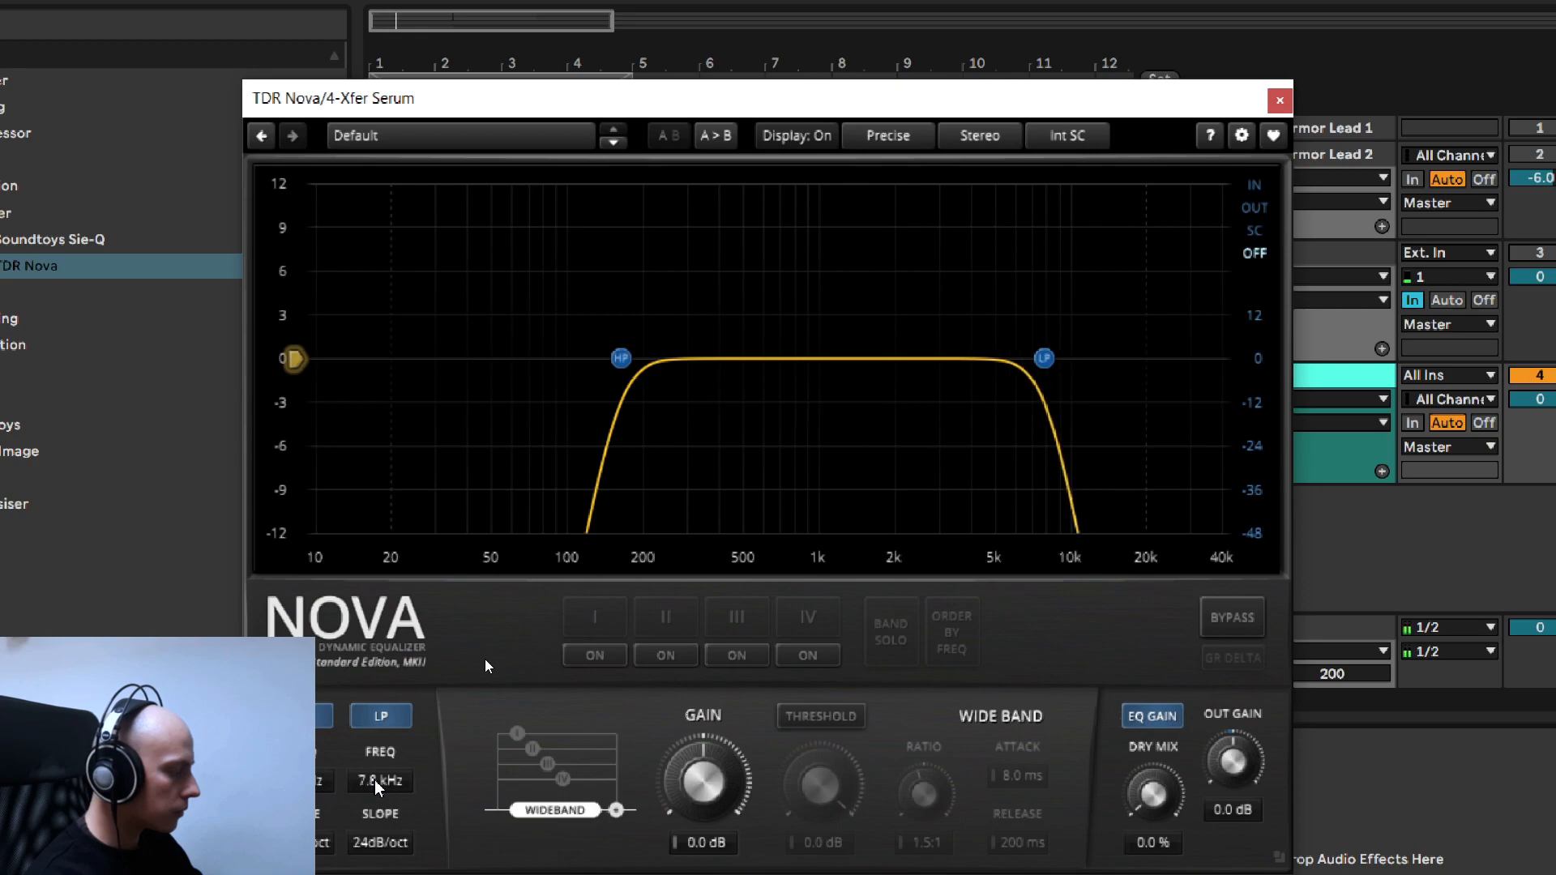
scroll(378, 782, up, 2)
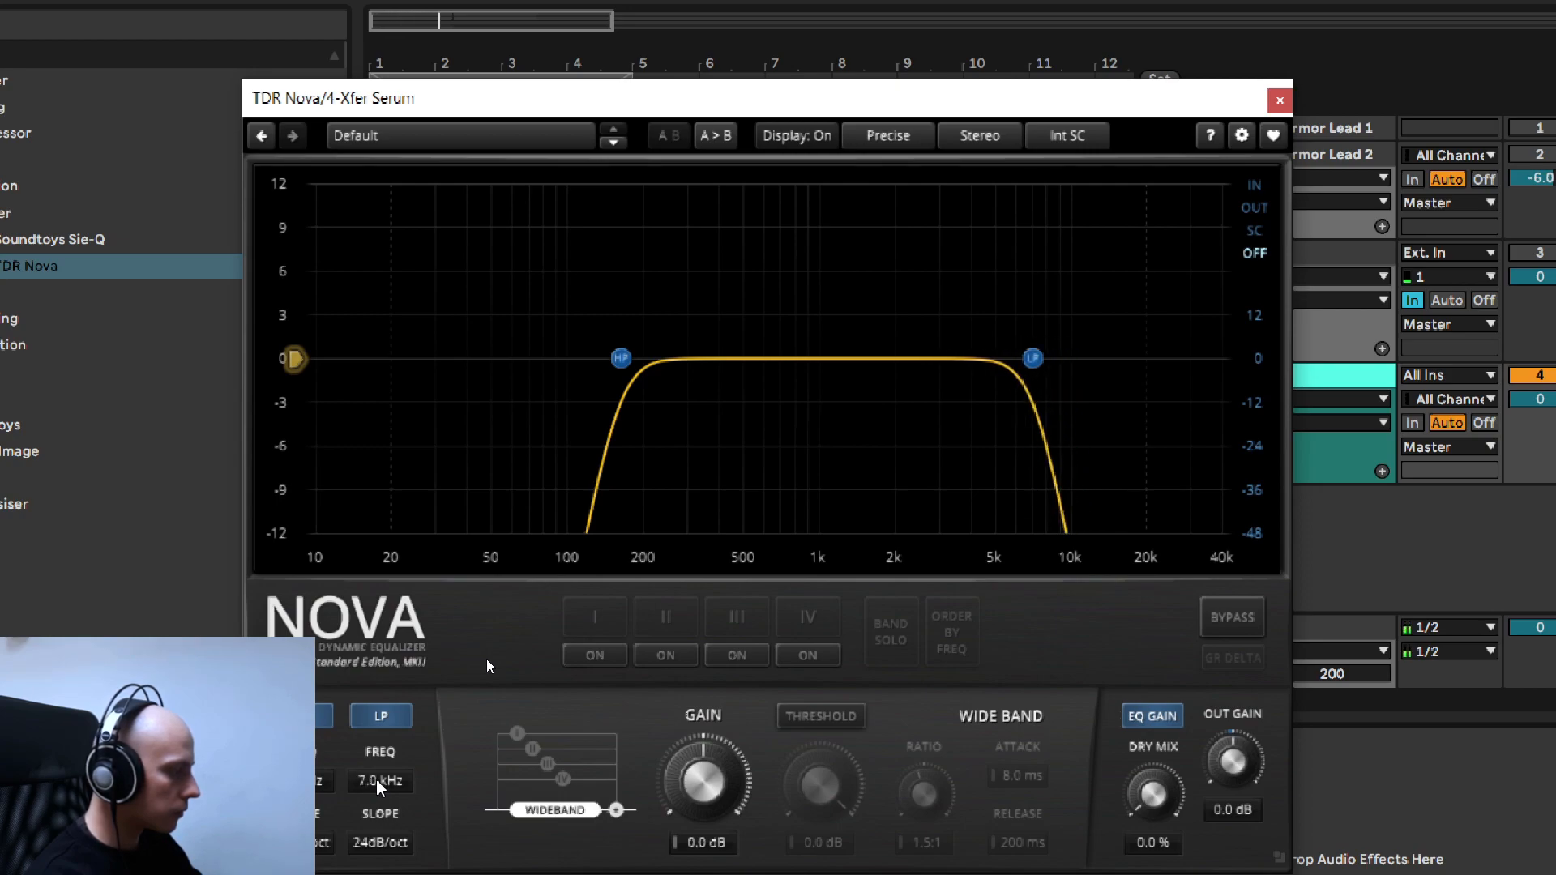
scroll(390, 844, down, 1)
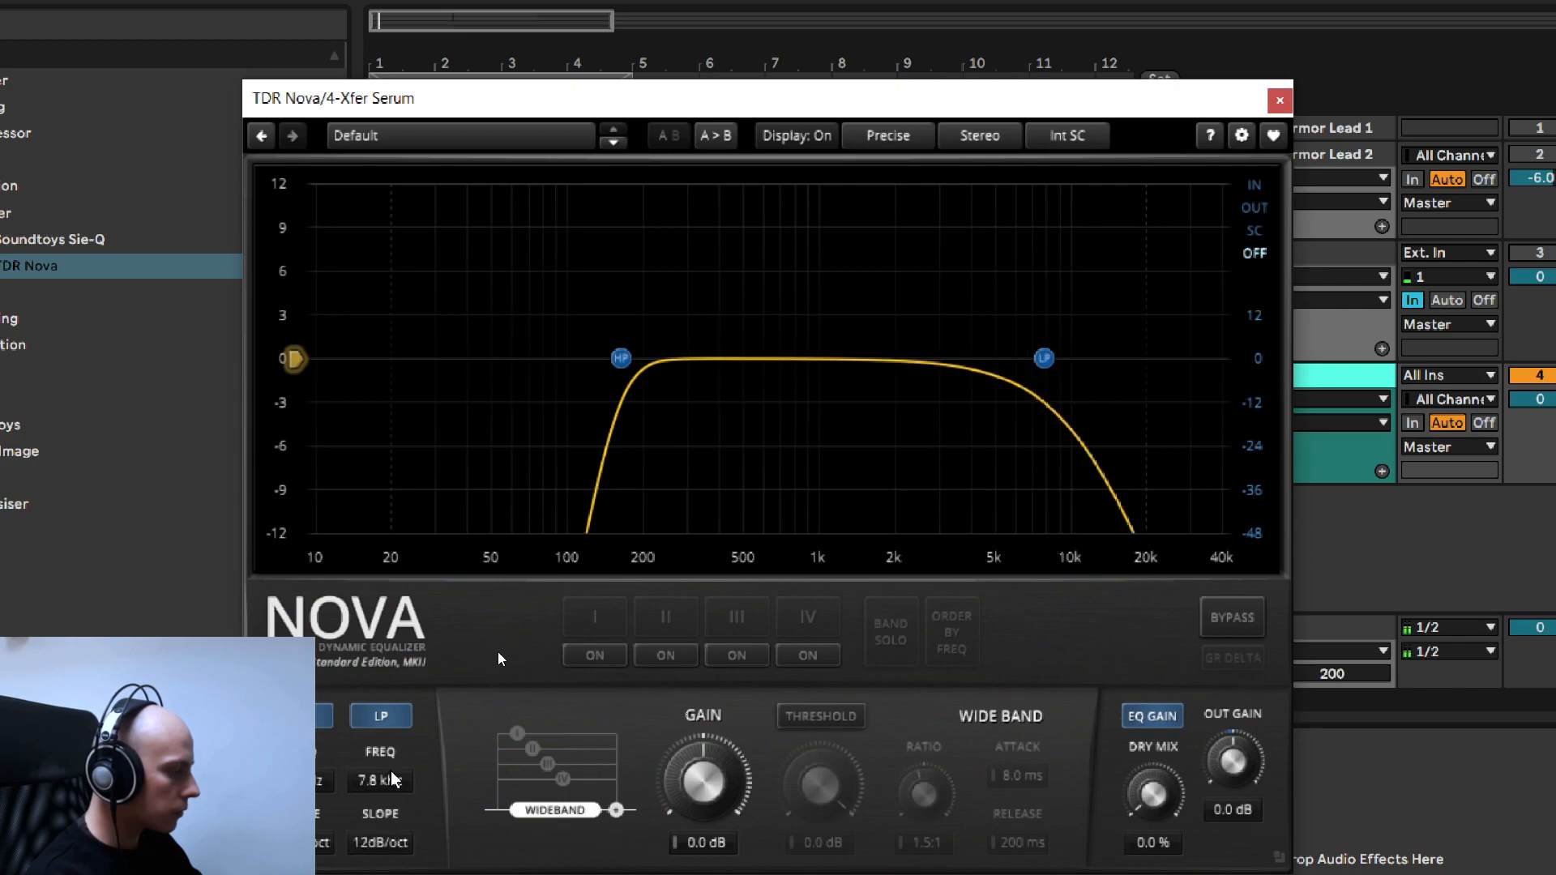
scroll(391, 786, down, 2)
scroll(390, 787, up, 2)
scroll(392, 843, up, 1)
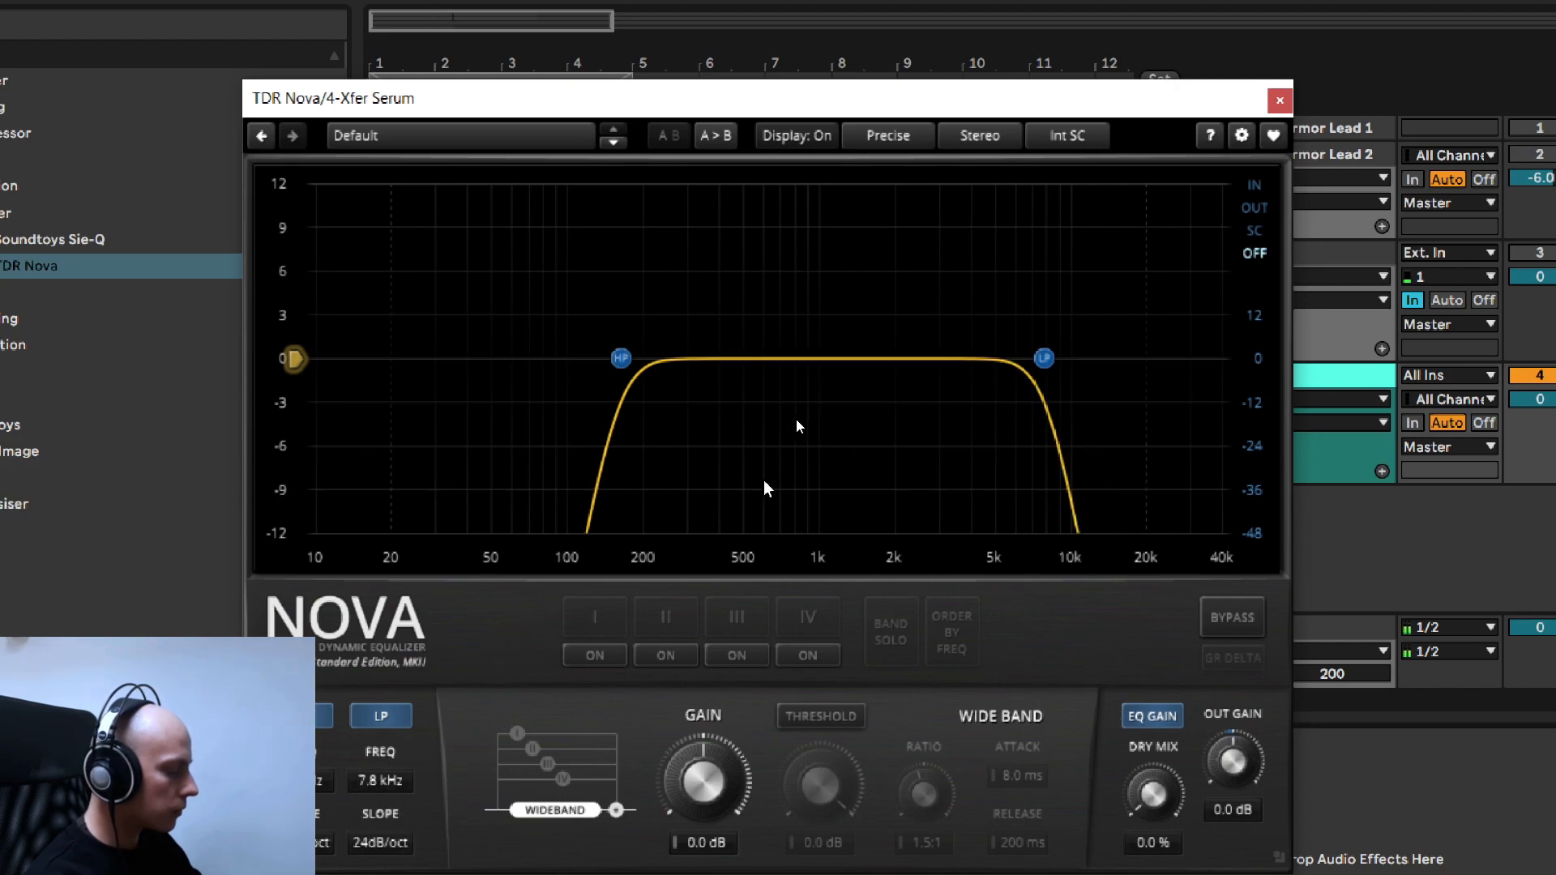
- Switch on Nova's band I and make a narrow 12 dB cut at 600 Hz with a Q of 3.69
click(604, 649)
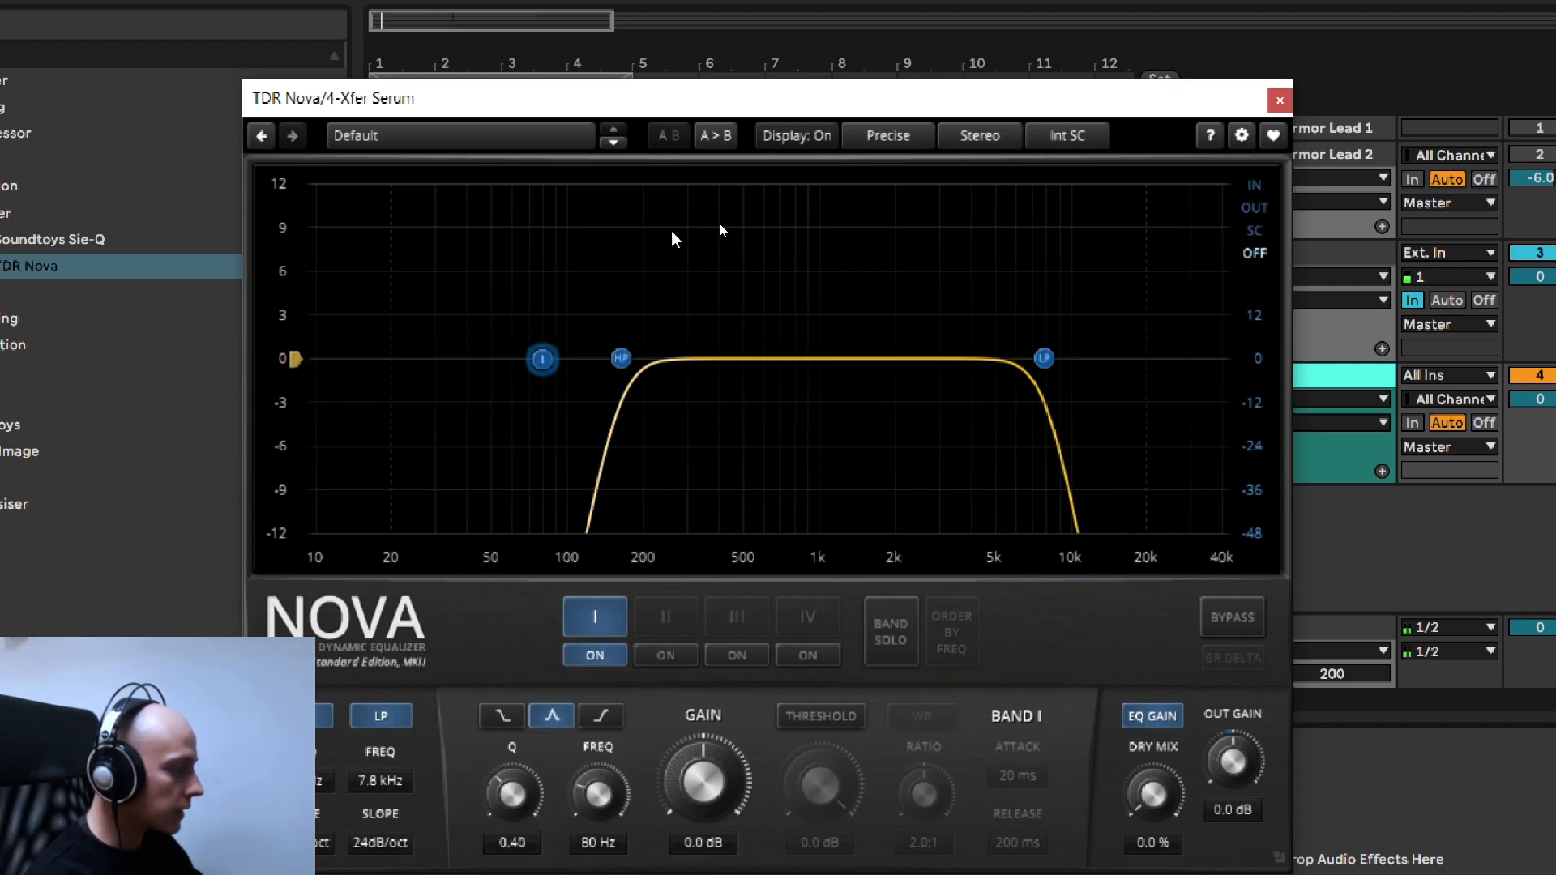
drag(536, 366, 770, 582)
scroll(742, 458, up, 5)
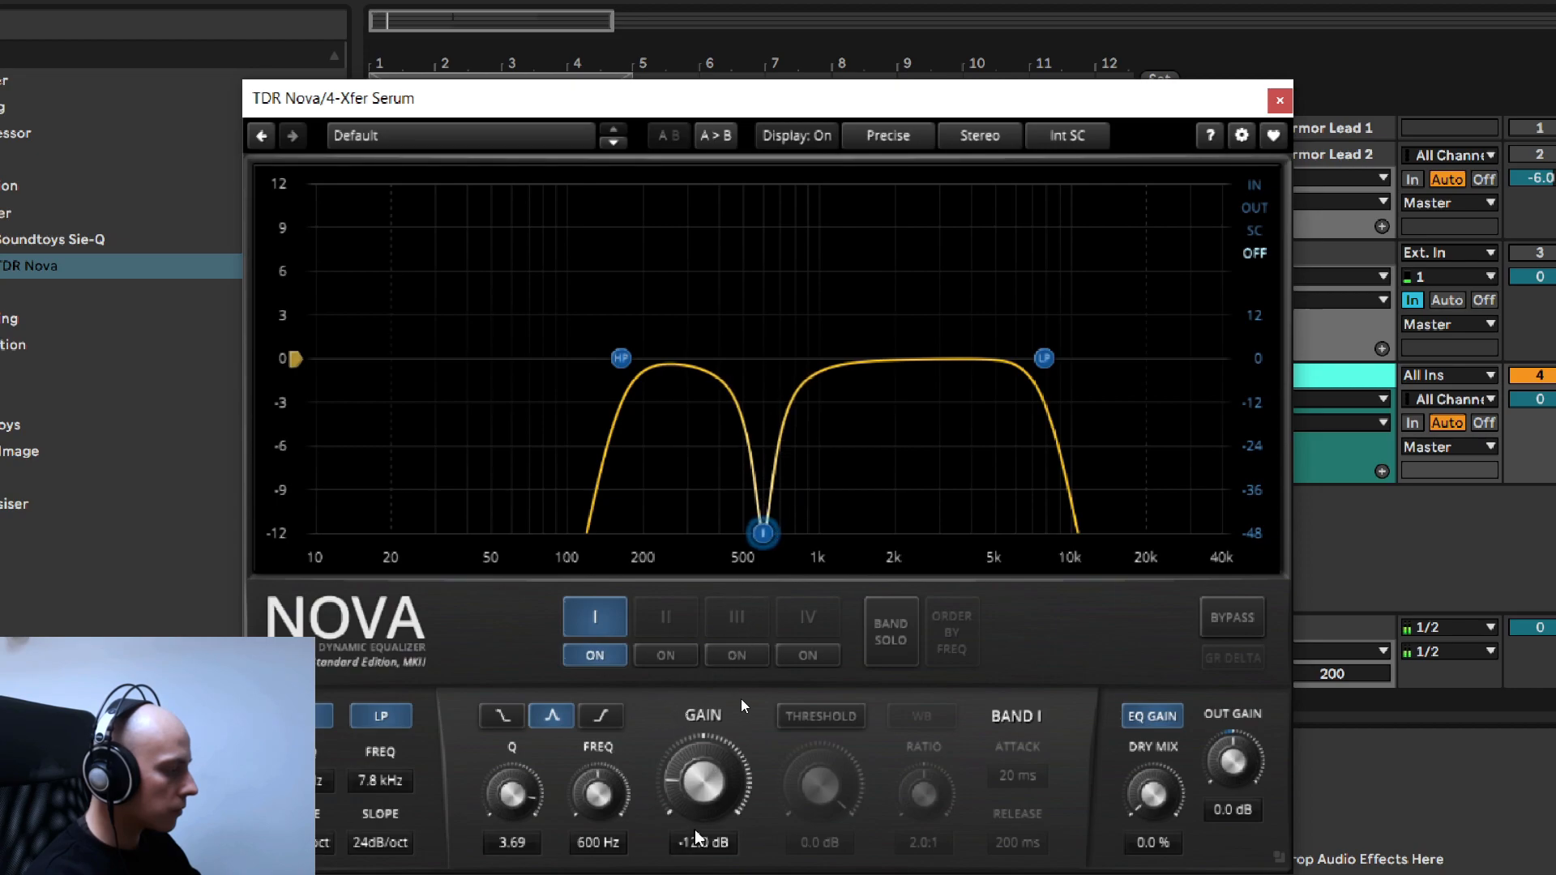
- Ease band I's gain to -8.0 dB and widen the cut by lowering its Q to about 2.43
scroll(703, 843, up, 4)
scroll(703, 843, up, 3)
scroll(704, 842, down, 5)
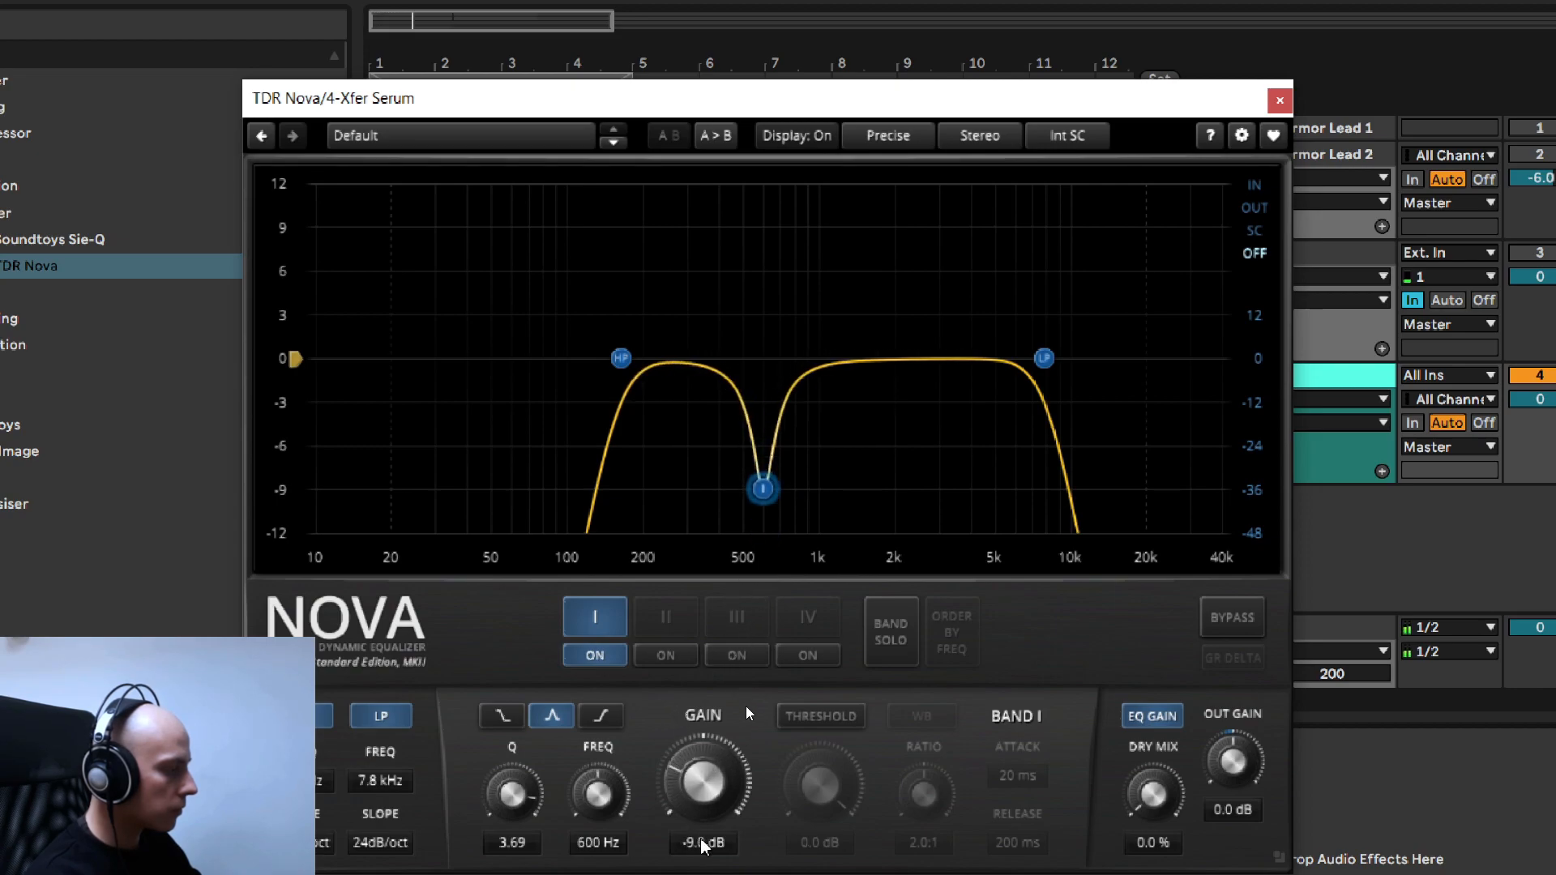
scroll(703, 842, up, 3)
scroll(704, 842, down, 2)
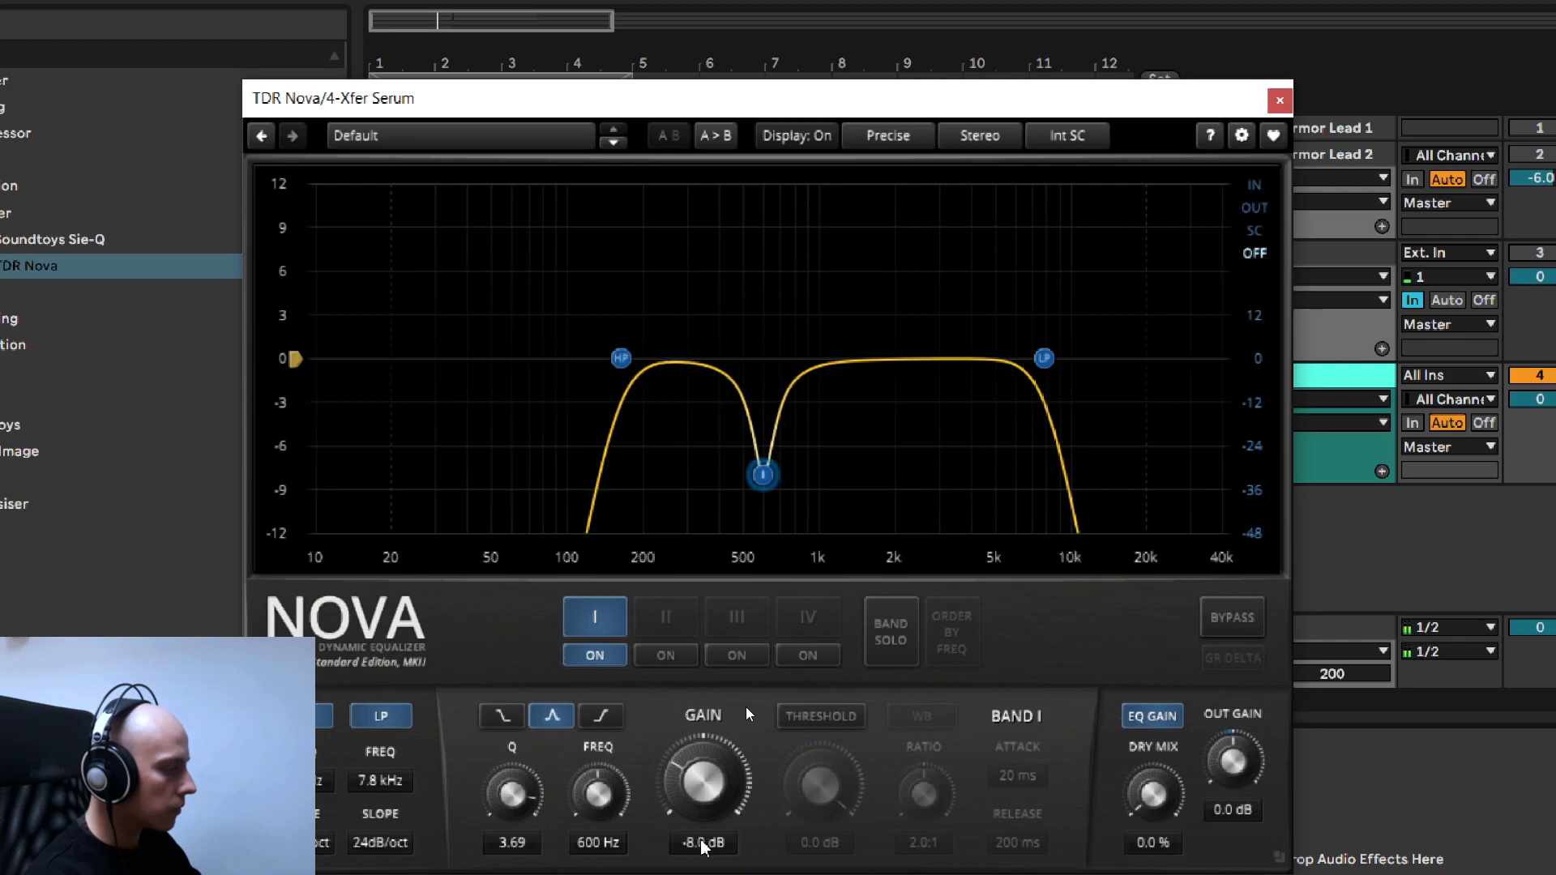
scroll(704, 843, up, 1)
scroll(503, 846, down, 4)
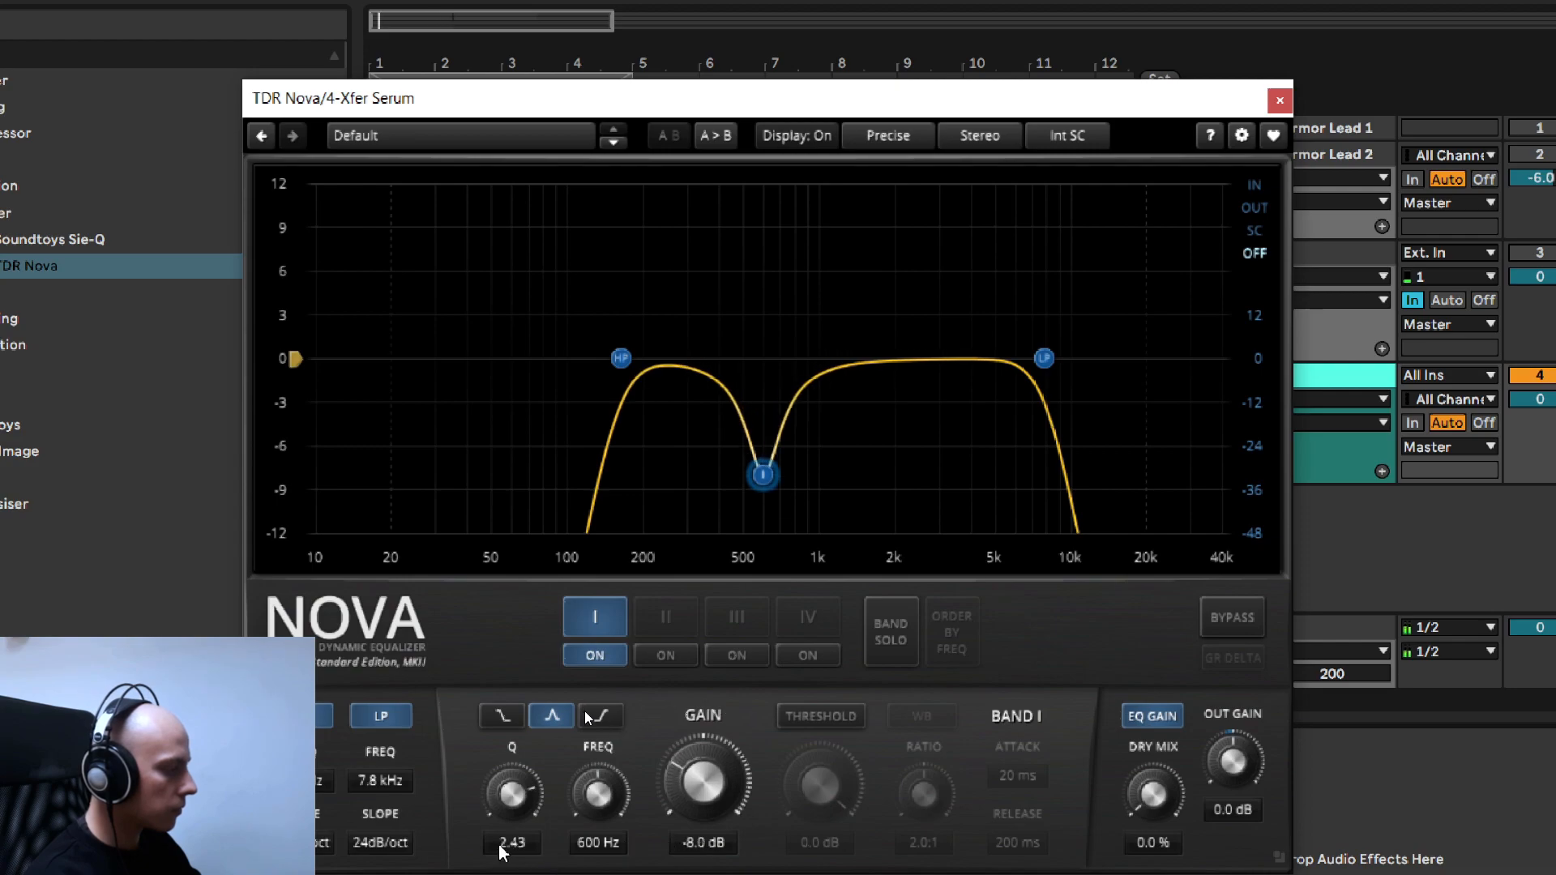
scroll(502, 847, down, 2)
scroll(502, 847, up, 4)
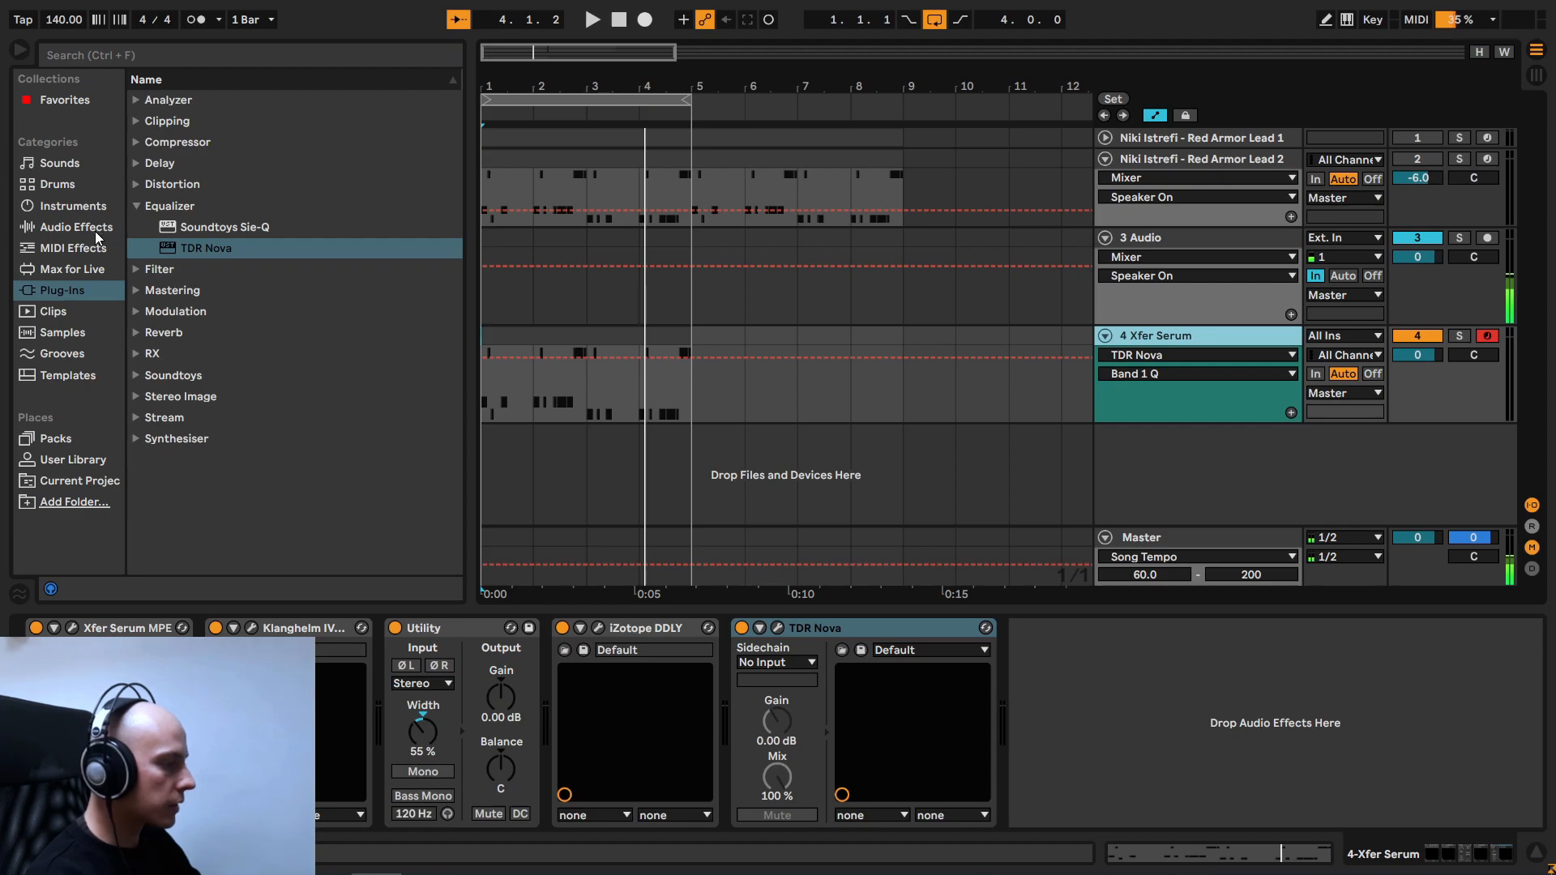
- Add Live's Drum Buss audio effect from Drive & Color after TDR Nova on the Xfer Serum track
click(95, 232)
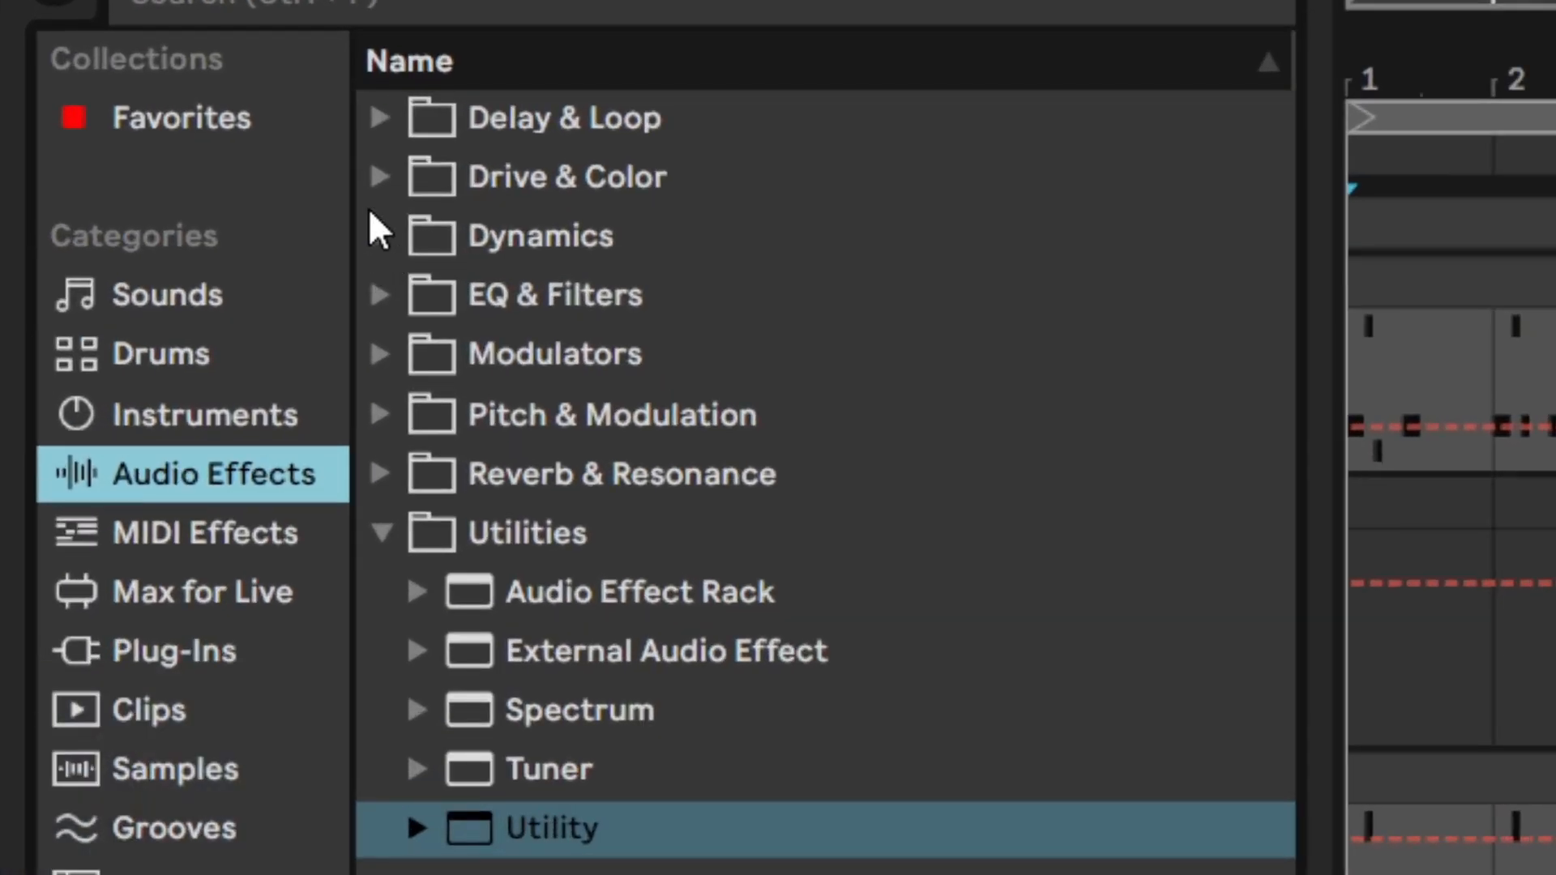
click(134, 121)
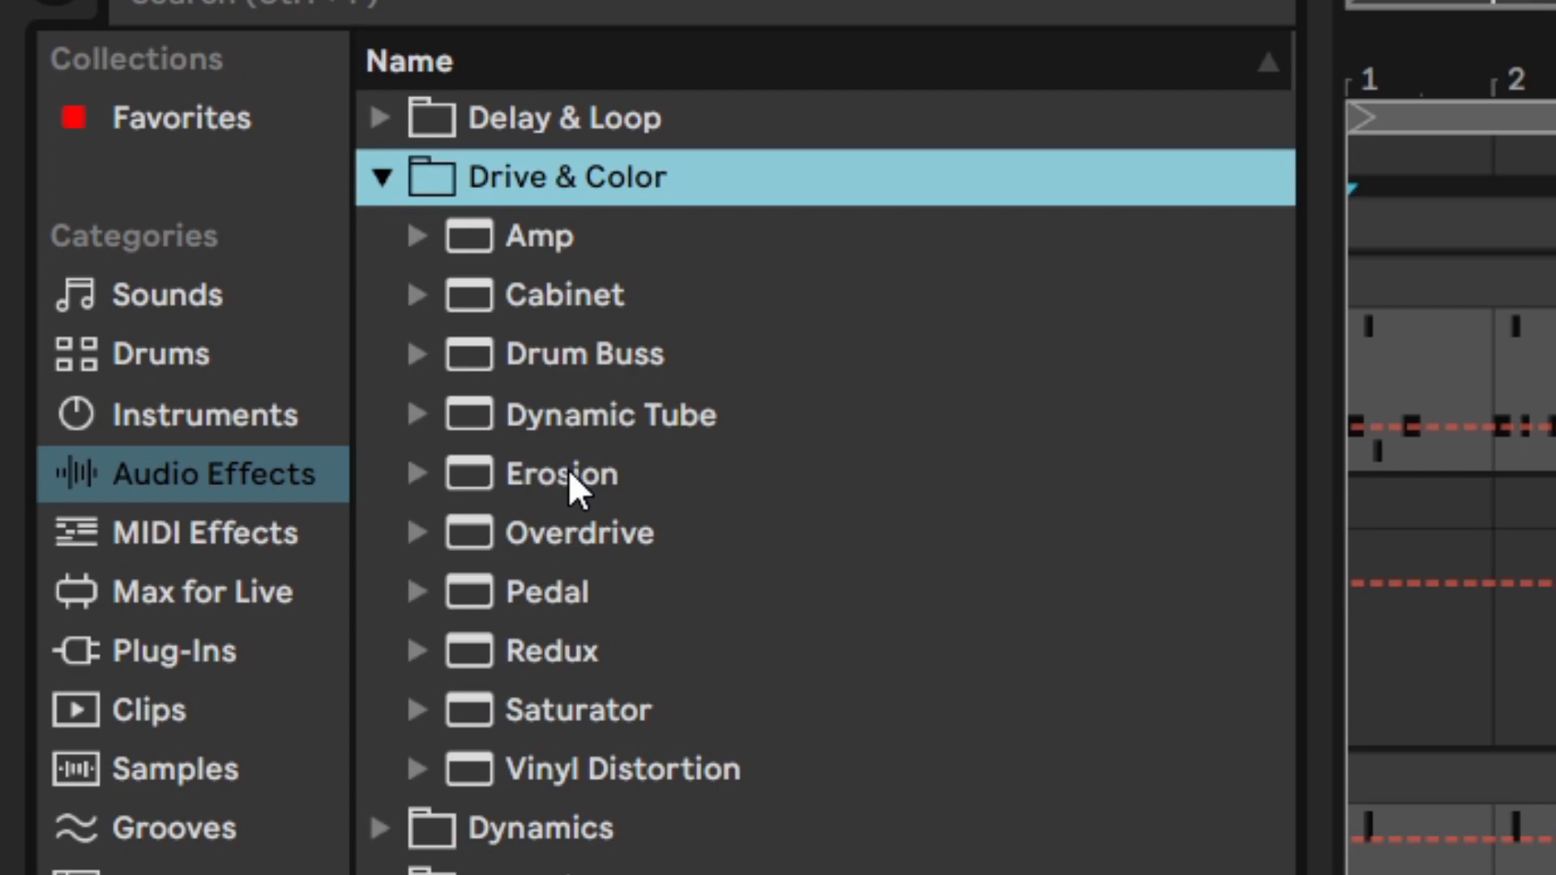
click(542, 362)
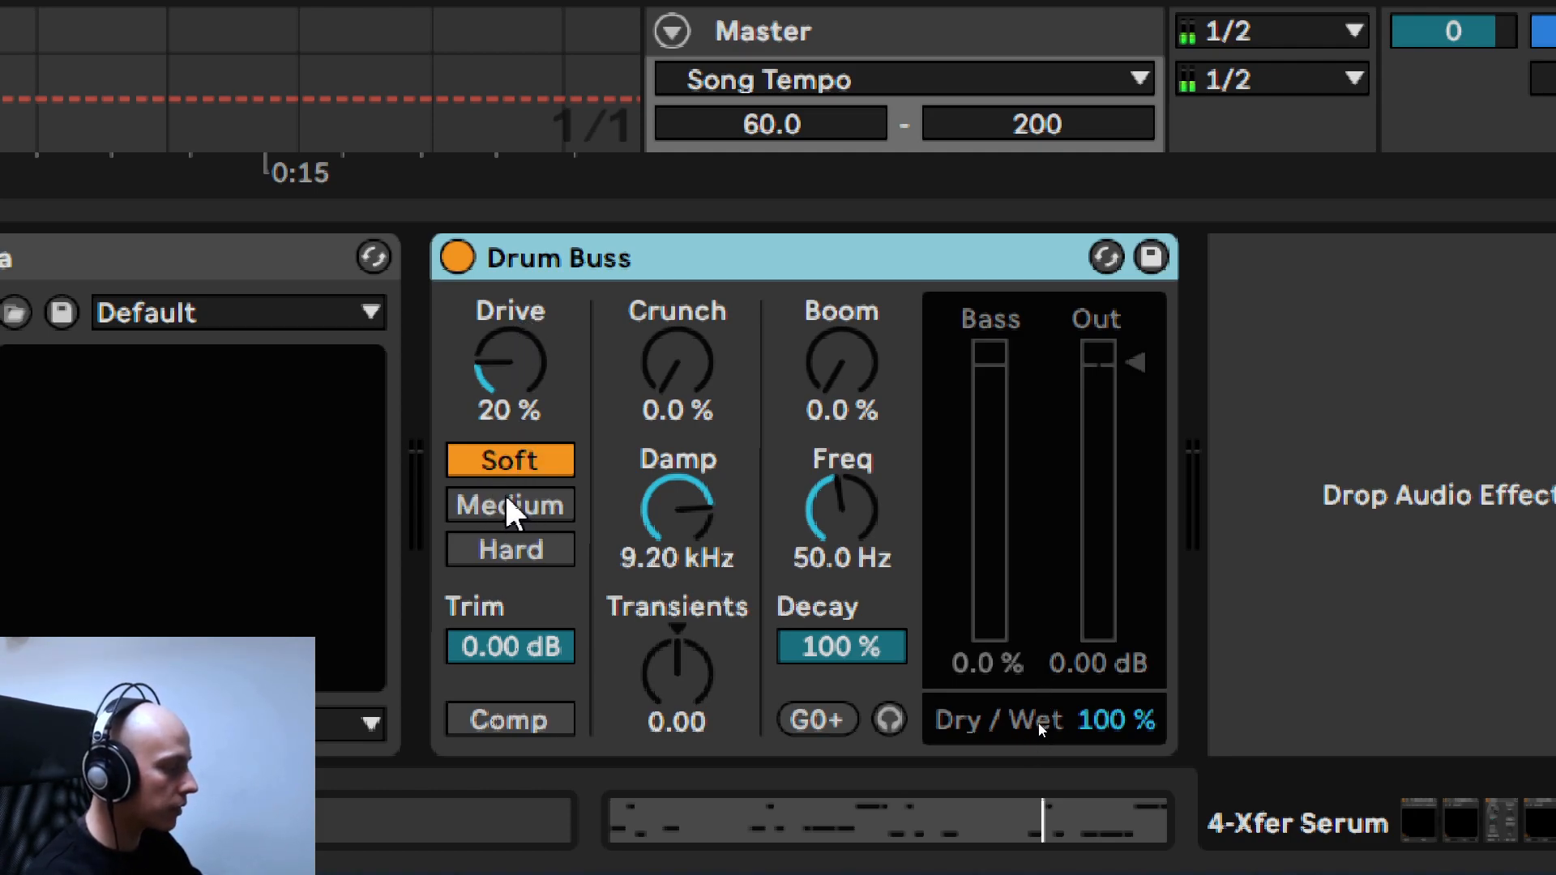
- Play the pattern, raise Drum Buss's Drive to 39 % and choose Medium distortion after comparing Soft and Hard
key(space)
drag(499, 422, 498, 389)
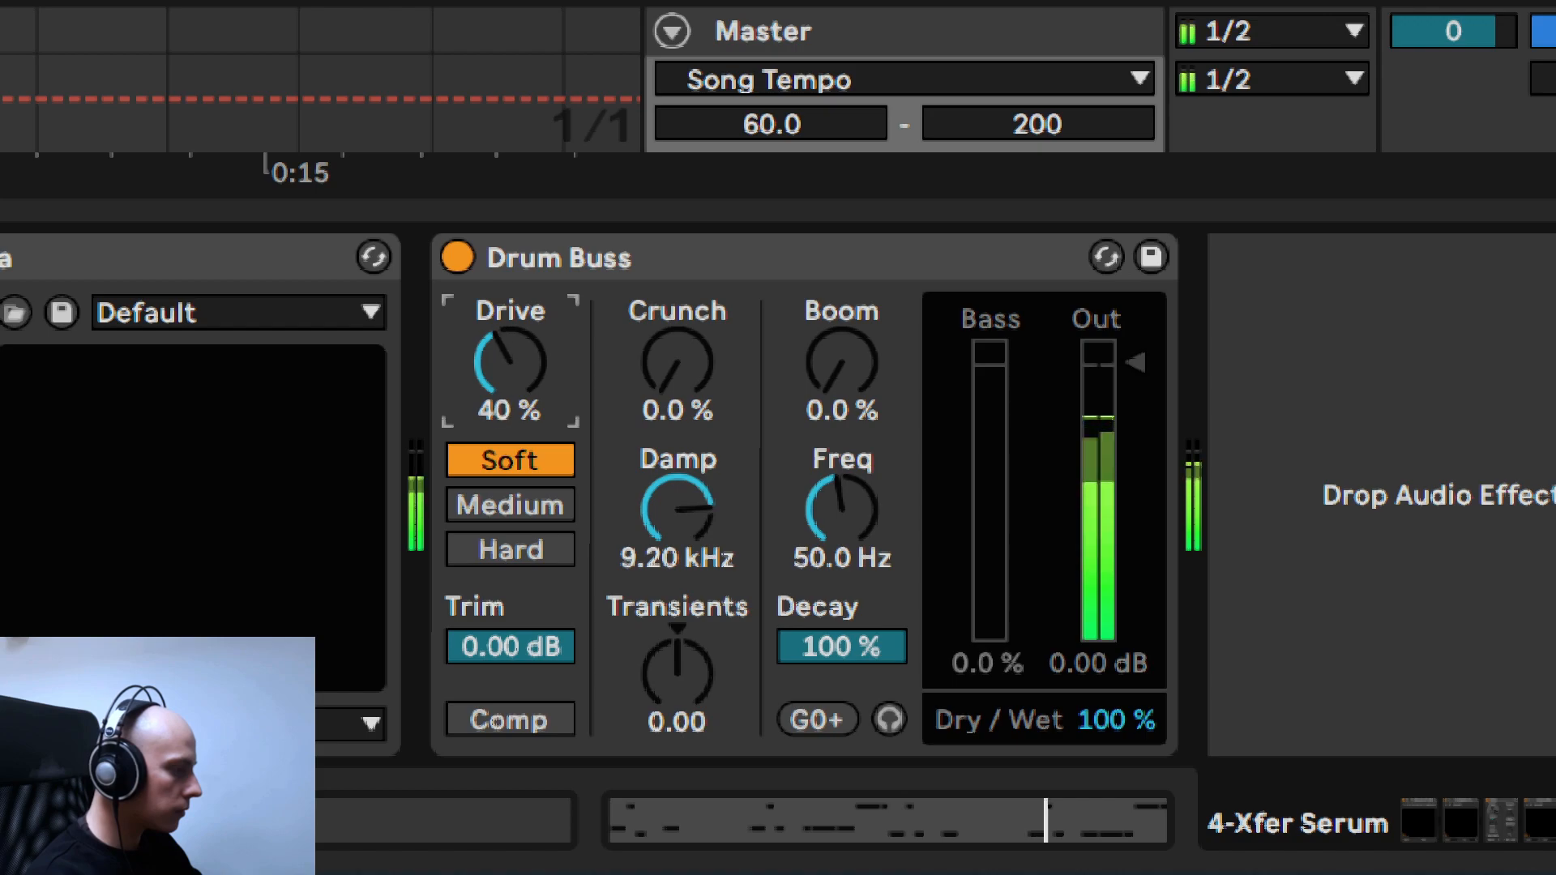
click(514, 510)
click(530, 551)
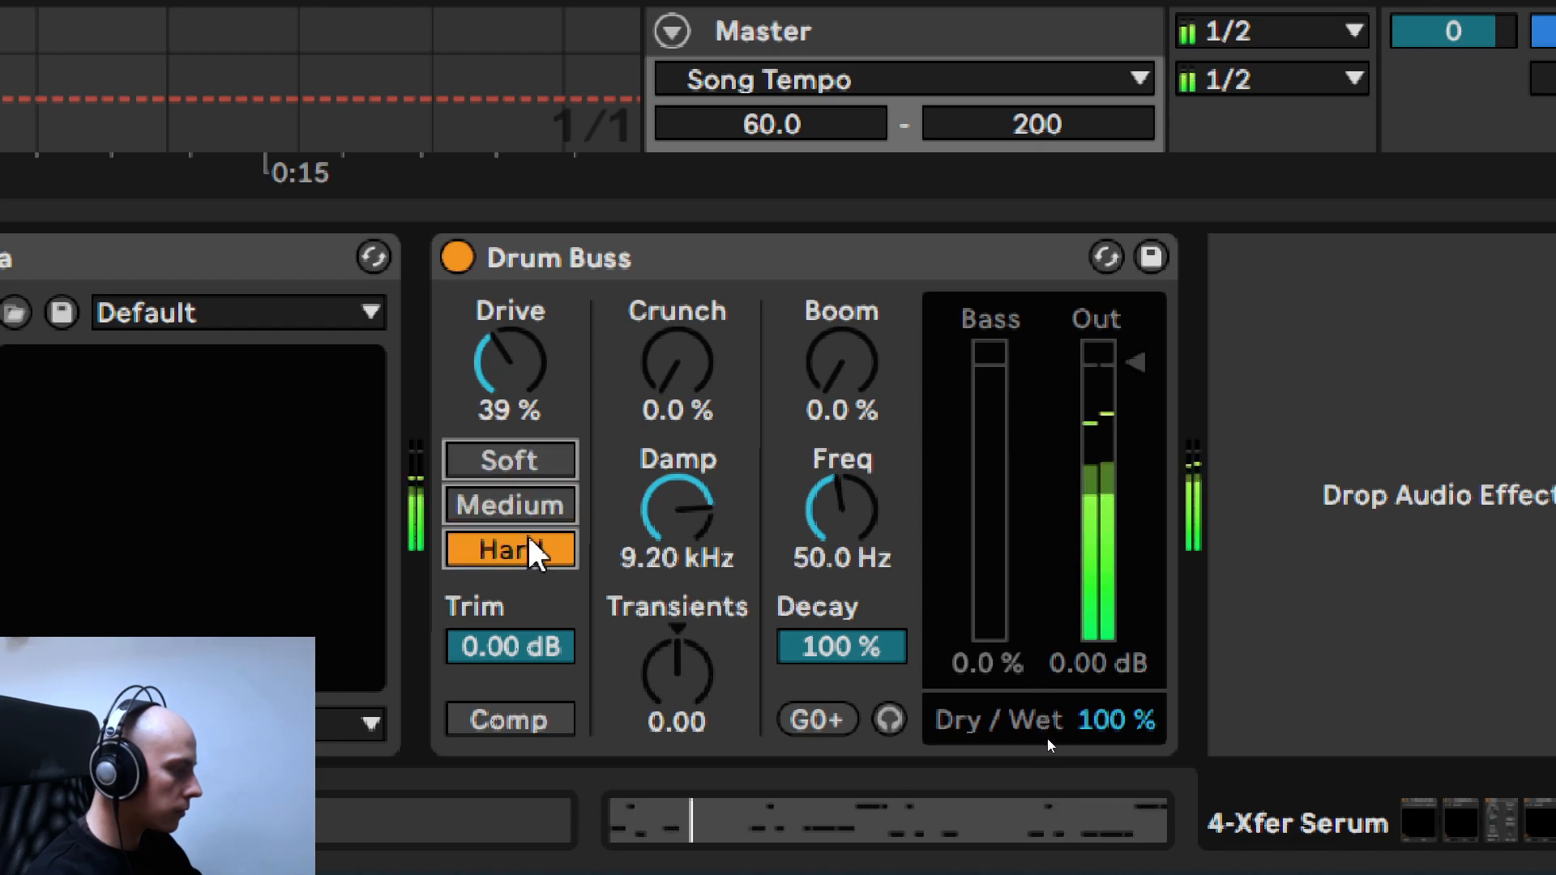
click(535, 497)
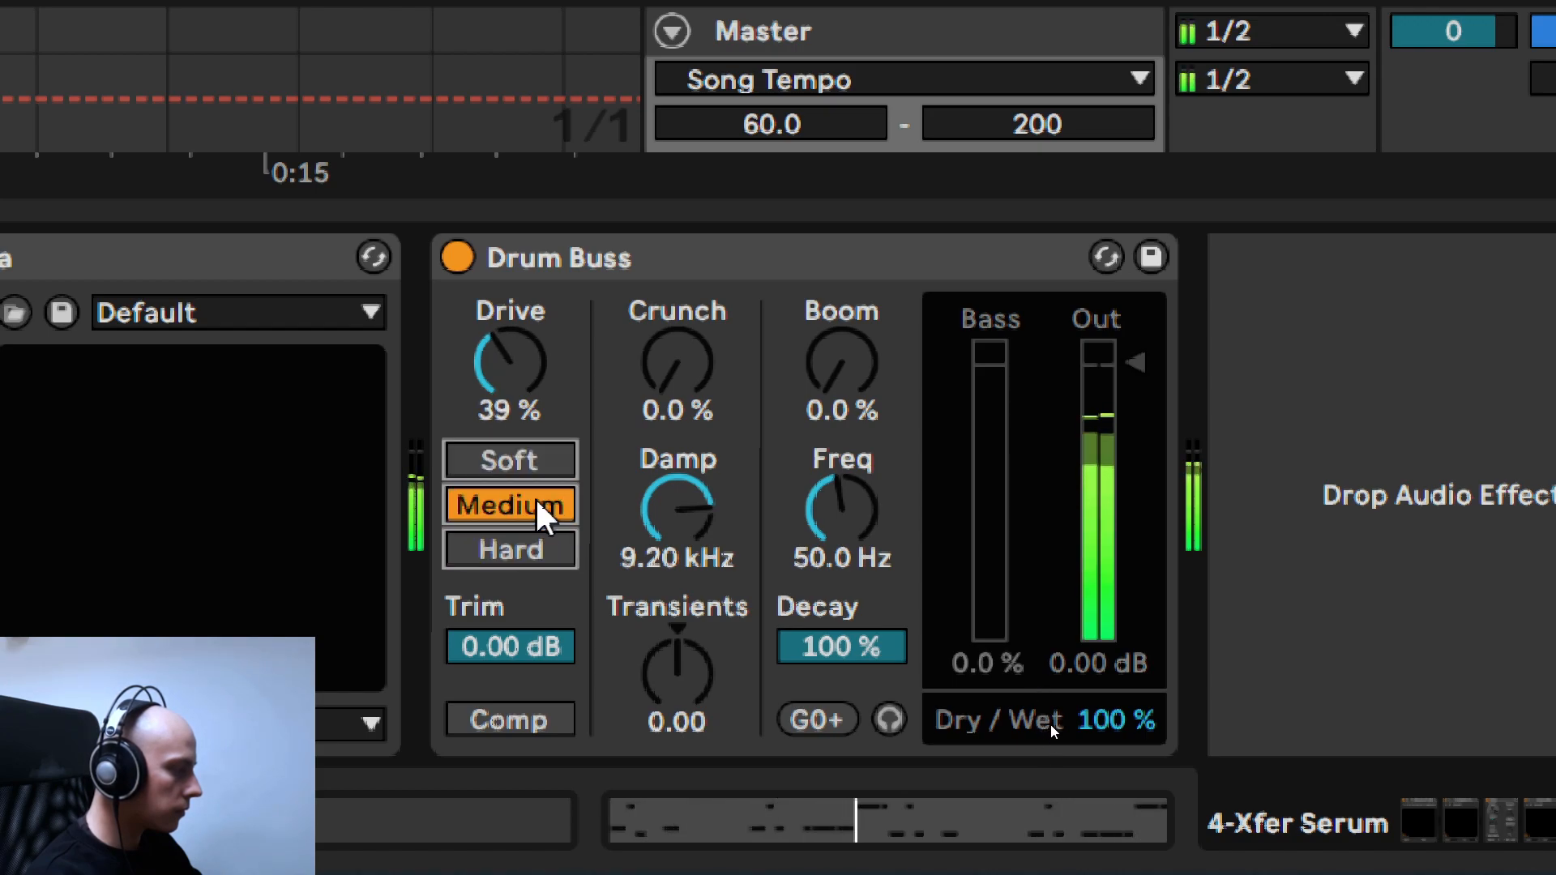
click(529, 463)
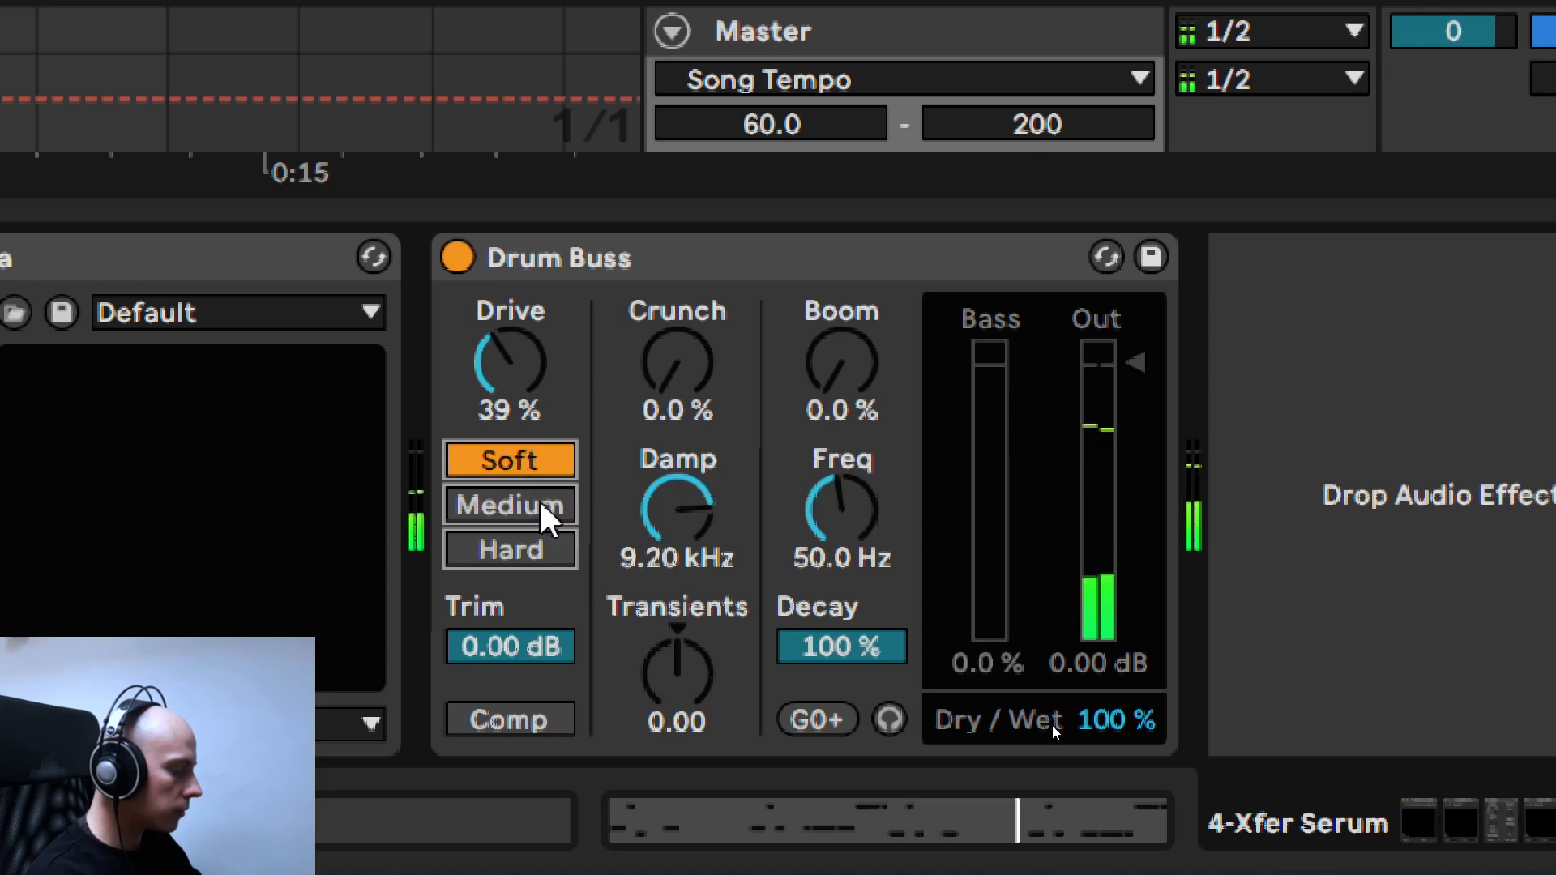
click(540, 498)
- Audition Drum Buss's Drive up to 43 %, settle on 35 % and compare the device bypassed and active
drag(523, 316, 523, 308)
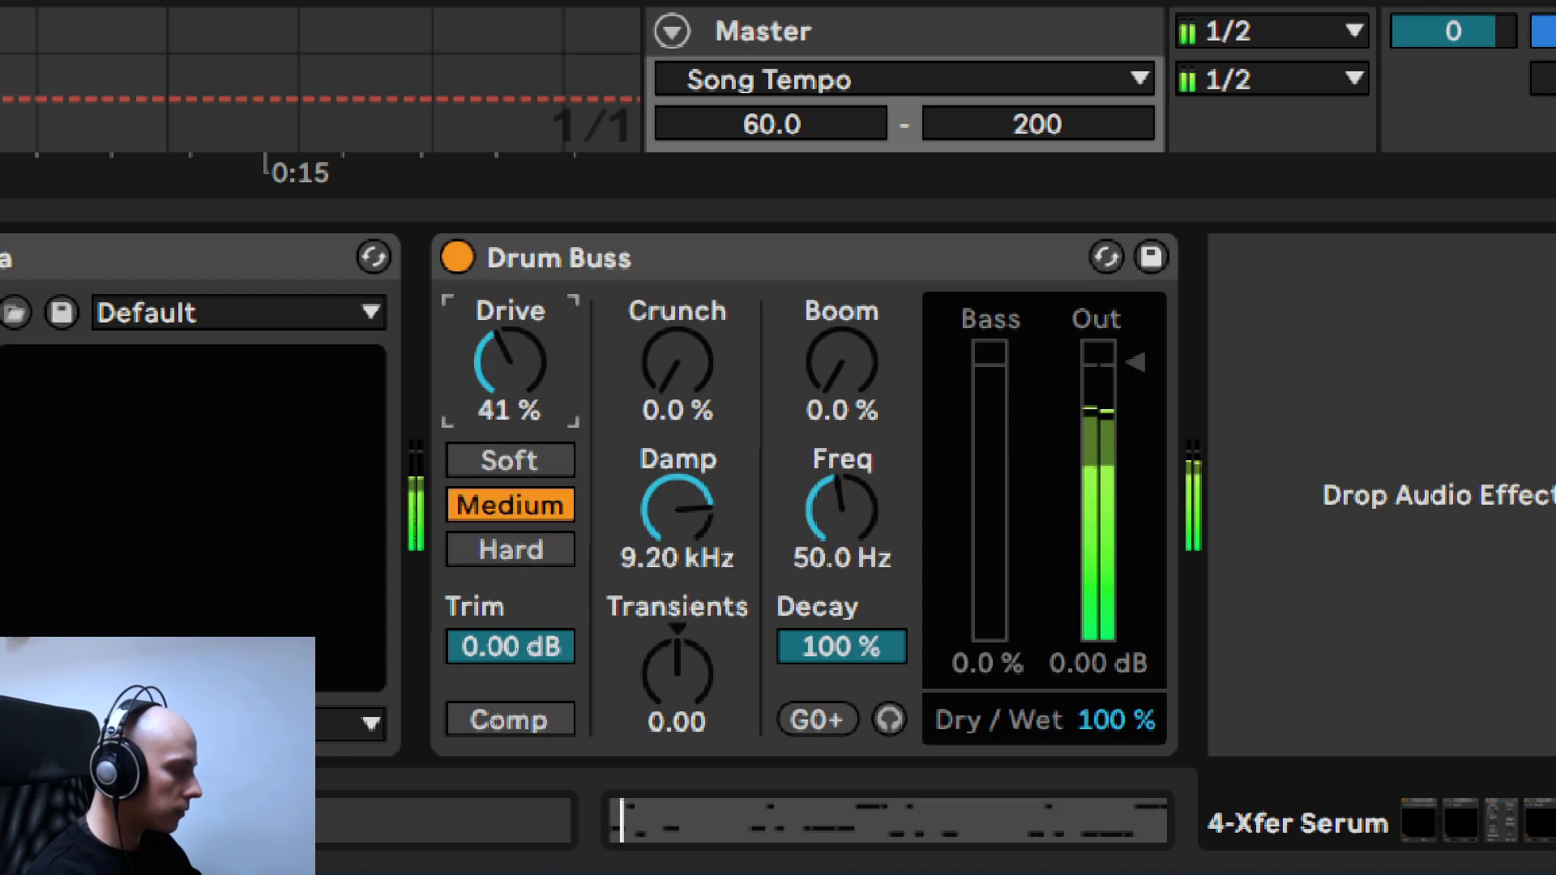
drag(509, 362, 510, 371)
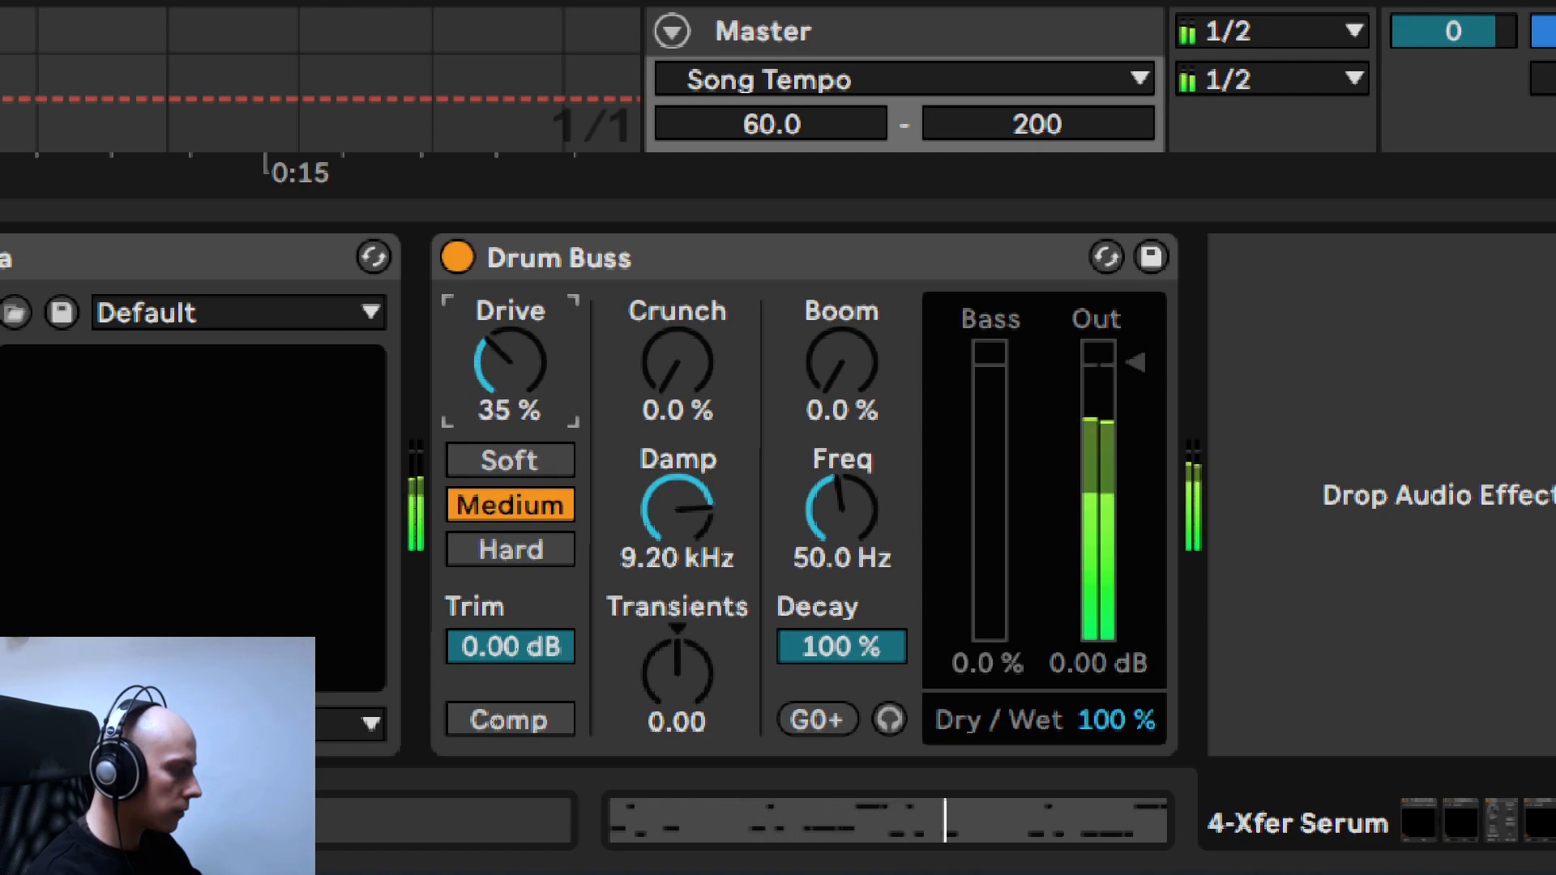
drag(509, 363, 509, 340)
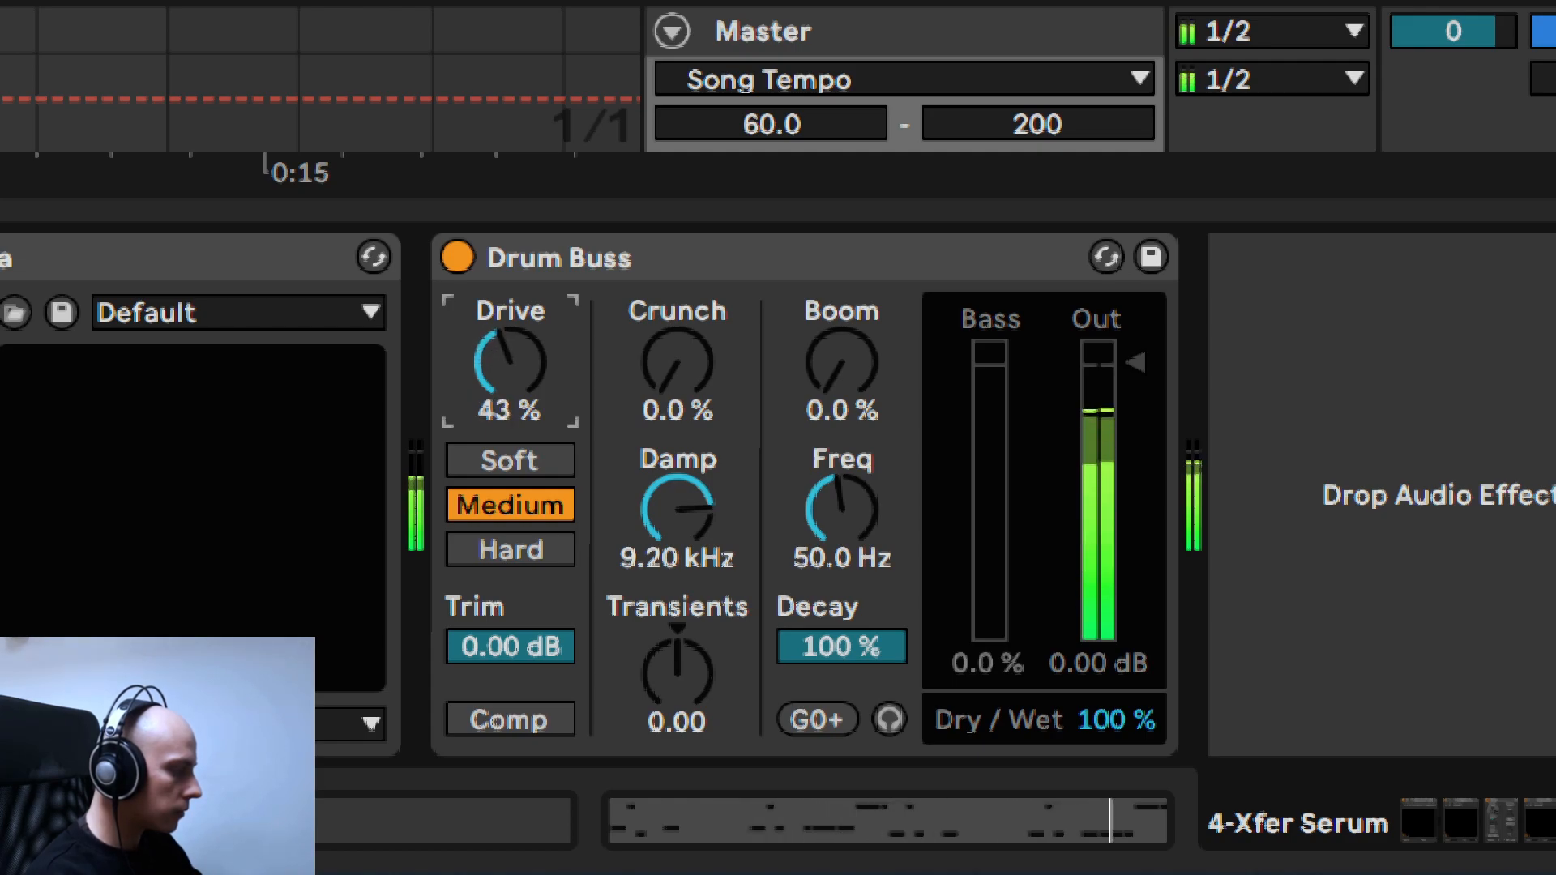
drag(510, 362, 510, 363)
click(456, 258)
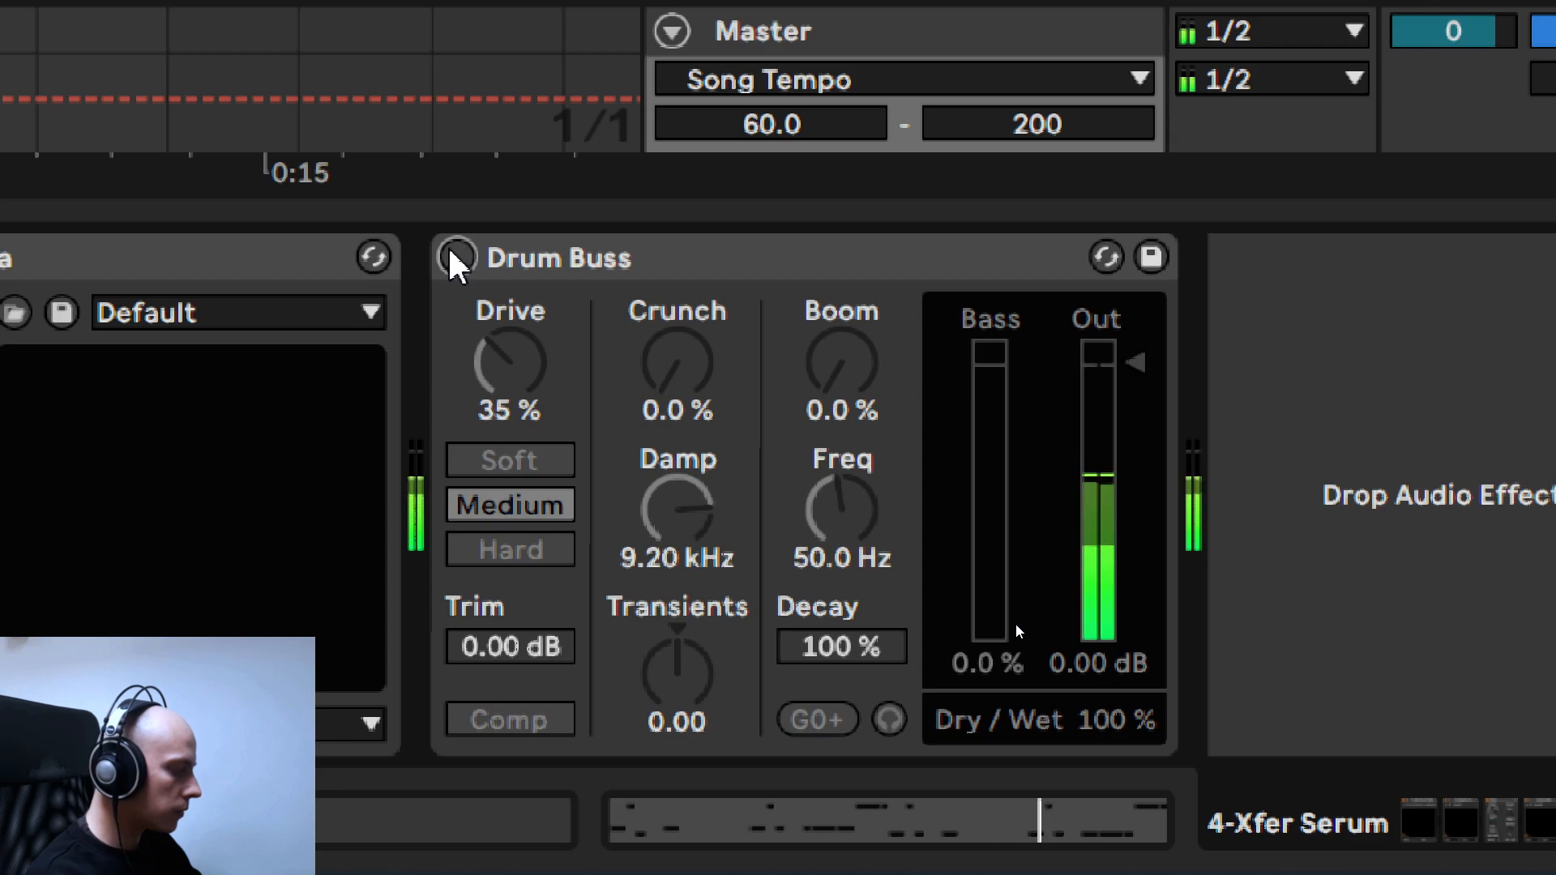
click(456, 258)
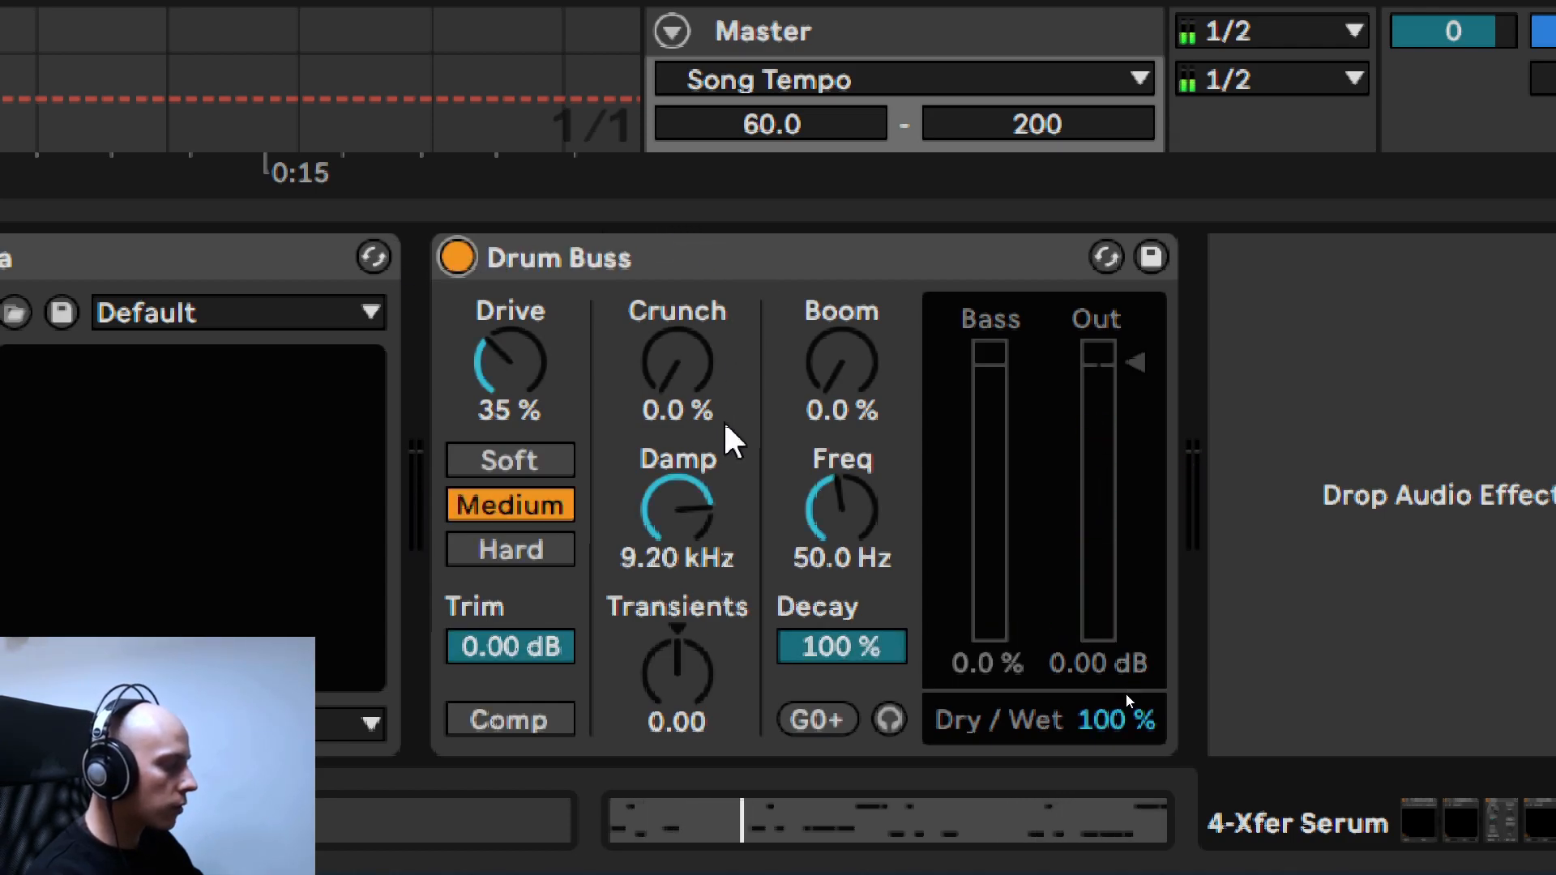
- Lower Drum Buss's Damp to 7.39 kHz and audition its Dry/Wet balance, ending at 100 %
mouse_move(685, 516)
mouse_down()
mouse_move(685, 579)
mouse_move(684, 503)
mouse_up()
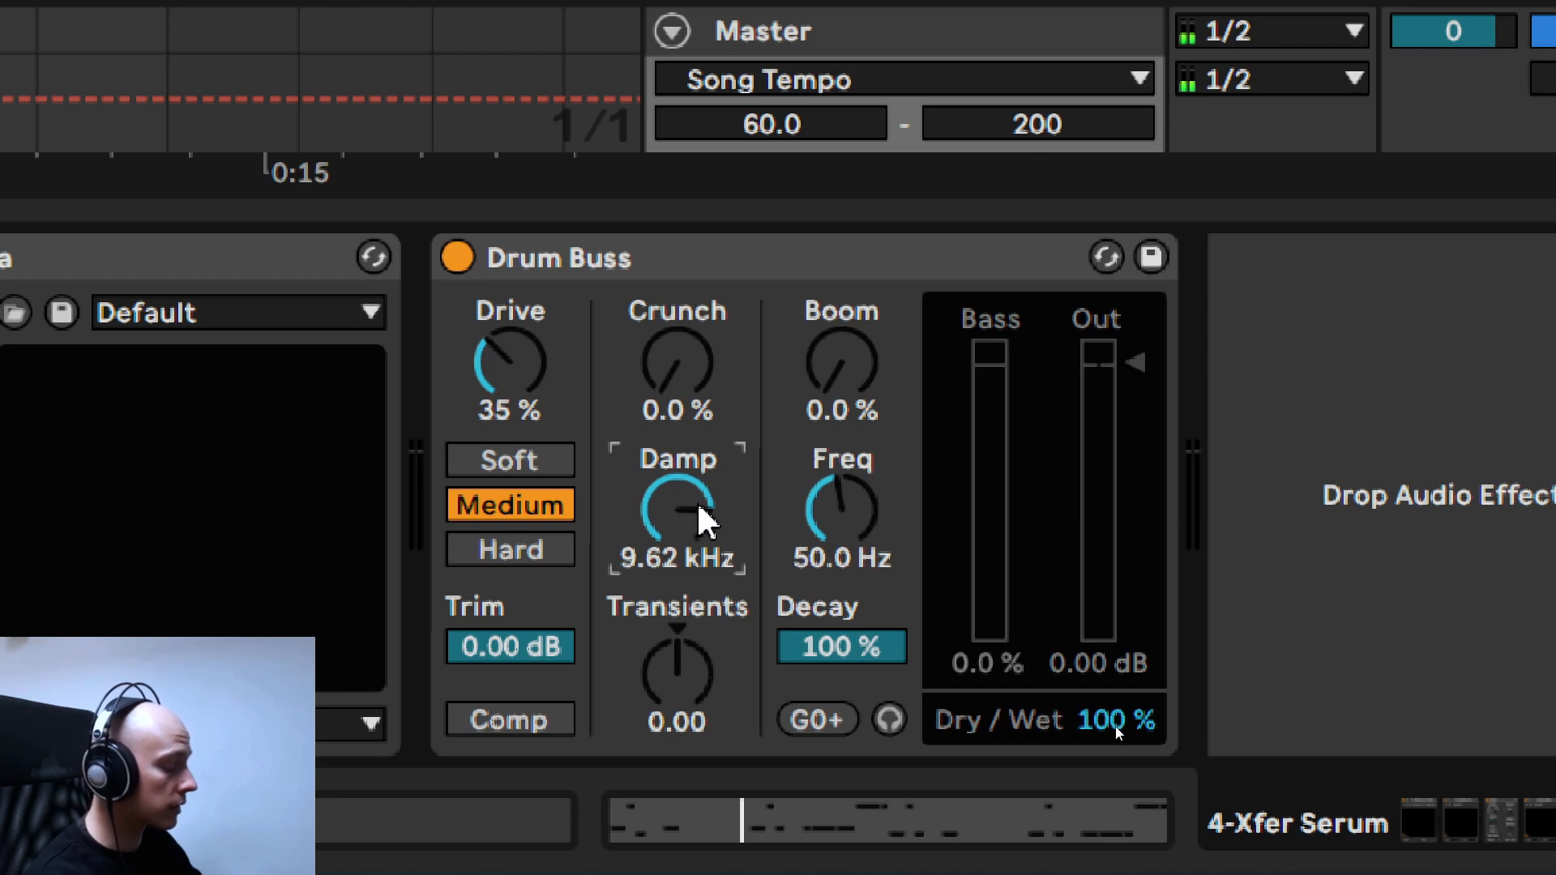
mouse_move(681, 521)
mouse_down()
mouse_move(681, 579)
mouse_move(681, 536)
mouse_up()
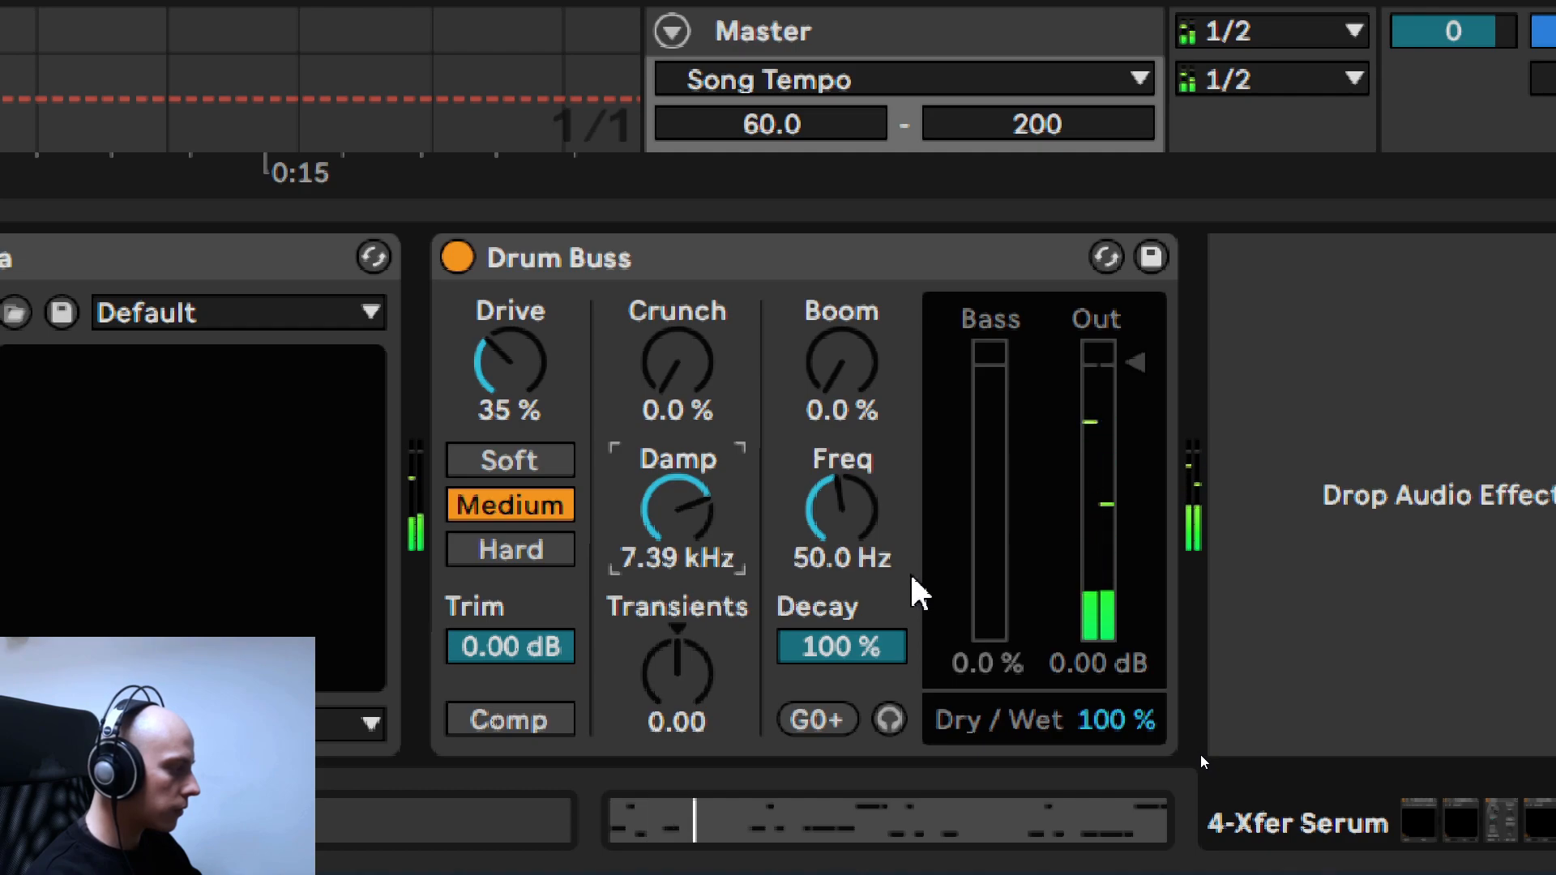
click(1082, 724)
mouse_move(1082, 723)
mouse_down()
mouse_move(1081, 754)
mouse_move(1082, 723)
mouse_up()
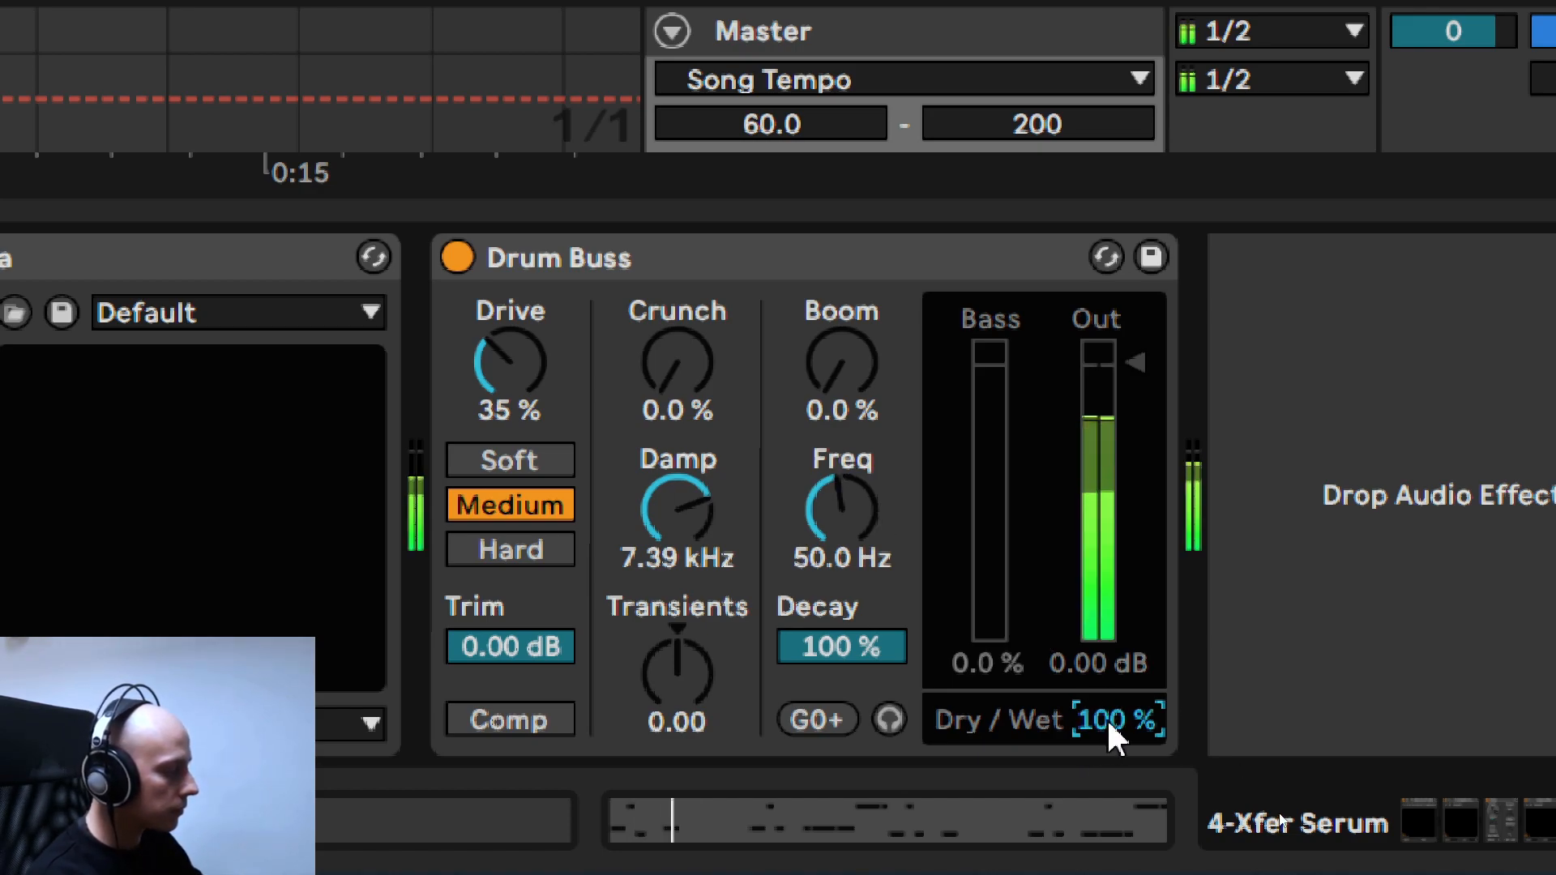
- Lower Drum Buss's Dry/Wet balance to 35 % and compare the device bypassed and active
drag(1110, 725, 1110, 750)
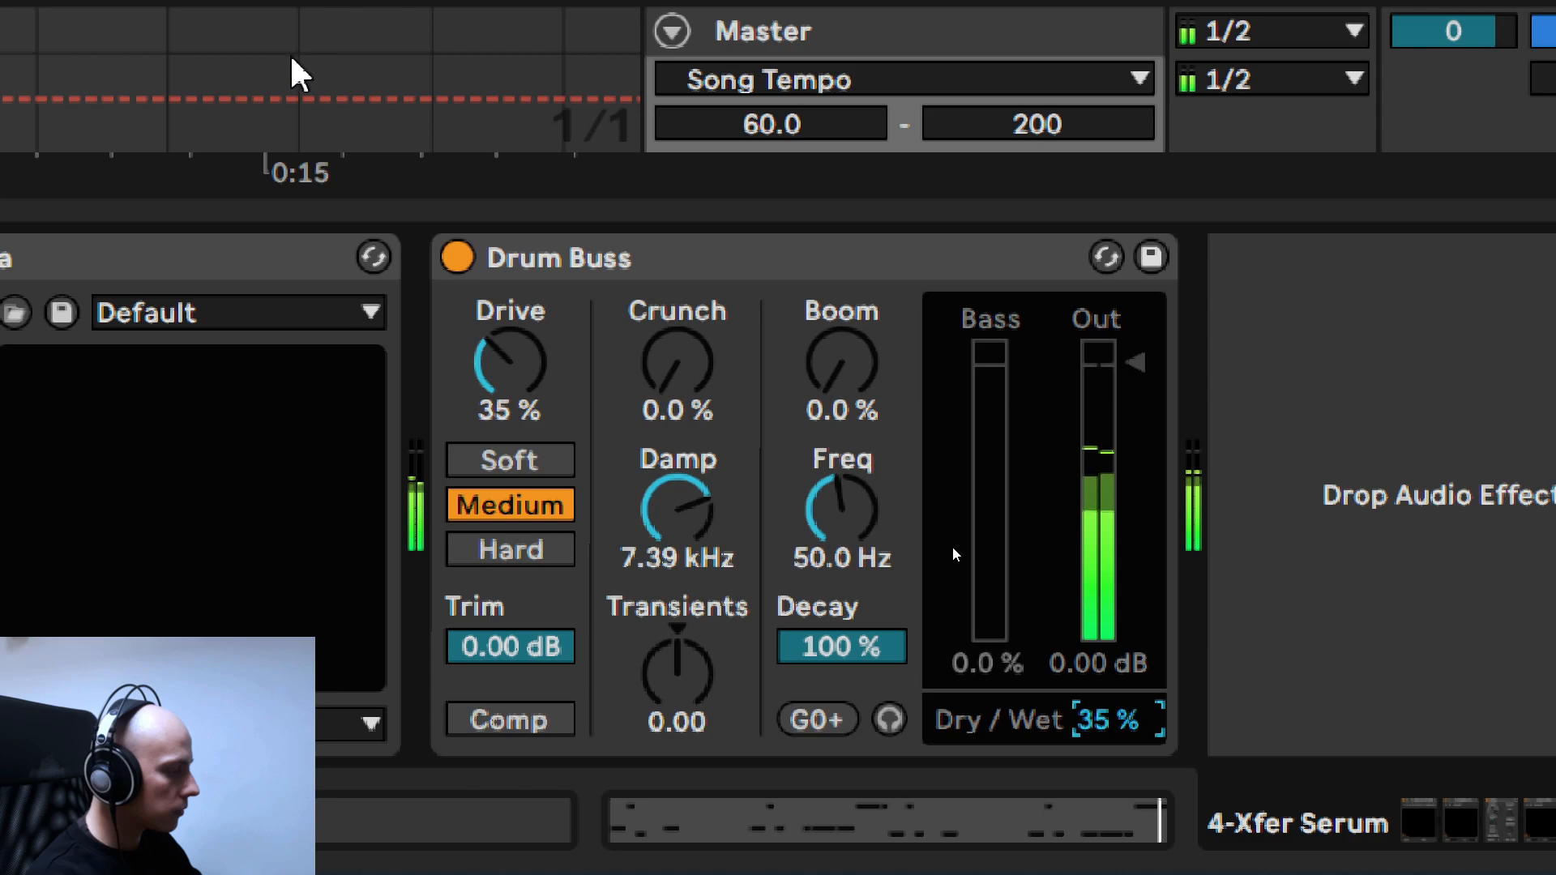
click(457, 257)
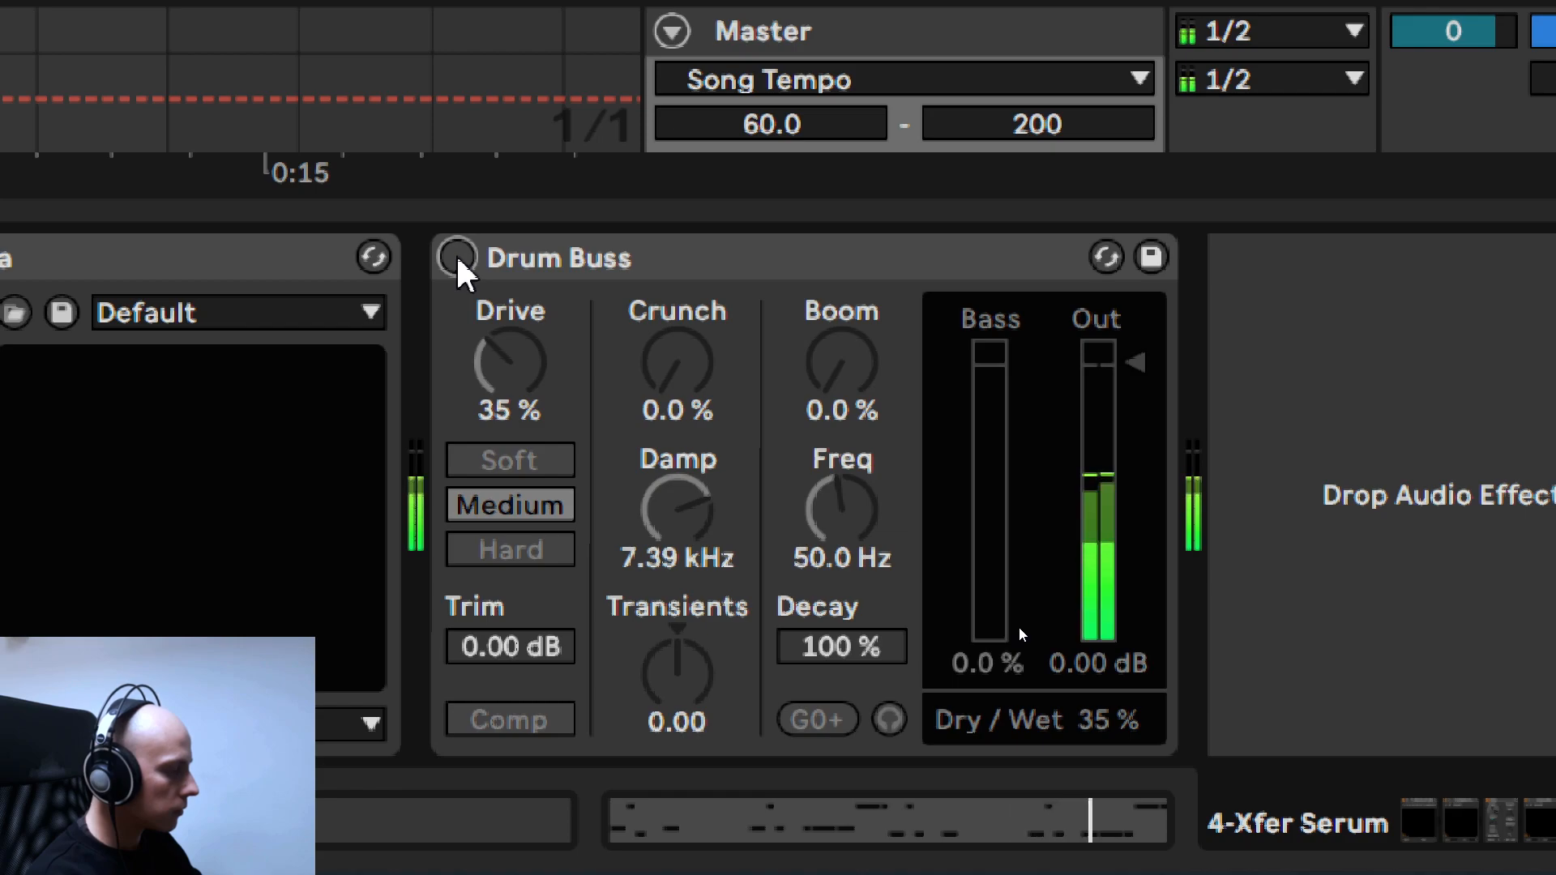
click(457, 257)
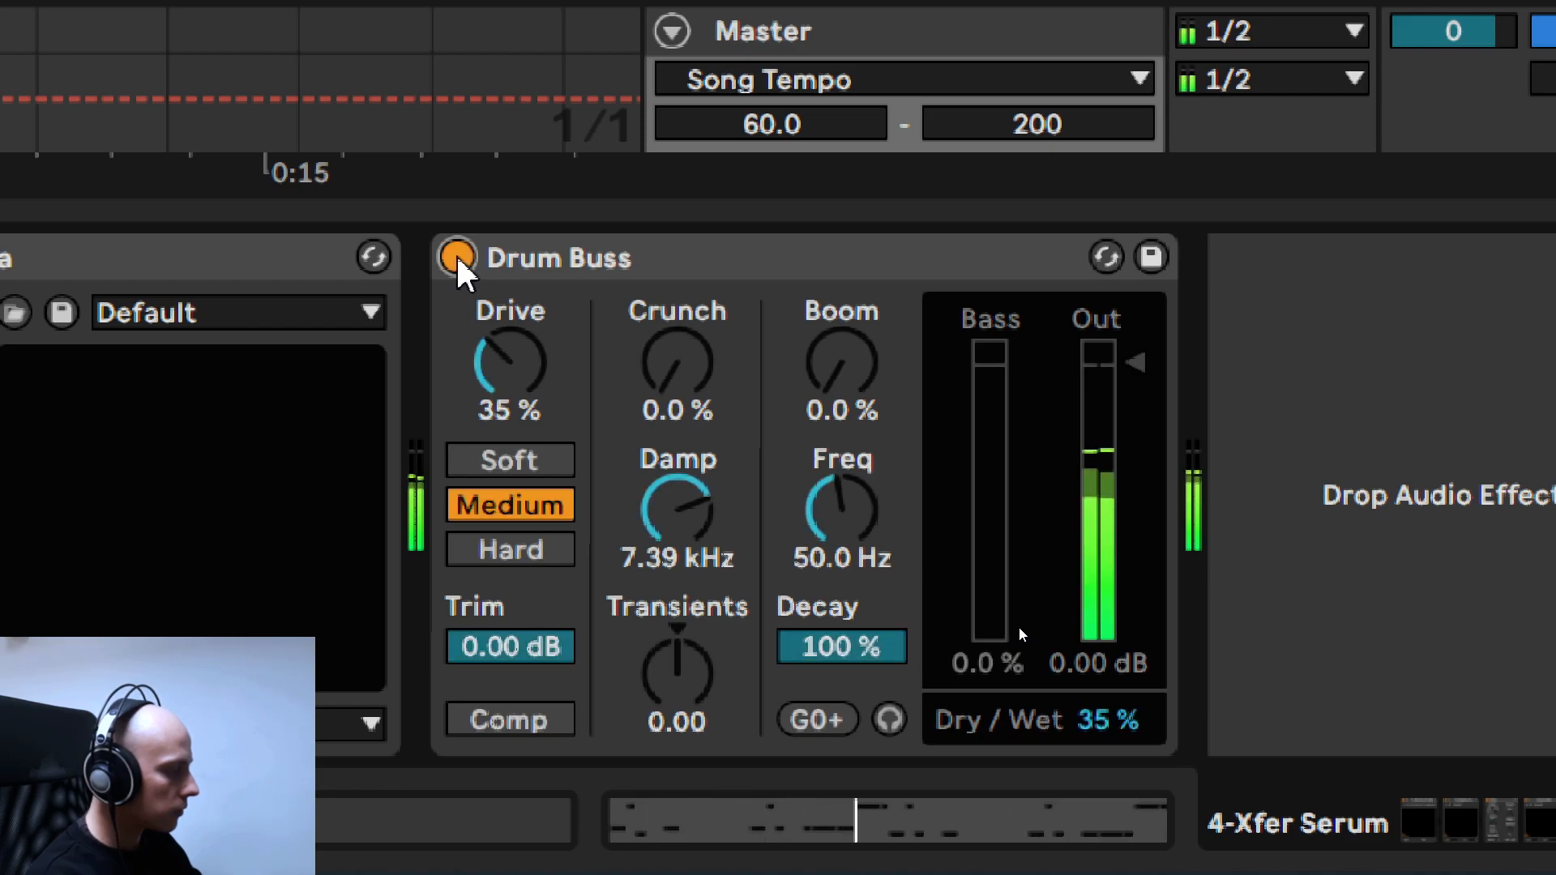
click(457, 257)
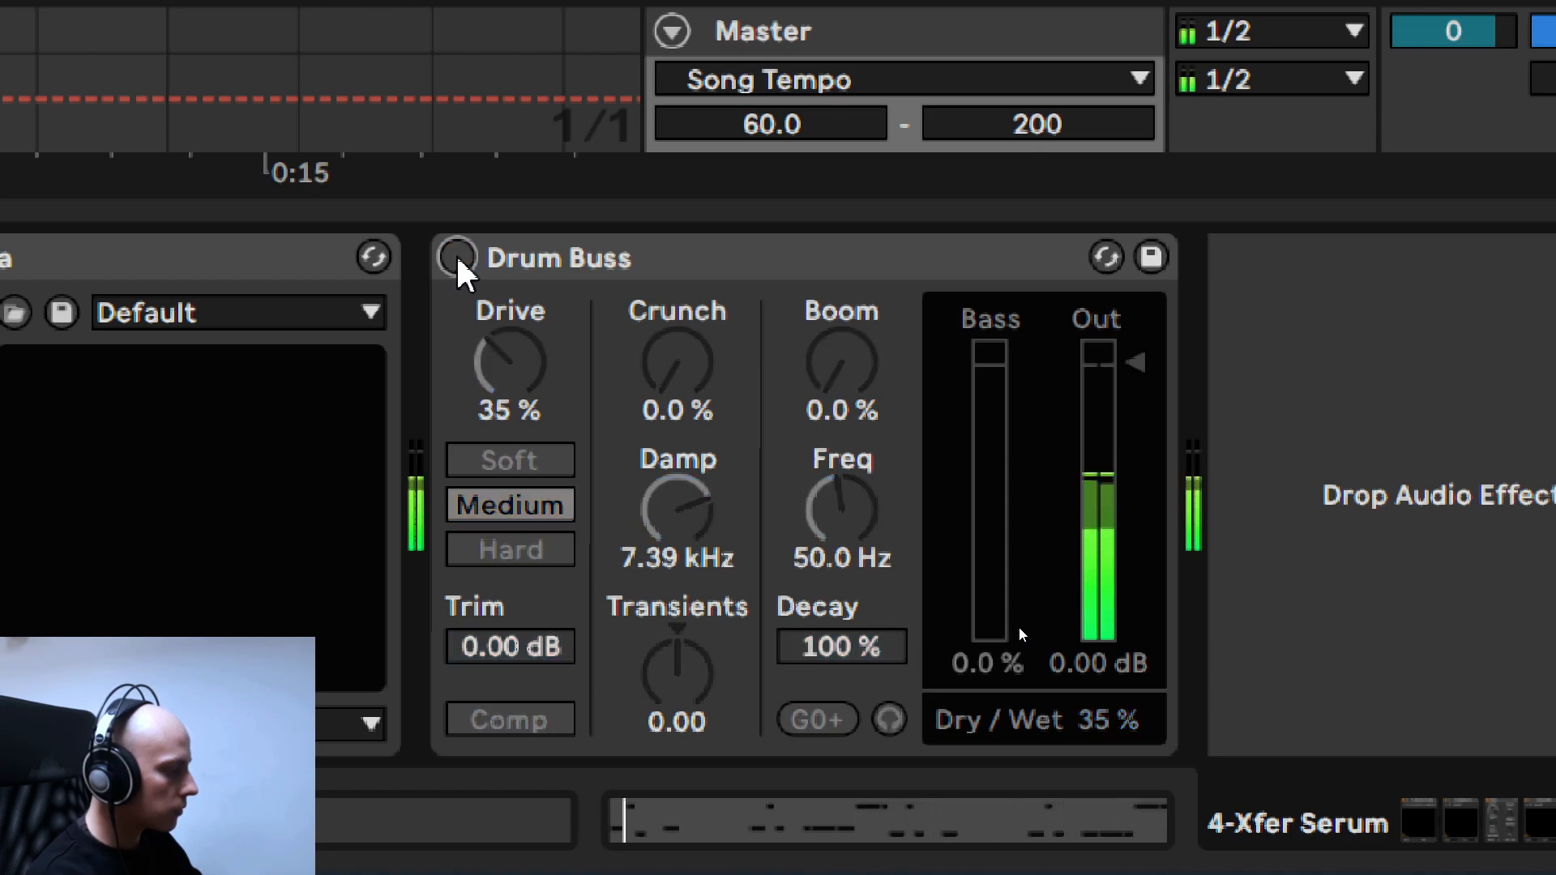
click(457, 257)
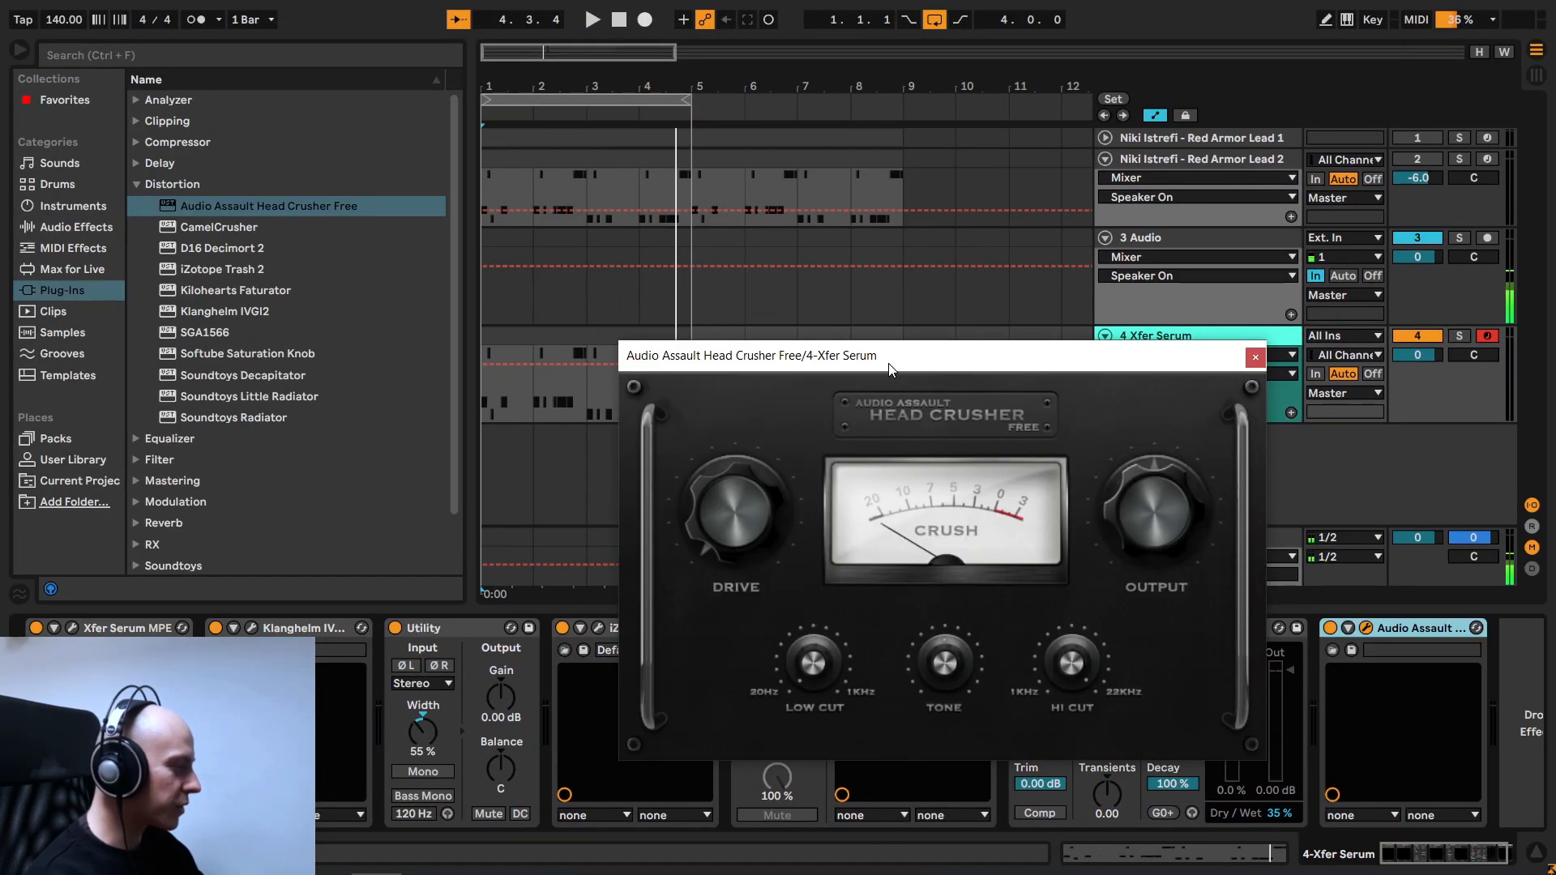
- Move the Head Crusher Free window clear of the effects chain, play the pattern and raise its Drive slightly
drag(888, 363, 752, 237)
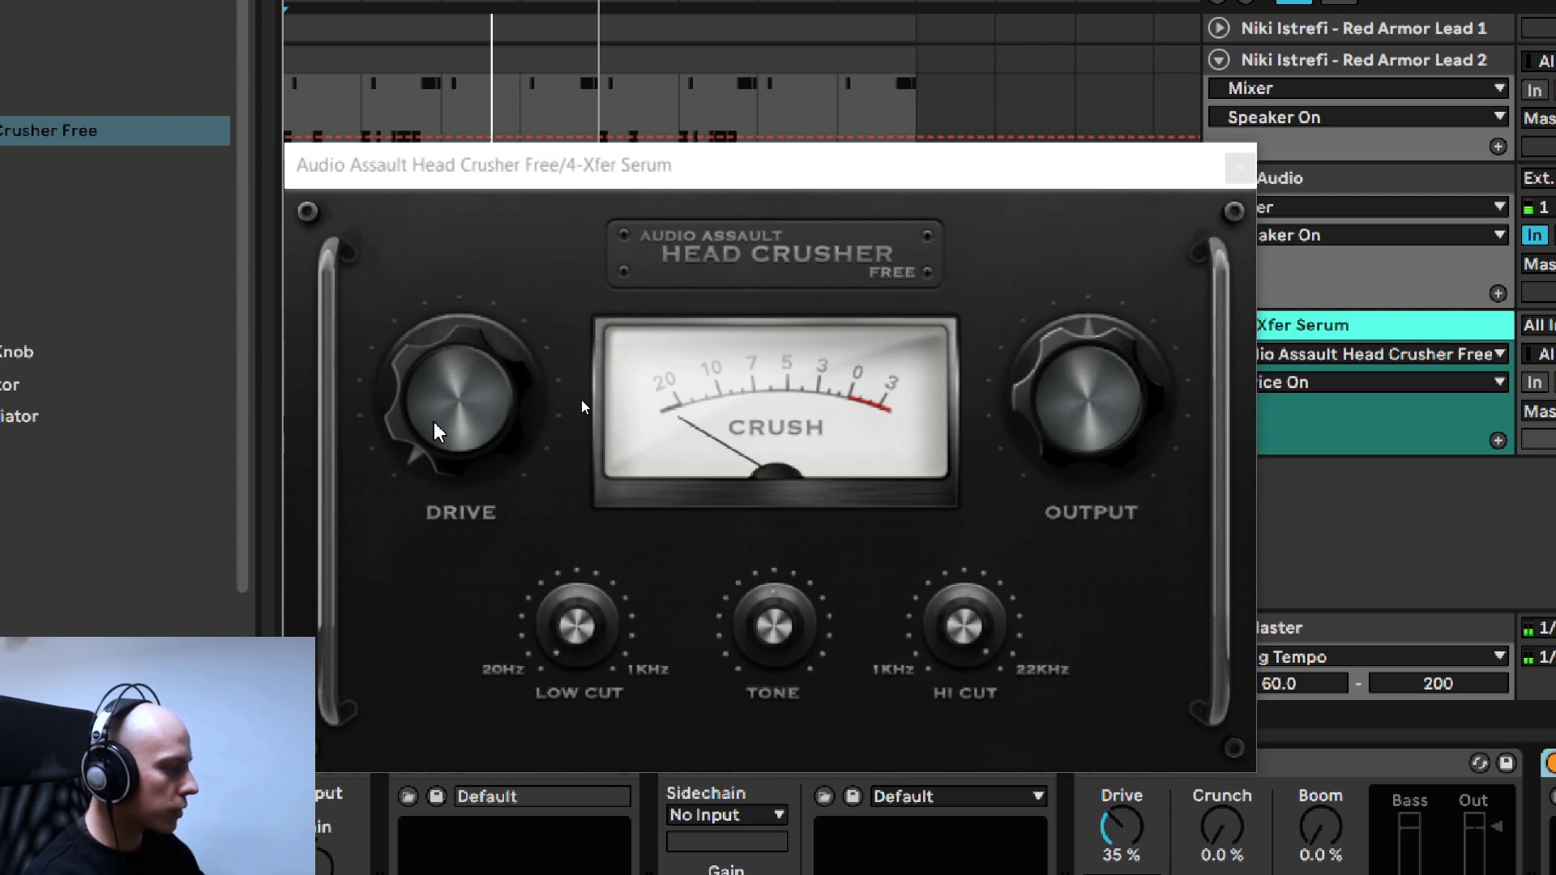
key(space)
scroll(455, 428, up, 1)
scroll(454, 428, up, 1)
drag(454, 428, 454, 393)
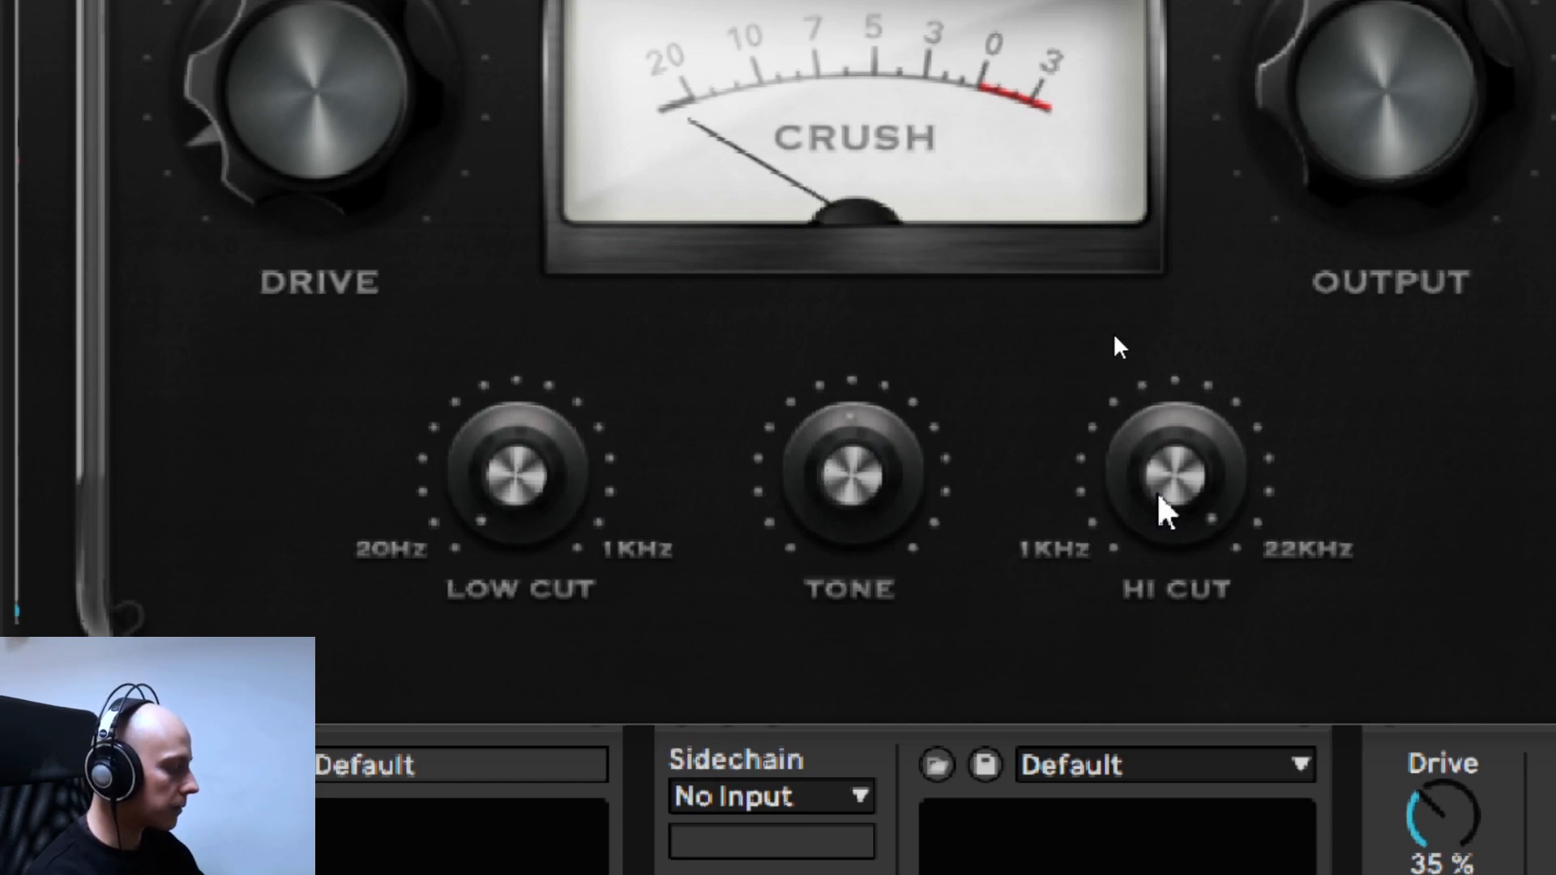
- Shape Head Crusher Free's sound by raising Low Cut slightly, reducing Hi Cut to about mid-dial and adjusting Tone
drag(525, 454, 502, 397)
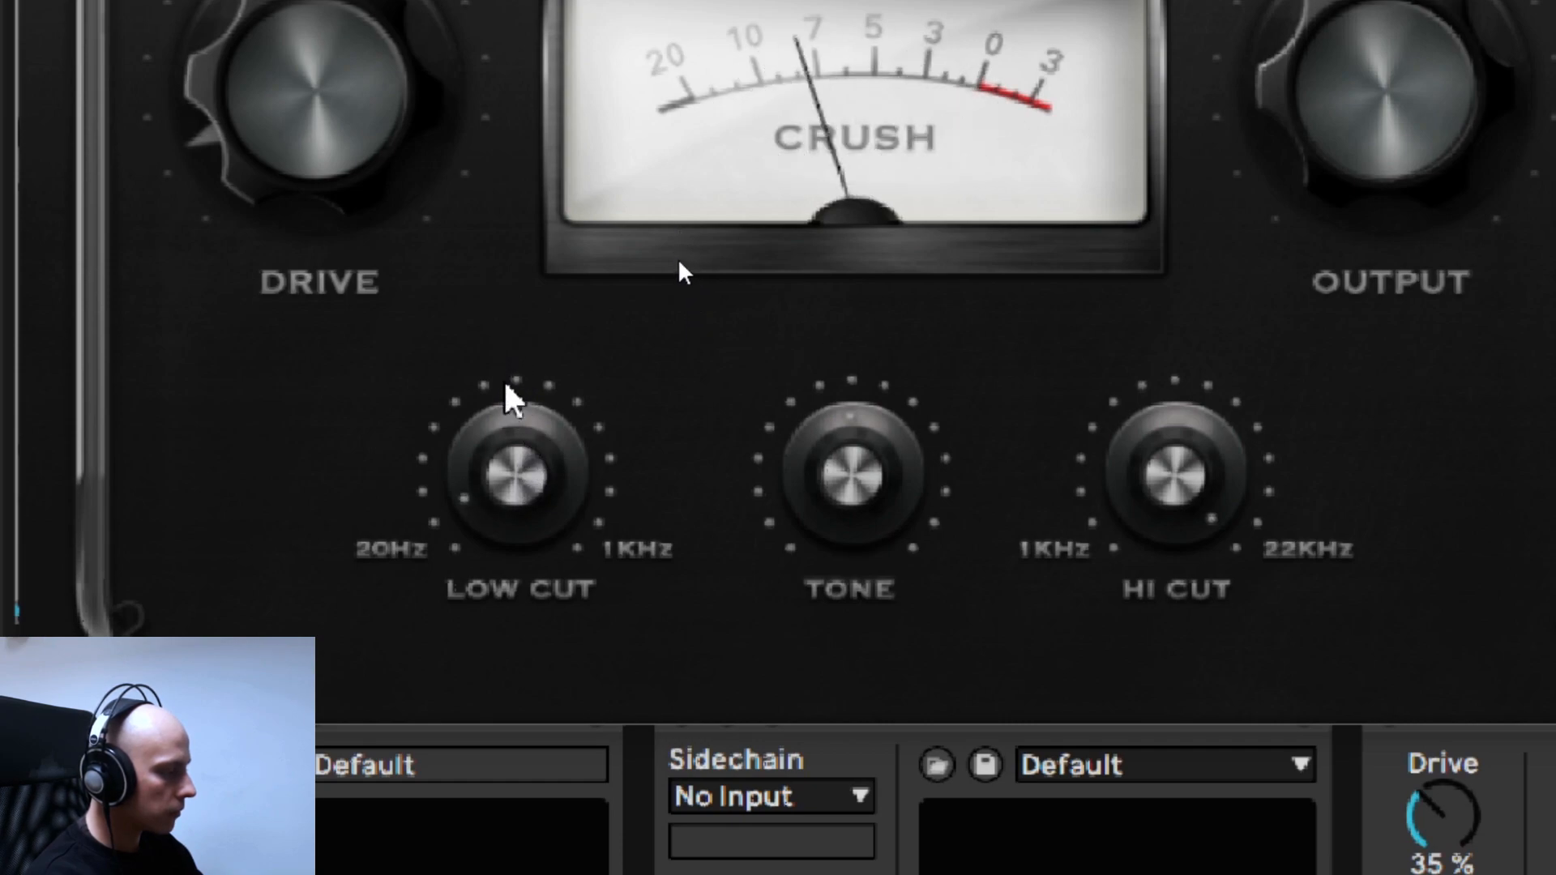
drag(1185, 474, 1195, 757)
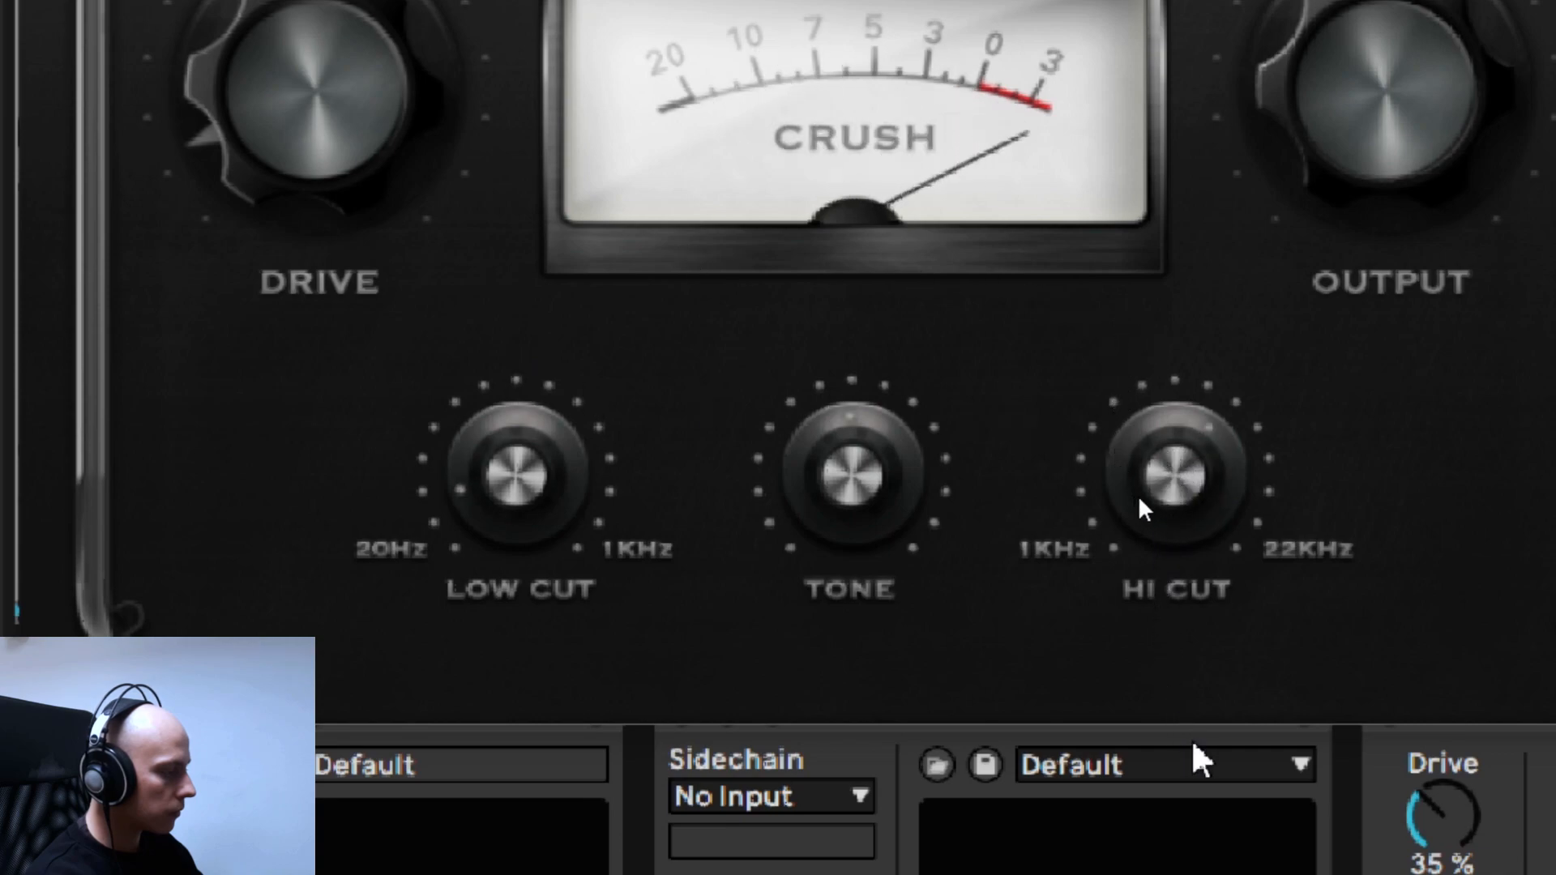
drag(1199, 572, 1181, 630)
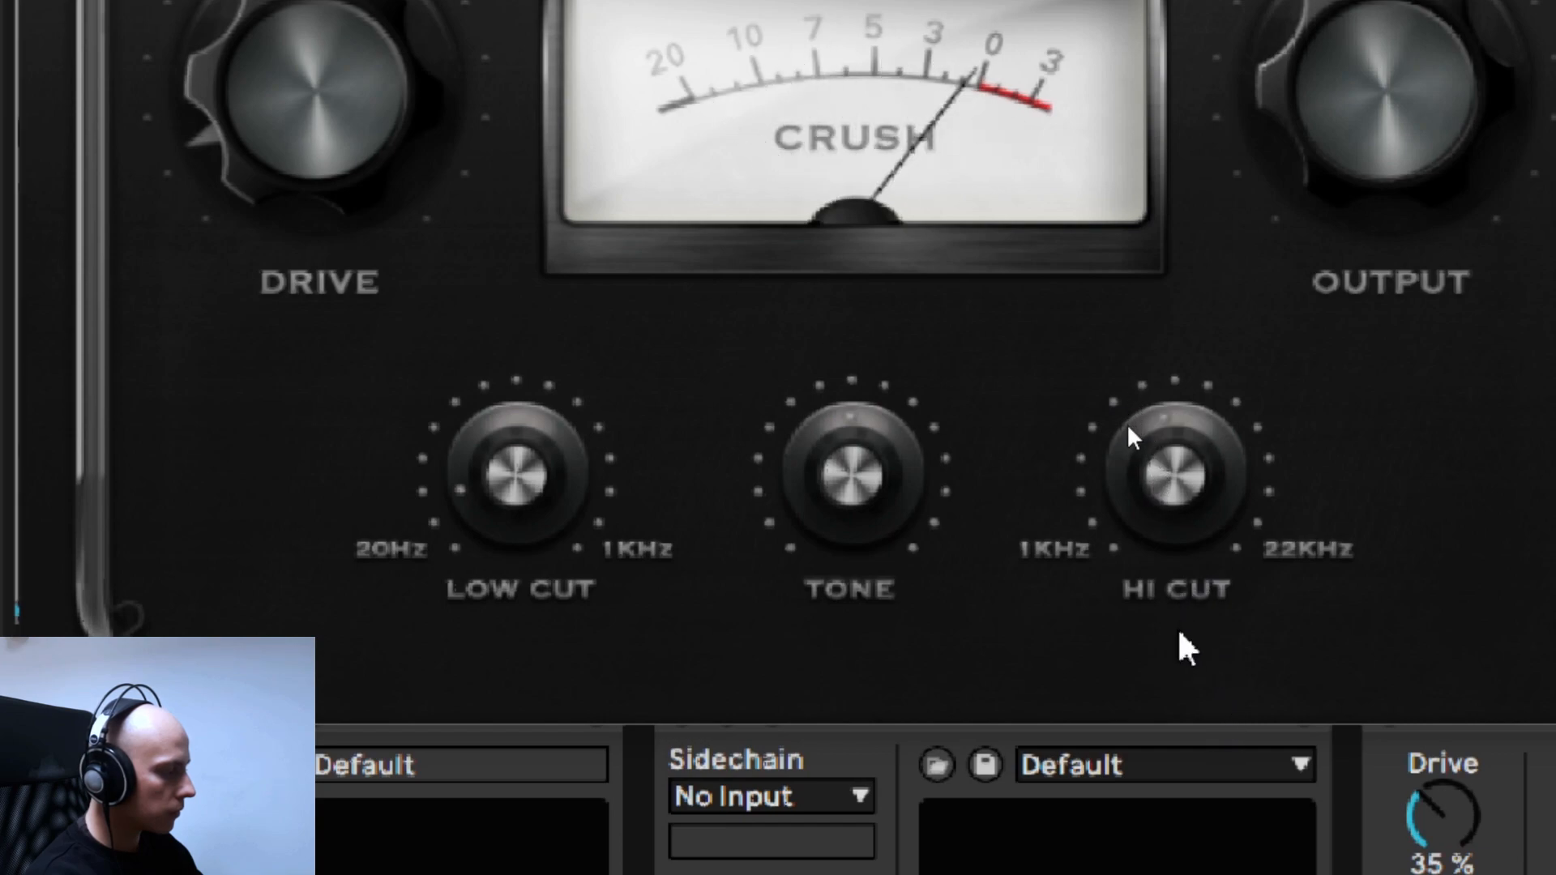
drag(867, 502, 871, 581)
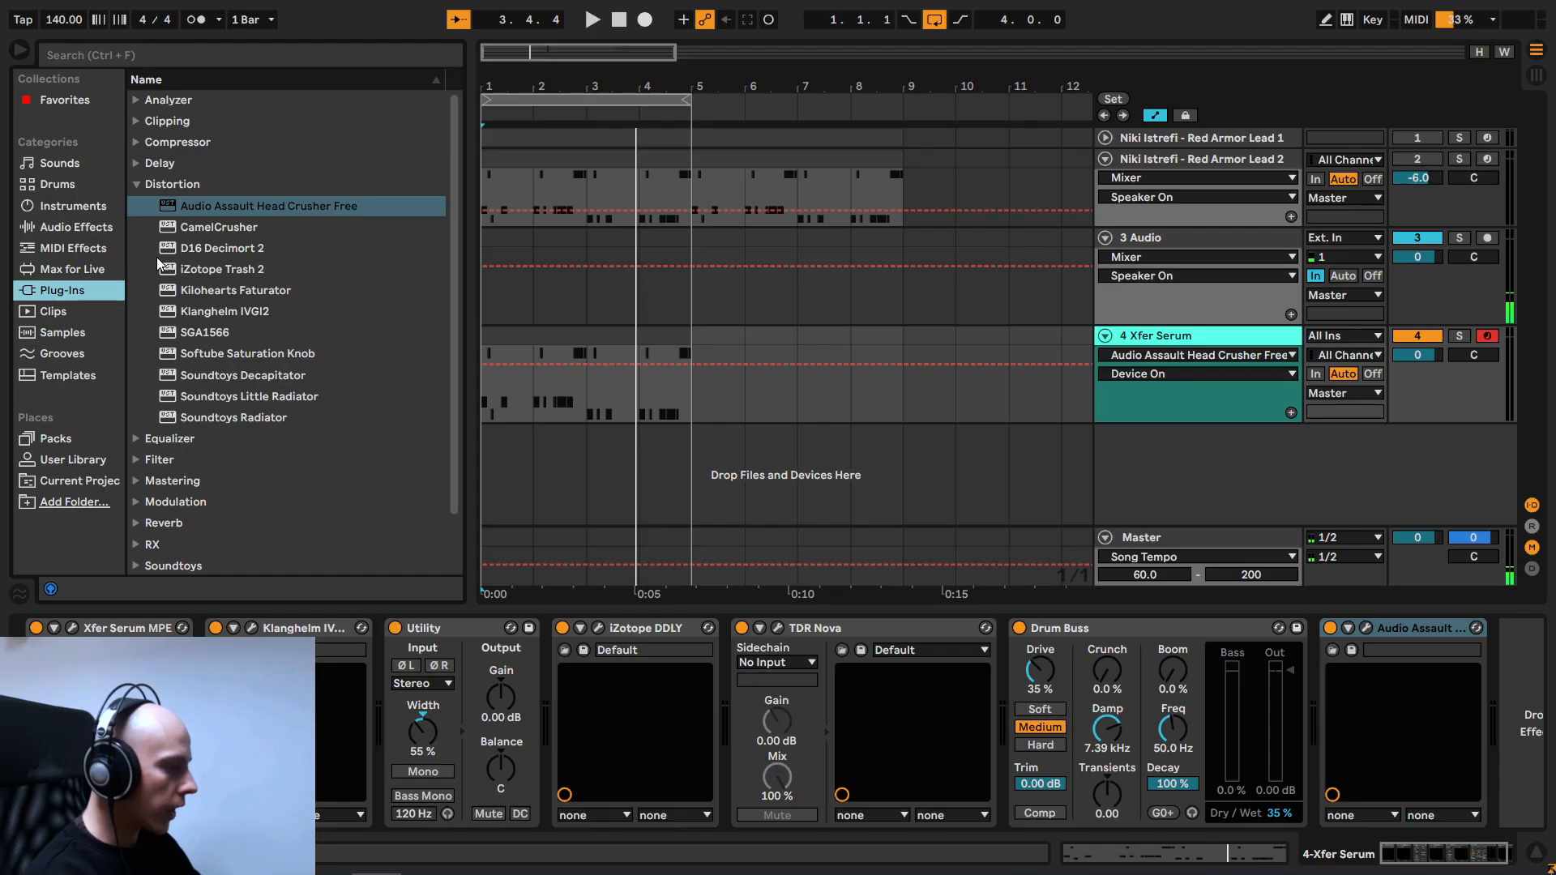
- Add another TDR Nova from the Equalizer plug-ins after Head Crusher Free on the Xfer Serum track
click(139, 187)
click(138, 207)
double_click(205, 250)
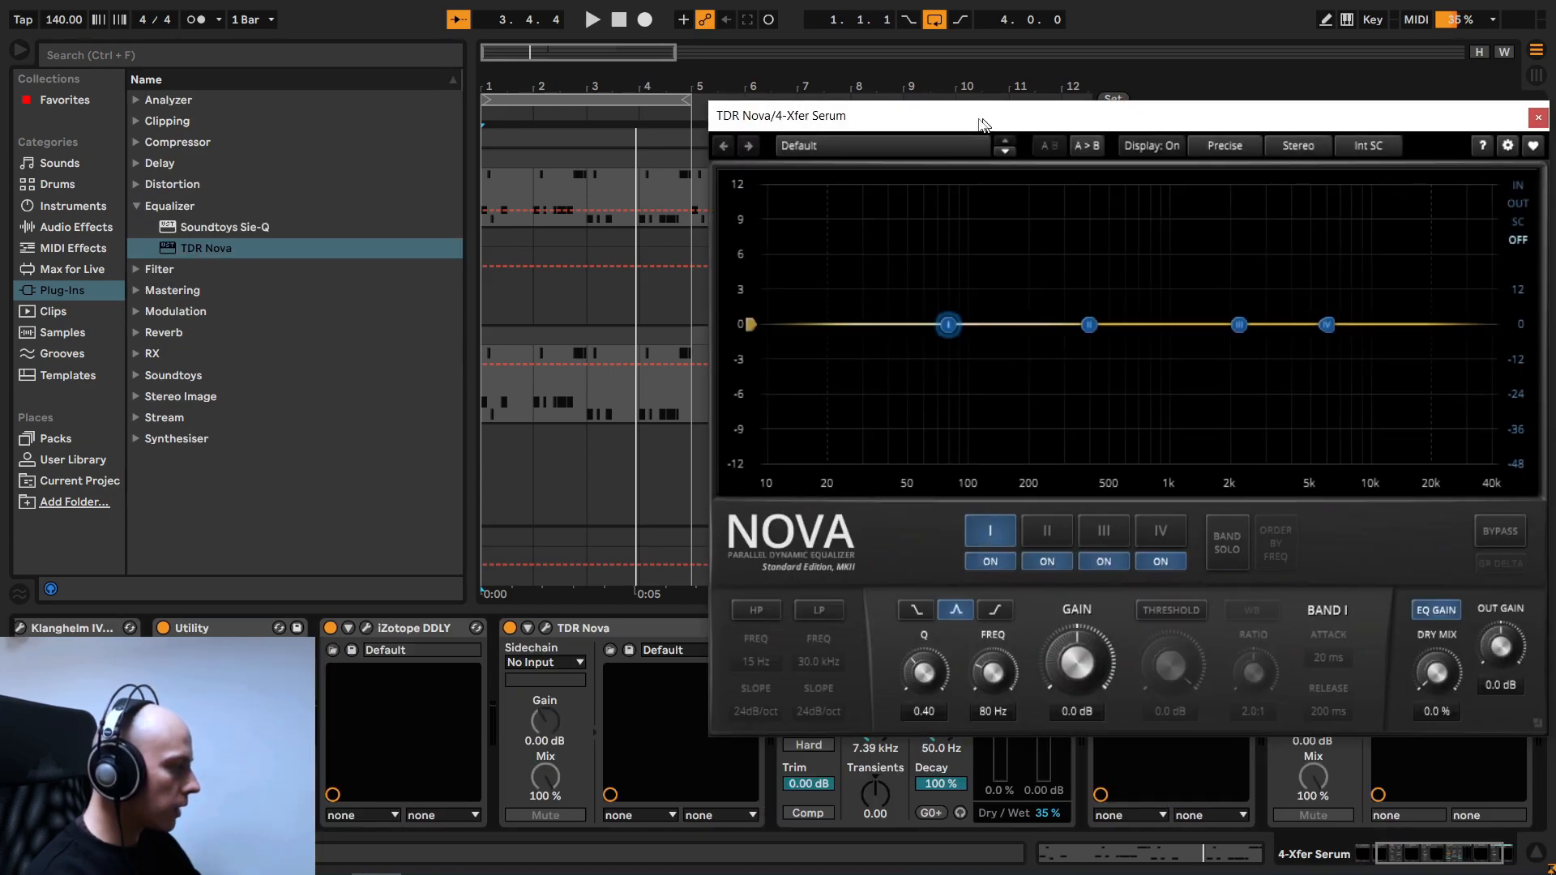
drag(982, 123, 697, 126)
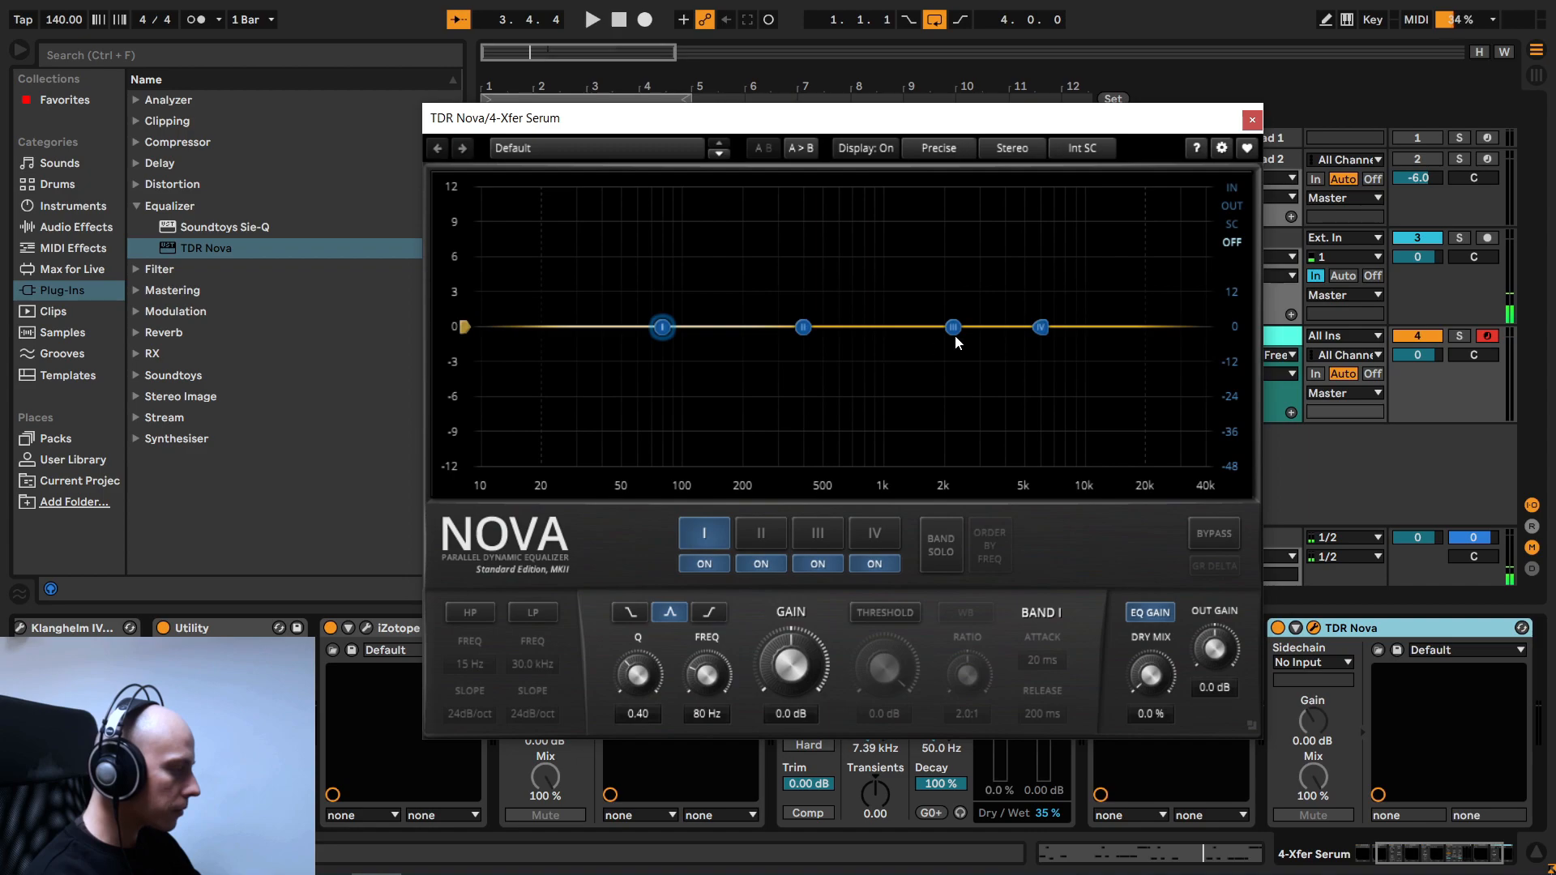
- Switch off all four bands in the new TDR Nova and enable its low-pass filter
click(726, 531)
click(853, 567)
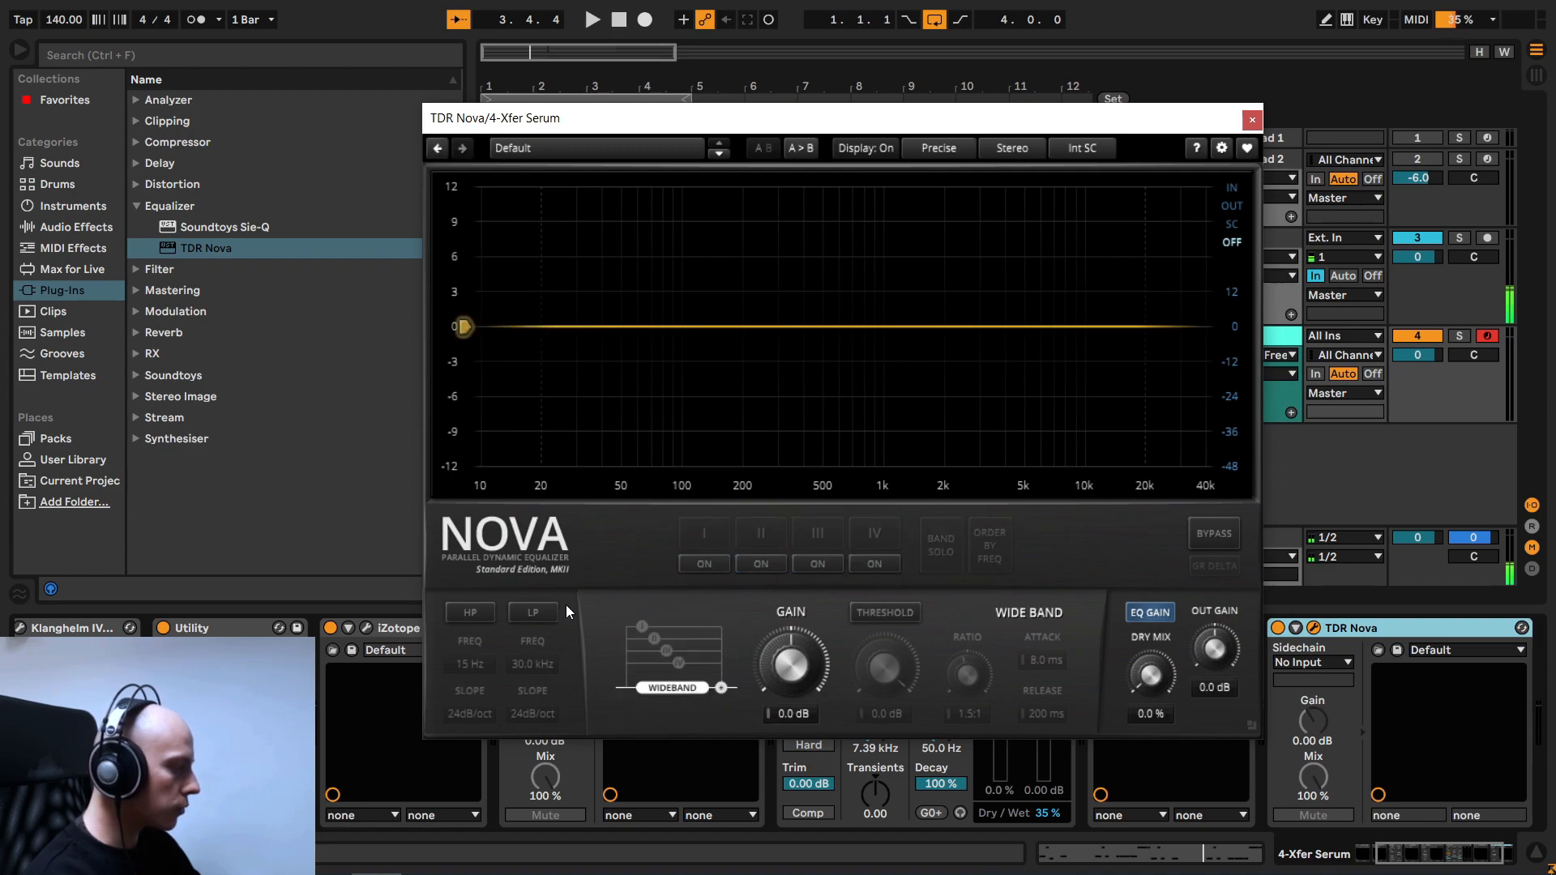
click(532, 613)
drag(732, 127, 720, 127)
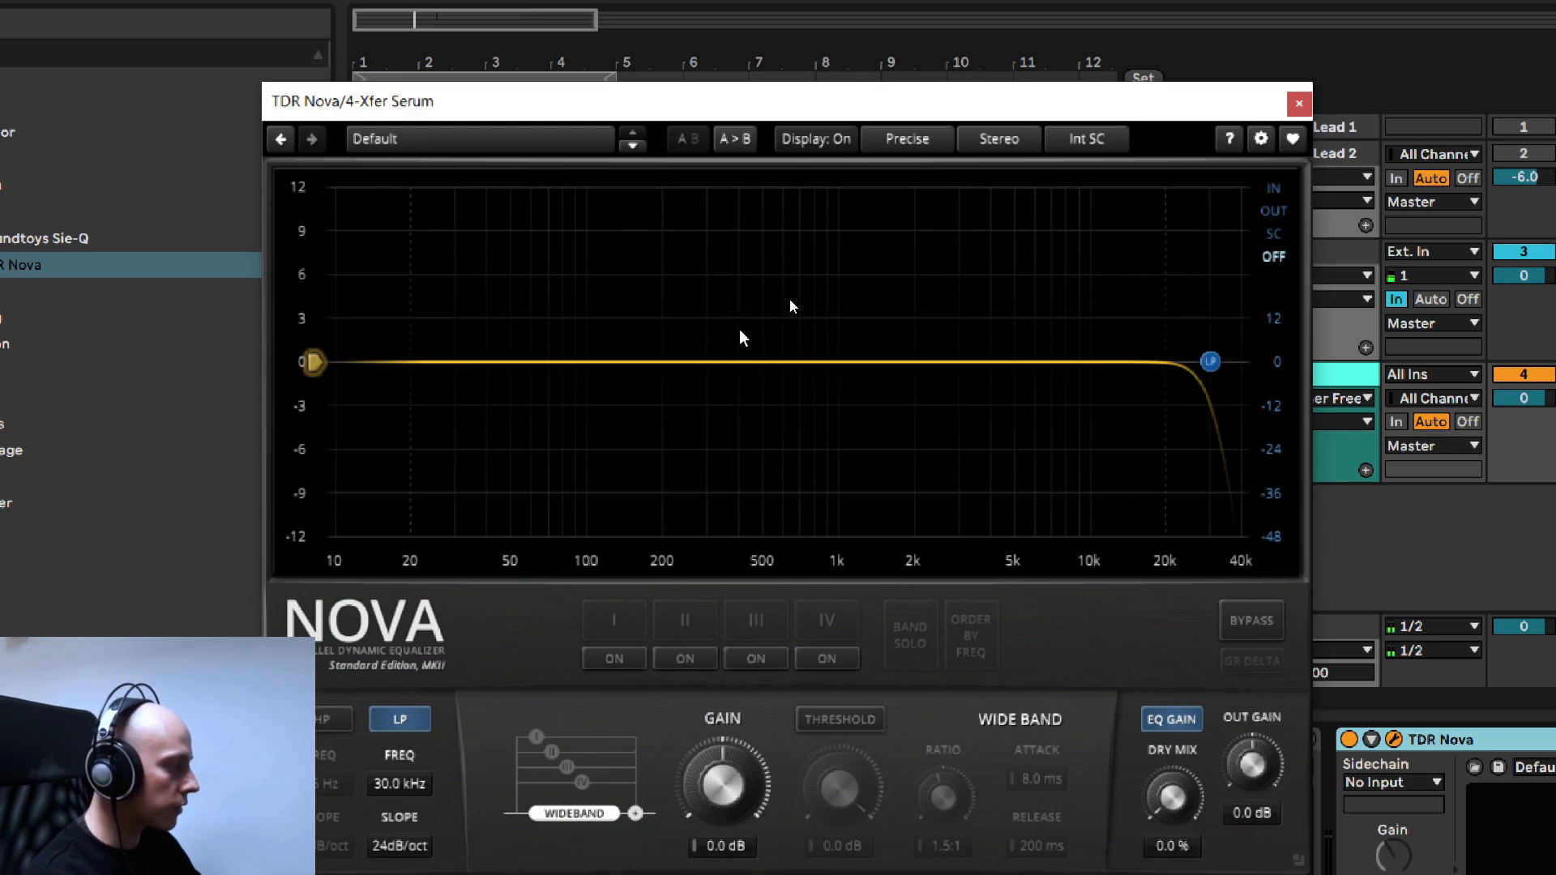
drag(692, 110, 689, 68)
- Set TDR Nova's low-pass filter to 4.6 kHz with a 12dB/oct slope, after auditioning a steeper 72dB/oct slope
scroll(405, 749, down, 15)
scroll(406, 749, down, 2)
scroll(413, 806, up, 2)
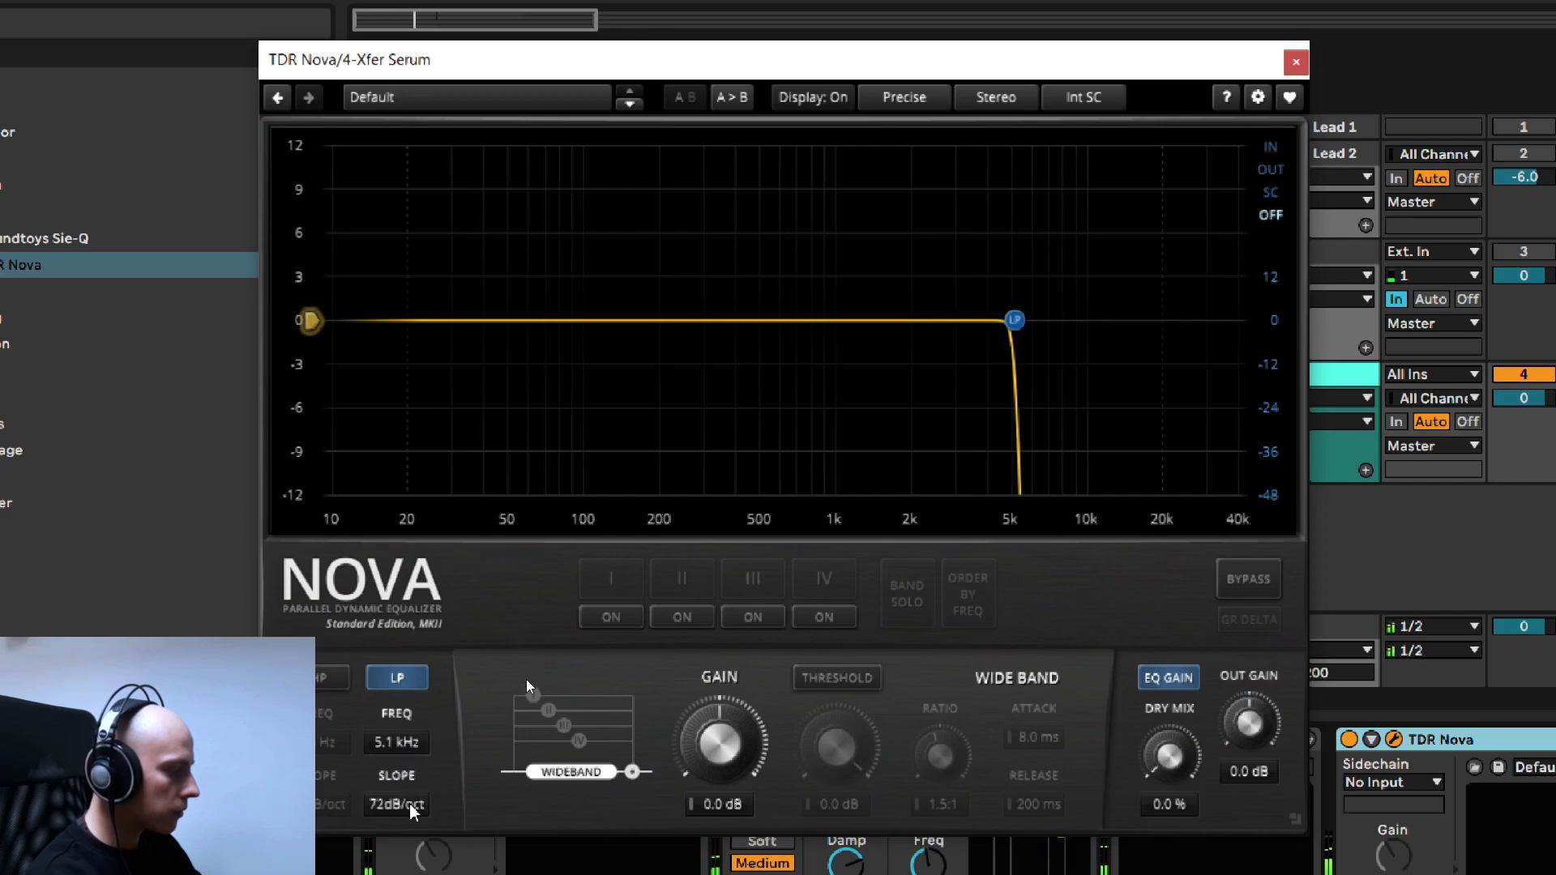
scroll(411, 811, down, 3)
scroll(405, 754, down, 5)
scroll(402, 758, up, 4)
scroll(403, 758, down, 2)
scroll(405, 758, up, 2)
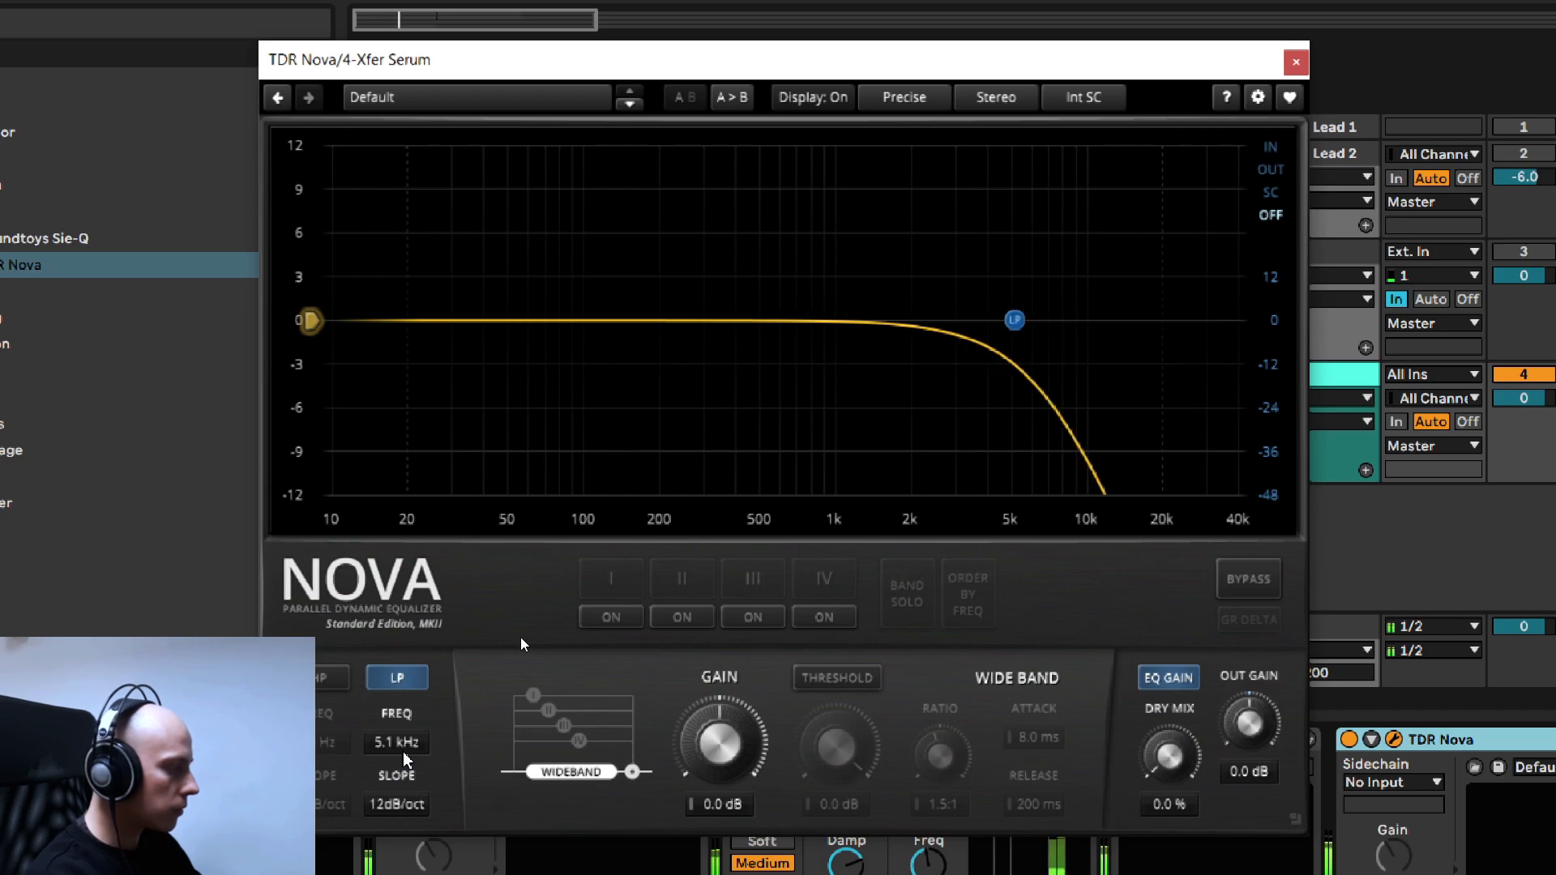
scroll(405, 758, down, 2)
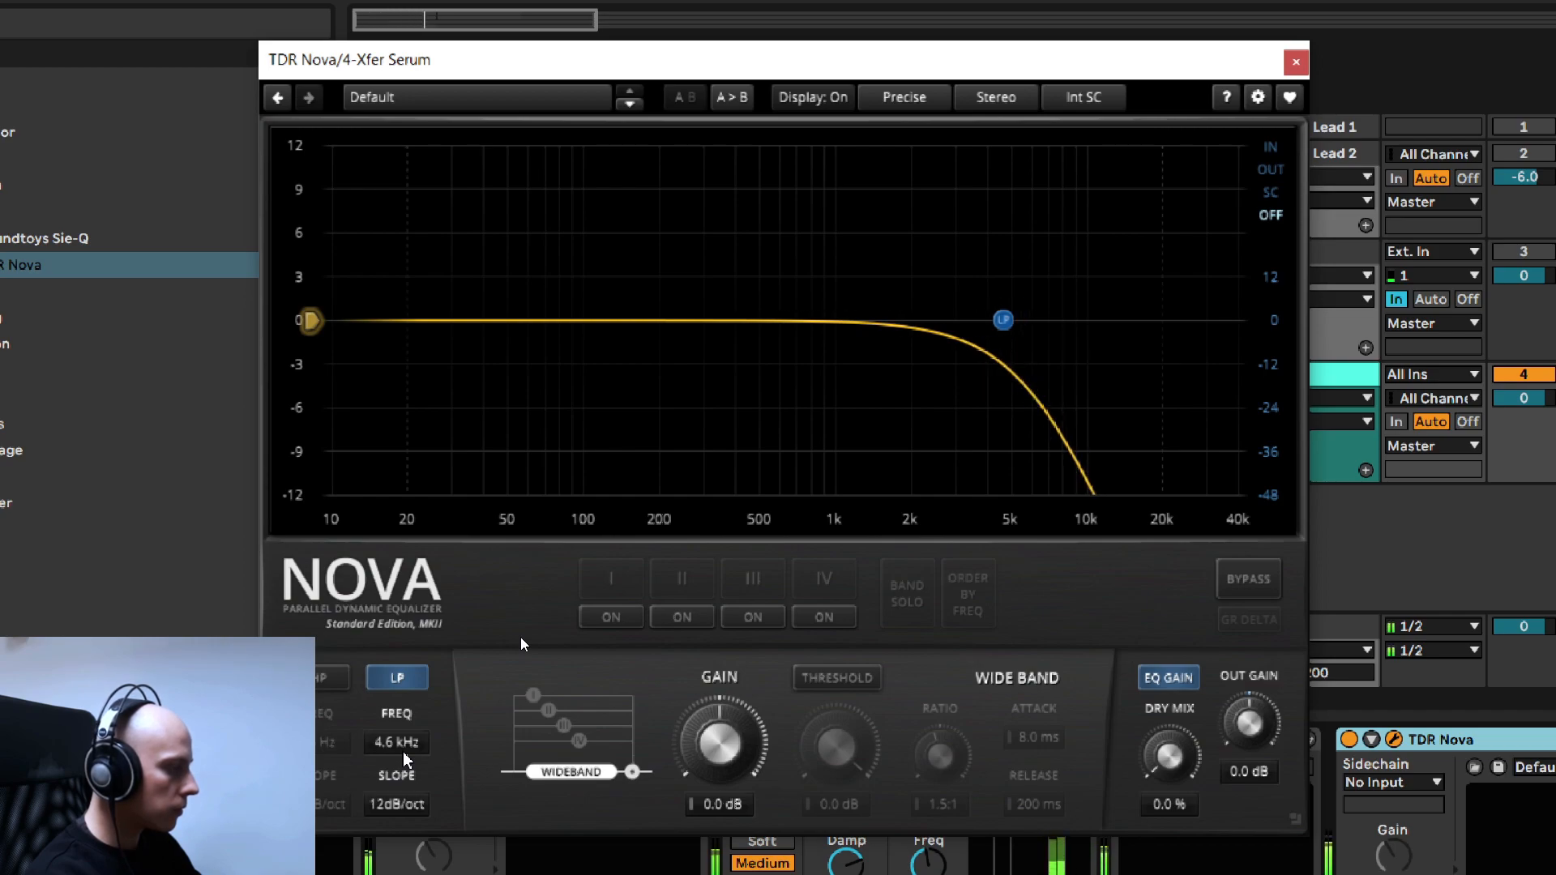
- Enable TDR Nova's band I as a 1.5 dB boost at 243 Hz with a Q of 0.46
click(612, 619)
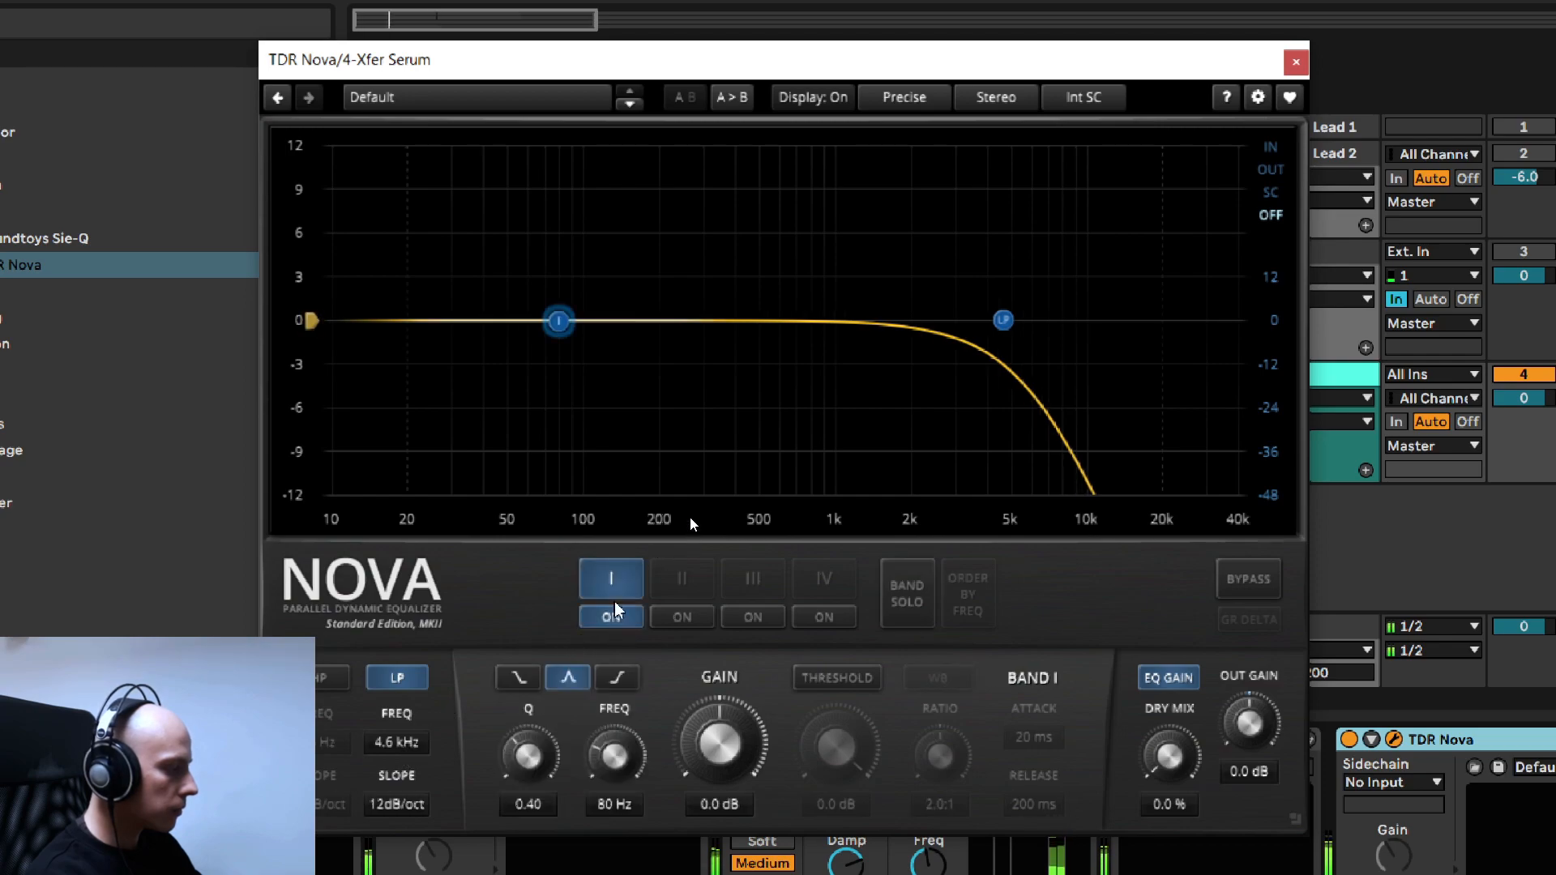
drag(558, 321, 685, 304)
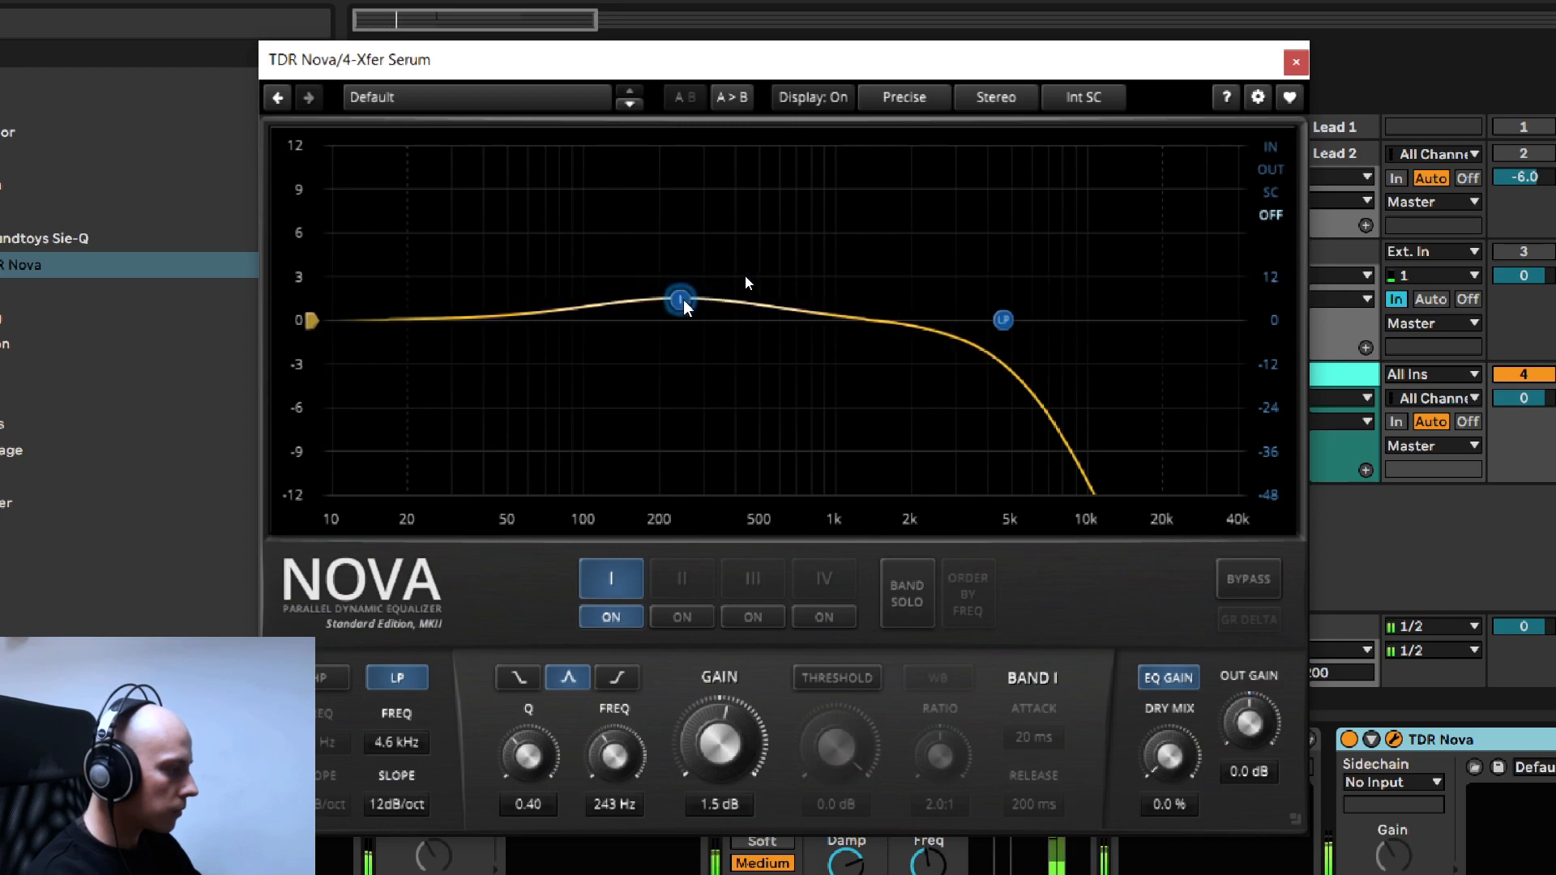
scroll(685, 306, up, 5)
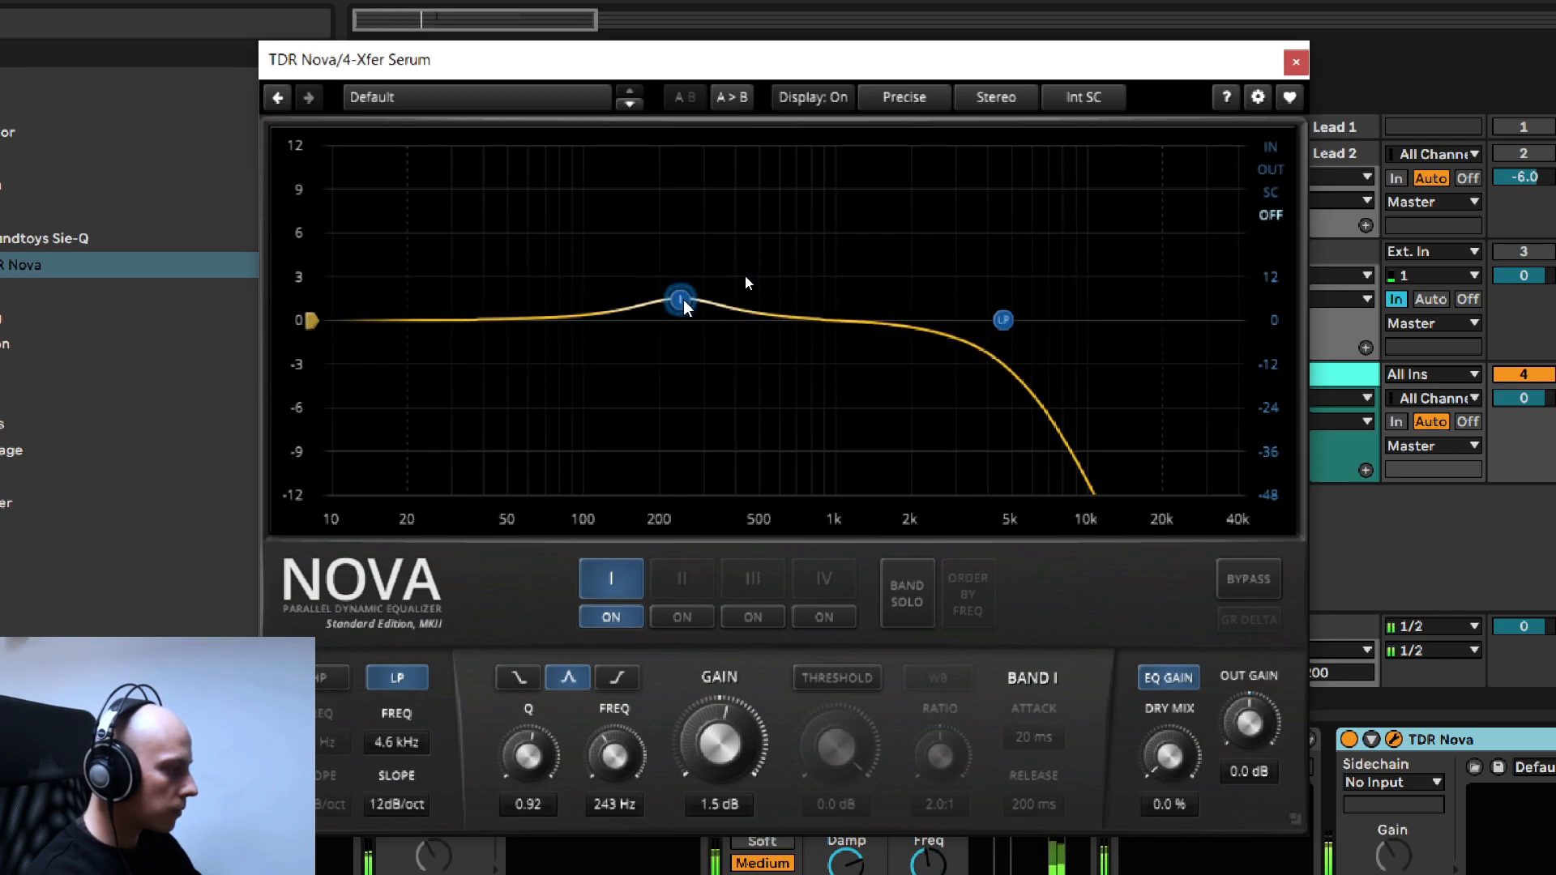
scroll(685, 306, down, 6)
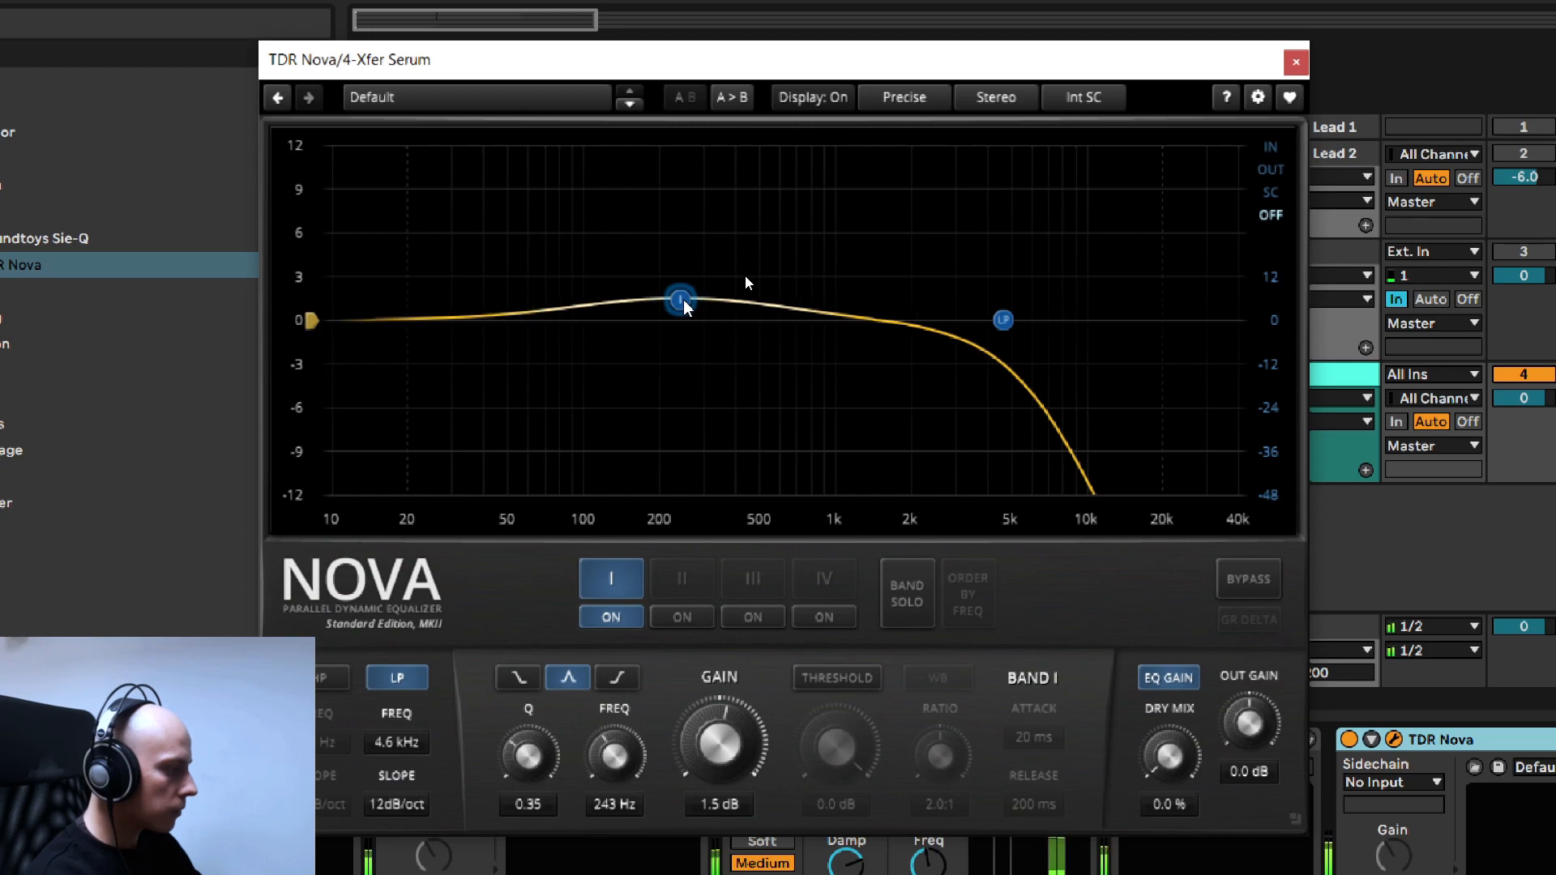
scroll(684, 307, up, 3)
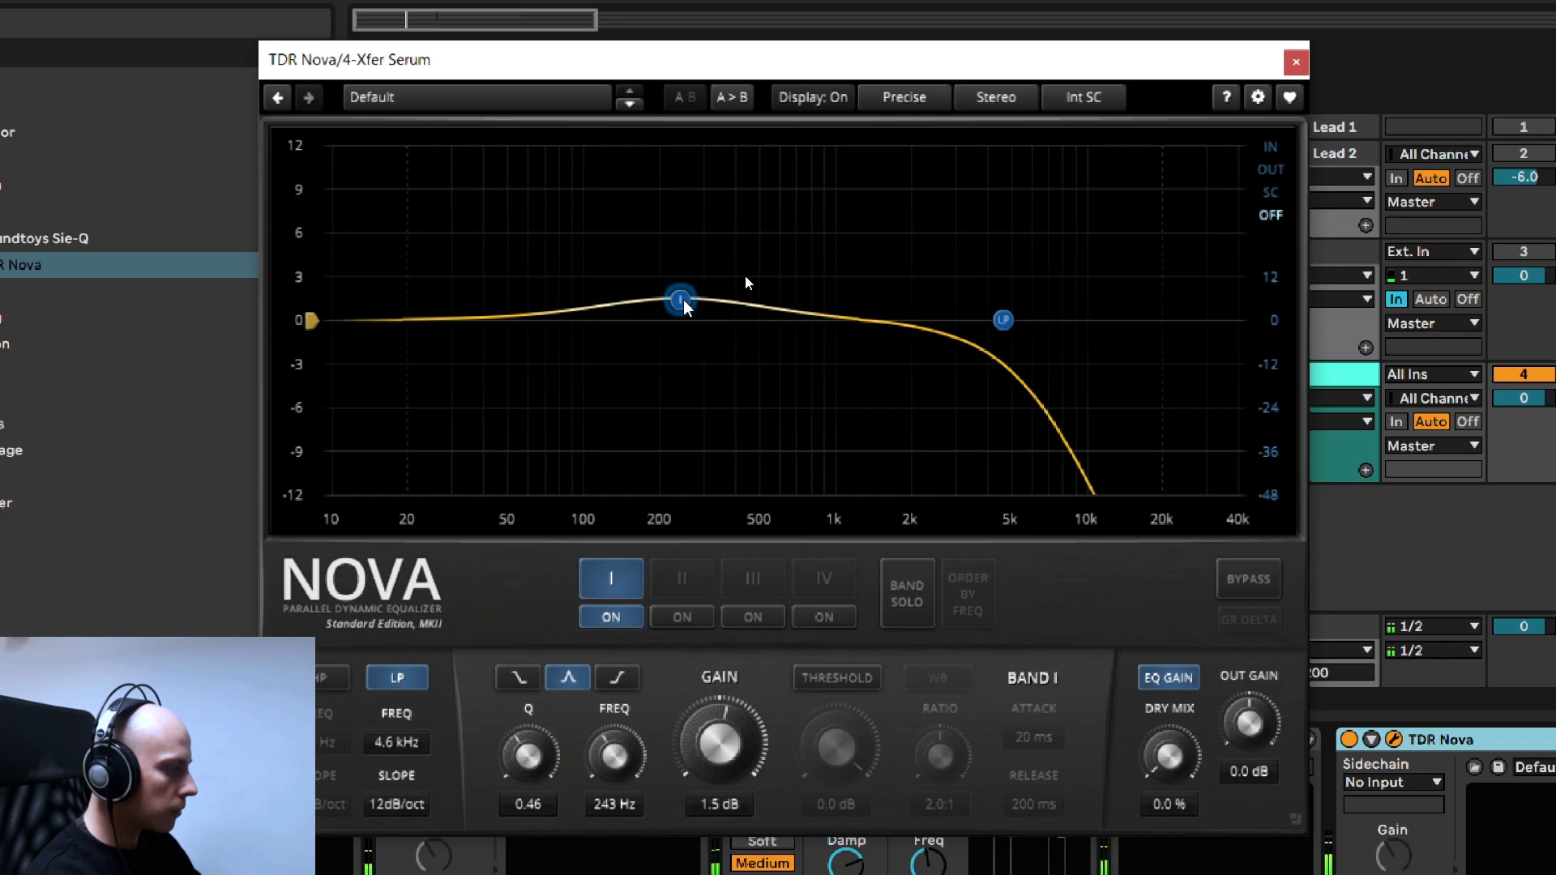
- Compare the sound with TDR Nova's band I and then its low-pass filter switched off and on
click(613, 619)
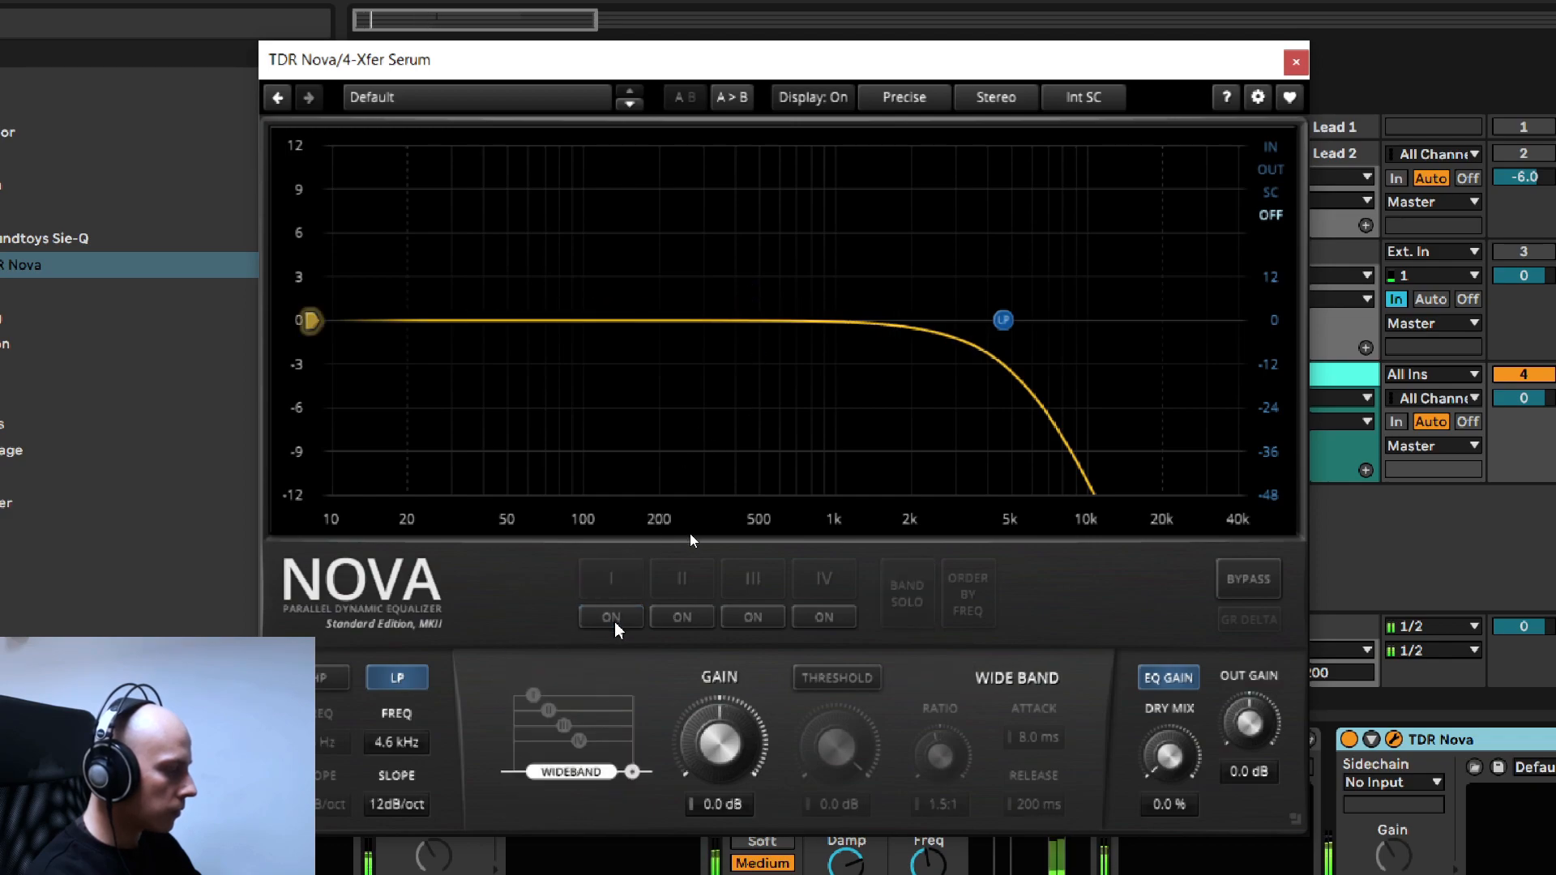
click(613, 619)
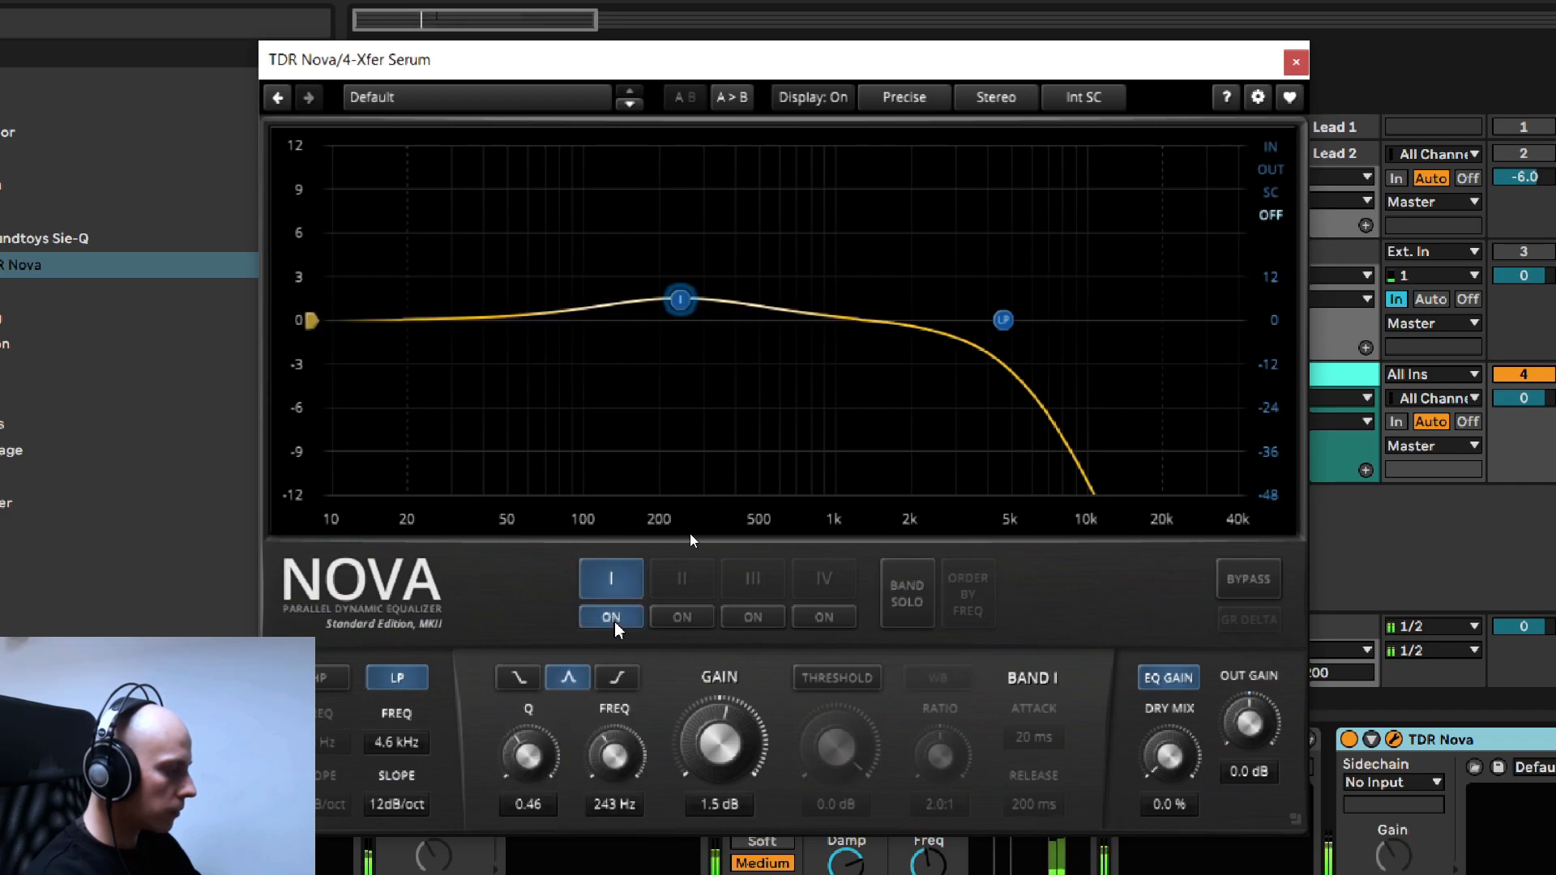
click(613, 618)
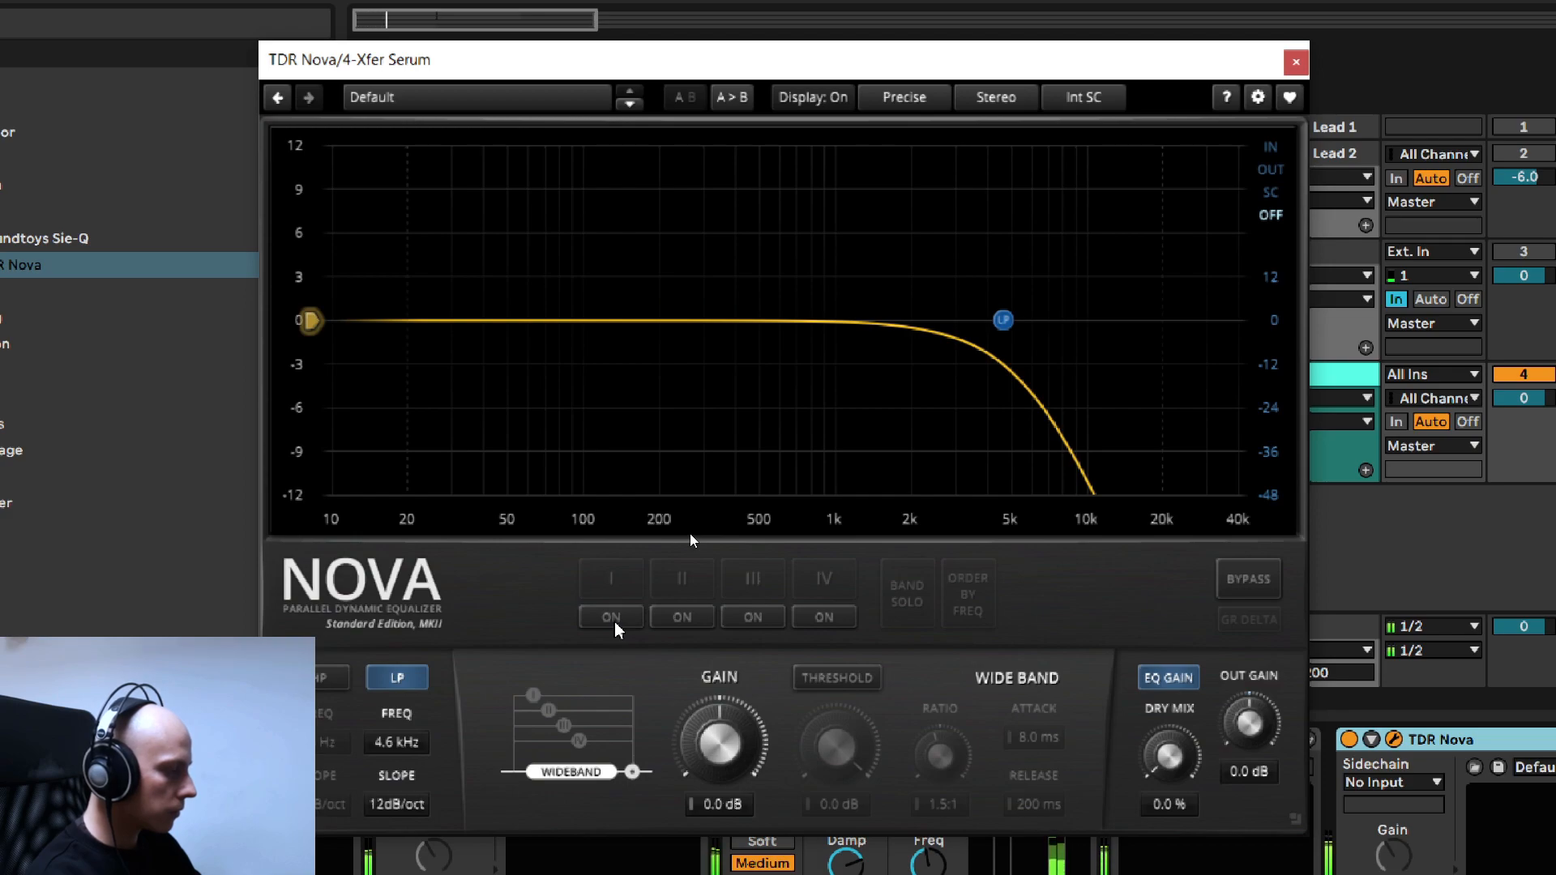
click(613, 618)
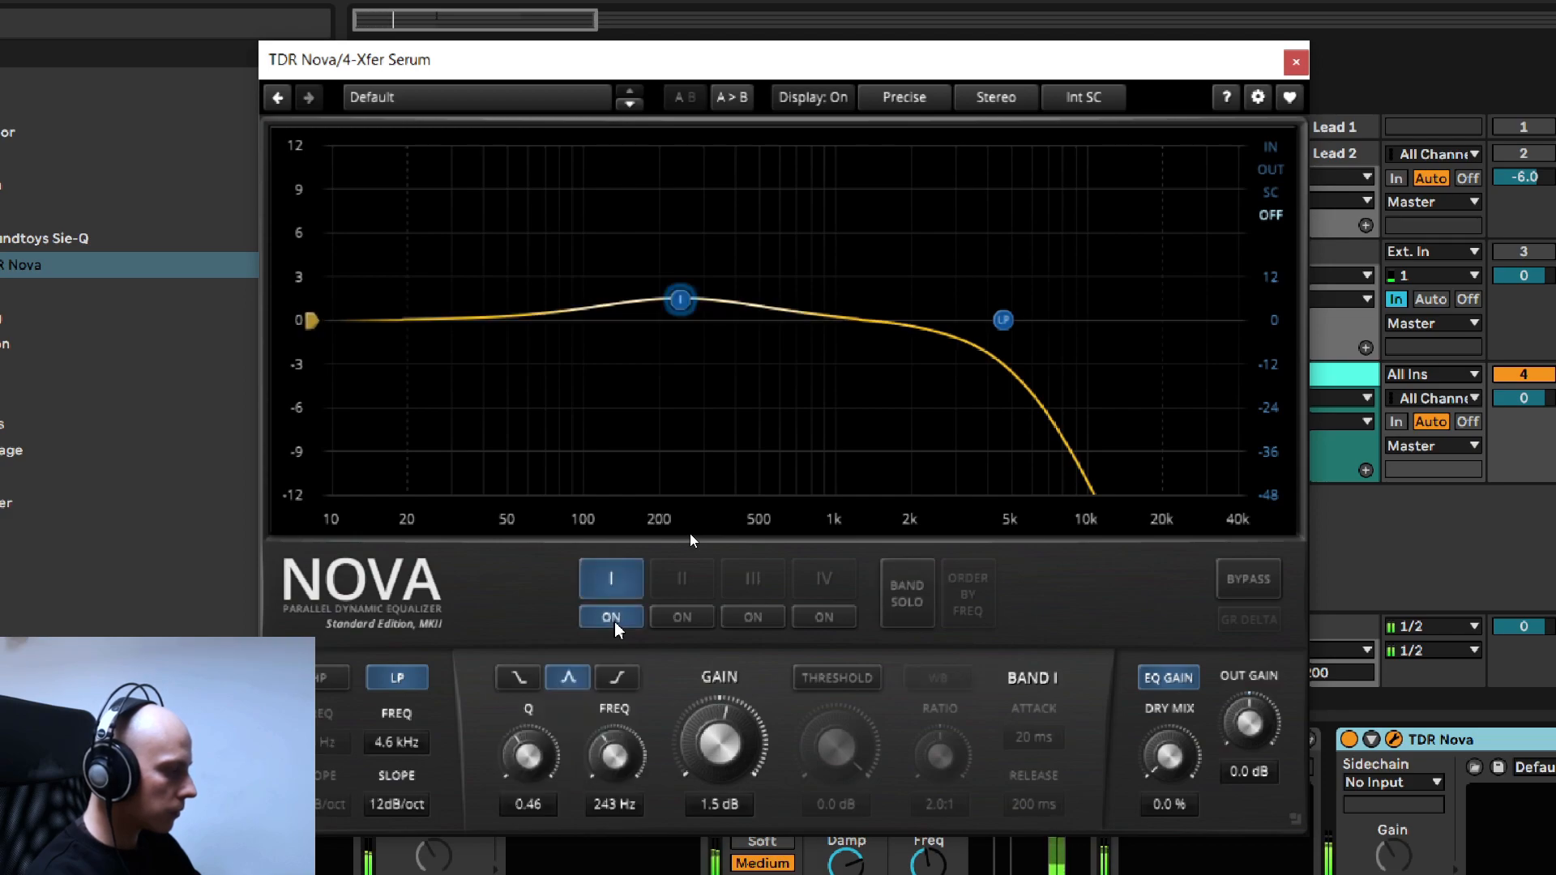
click(399, 681)
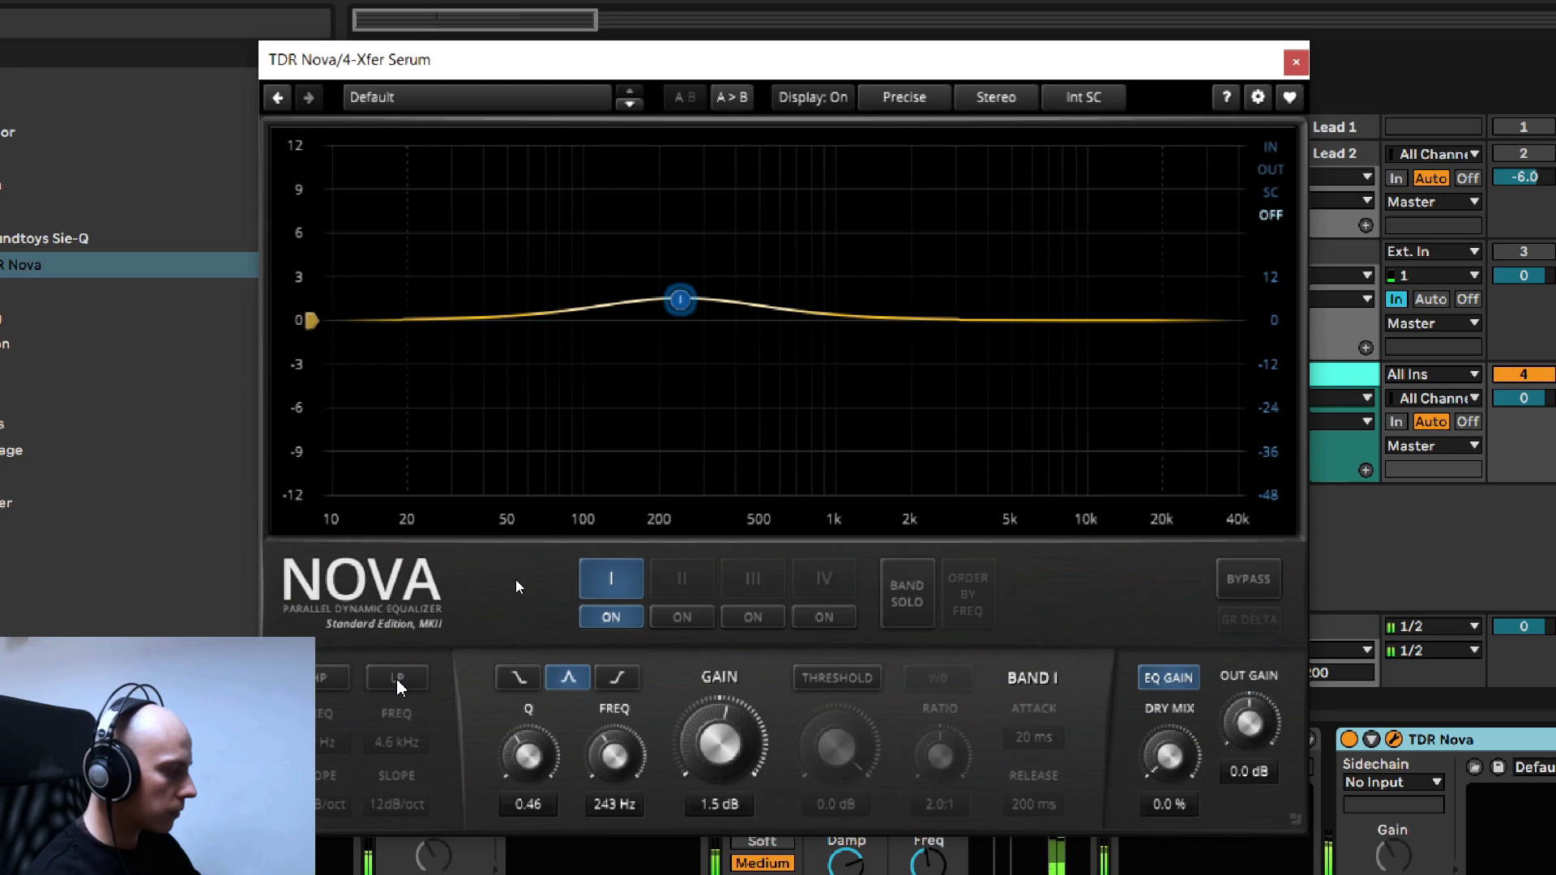
click(397, 679)
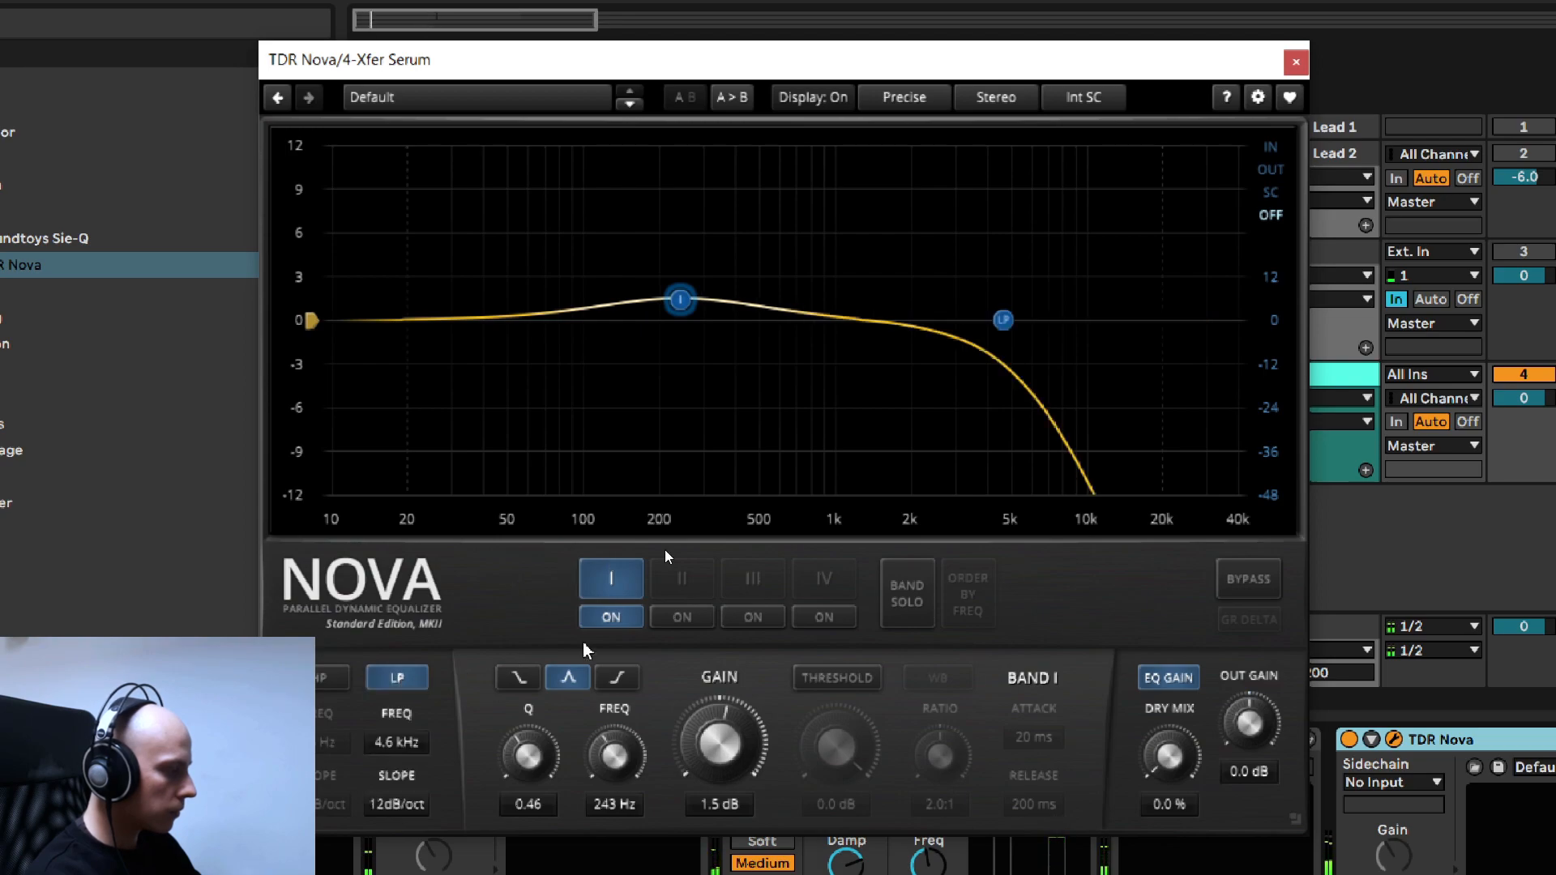
- Enable TDR Nova's band II as a narrow -9.5 dB cut at 448 Hz with a Q of 3.65
click(682, 617)
drag(735, 322, 754, 472)
scroll(775, 389, up, 5)
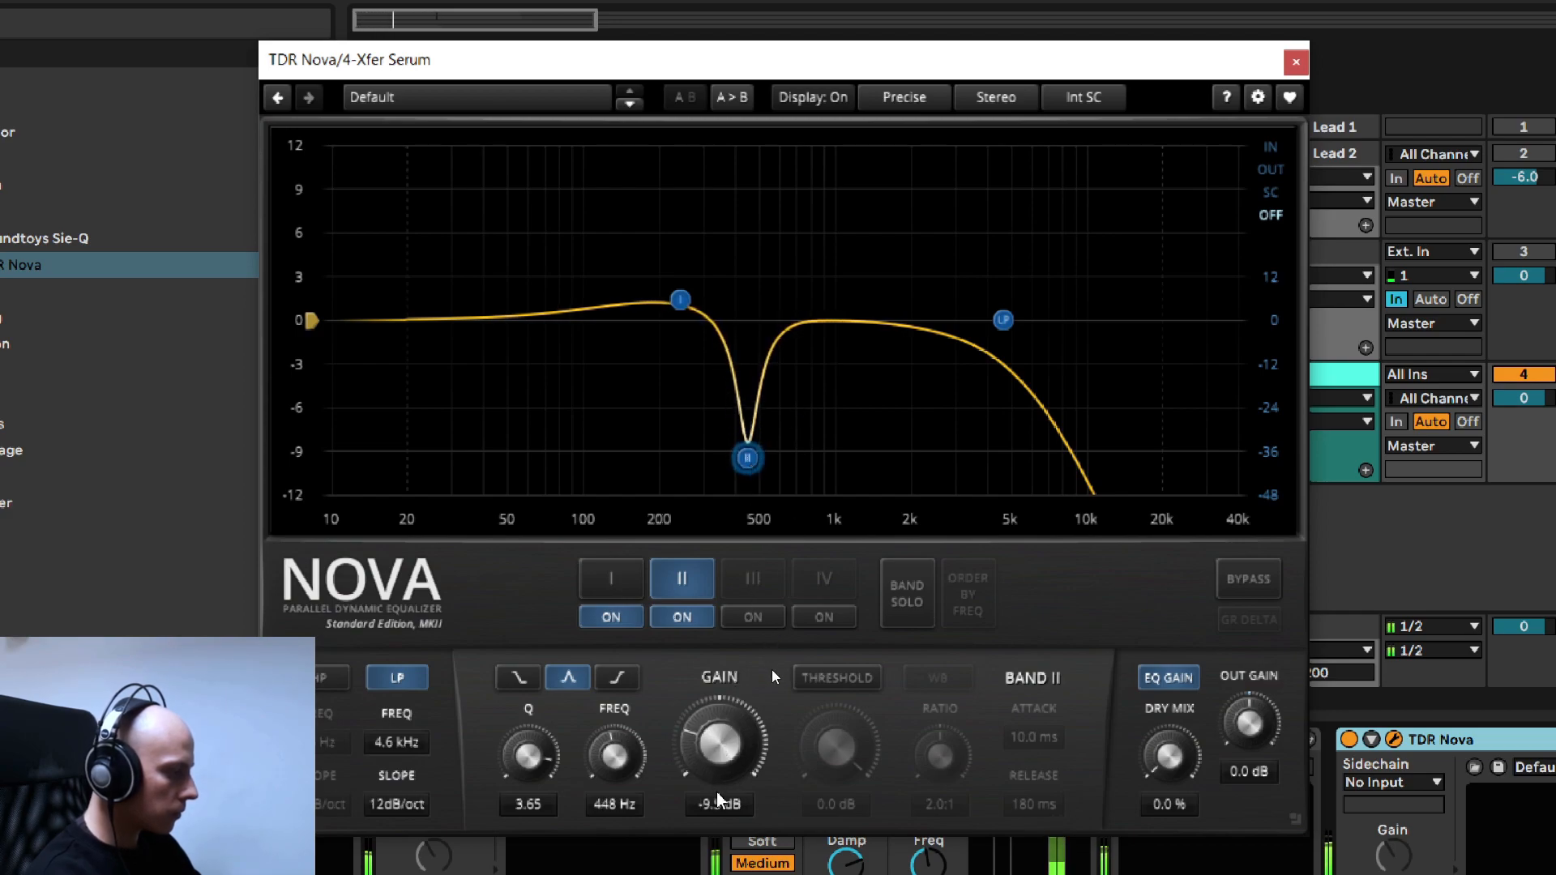
- Audition band II's gain down to -12.5 dB, settle on -11.5 dB and compare the band off and on
scroll(719, 802, up, 3)
scroll(733, 810, down, 5)
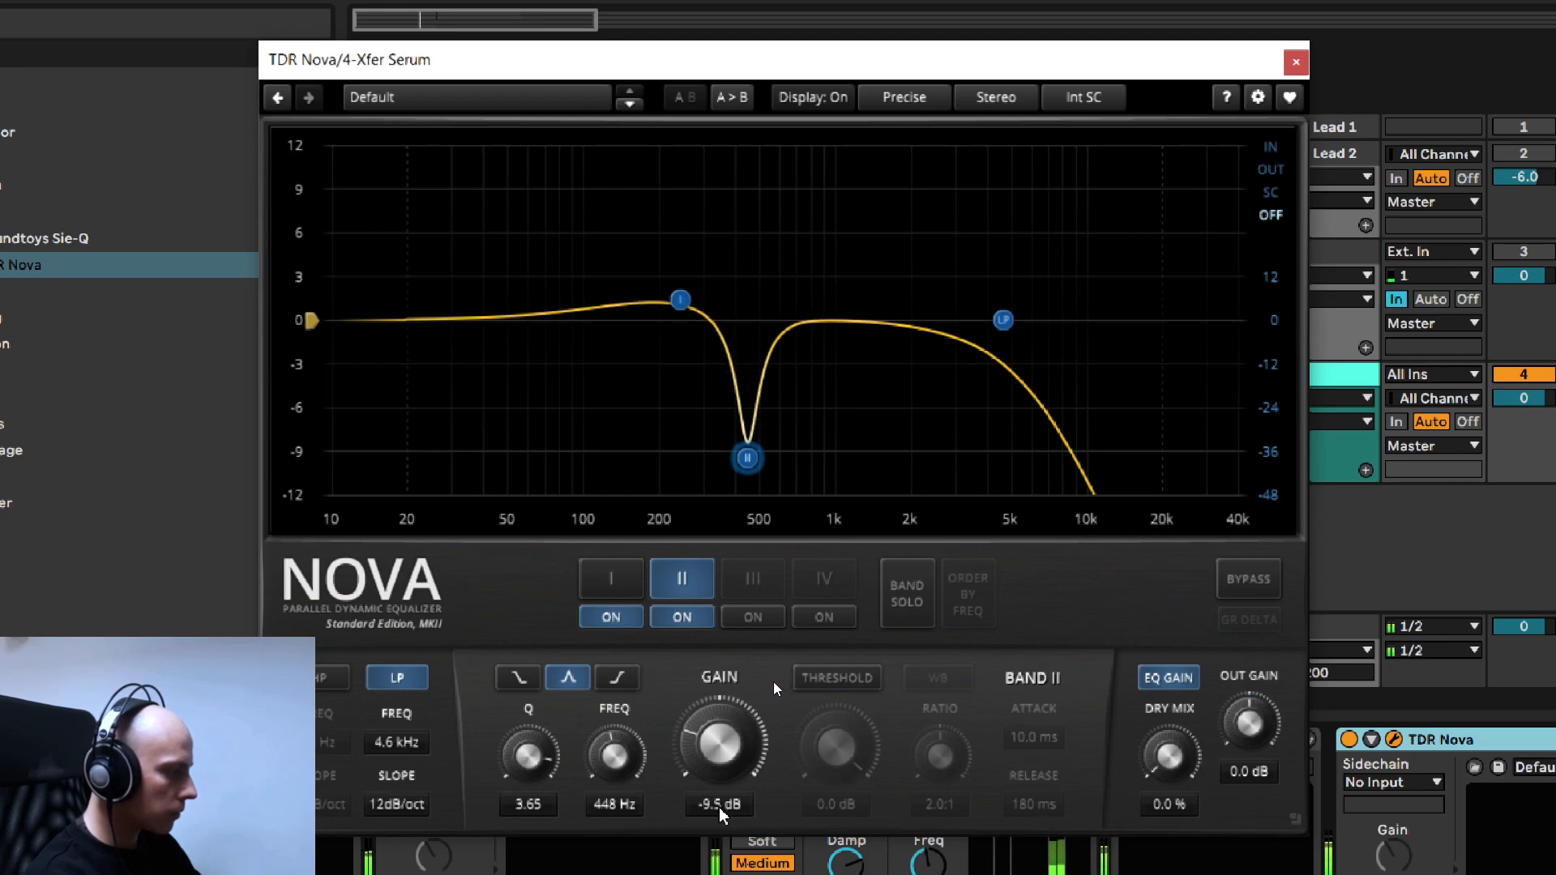
scroll(724, 815, down, 3)
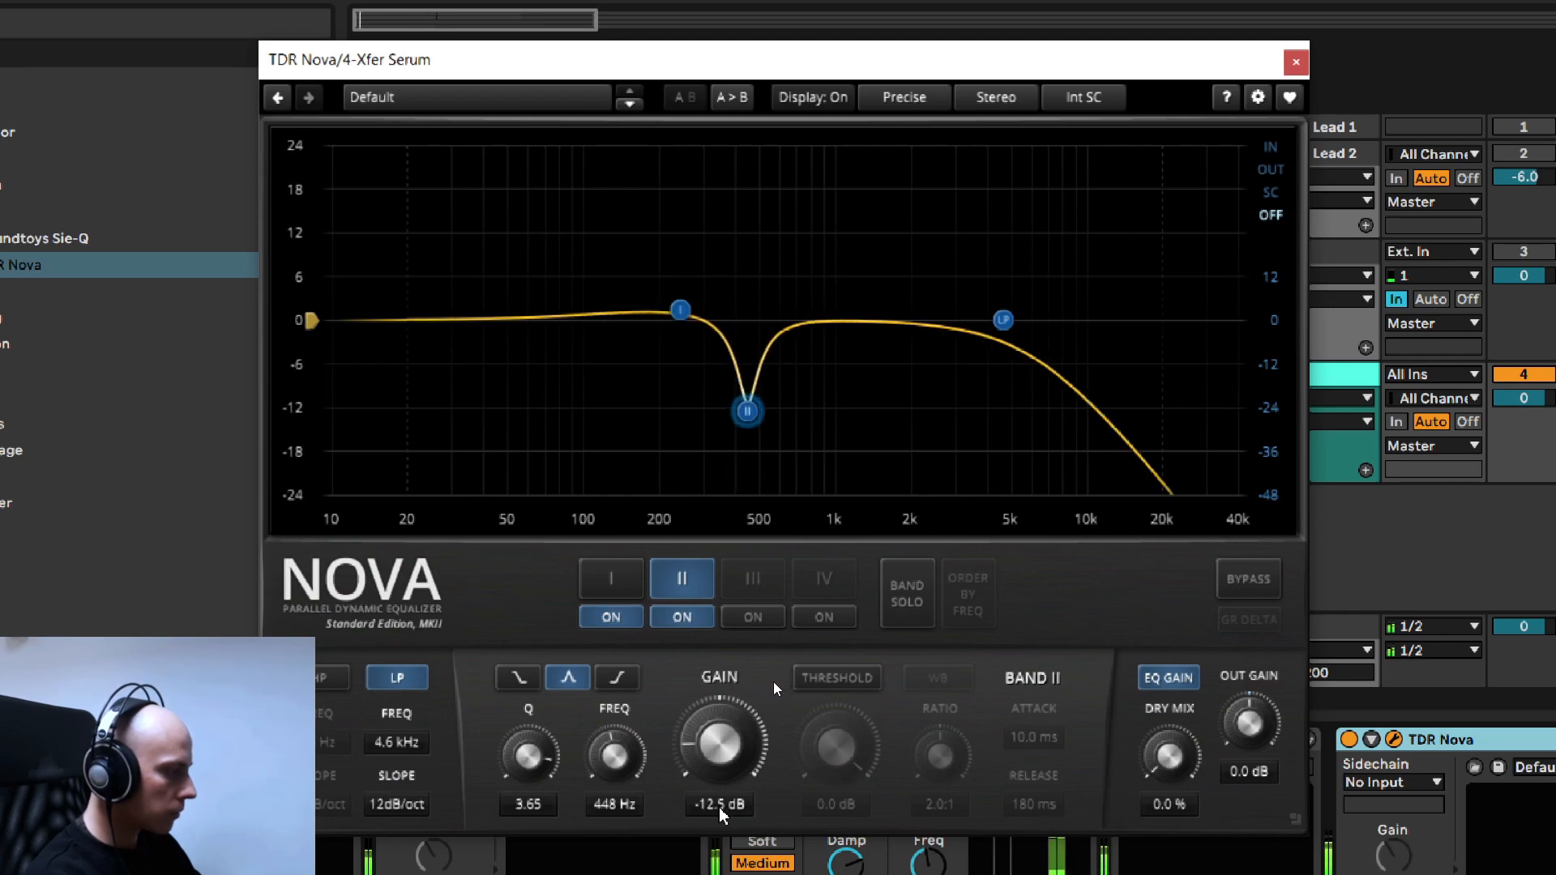
scroll(723, 813, up, 2)
scroll(724, 812, up, 1)
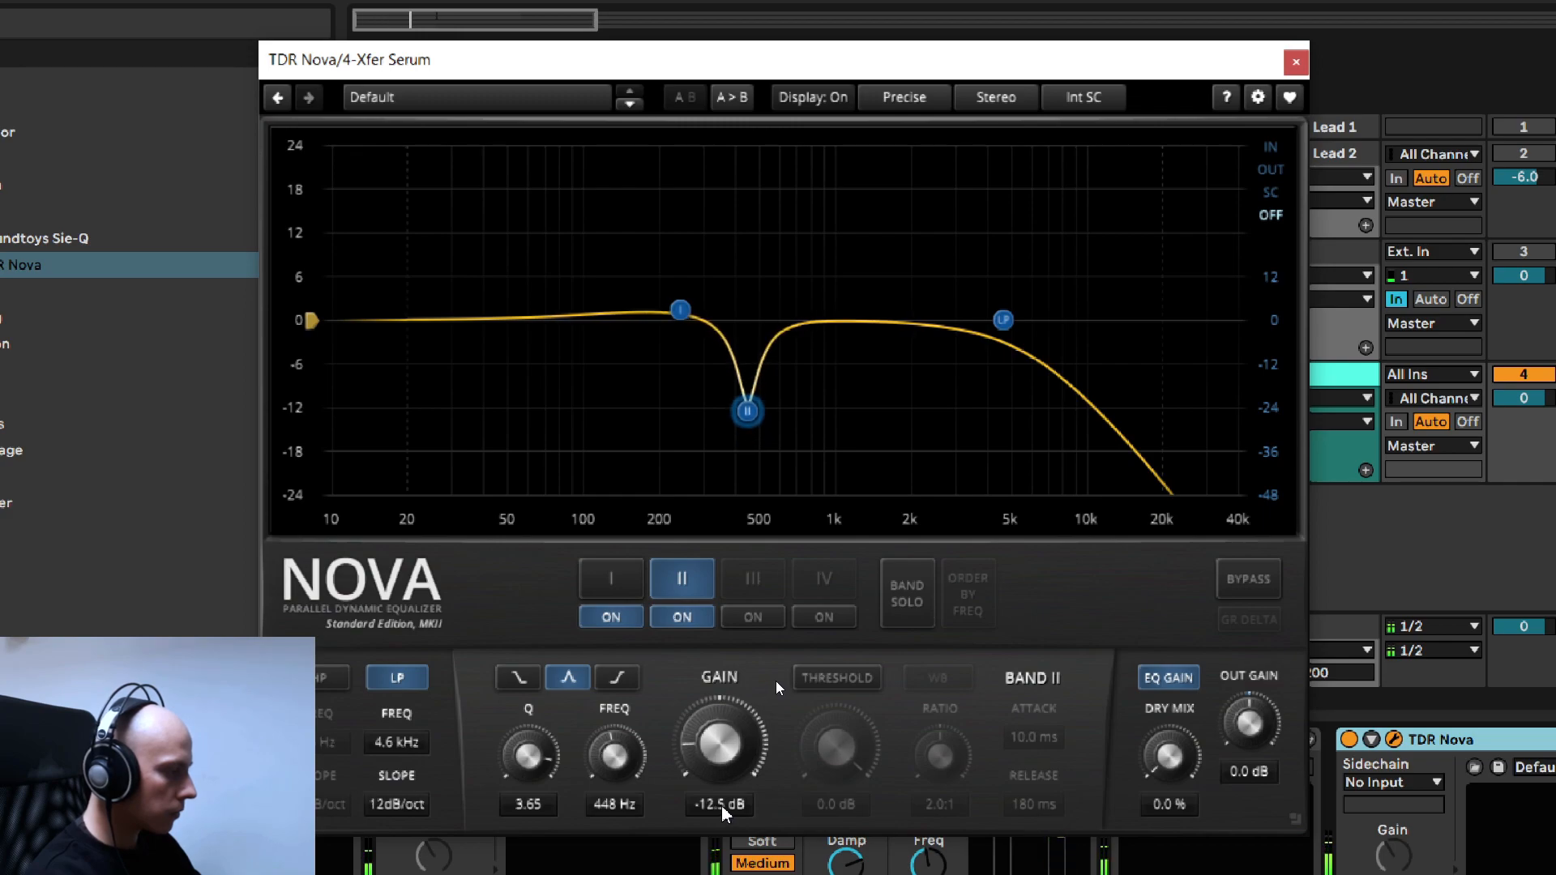
click(683, 618)
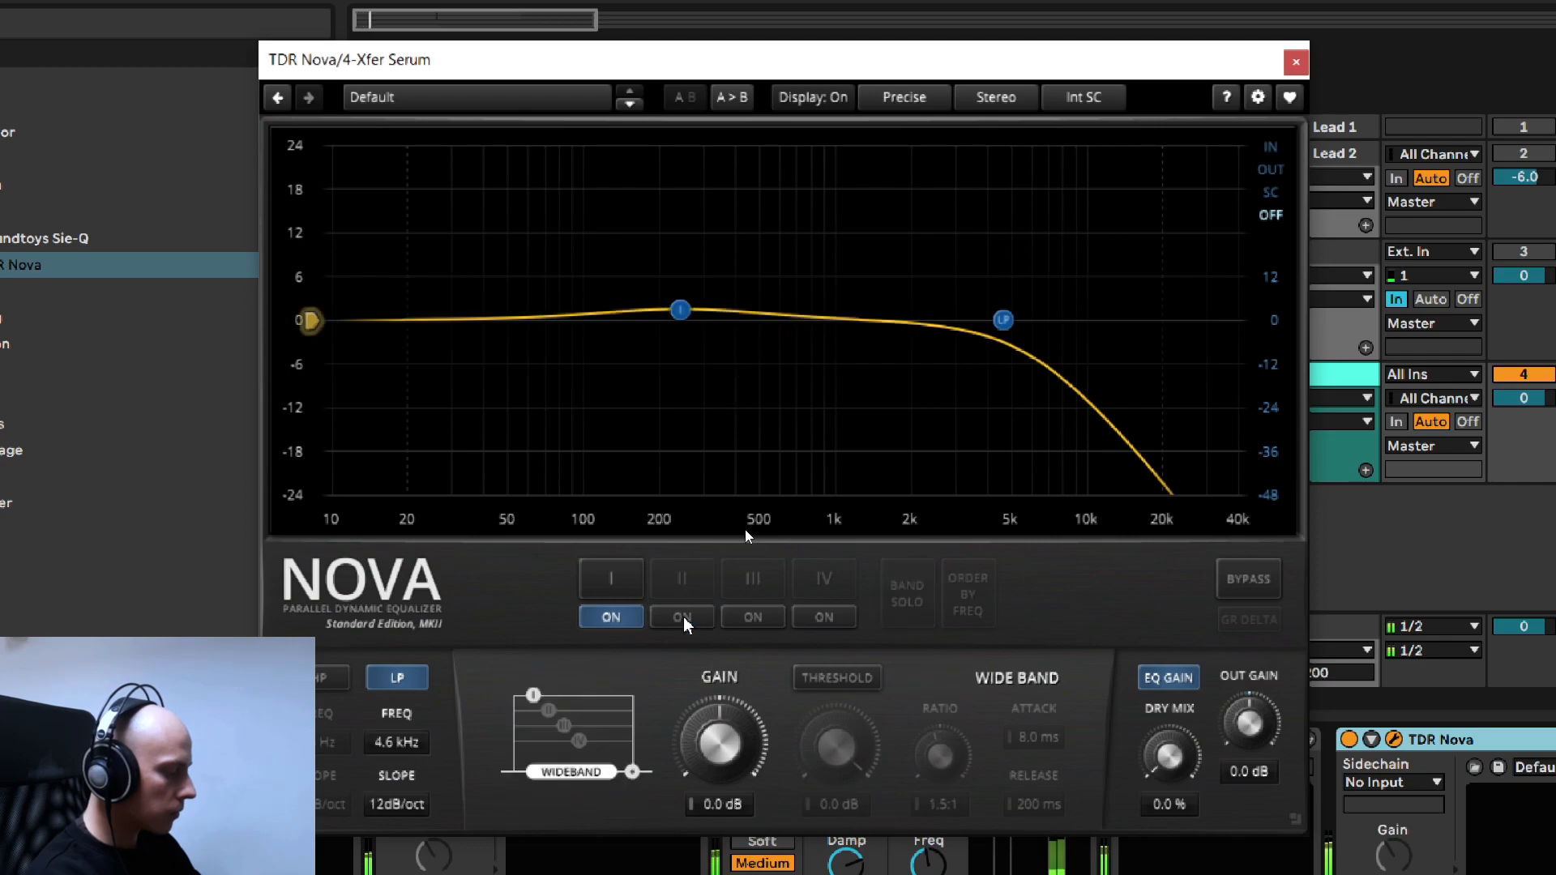
click(683, 618)
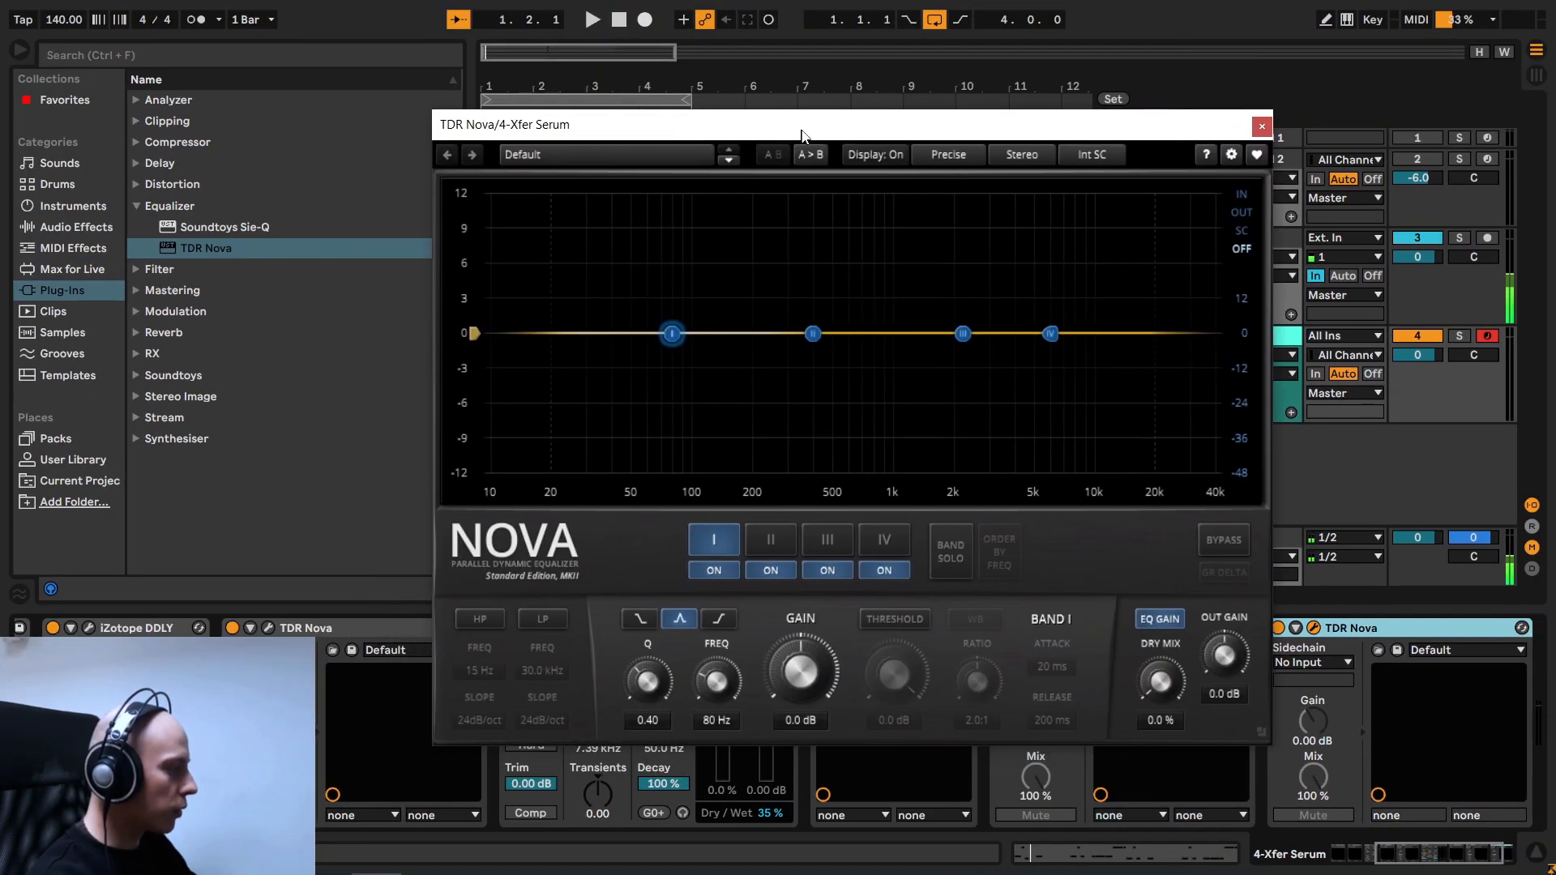
- Start playback and switch off all four bands of the newly added TDR Nova
drag(802, 134, 786, 128)
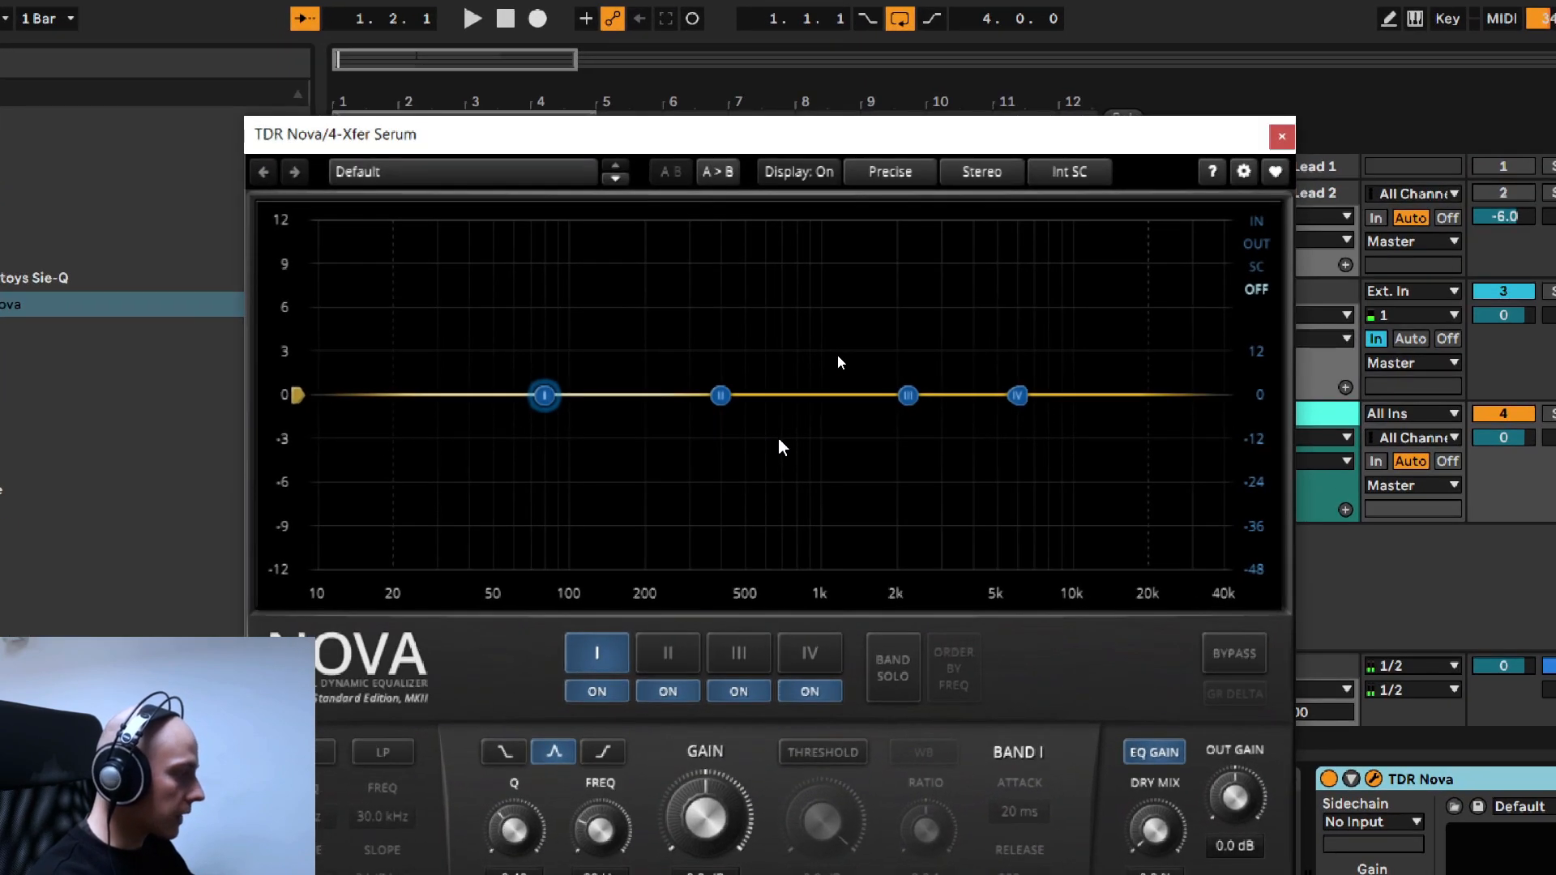
key(space)
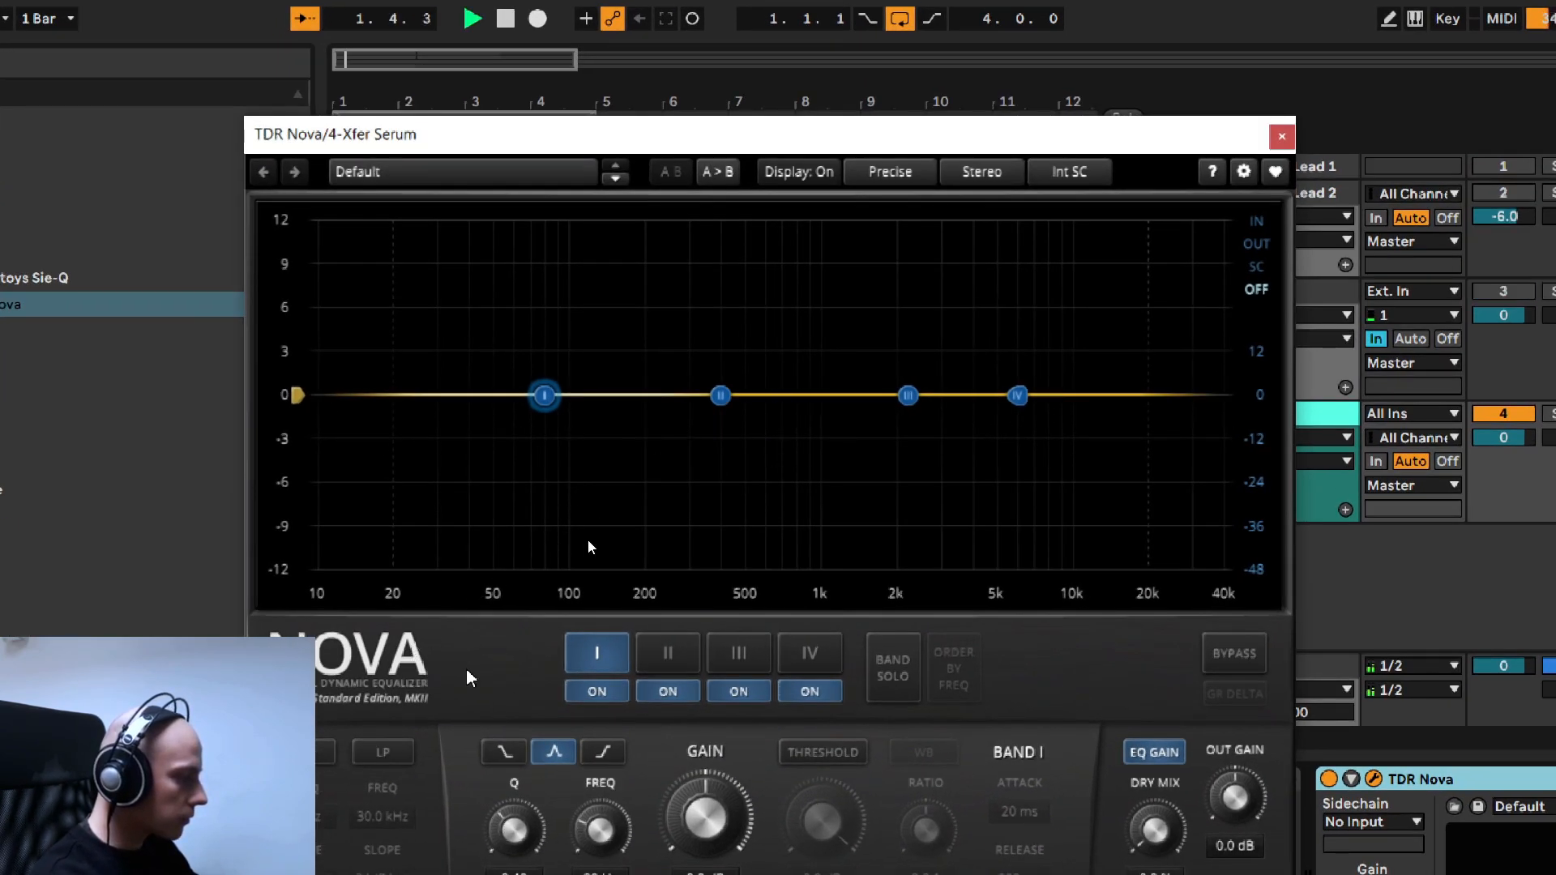
click(628, 695)
click(668, 691)
click(810, 691)
click(738, 691)
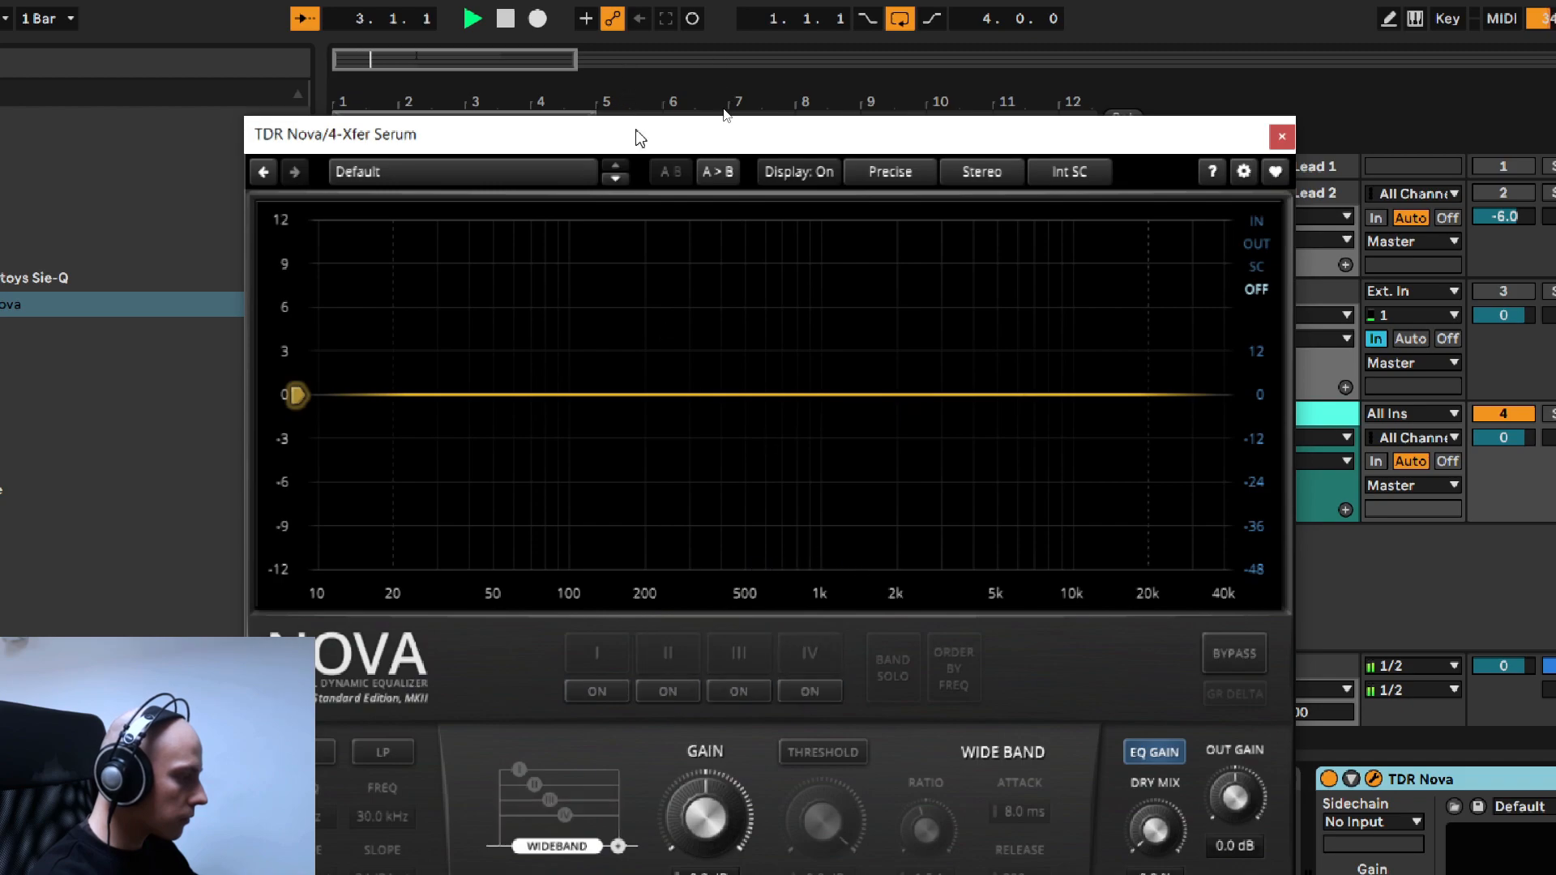
- Enable this TDR Nova's high-pass filter at about 235 Hz and give it a gentler slope
drag(632, 131, 631, 89)
click(293, 708)
drag(351, 351, 650, 351)
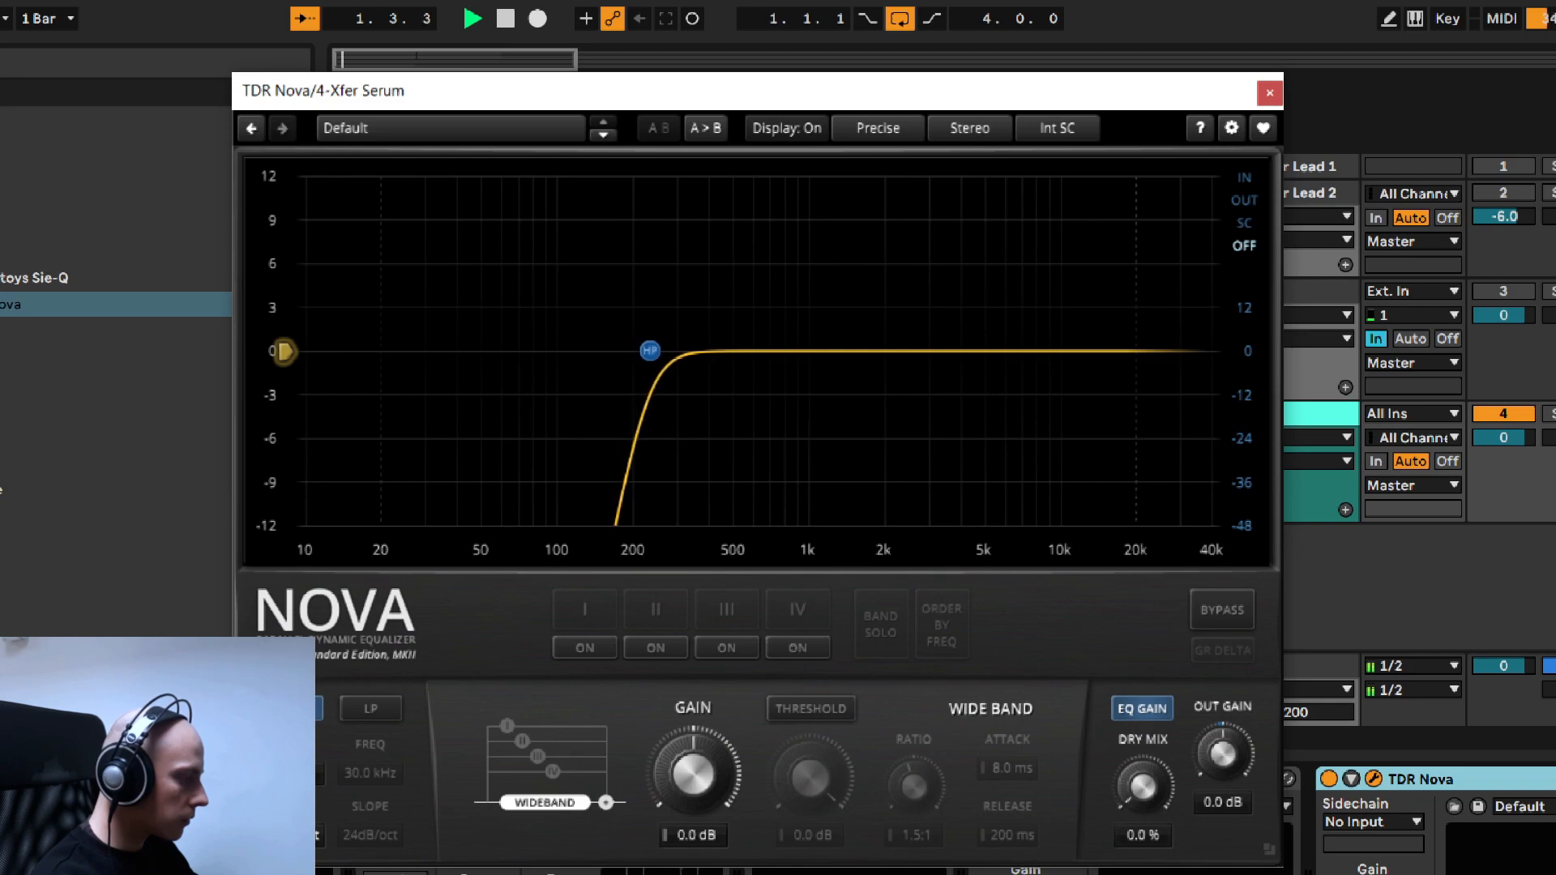
click(453, 678)
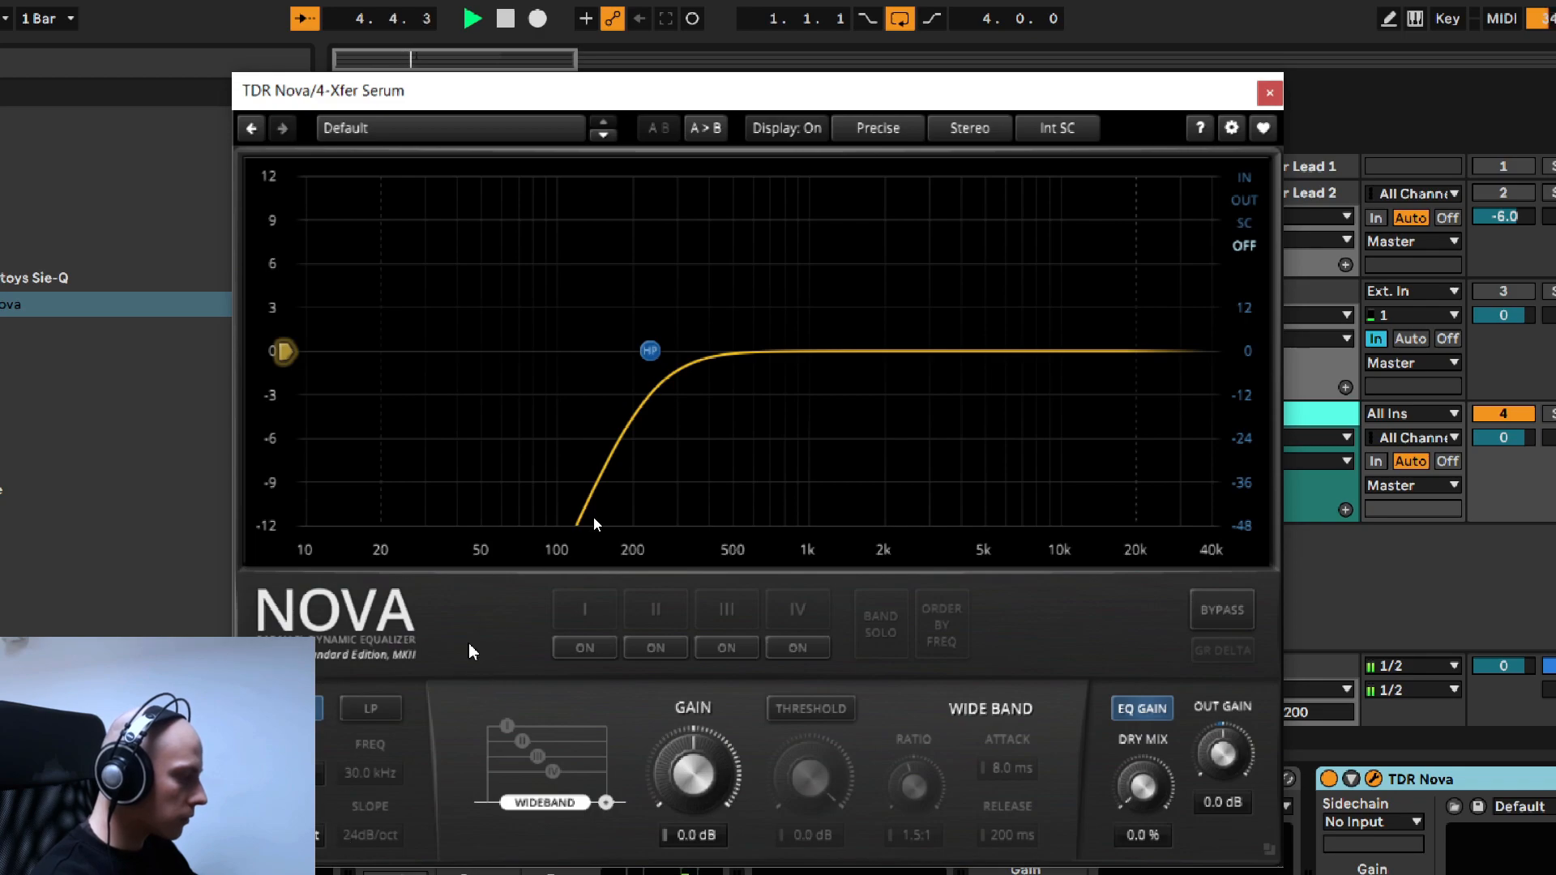
- Enable band I as a -8.6 dB cut at 992 Hz with a Q of 1.39
click(571, 645)
drag(534, 353, 817, 483)
scroll(815, 484, up, 2)
scroll(815, 483, down, 1)
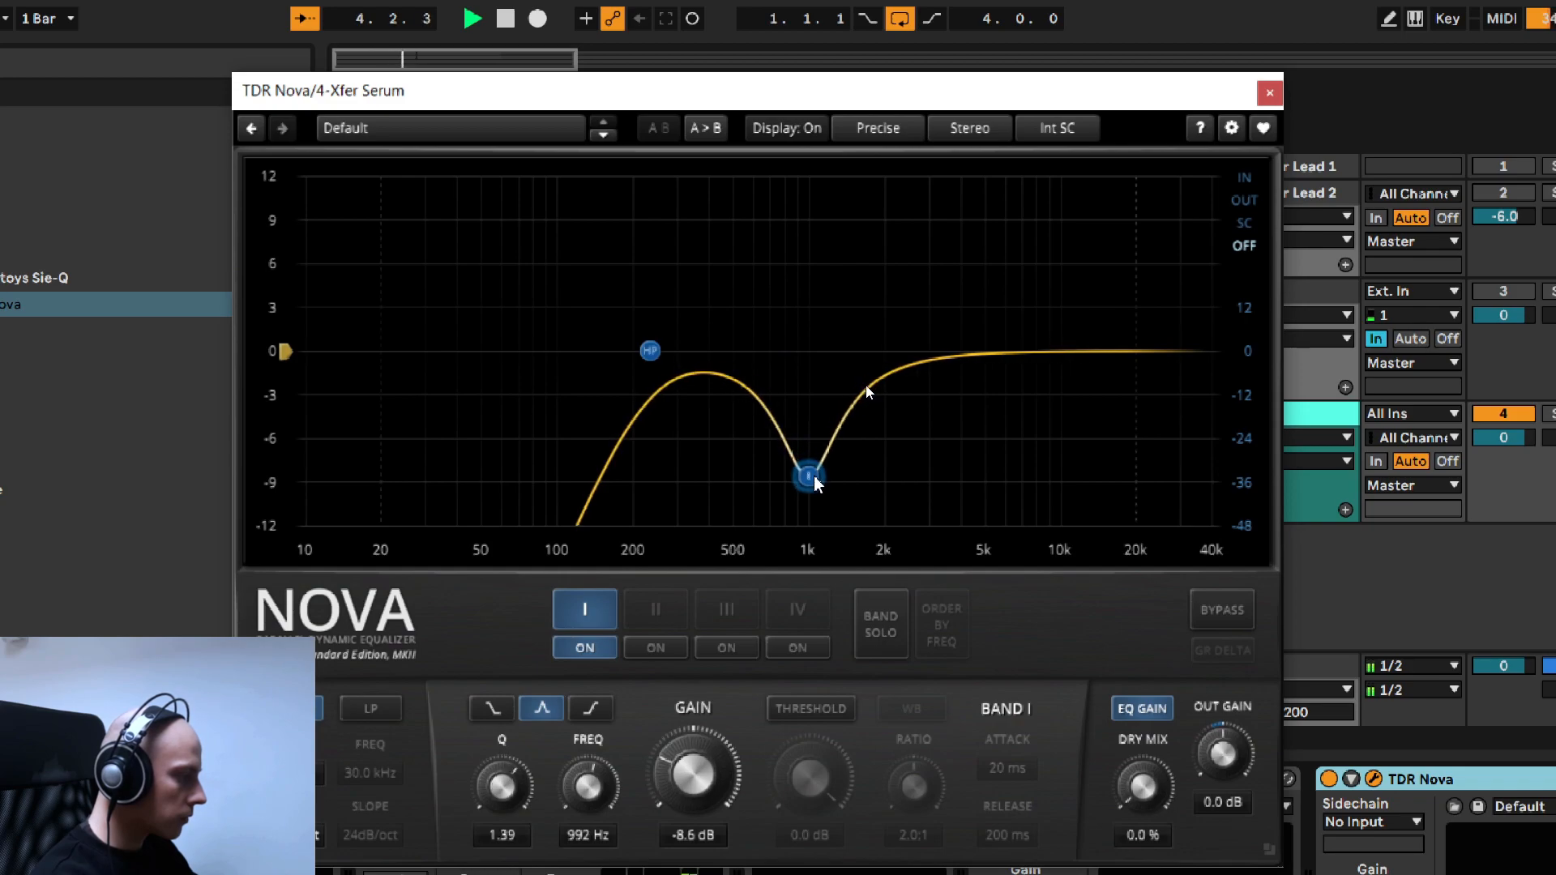
- Enable band II as a -12.8 dB cut at 6.0 kHz with a Q of 1.59
click(648, 652)
drag(705, 350, 1003, 481)
scroll(1009, 478, up, 3)
scroll(673, 775, down, 3)
scroll(673, 776, down, 2)
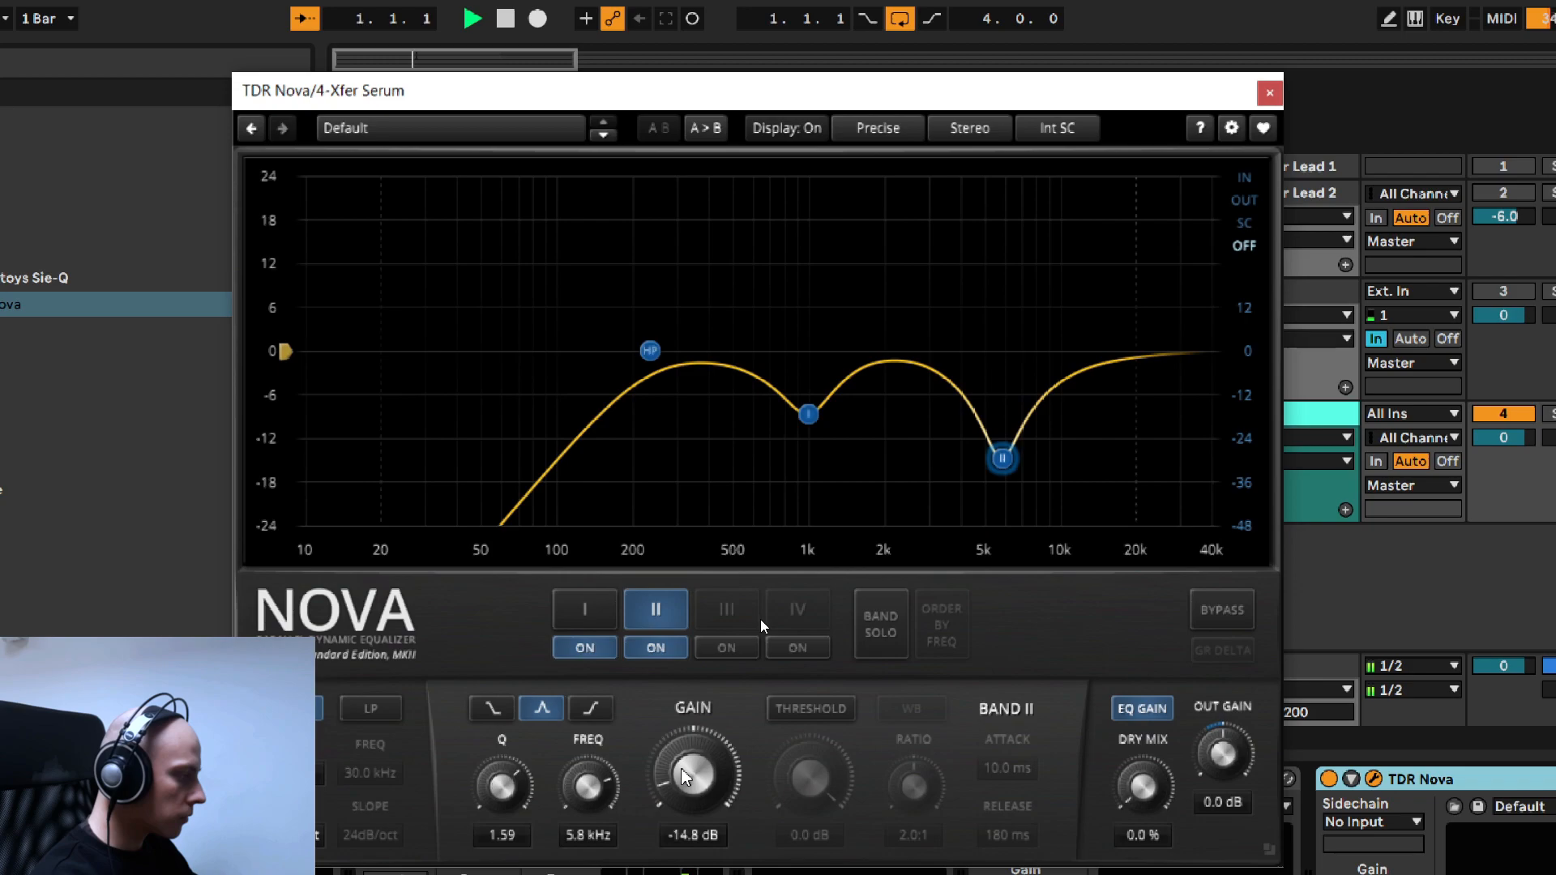
drag(1002, 447, 1005, 442)
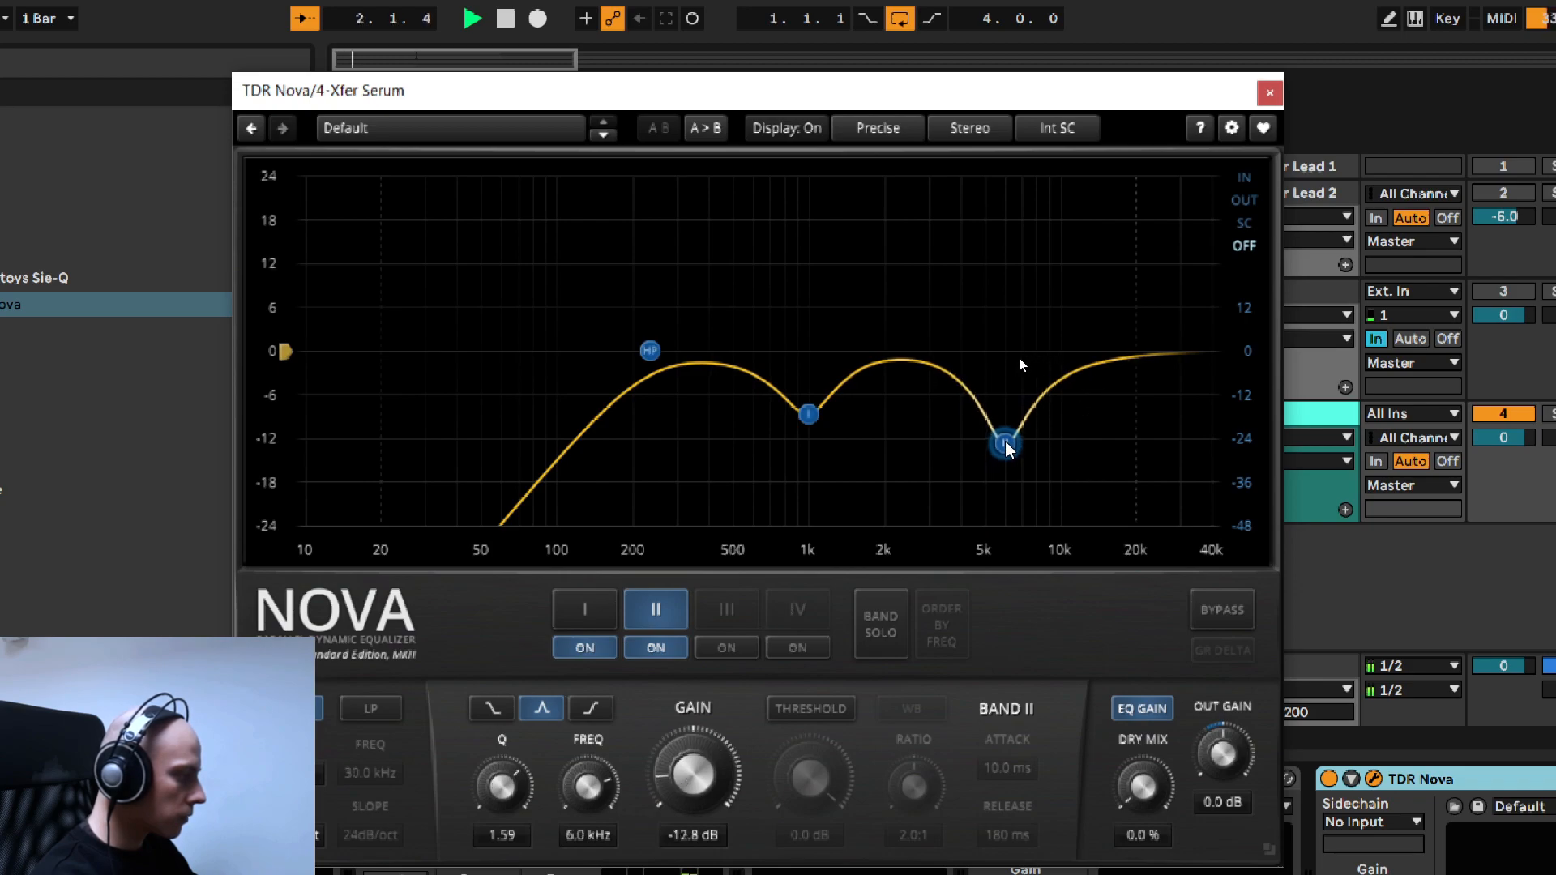
- Deepen band II's cut to -15.3 dB and audition a wider Q of 0.79 before restoring 1.59
scroll(694, 785, down, 3)
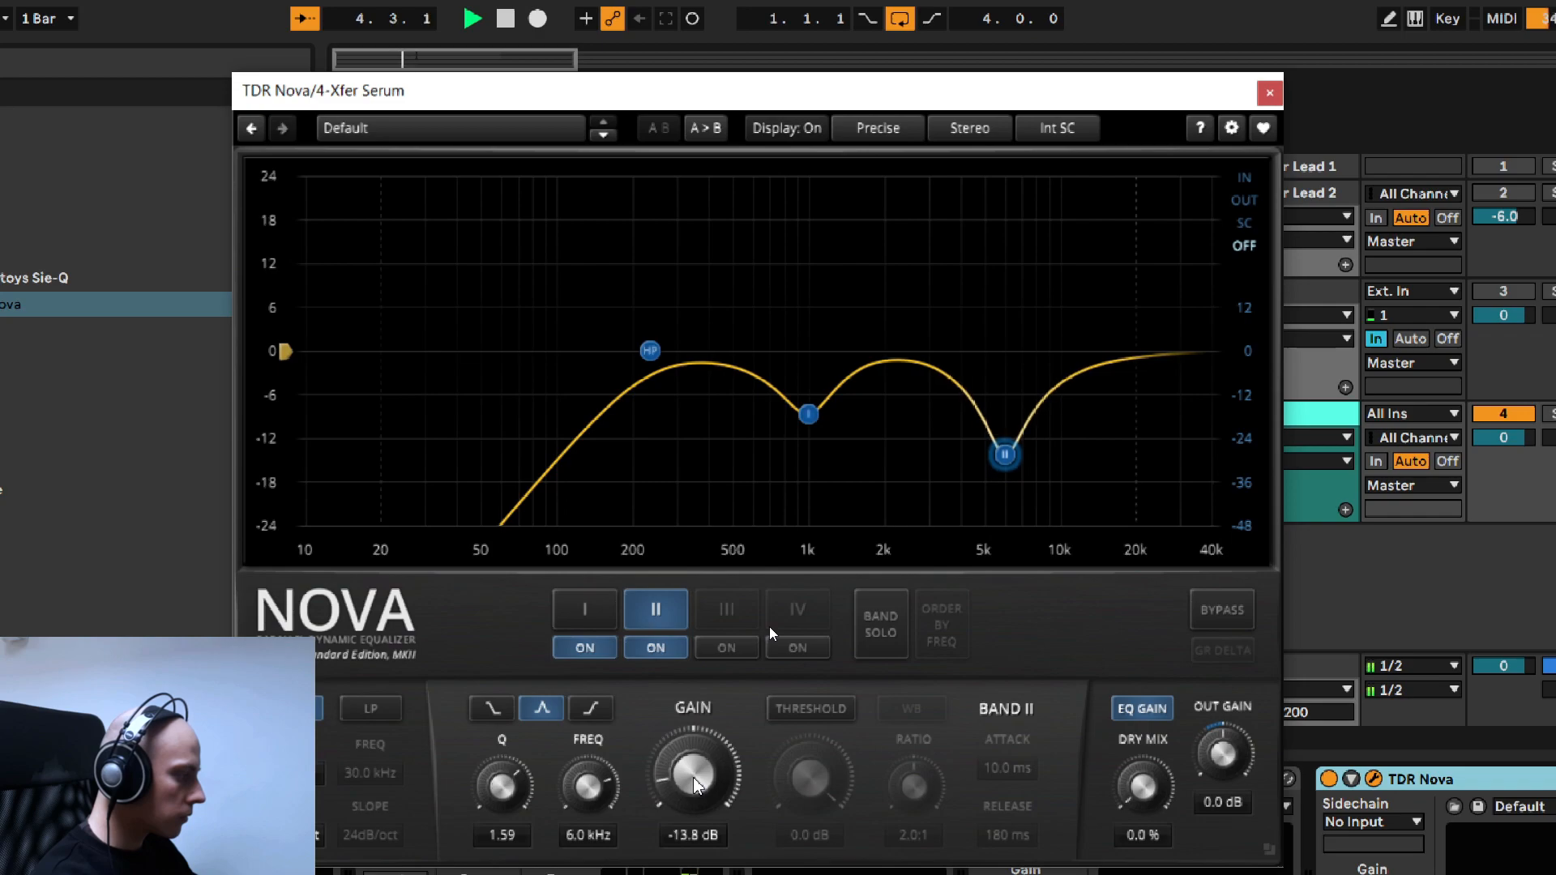
scroll(694, 779, down, 1)
scroll(695, 778, up, 2)
scroll(695, 779, down, 1)
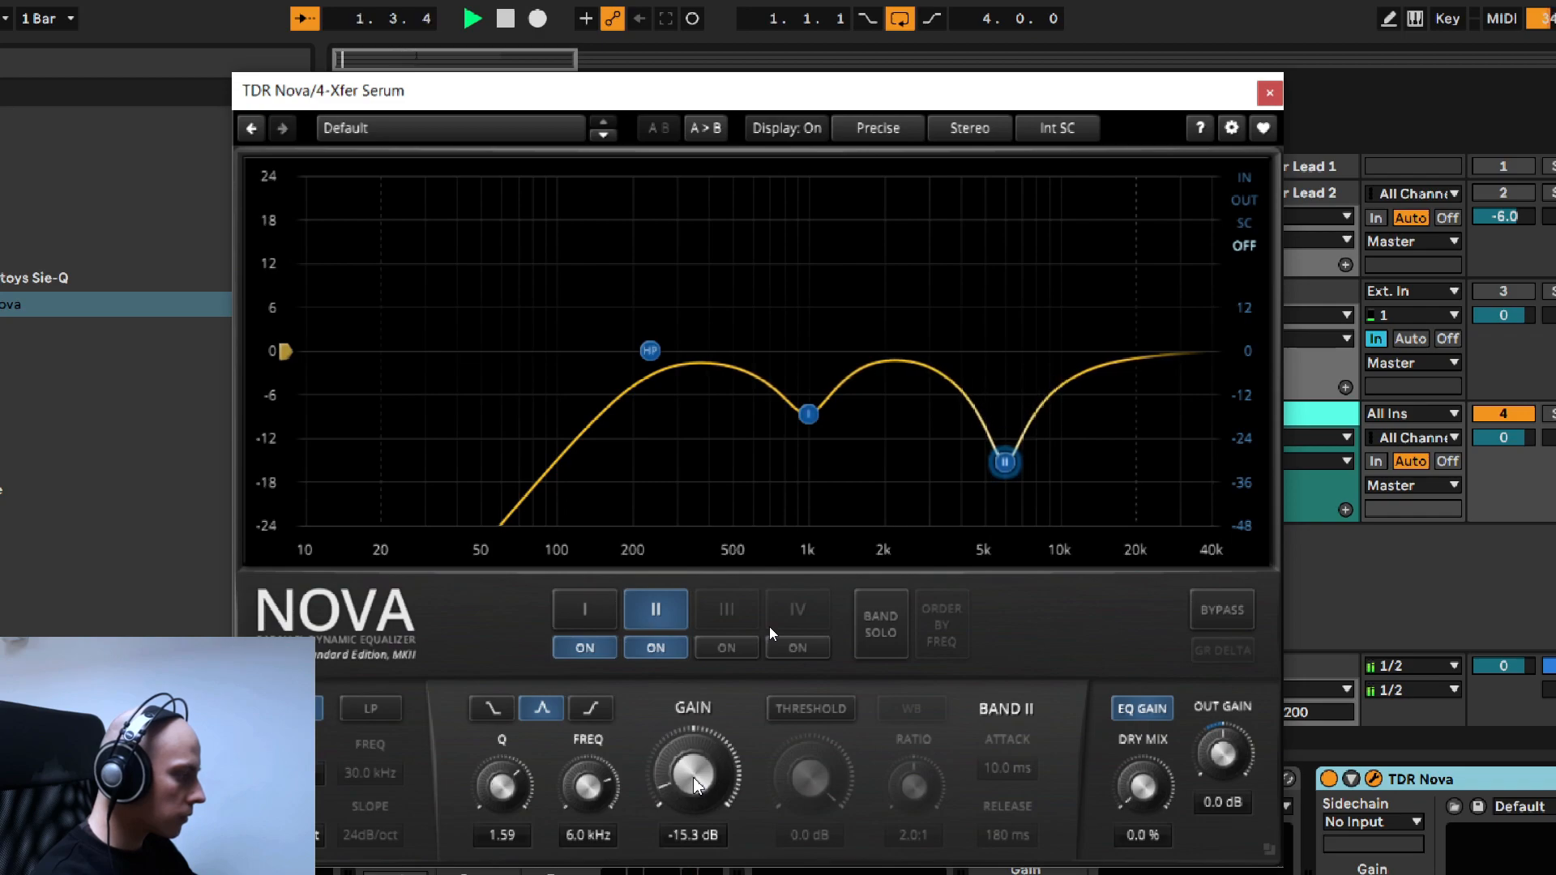
scroll(514, 843, down, 1)
scroll(514, 847, down, 3)
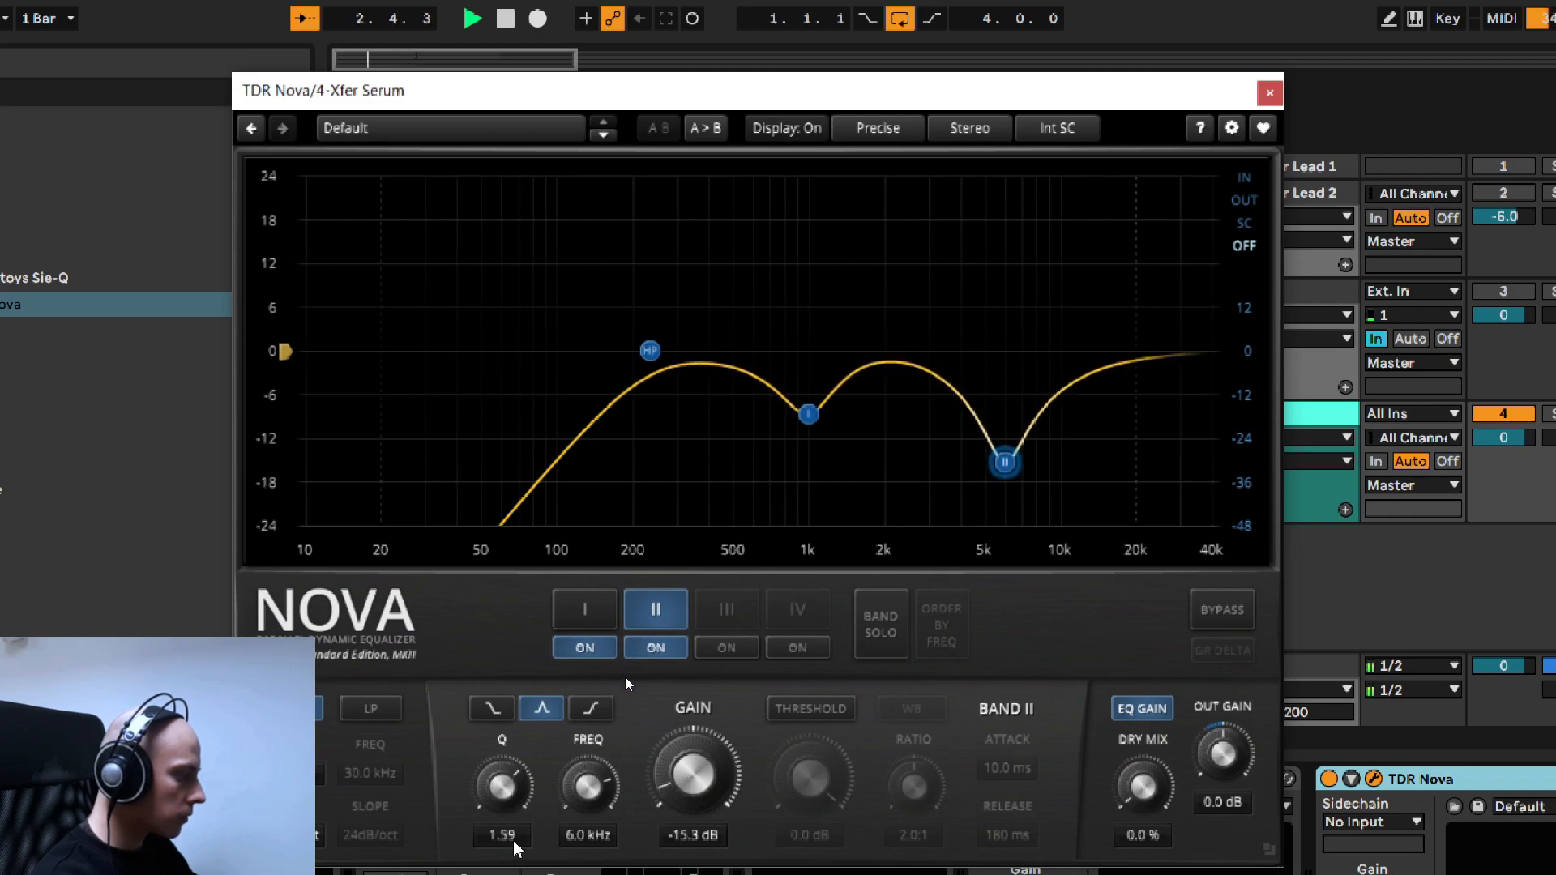
scroll(516, 847, up, 2)
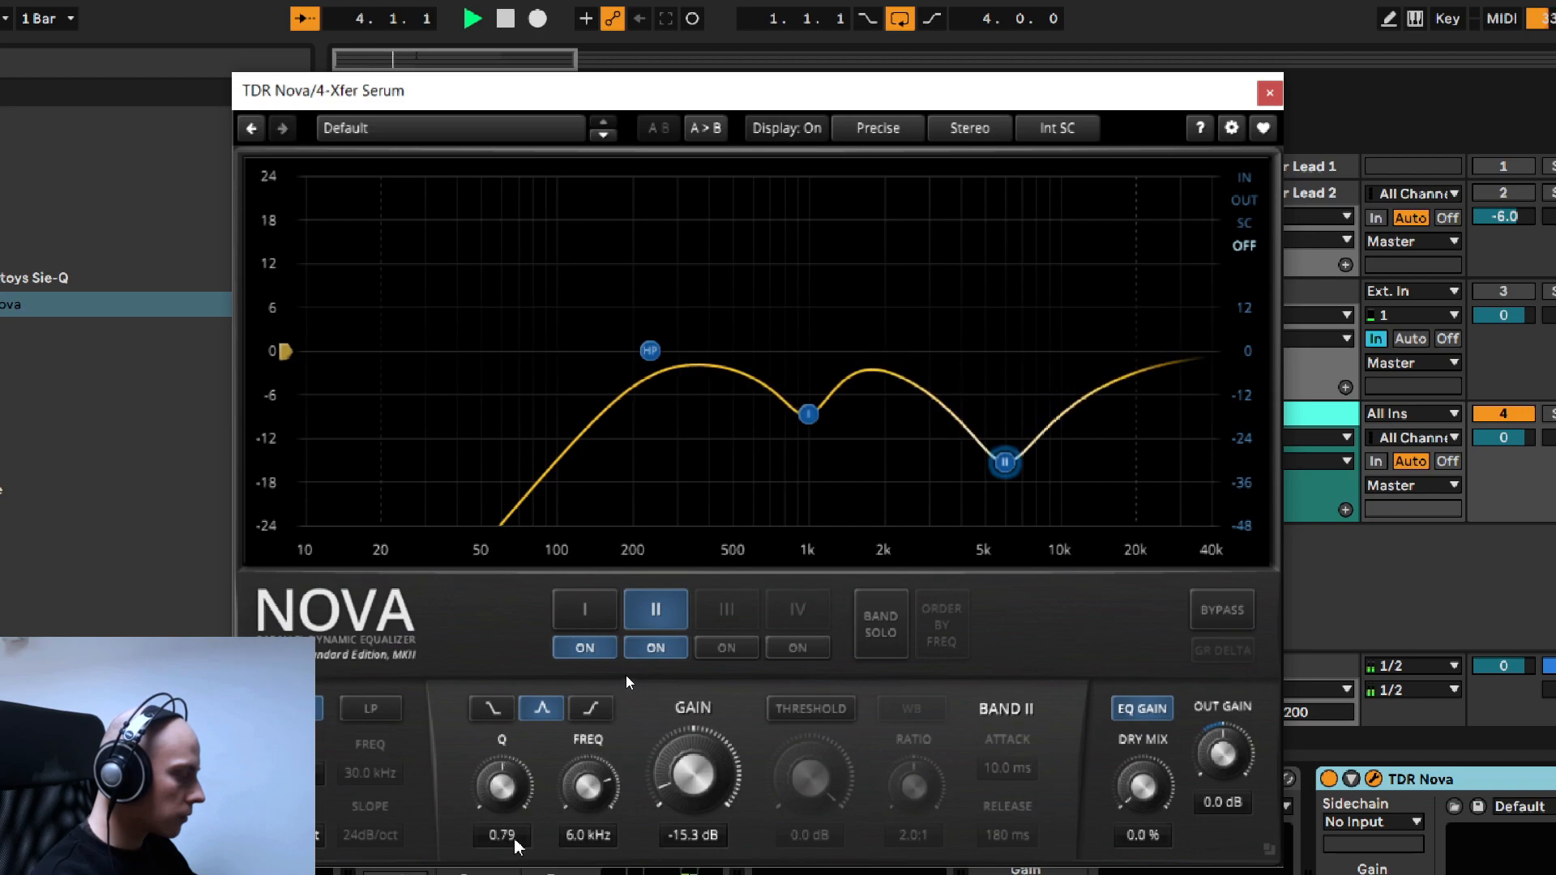
scroll(515, 847, up, 3)
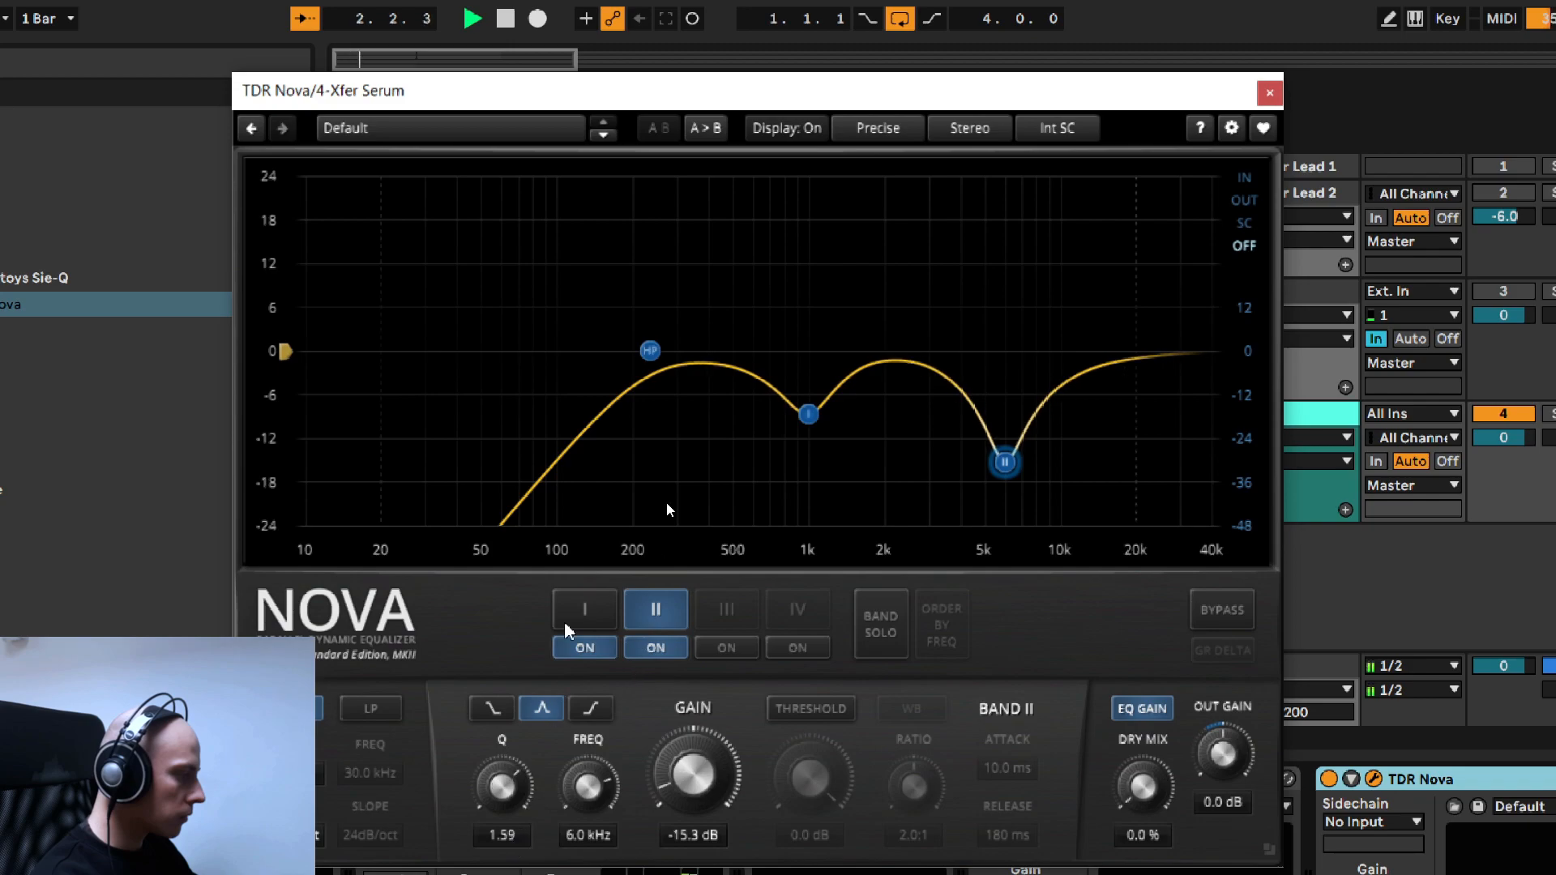
- Reduce band I's cut to -6.6 dB and audition a Q of 2.43 before settling on 1.60
click(594, 609)
scroll(689, 831, down, 5)
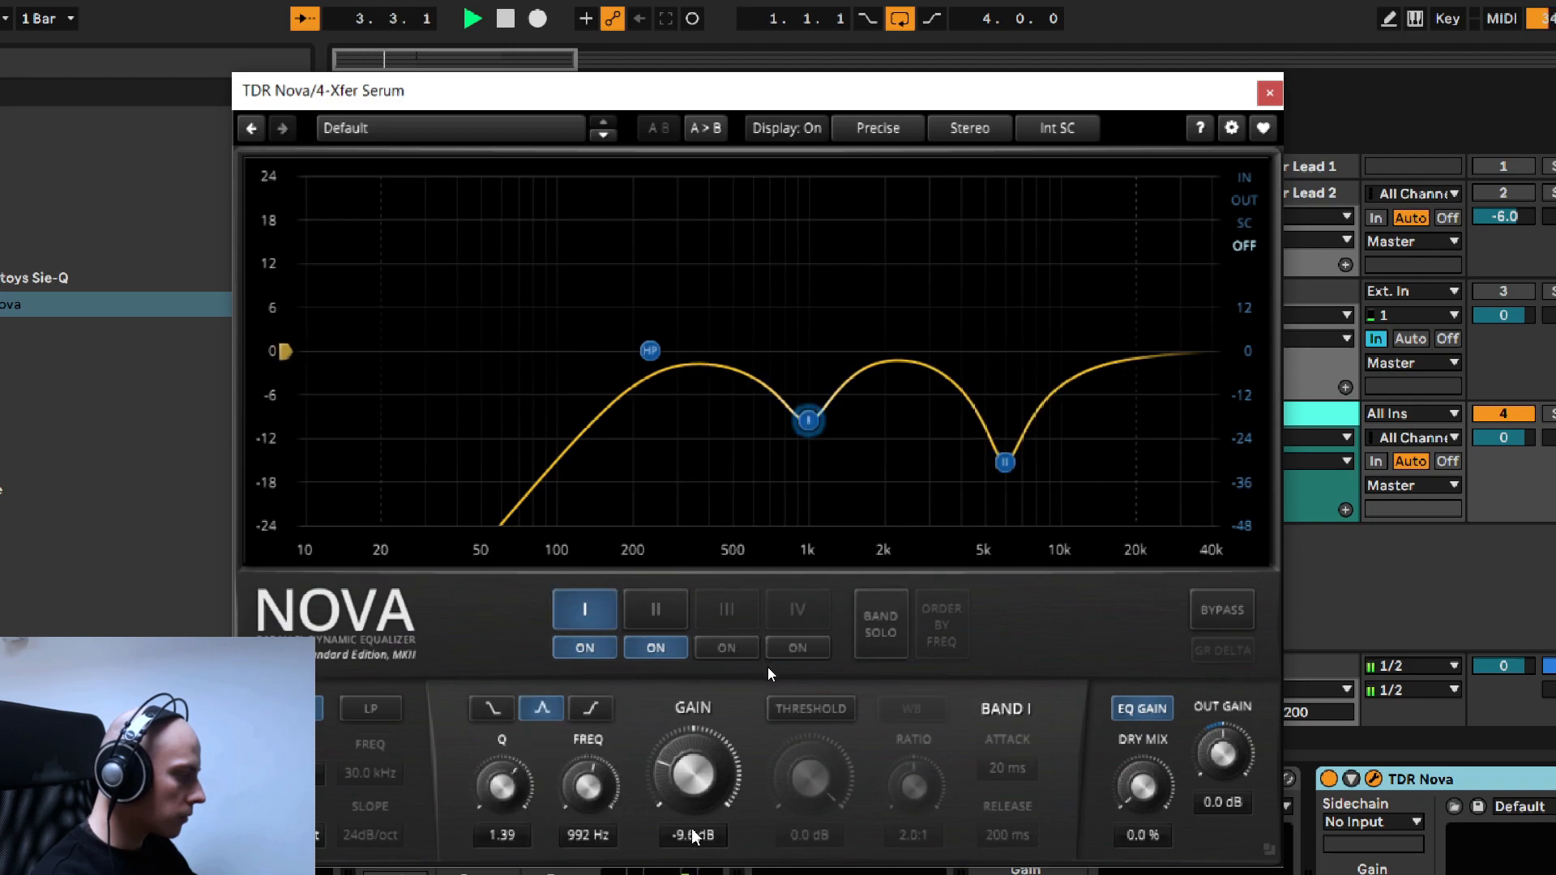
scroll(688, 841, up, 3)
scroll(690, 845, up, 5)
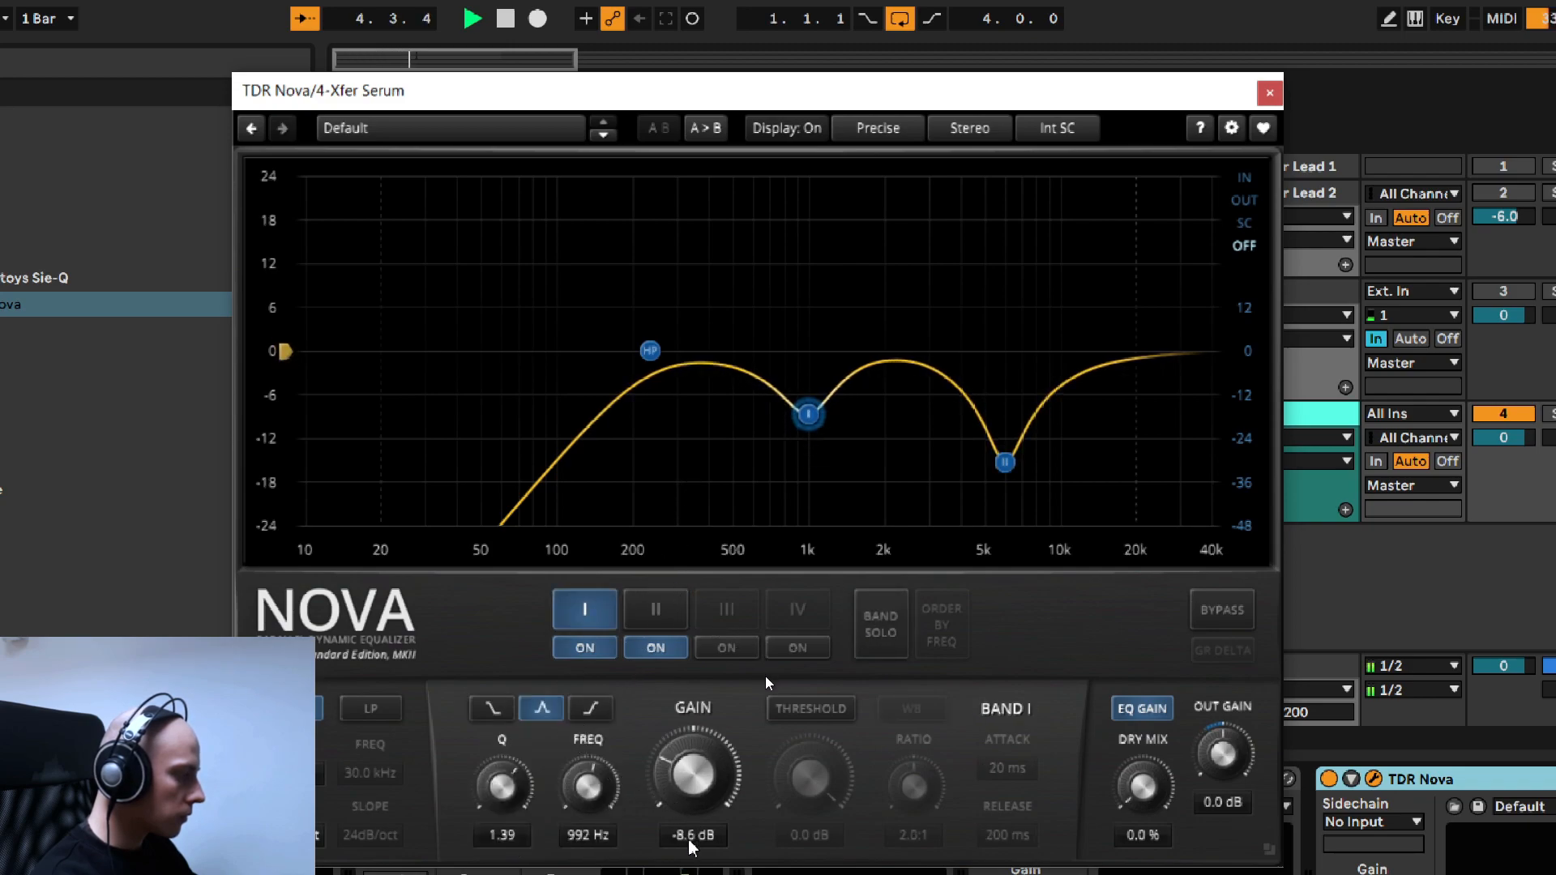
scroll(691, 845, down, 2)
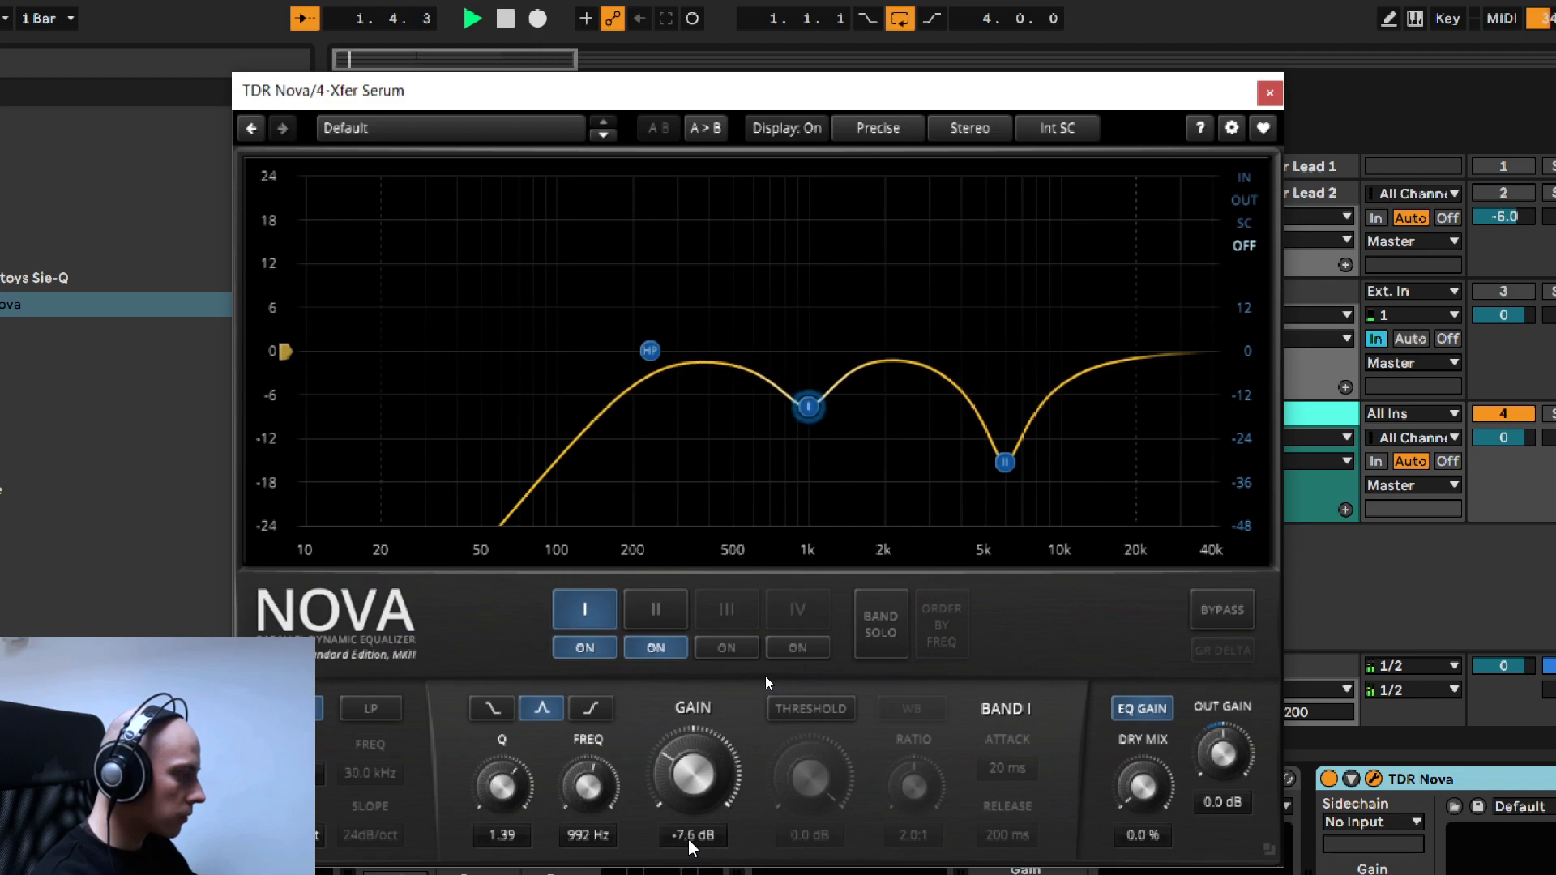
scroll(691, 845, up, 1)
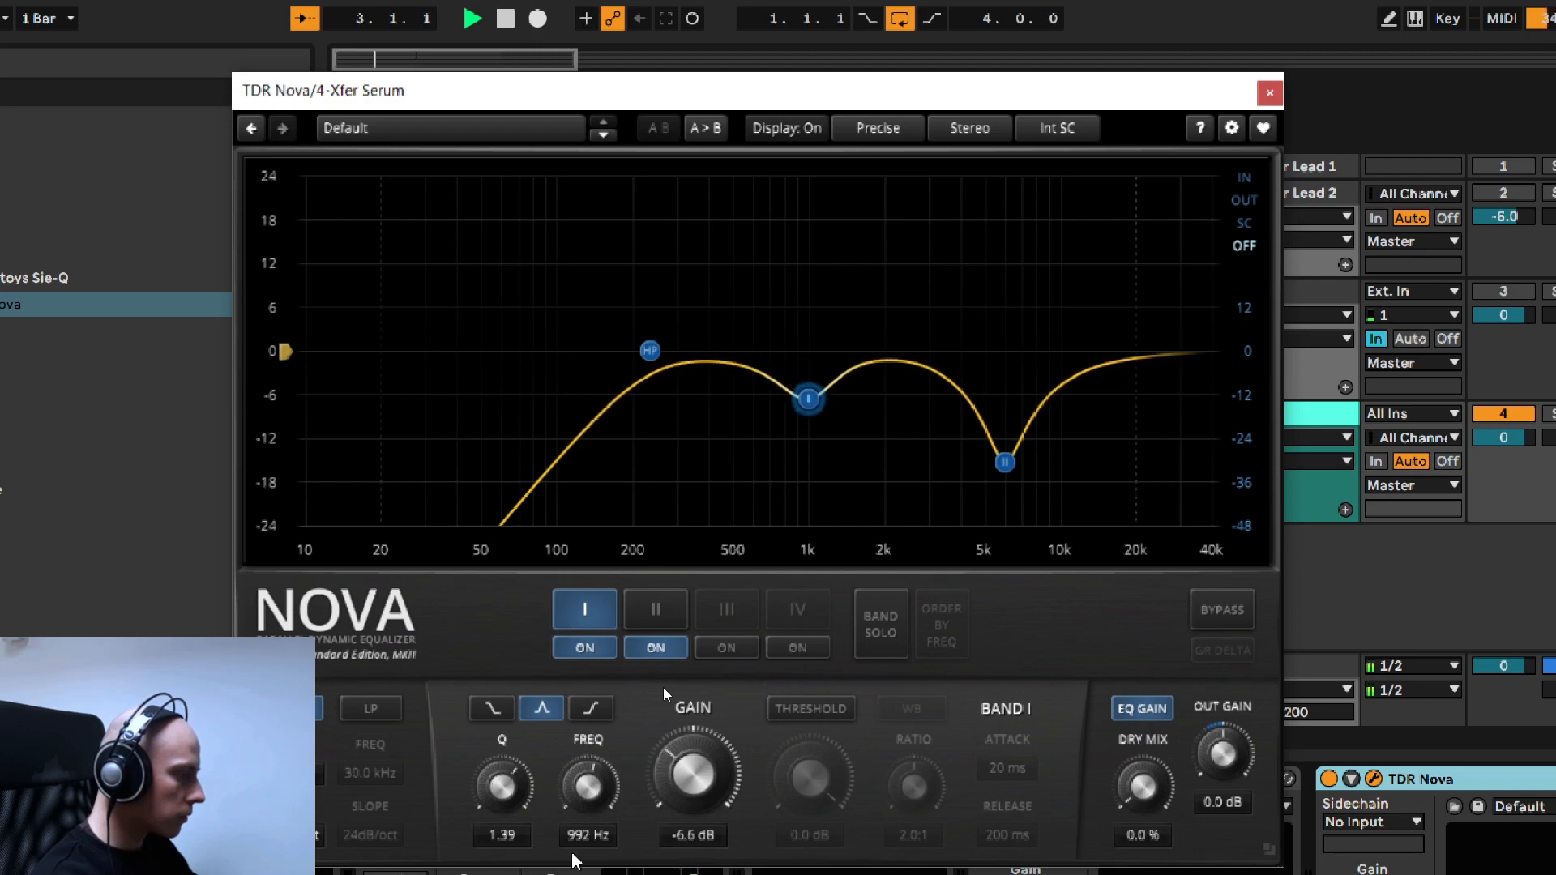
scroll(513, 847, up, 5)
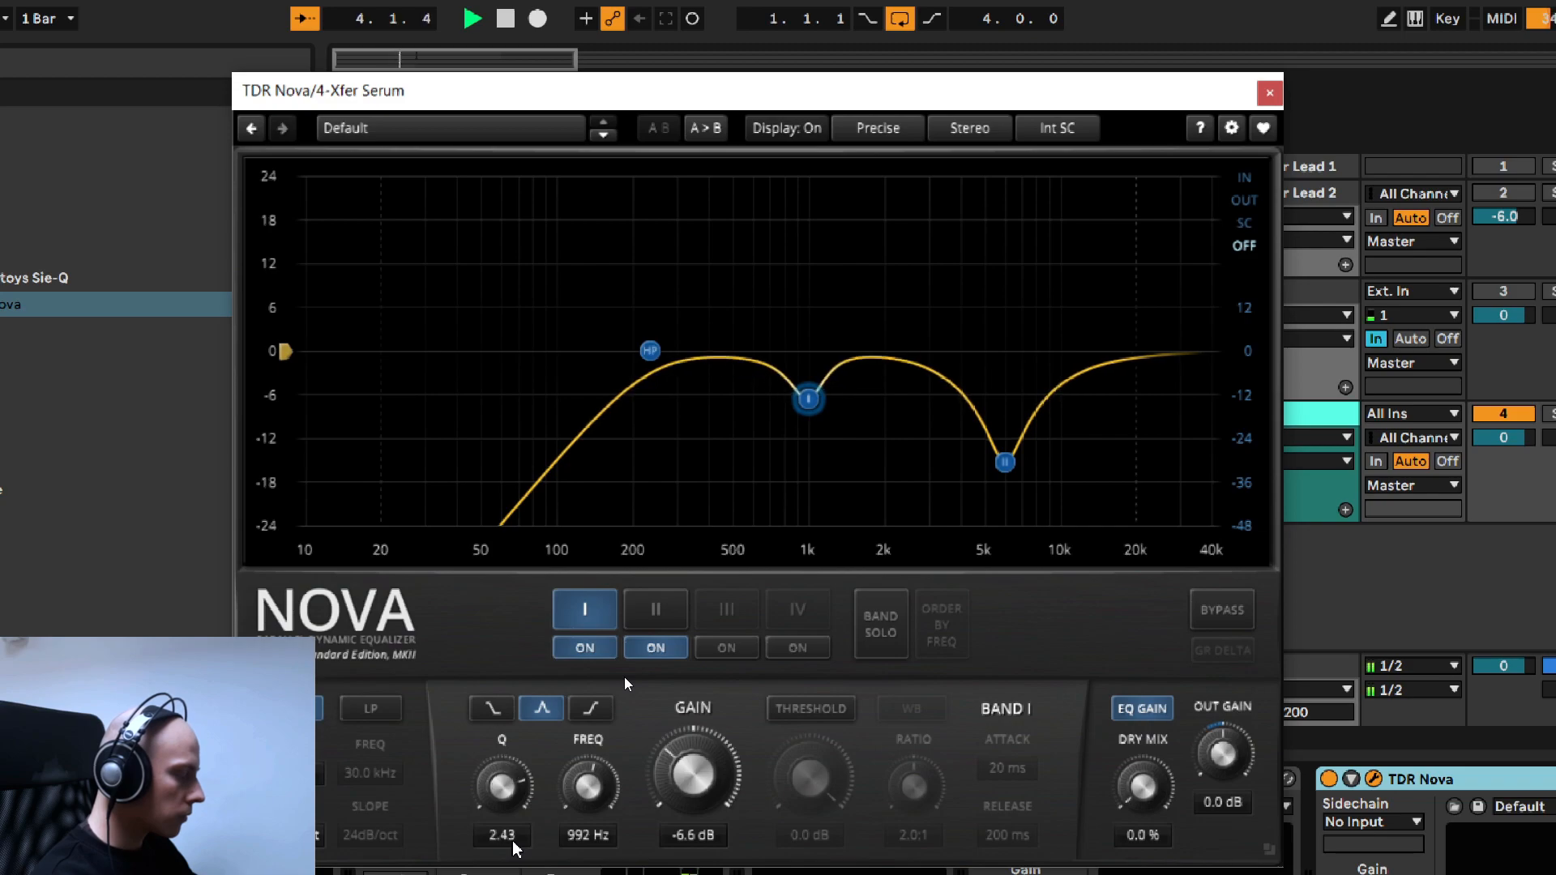
- Enable the low-pass filter at 14.5 kHz with a 12 dB/oct slope
click(362, 714)
scroll(376, 780, down, 5)
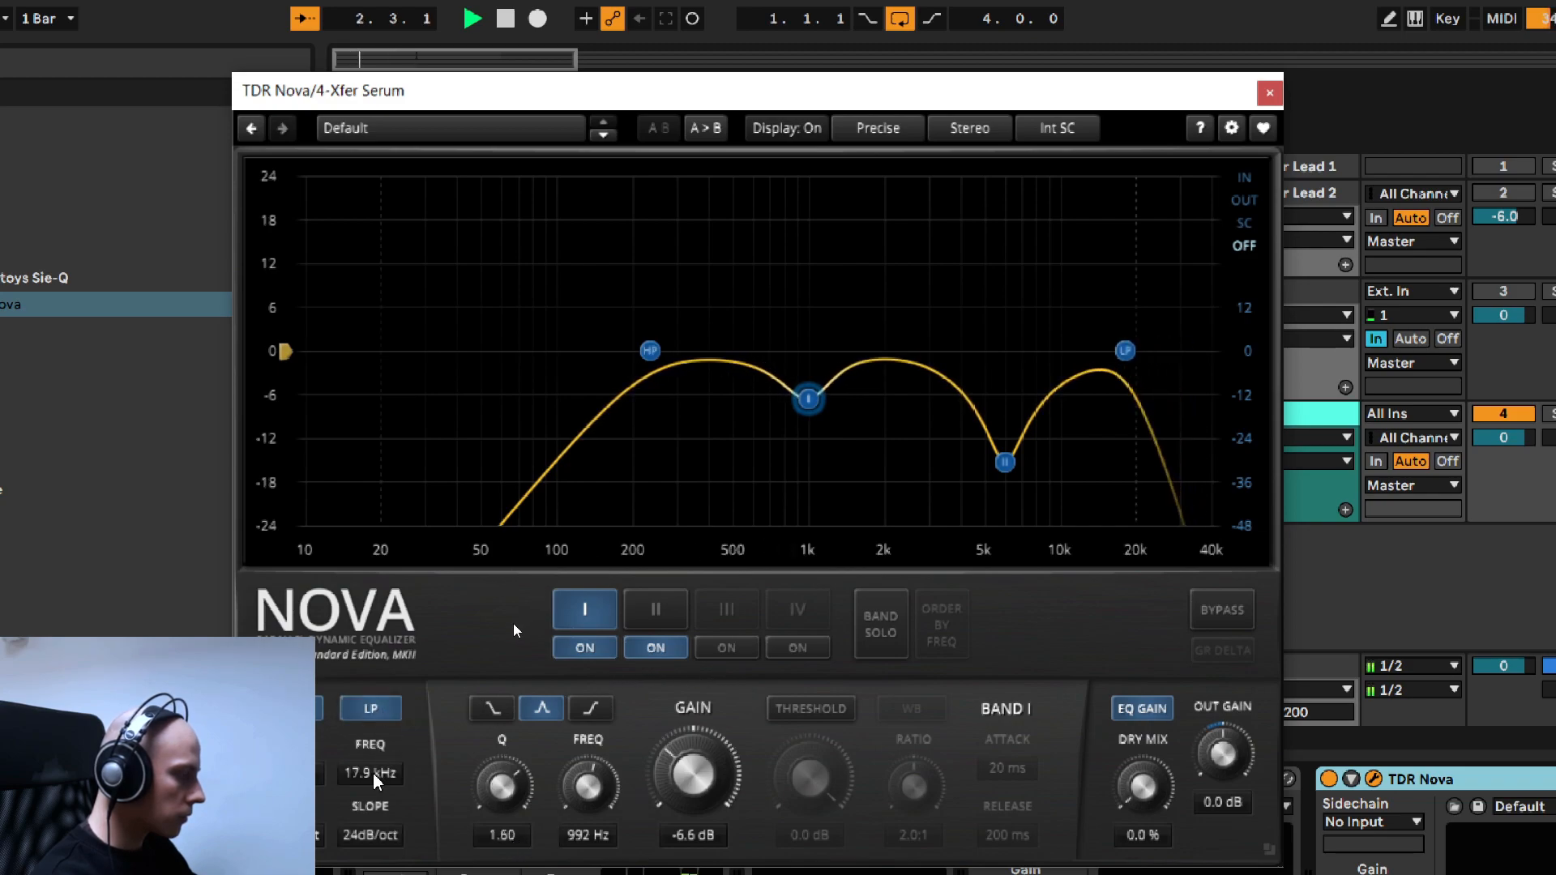
scroll(376, 780, down, 2)
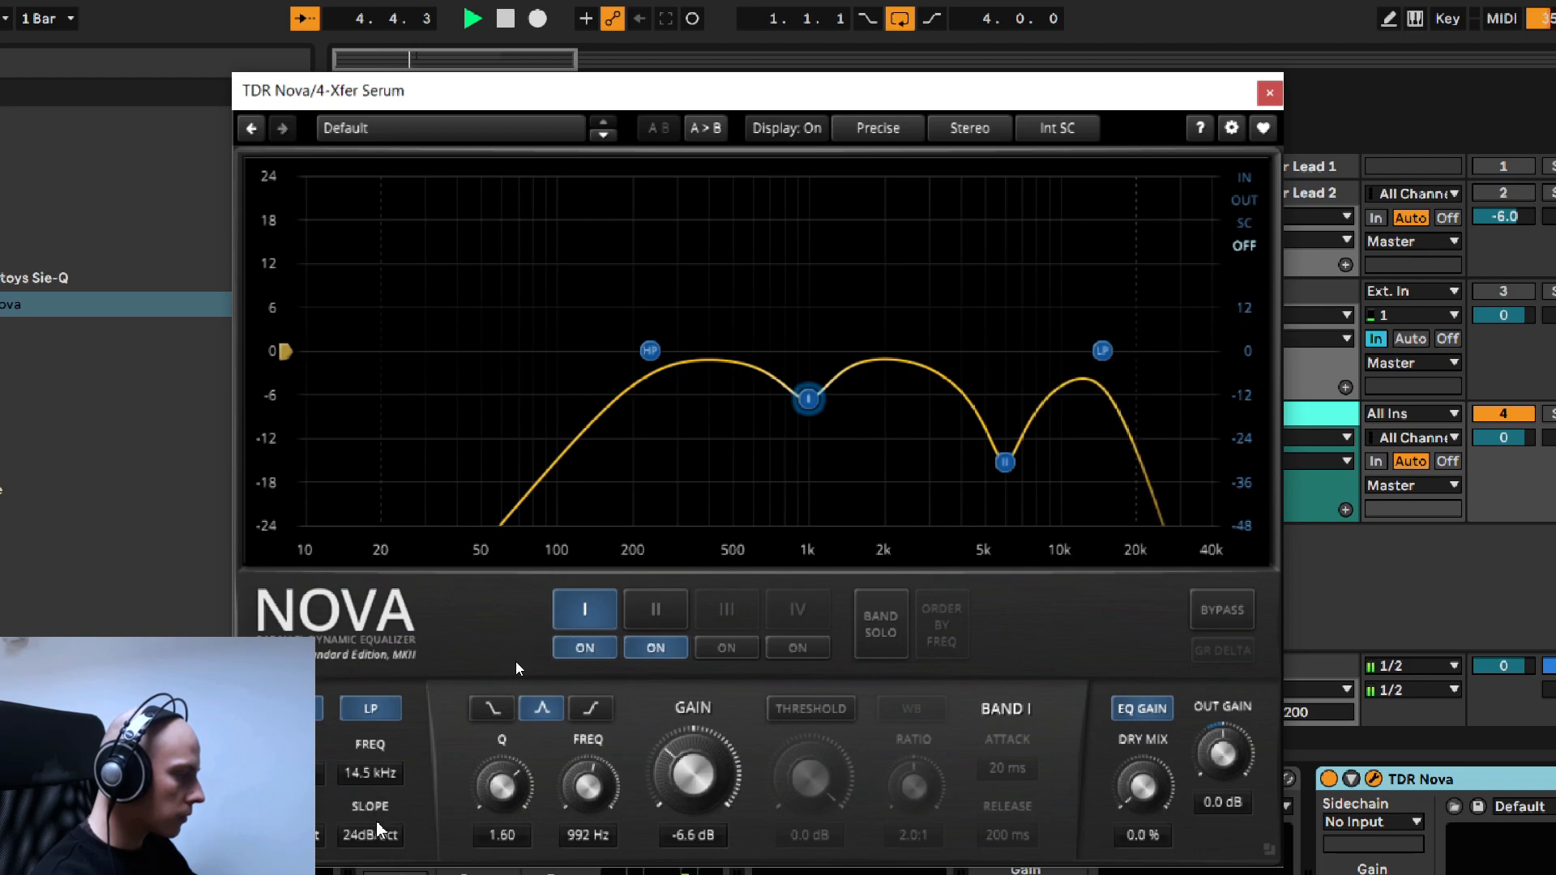
scroll(378, 842, down, 1)
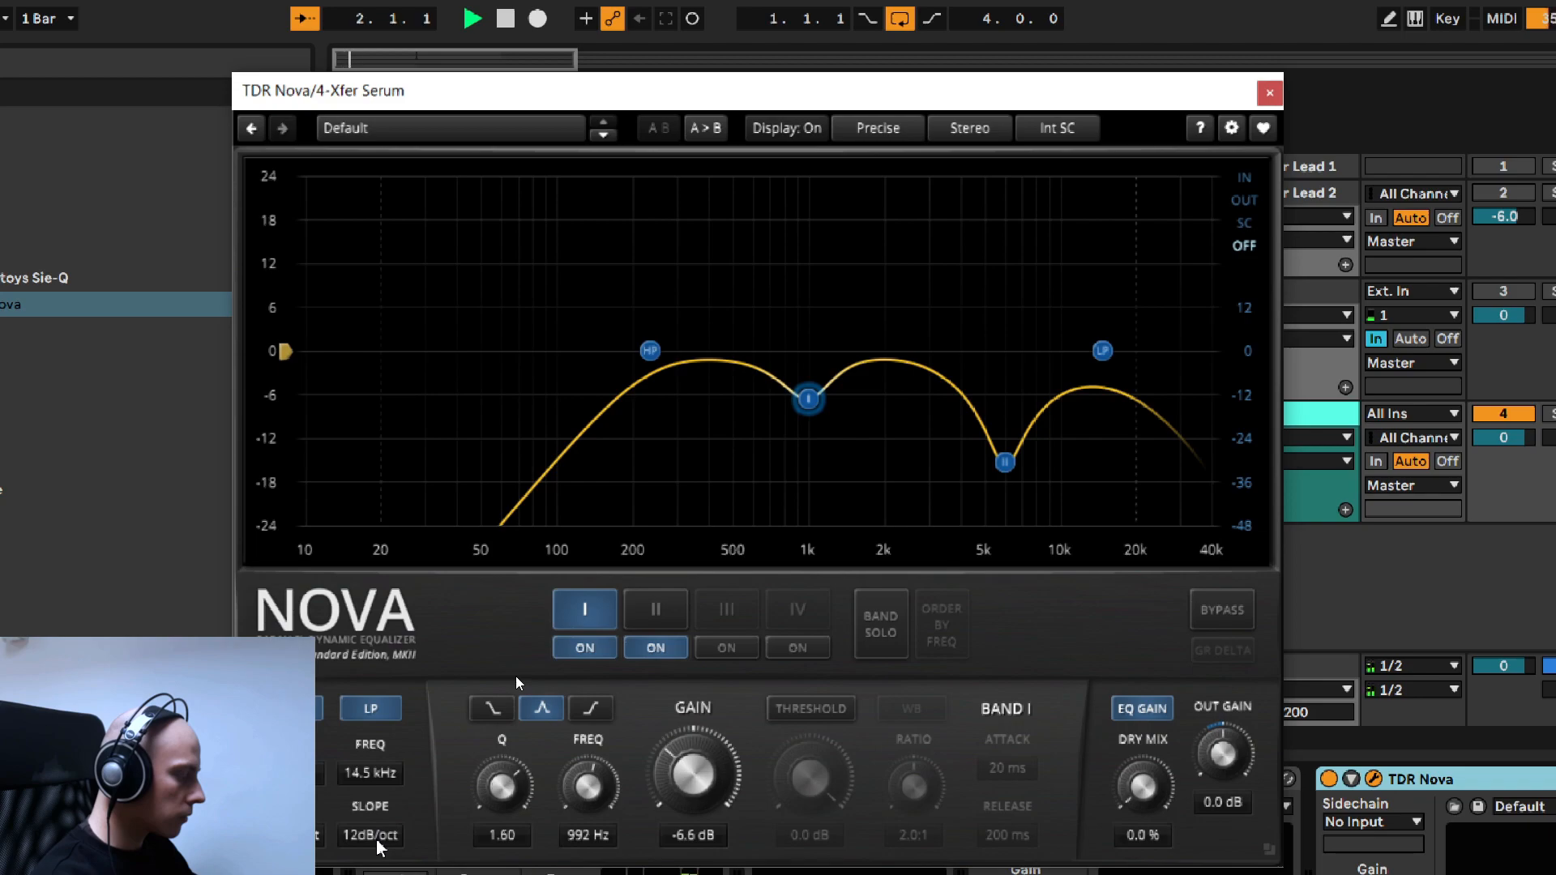
- Compare the lead with this TDR Nova bypassed and active
click(1221, 613)
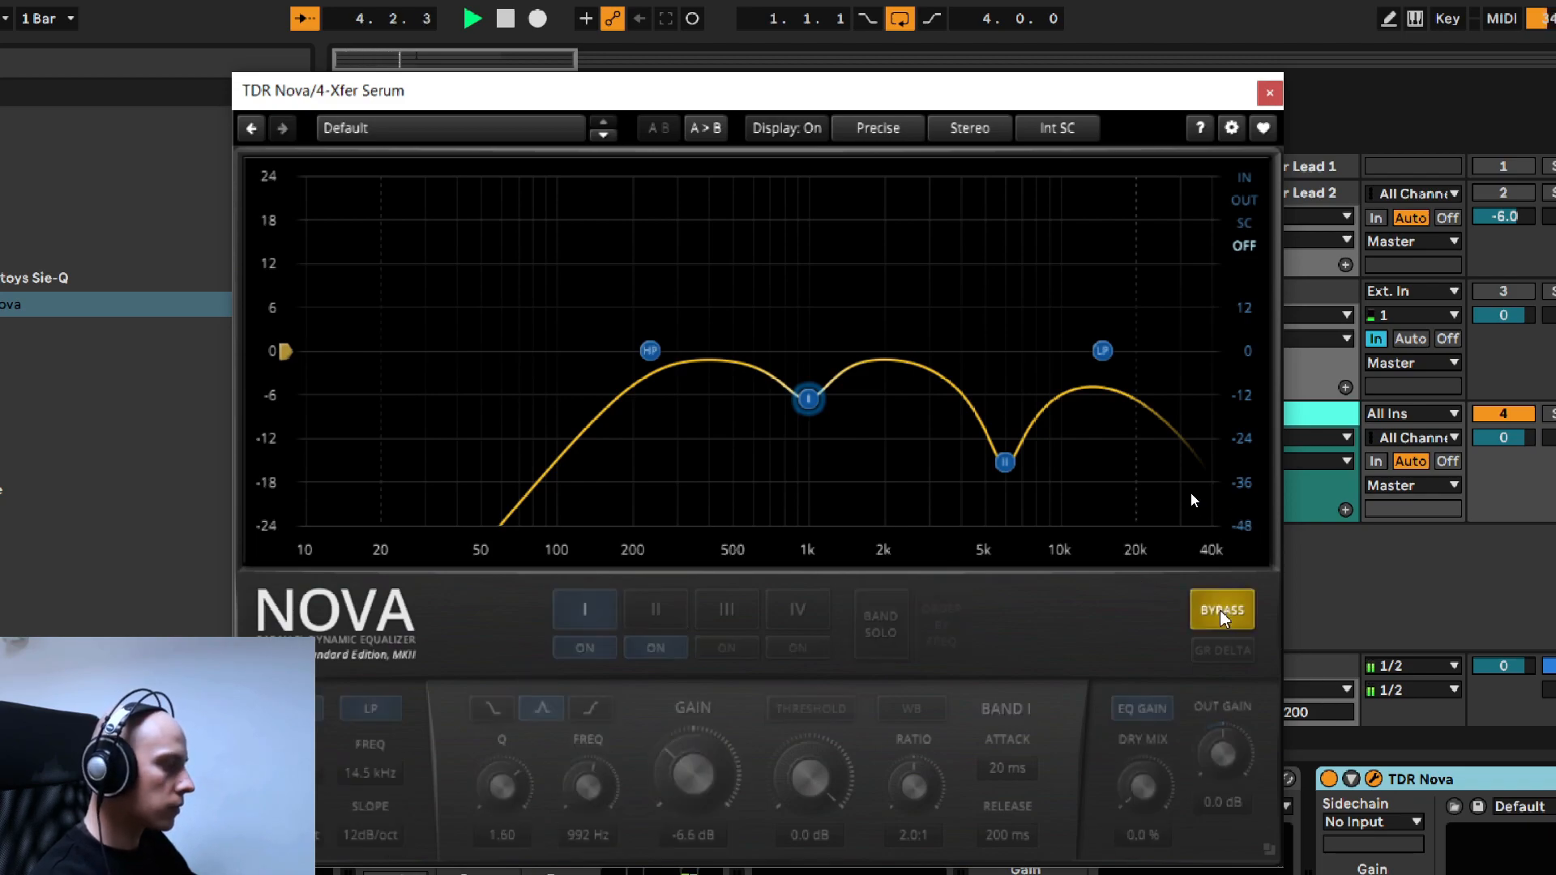
click(1222, 613)
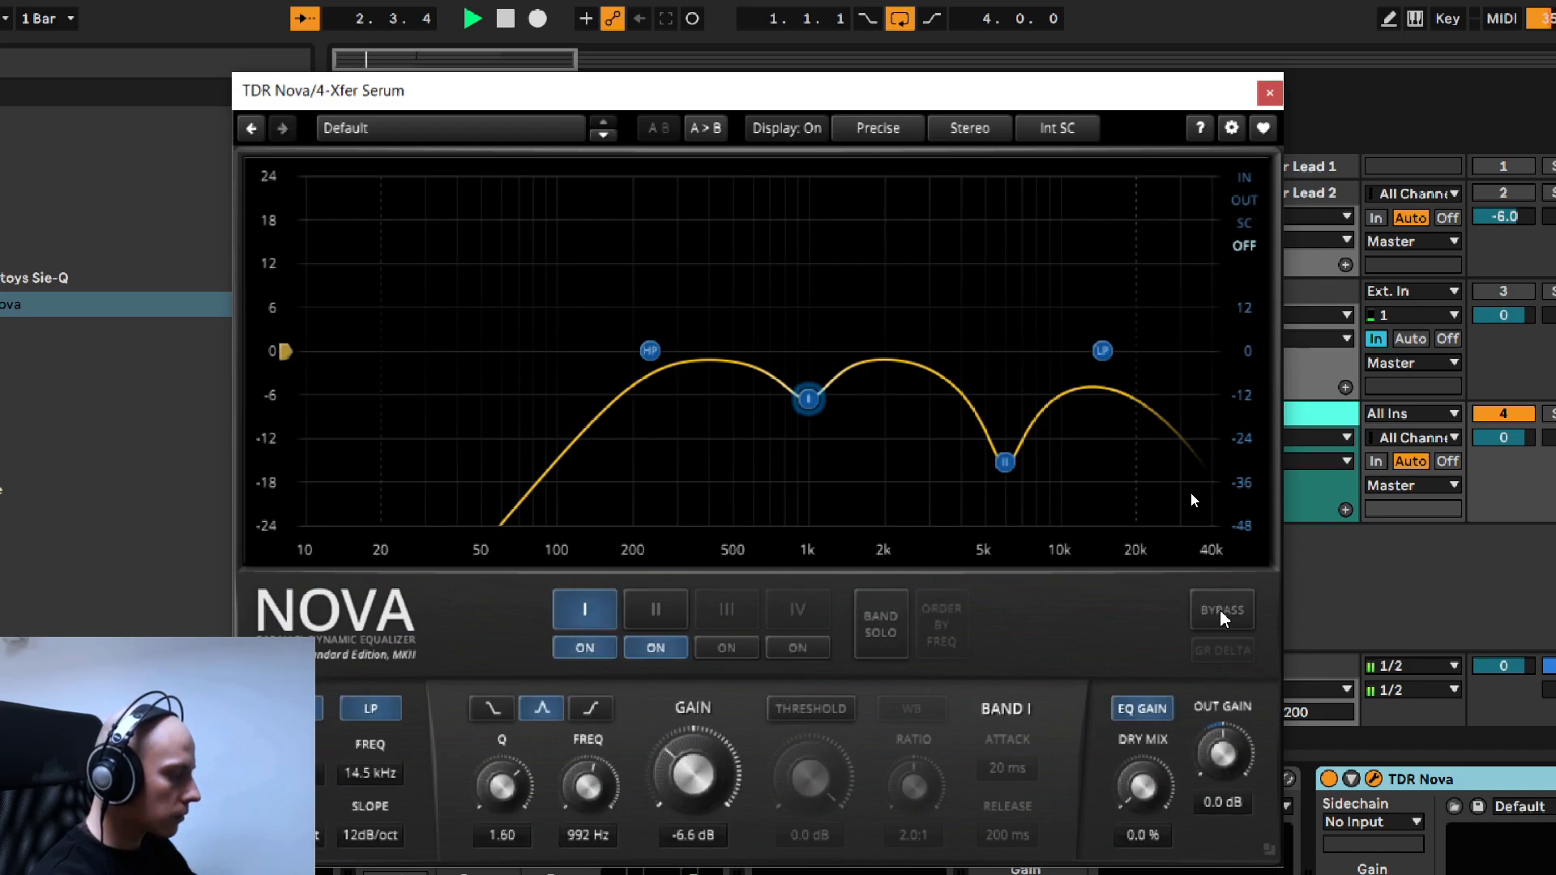
click(1221, 613)
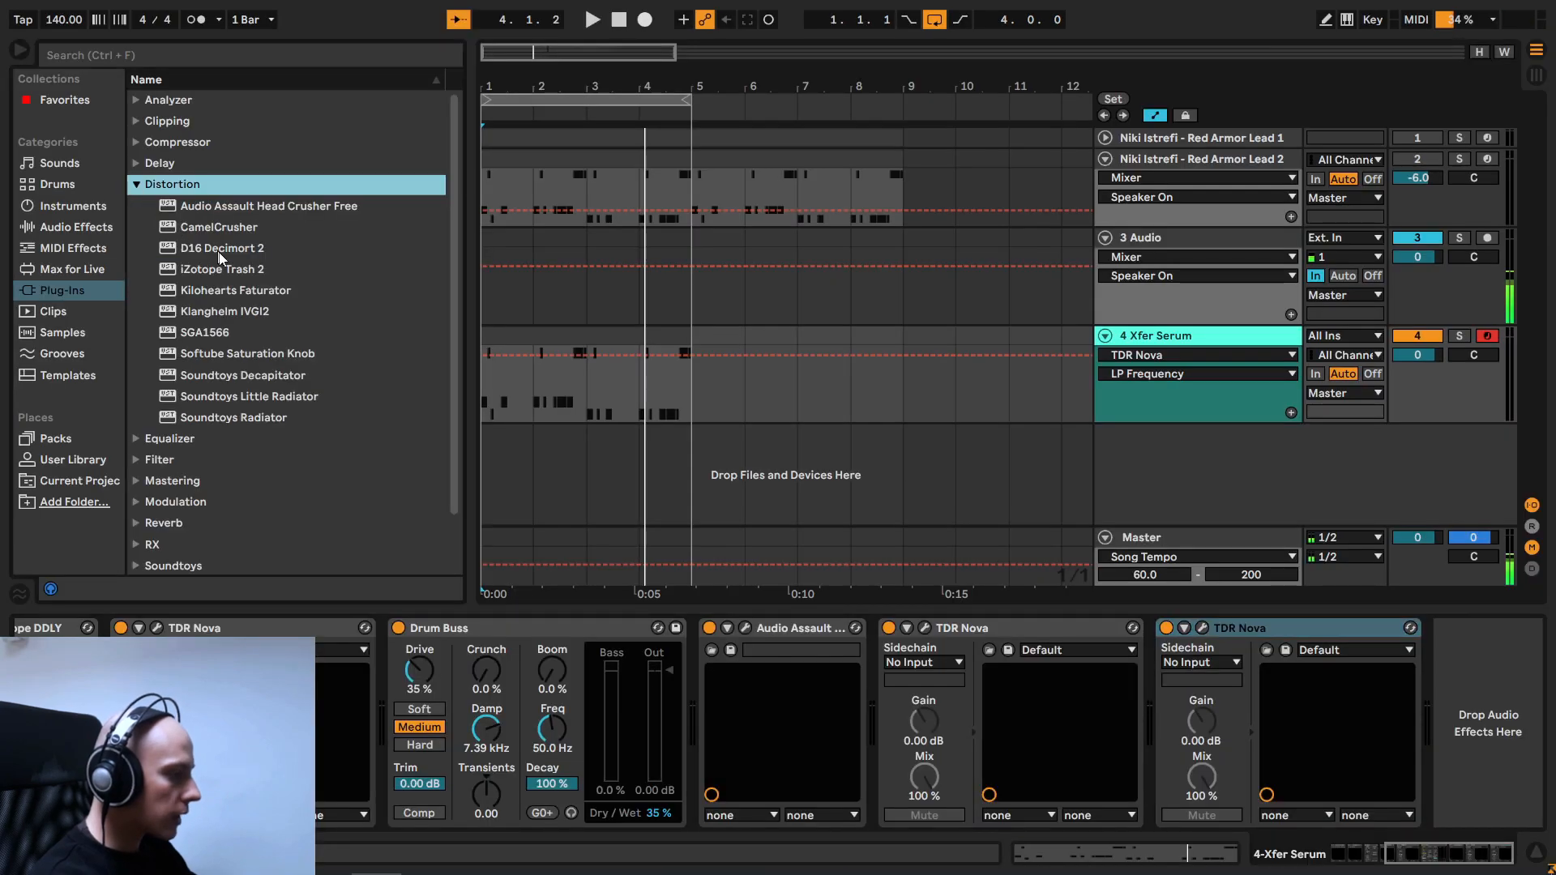
- Add Klanghelm IVGI2 at the end of the Serum track's chain and raise its Drive to about 4.5
double_click(223, 311)
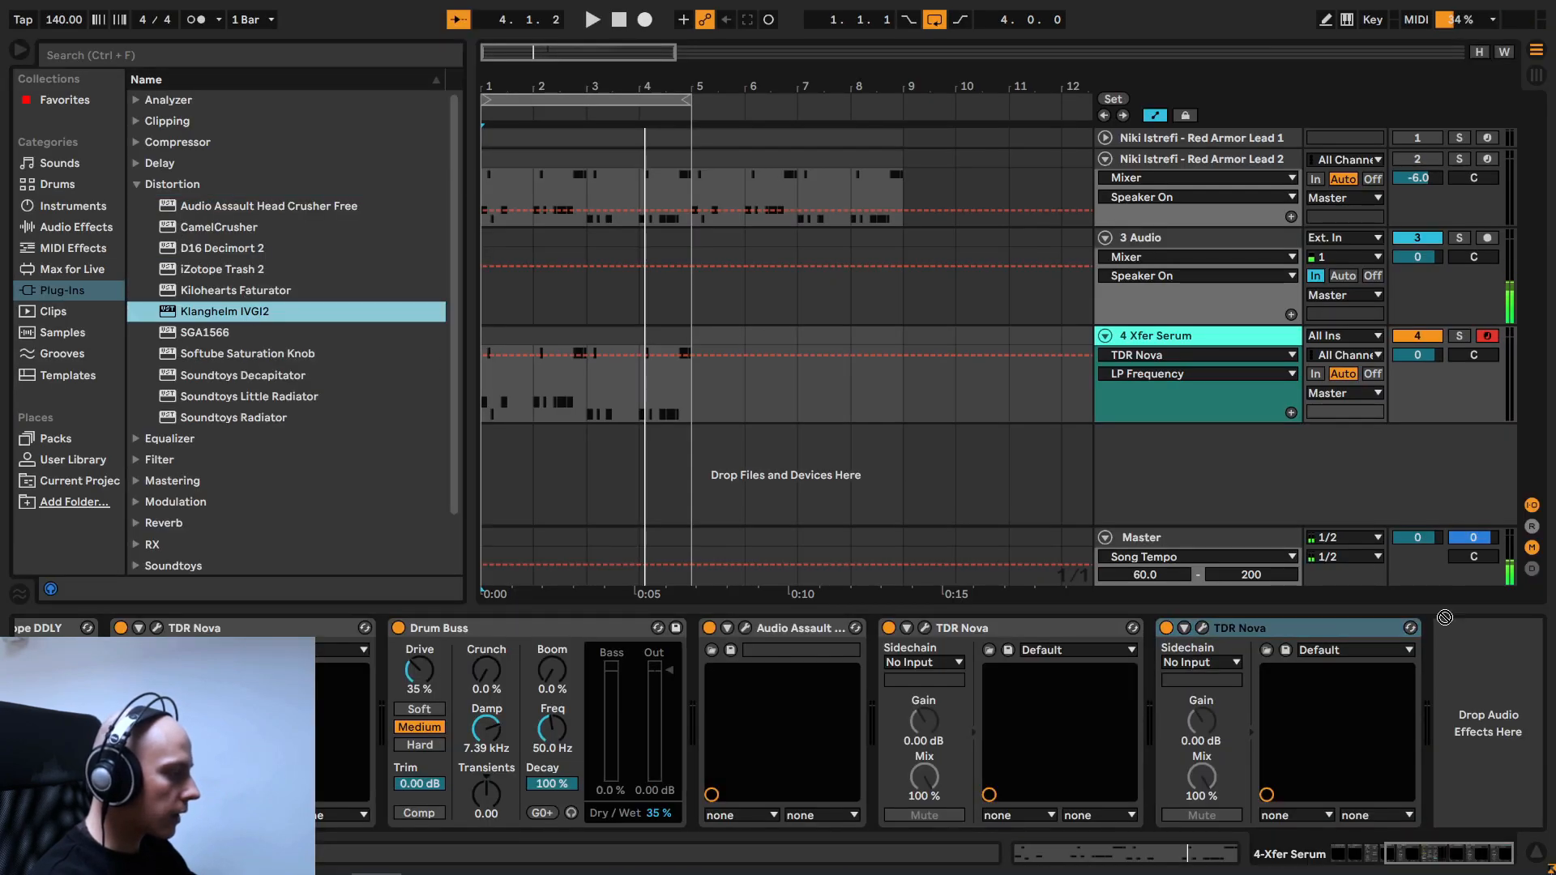
drag(852, 407, 737, 195)
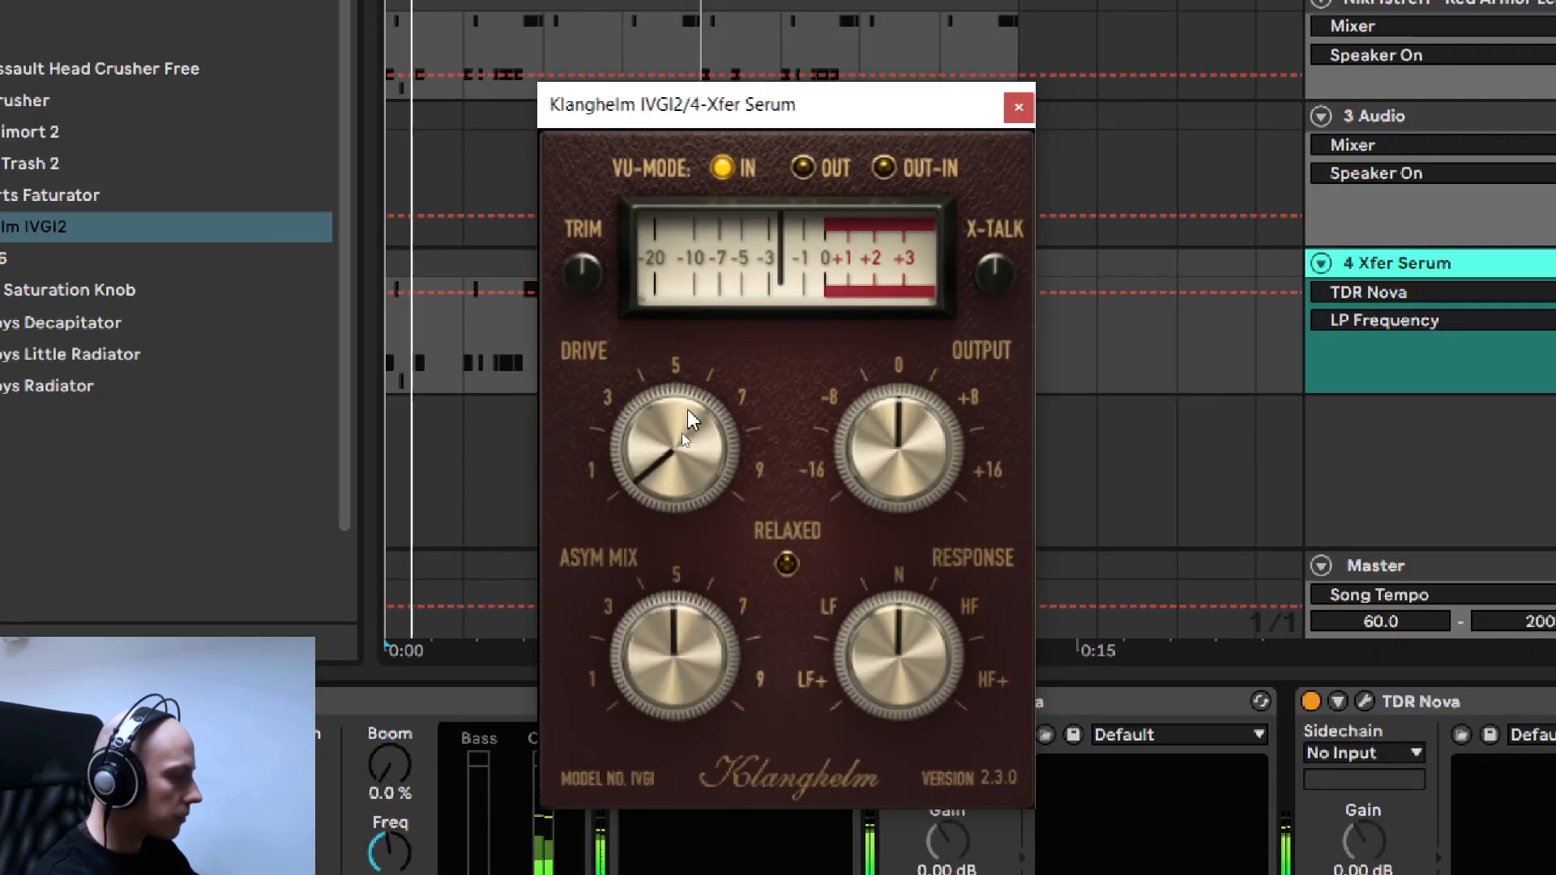
drag(674, 406, 681, 448)
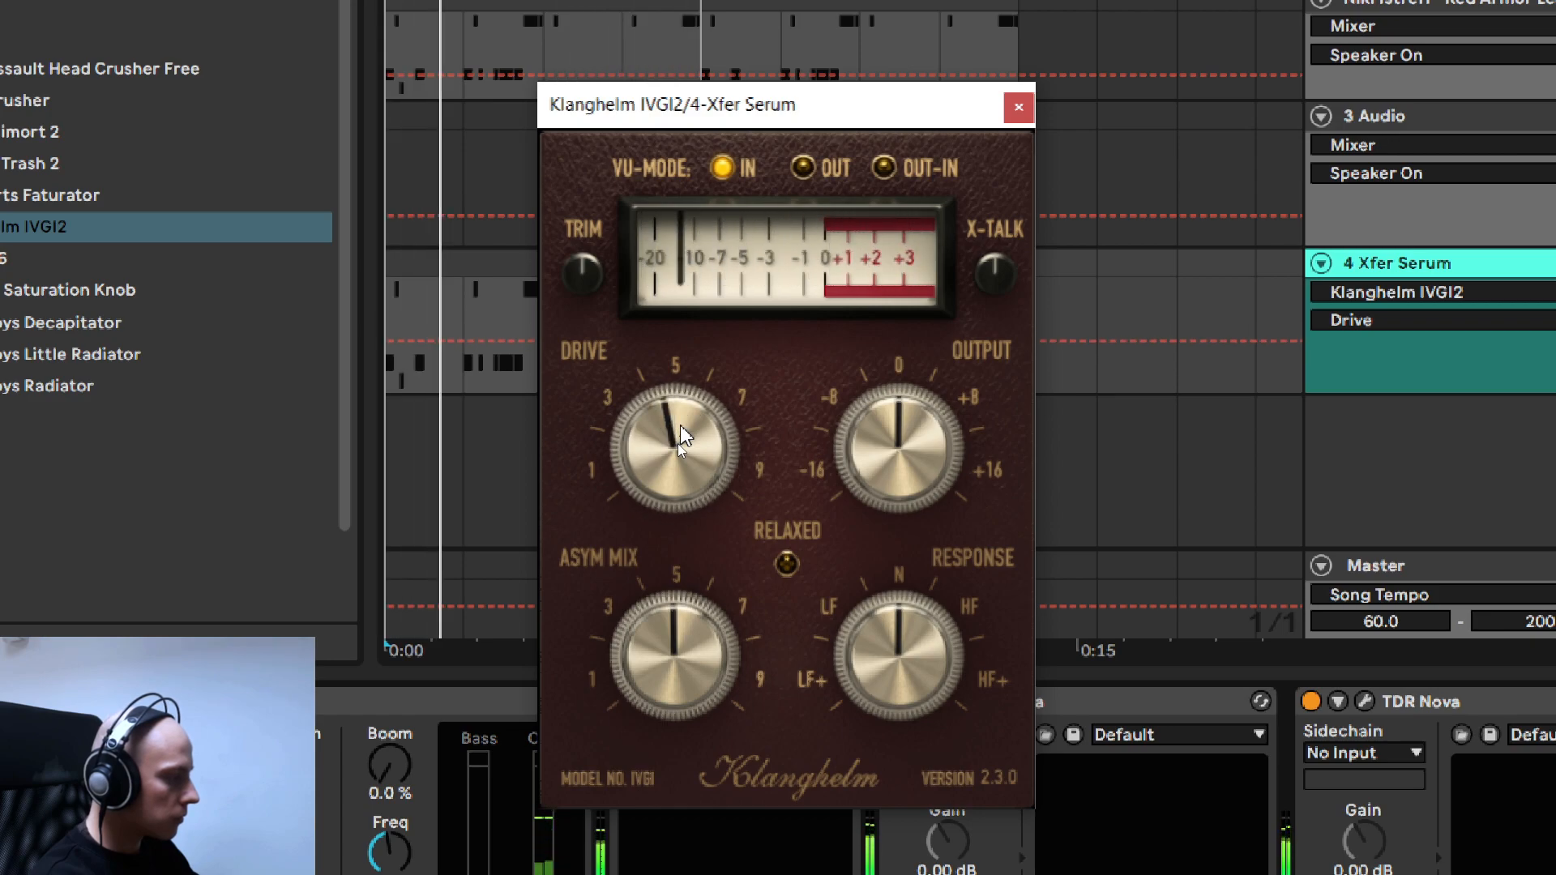
- Lower IVGI2's Asym Mix to about 3.5, enable Relaxed, tilt Response slightly toward HF and compare against bypass
drag(678, 649, 695, 635)
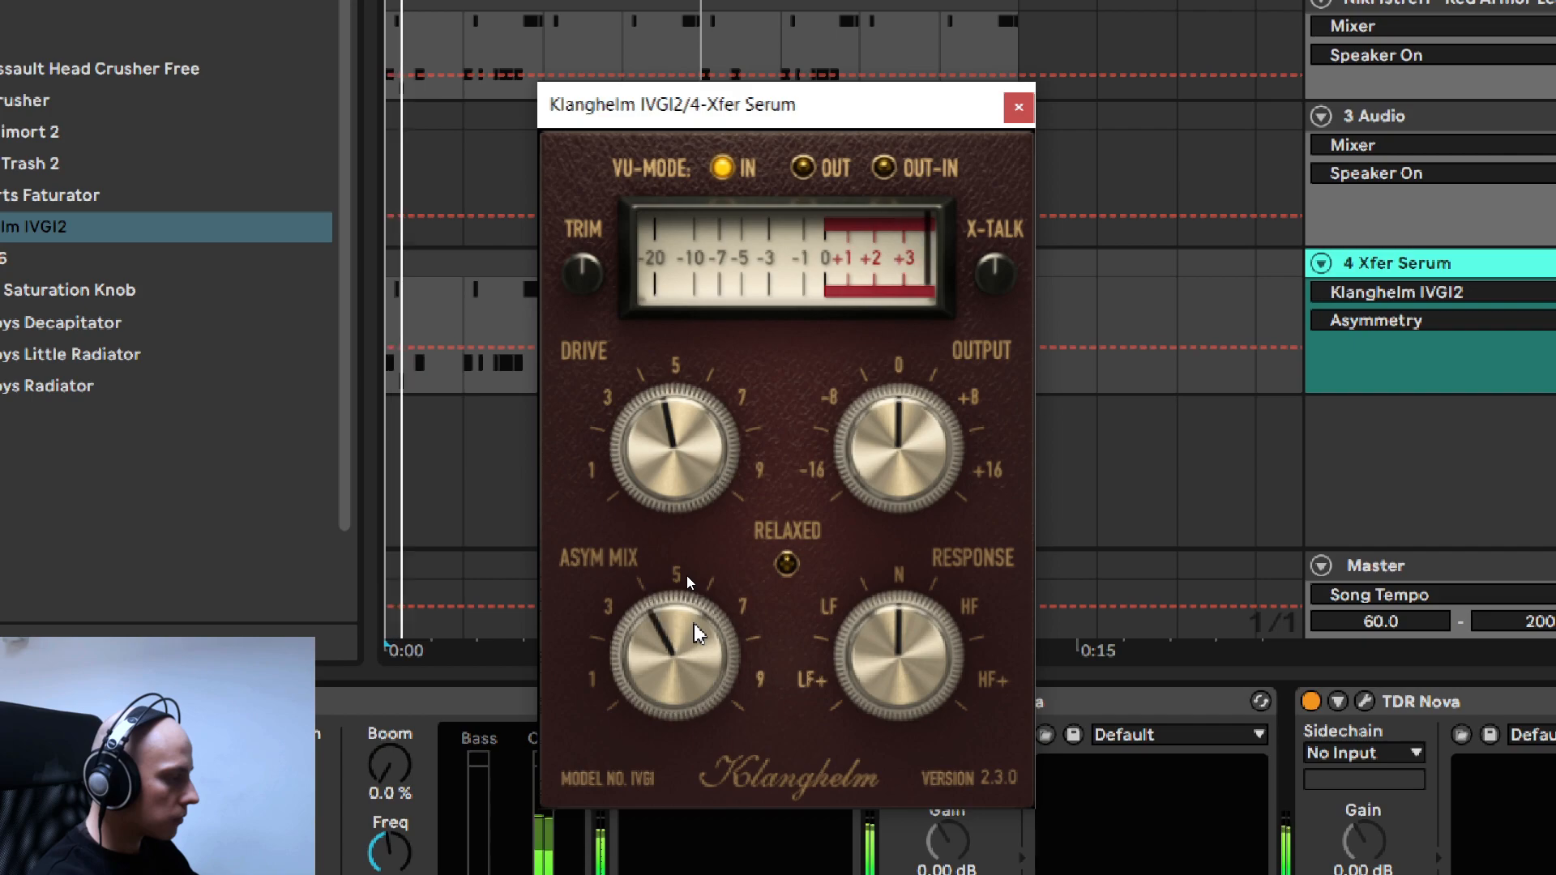
click(787, 566)
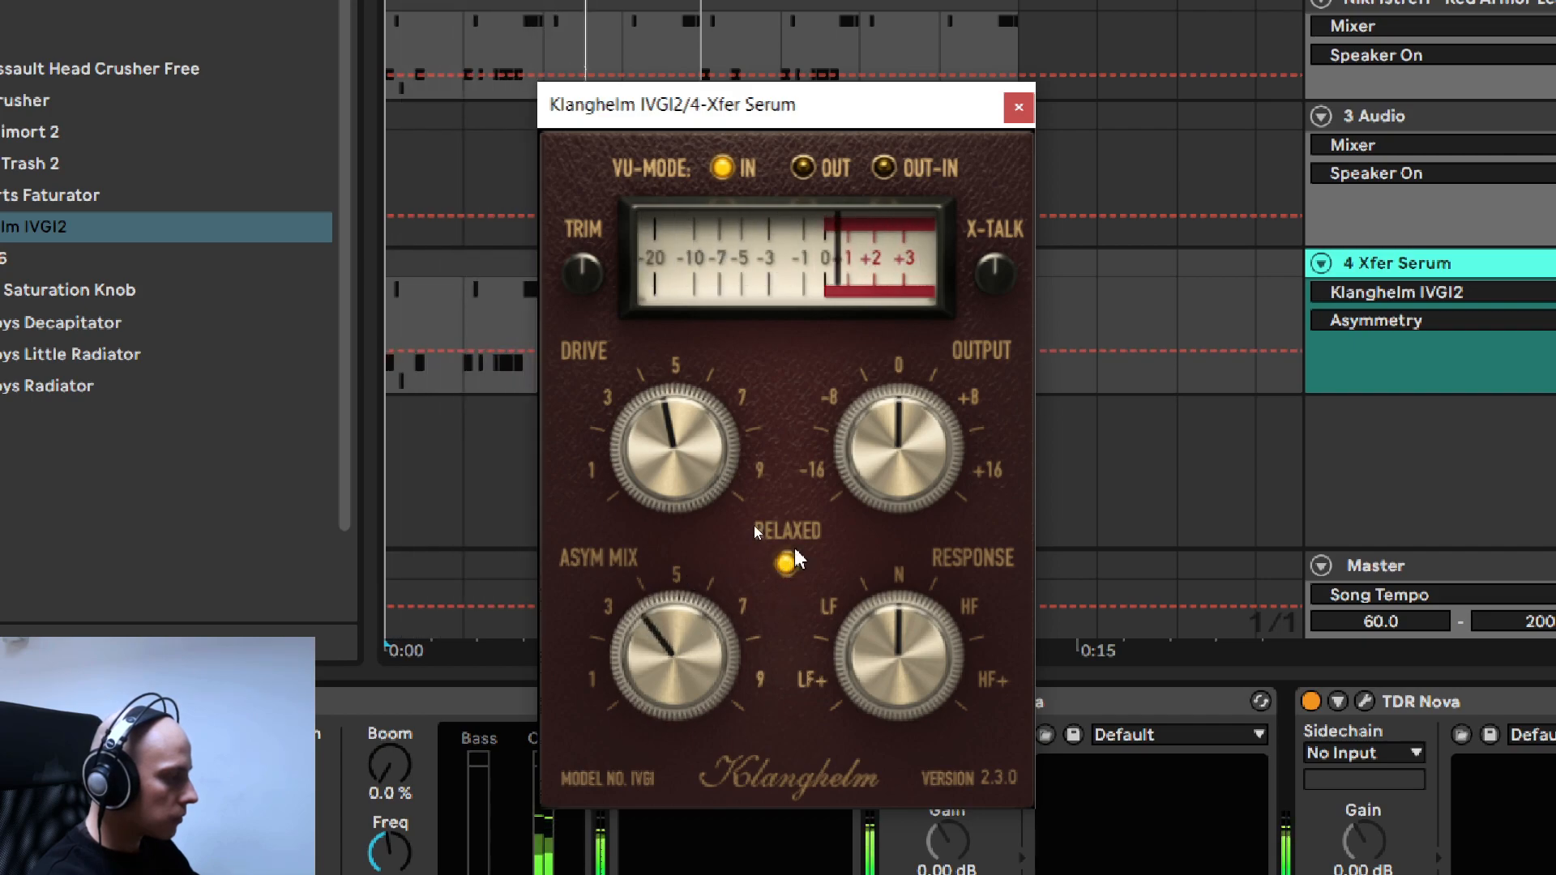
drag(905, 660, 912, 641)
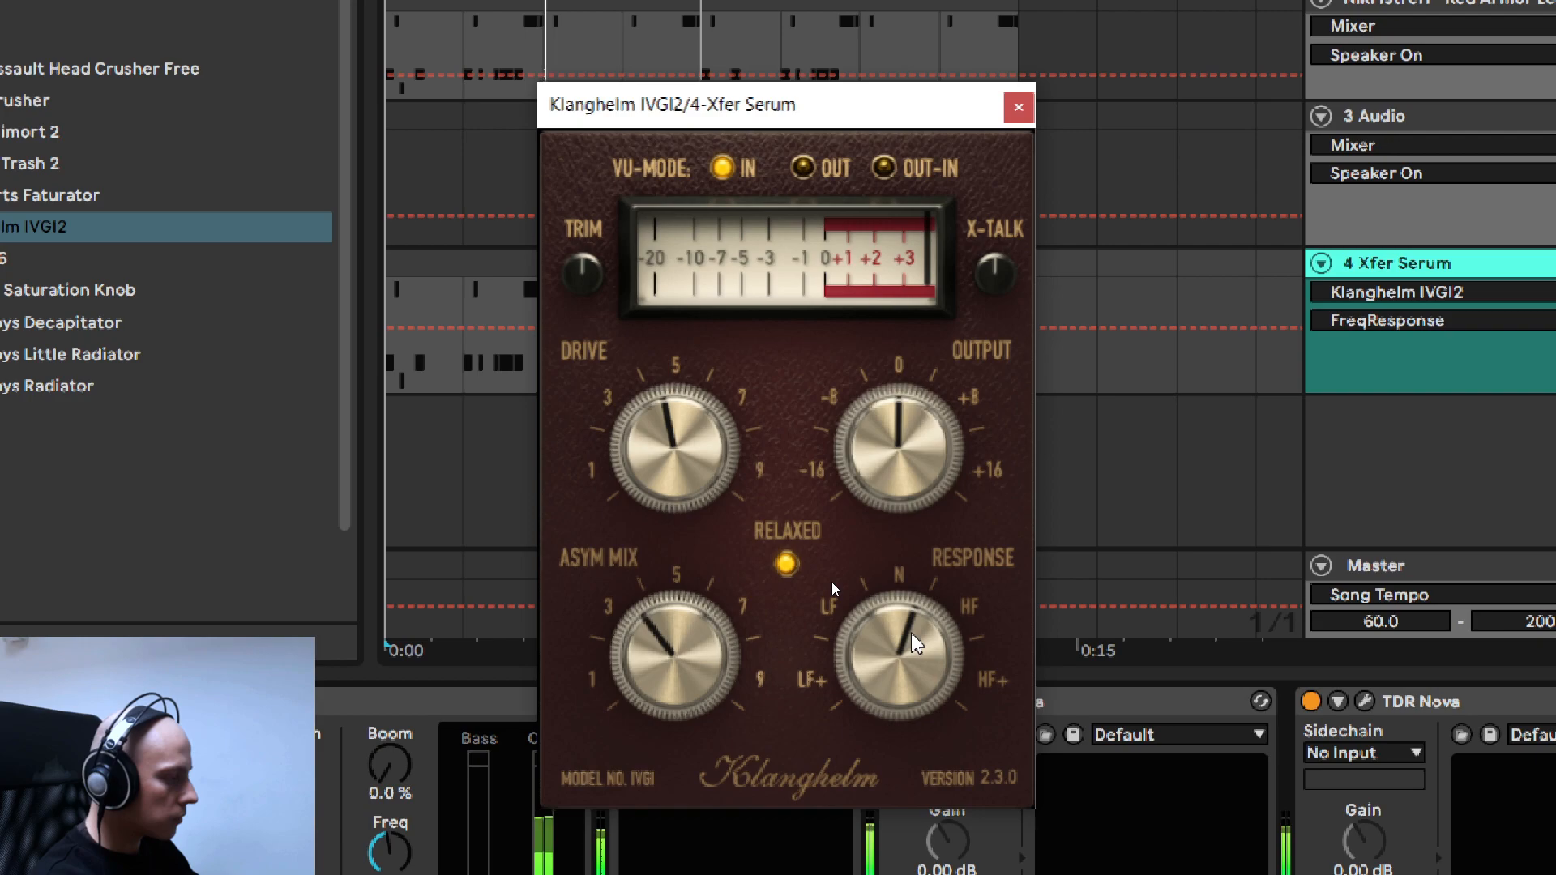
click(801, 279)
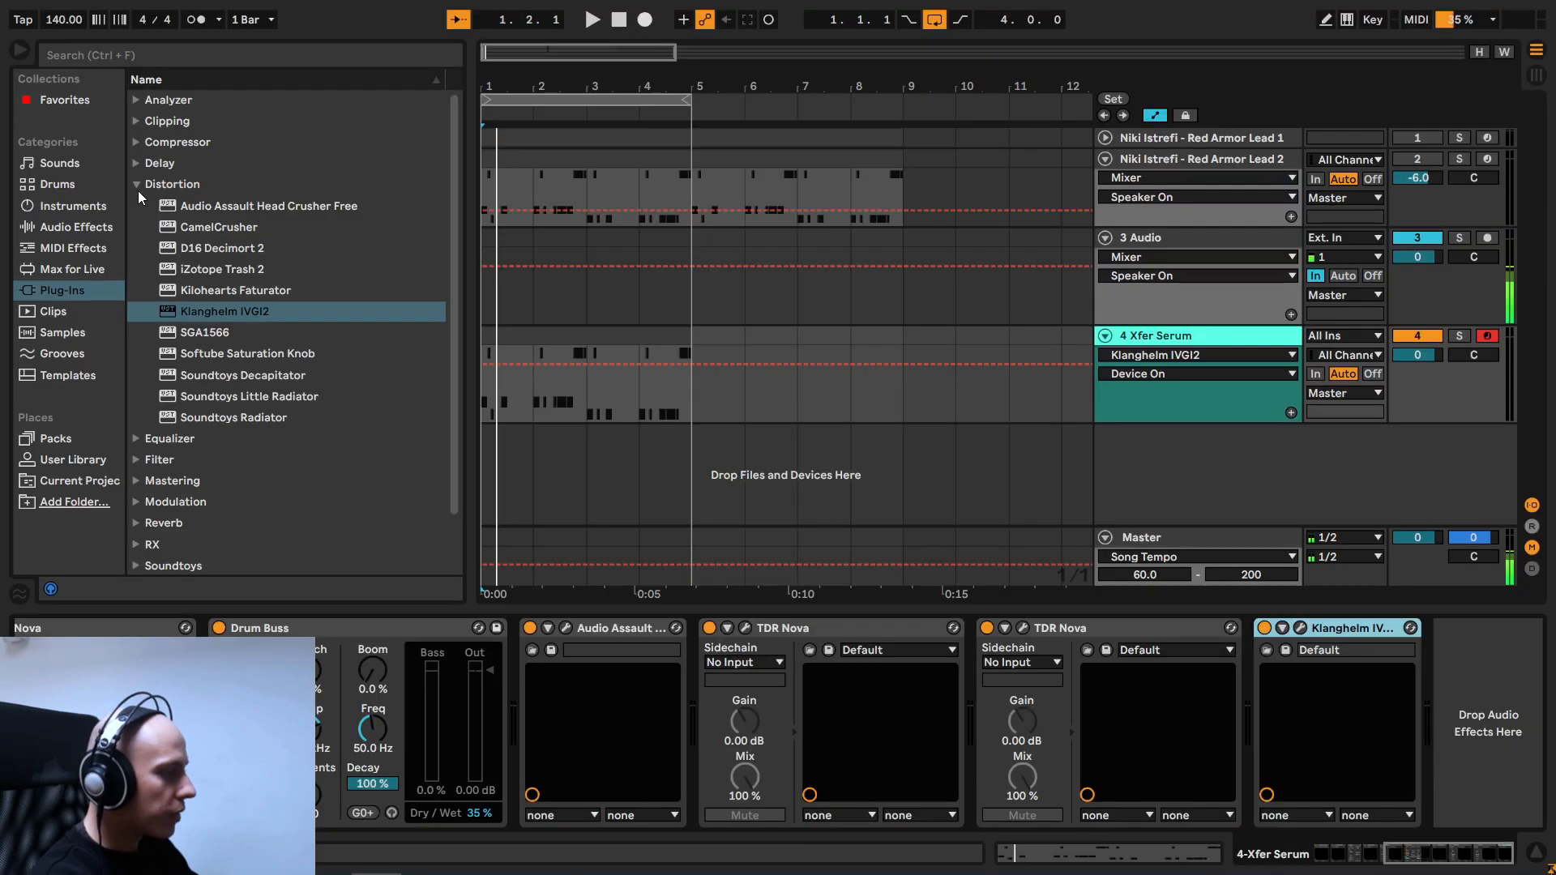
- Add another TDR Nova after IVGI2 and switch off its band I
click(136, 185)
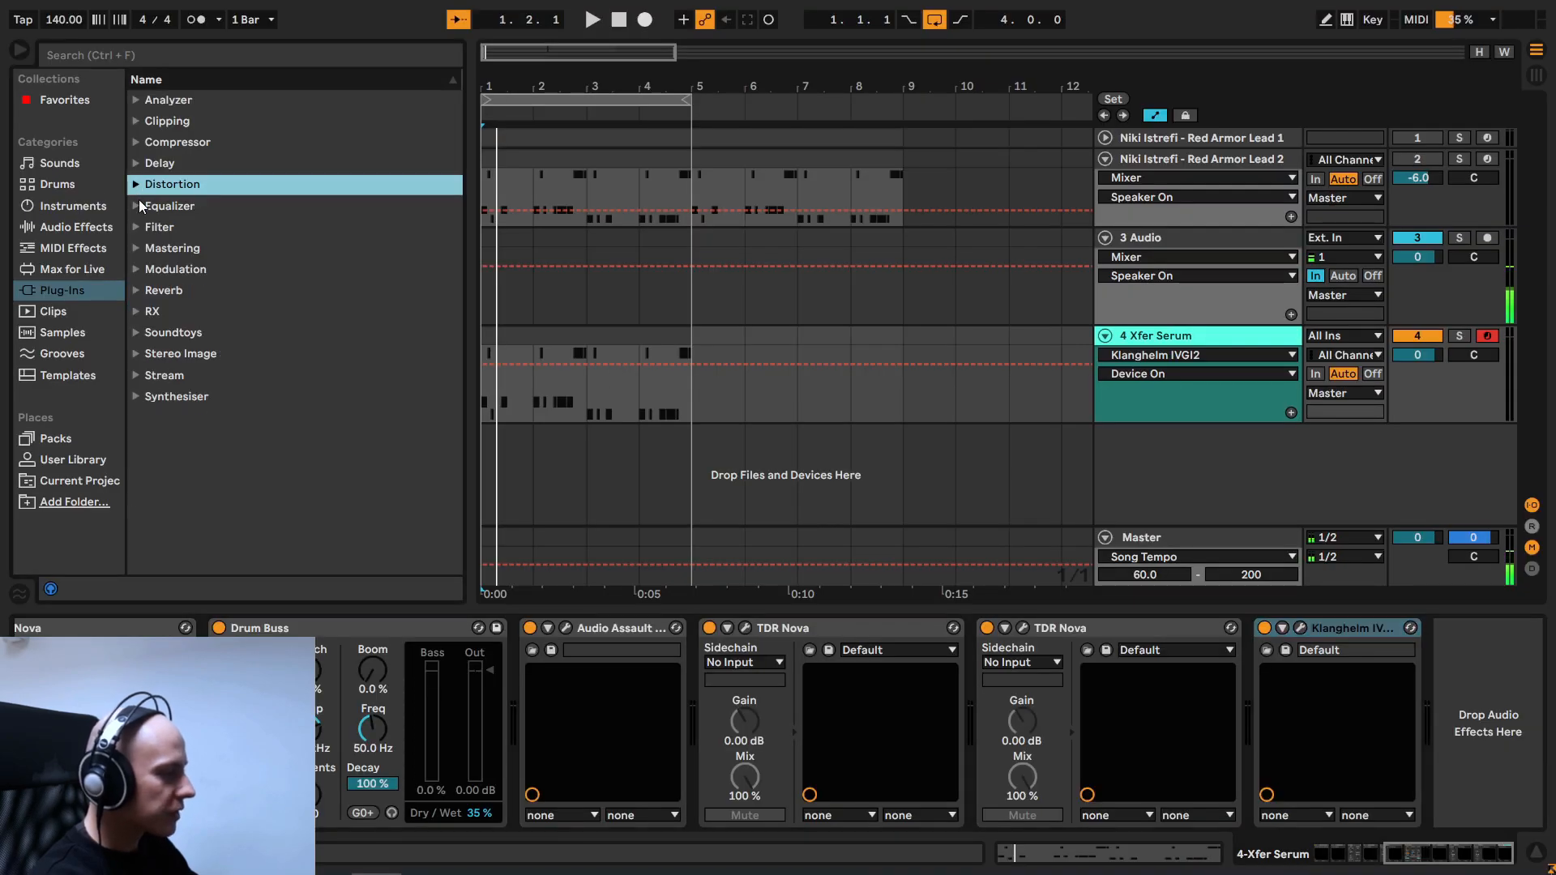
click(136, 205)
drag(188, 227, 368, 278)
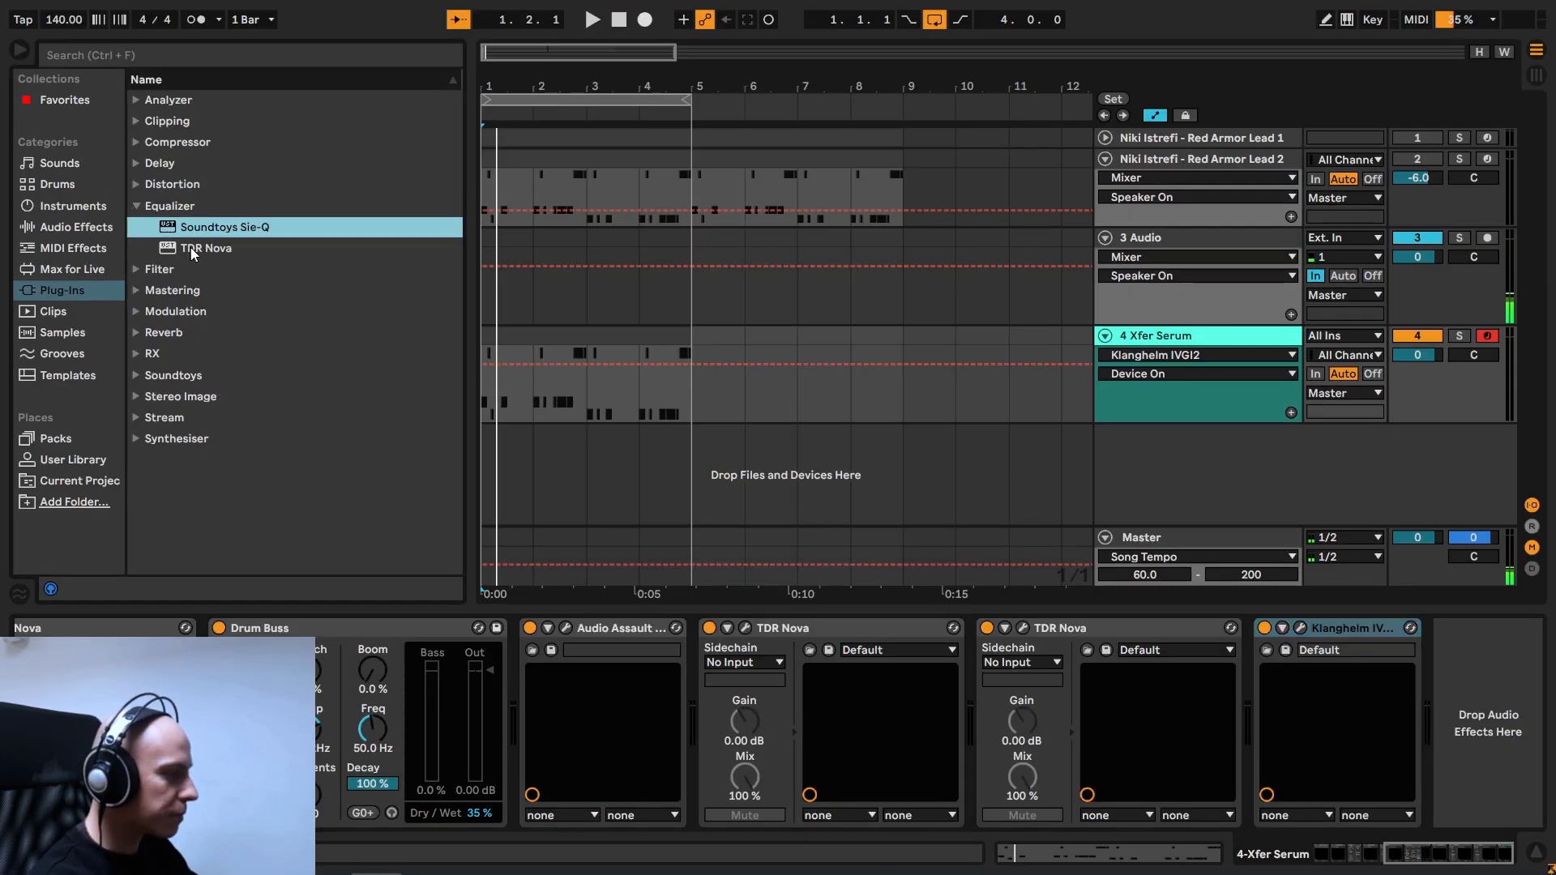
drag(193, 248, 1488, 723)
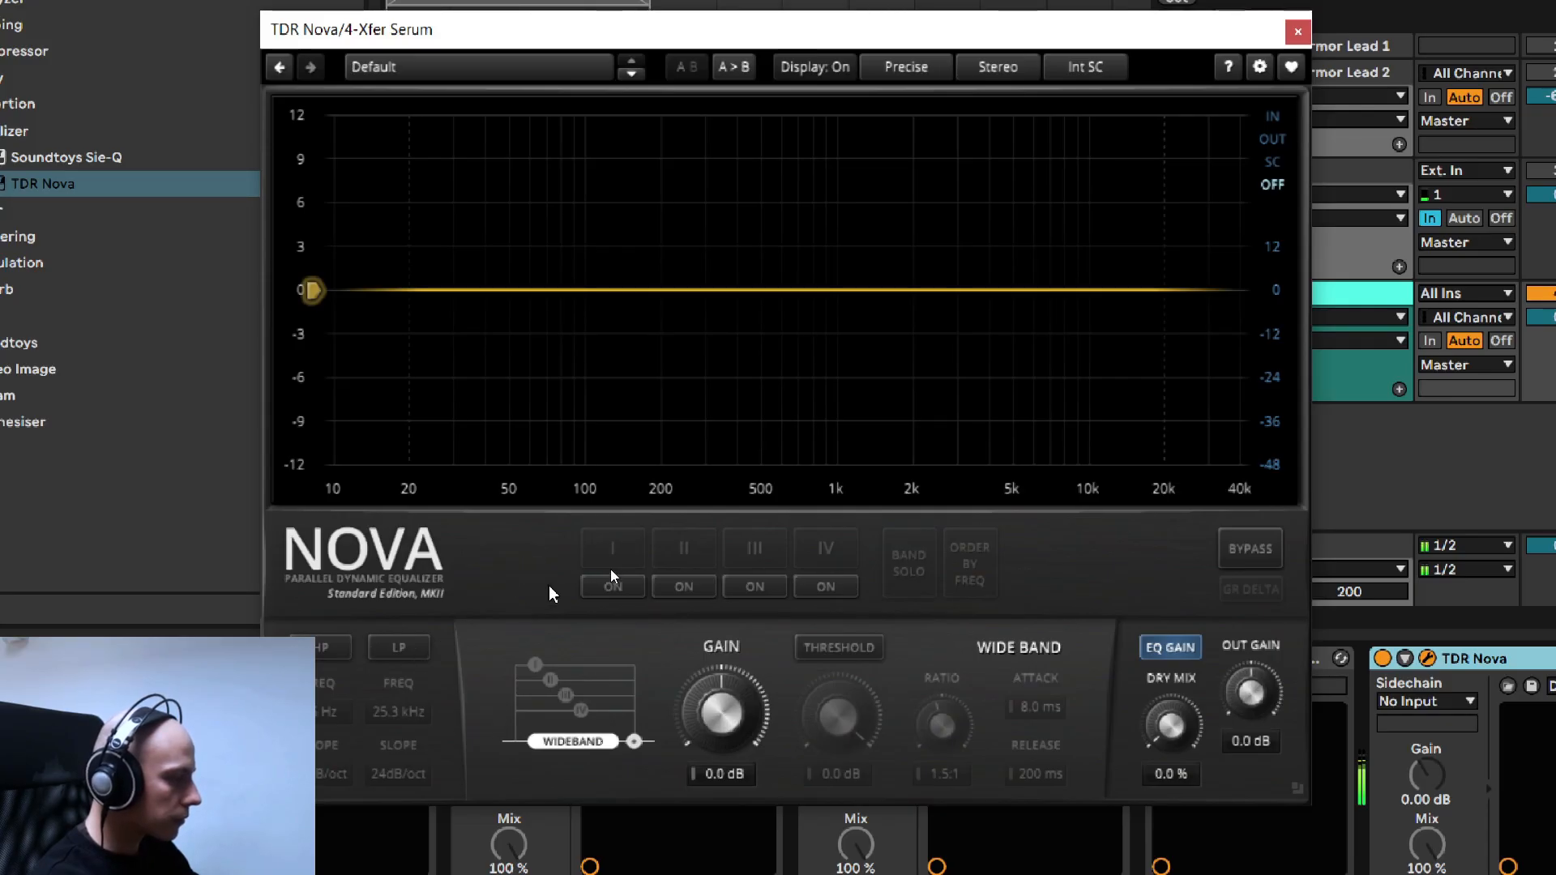
click(612, 584)
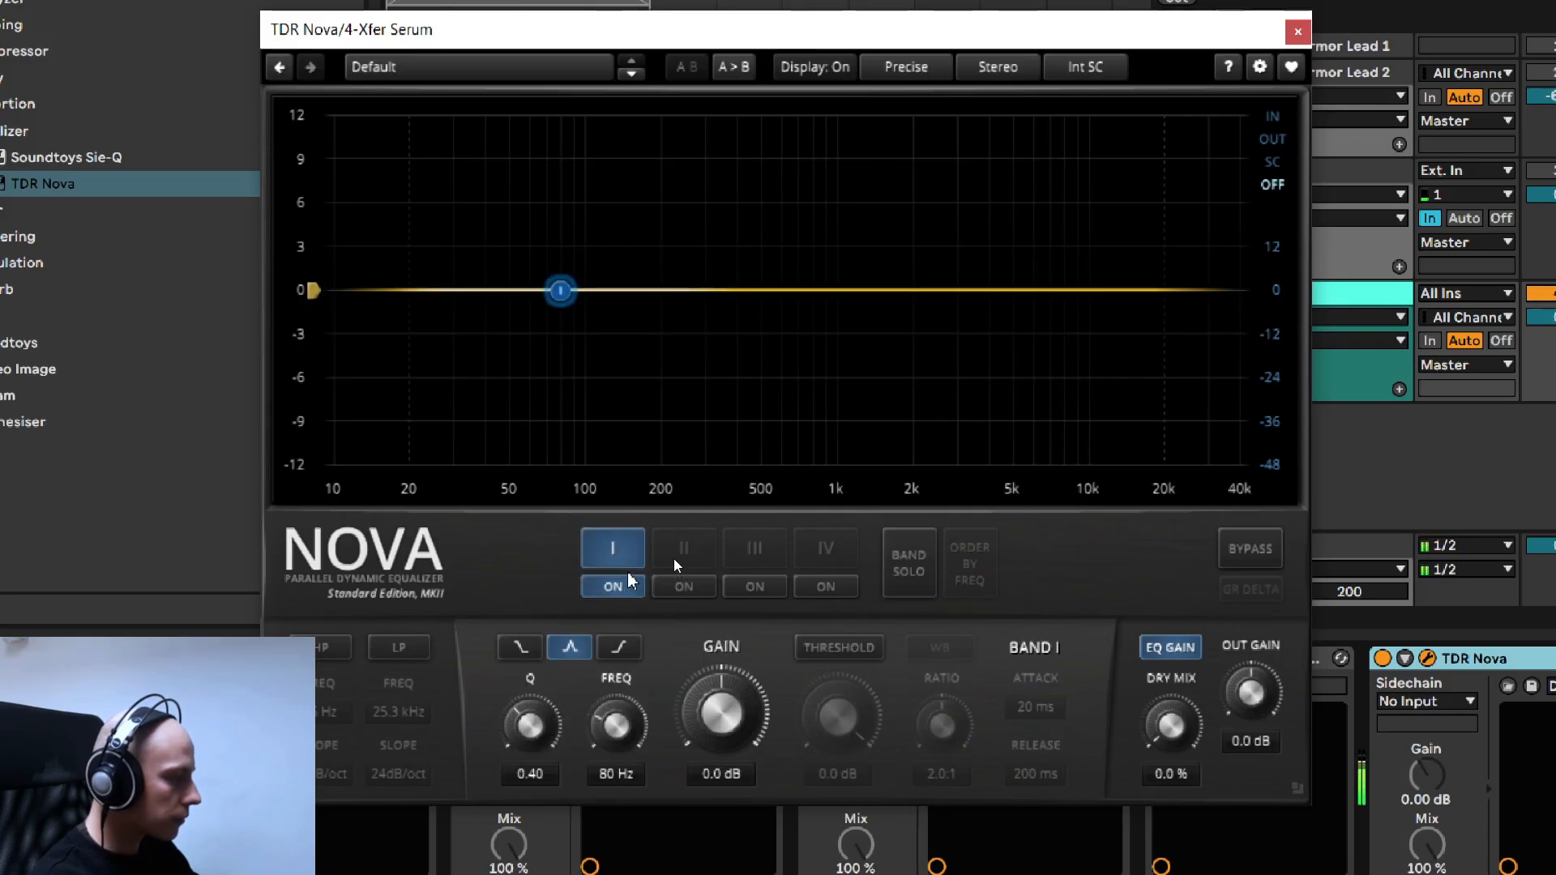
- Enable band II of the new TDR Nova as a 12.1 dB boost at 297 Hz with a Q of 0.60
click(684, 586)
mouse_move(697, 169)
mouse_down()
mouse_move(655, 162)
mouse_move(744, 161)
mouse_move(667, 158)
mouse_move(706, 158)
mouse_up()
scroll(727, 776, up, 3)
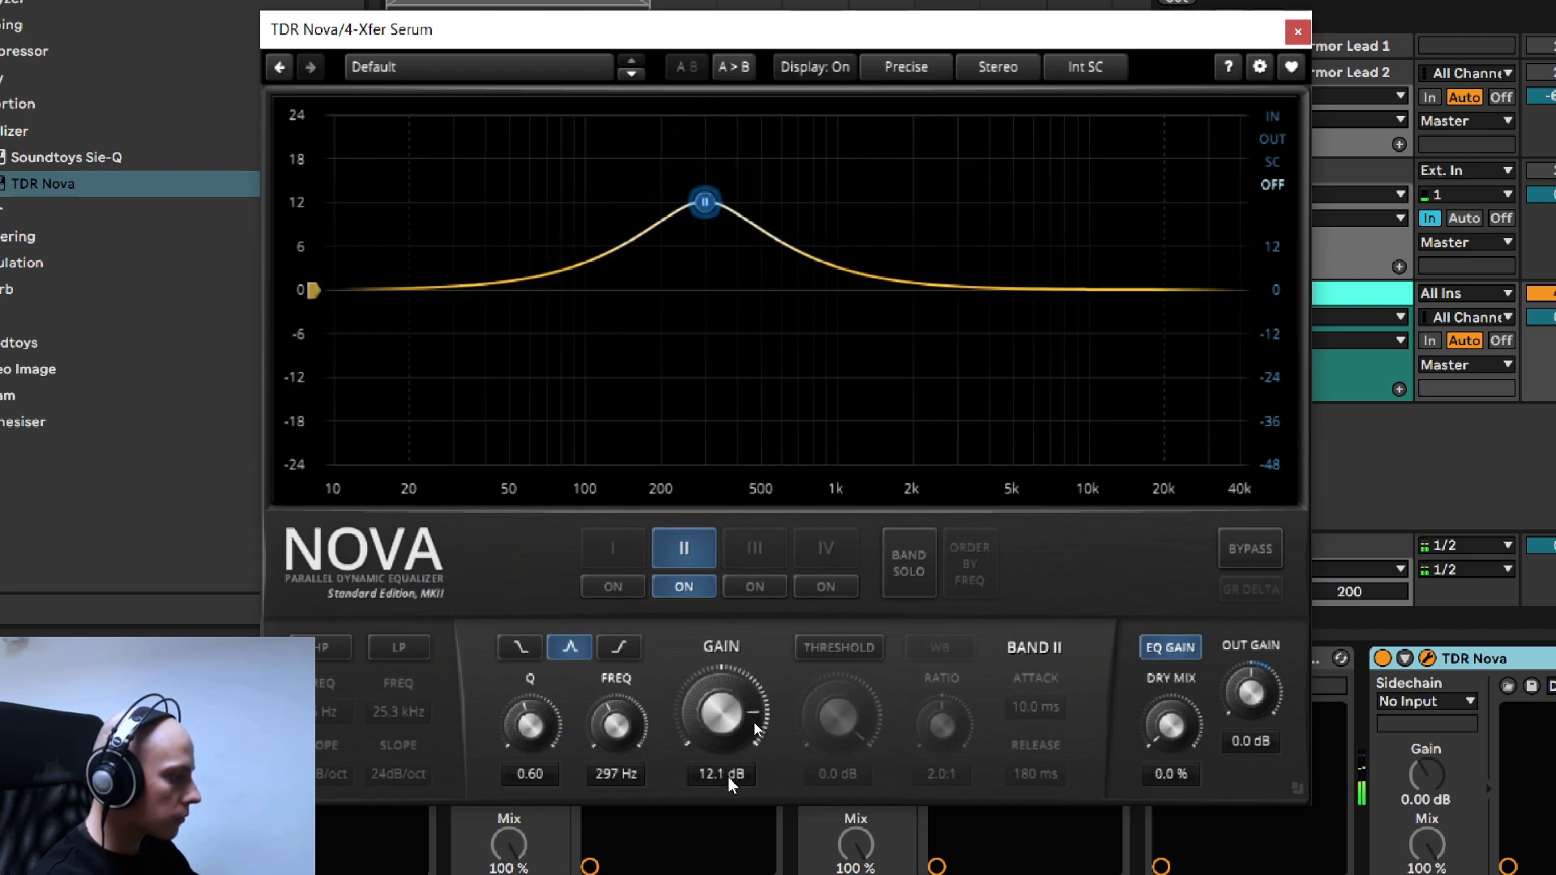
- Lower band II's gain to 8.1 dB, narrow its Q to 0.91, and compare the sound with the band off and on
scroll(727, 780, down, 5)
scroll(721, 780, up, 1)
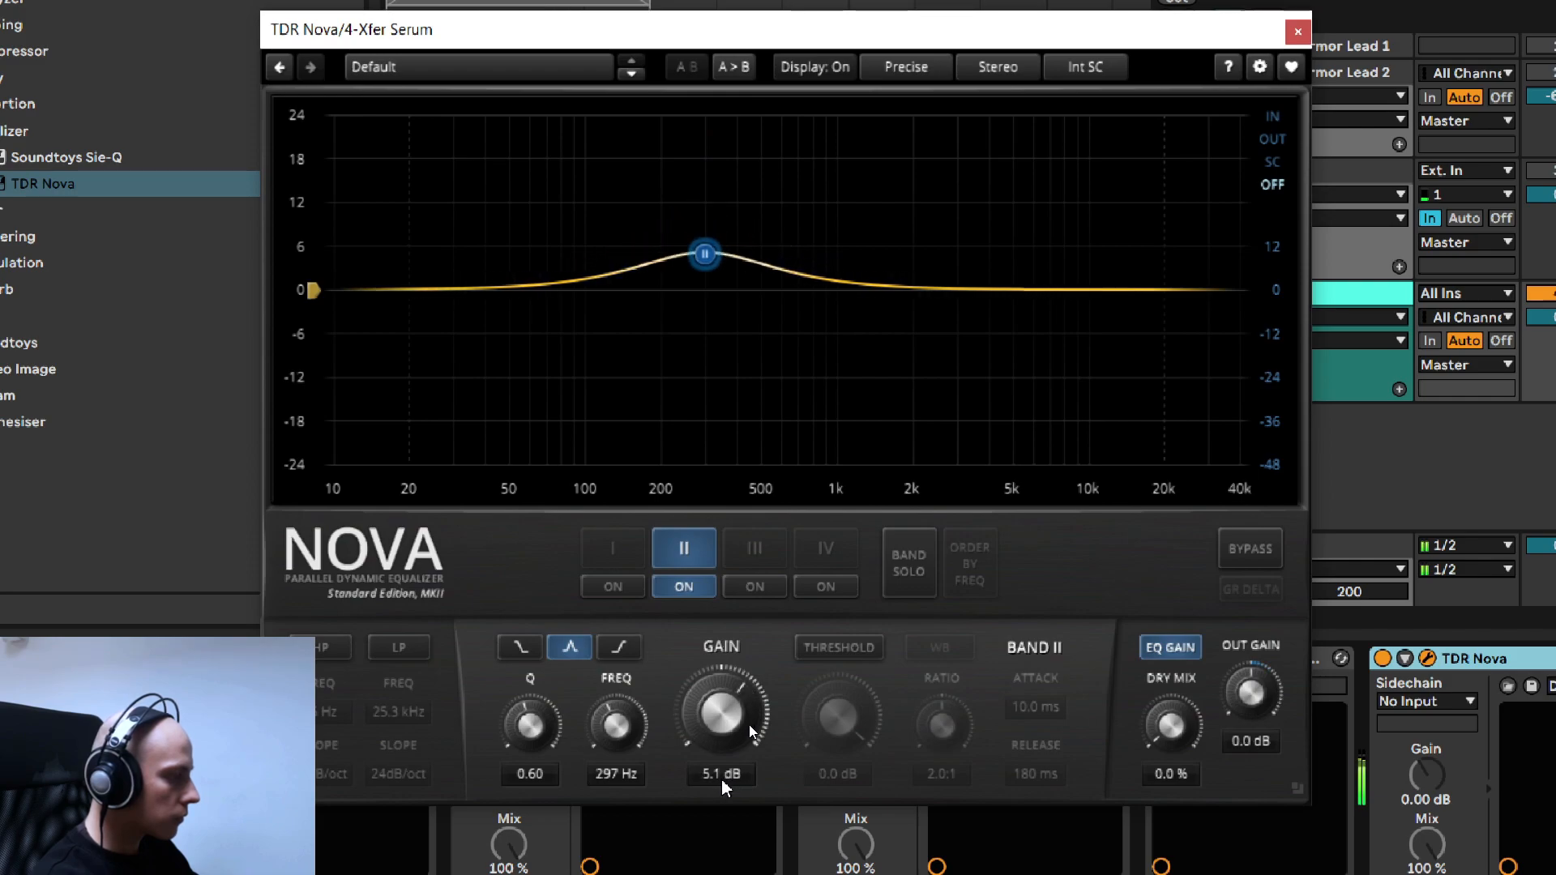
scroll(546, 780, up, 4)
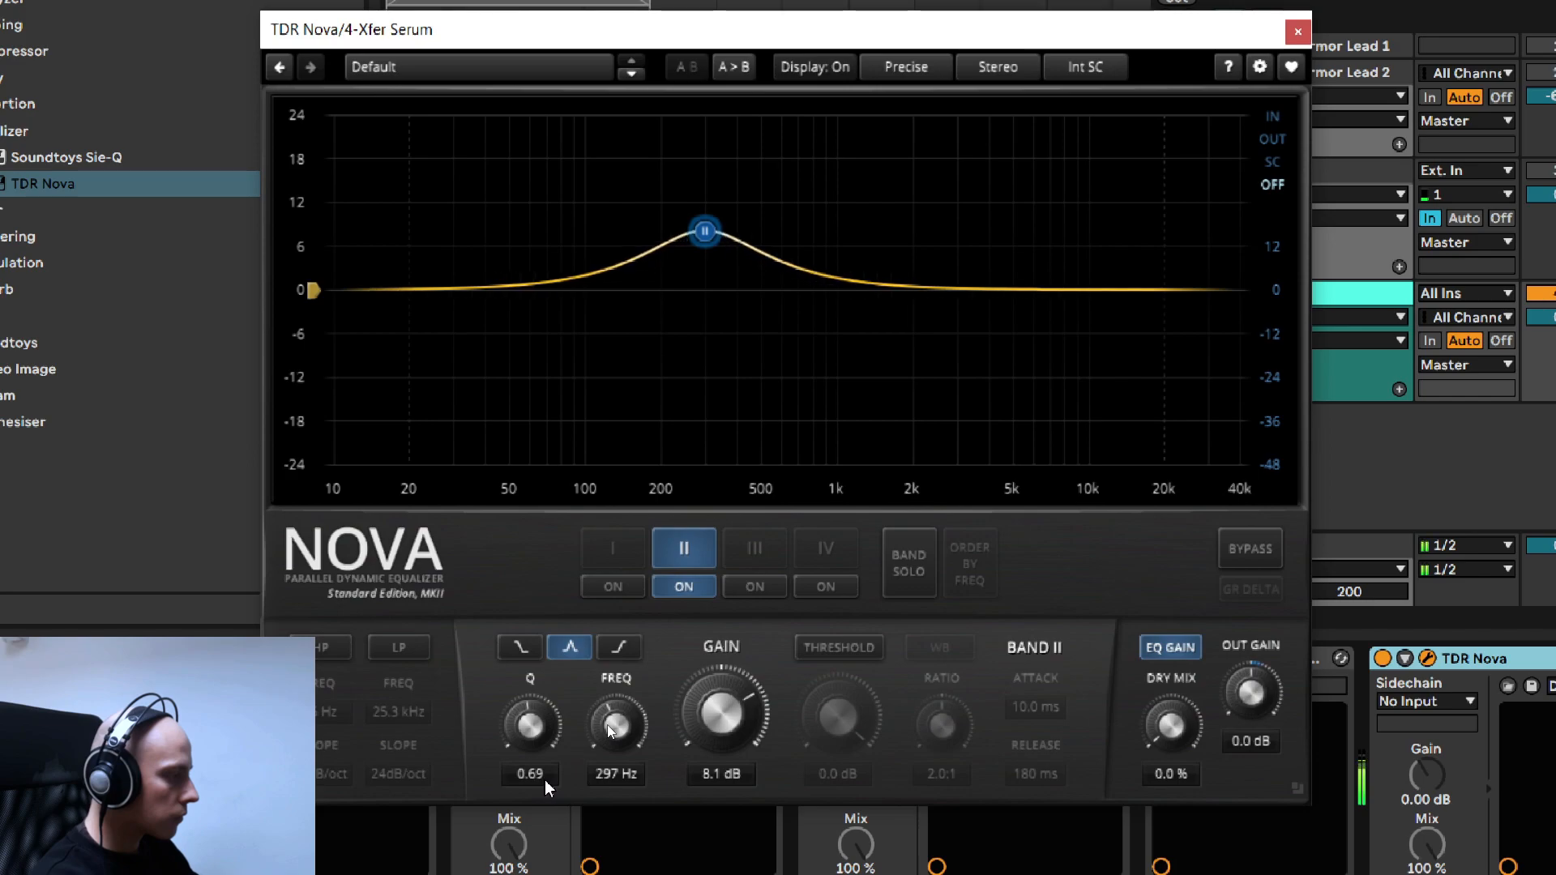
click(683, 587)
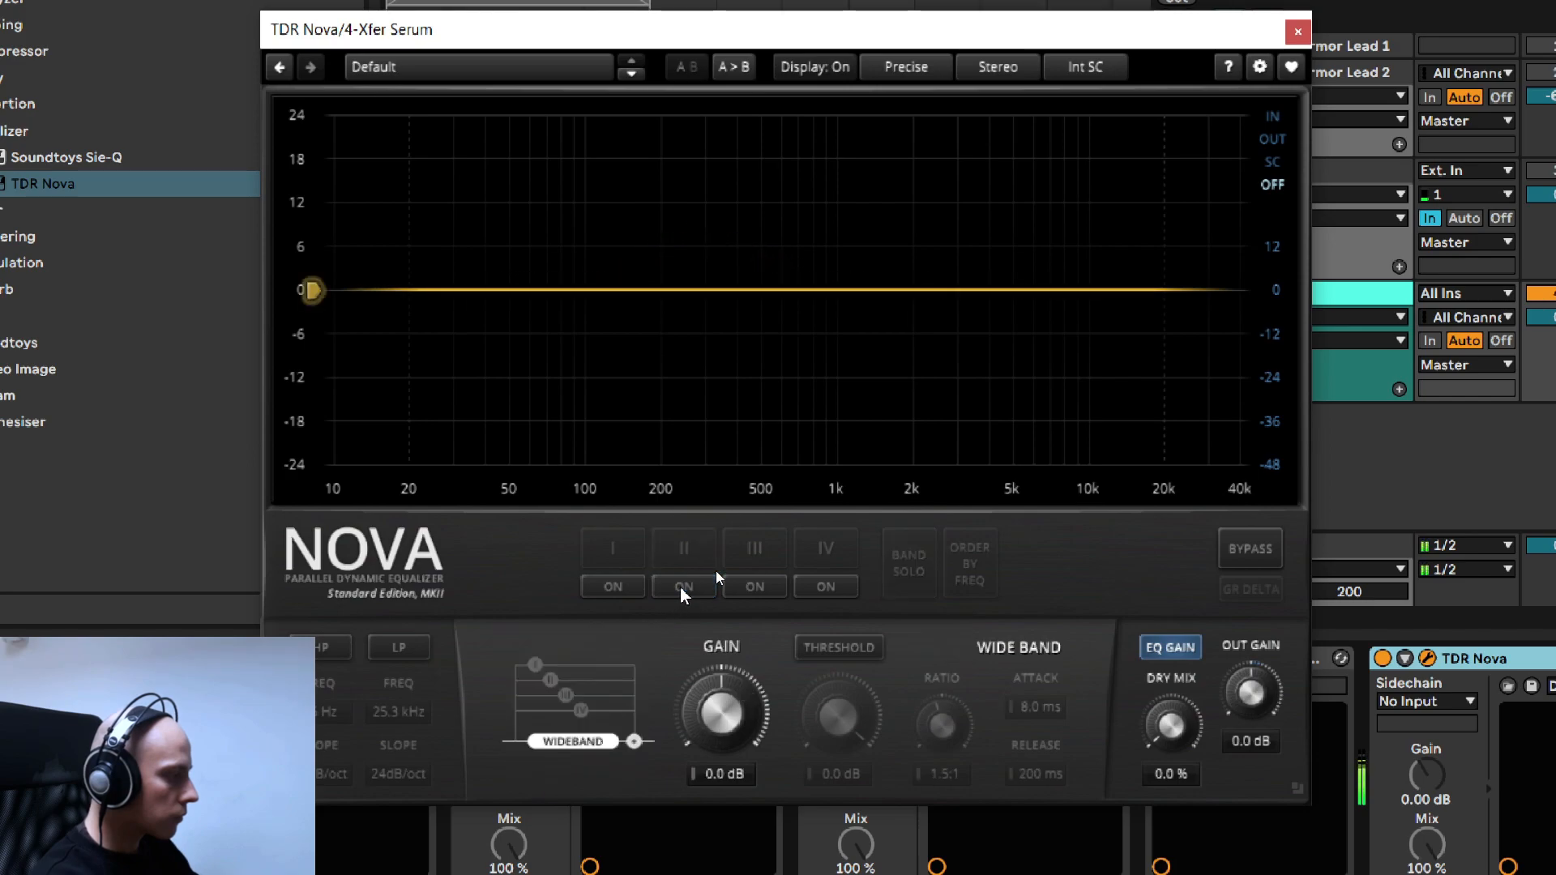
click(681, 588)
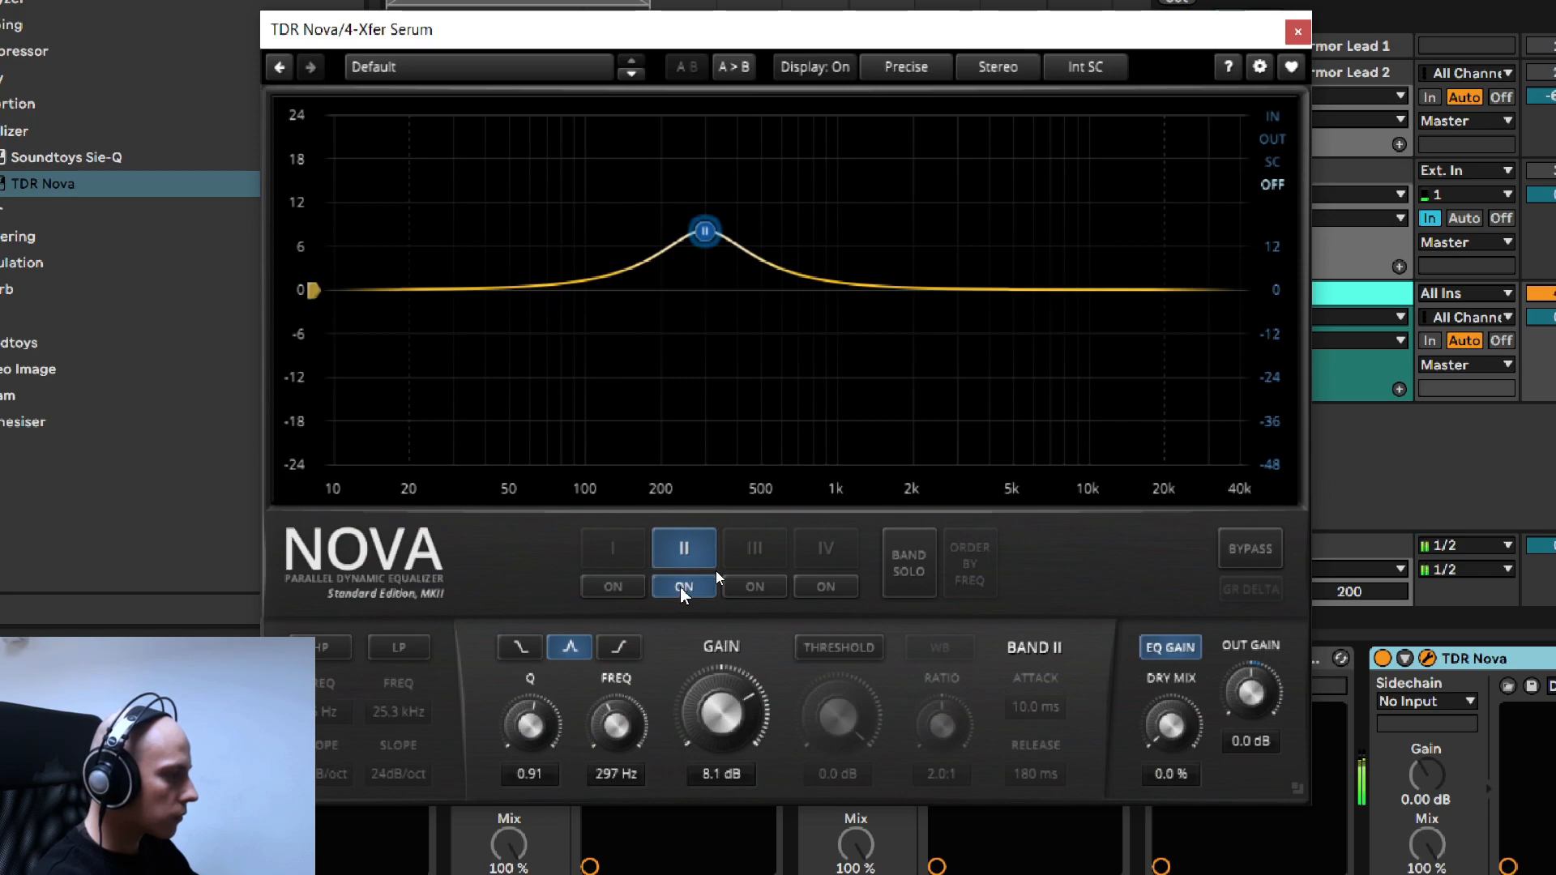
click(681, 587)
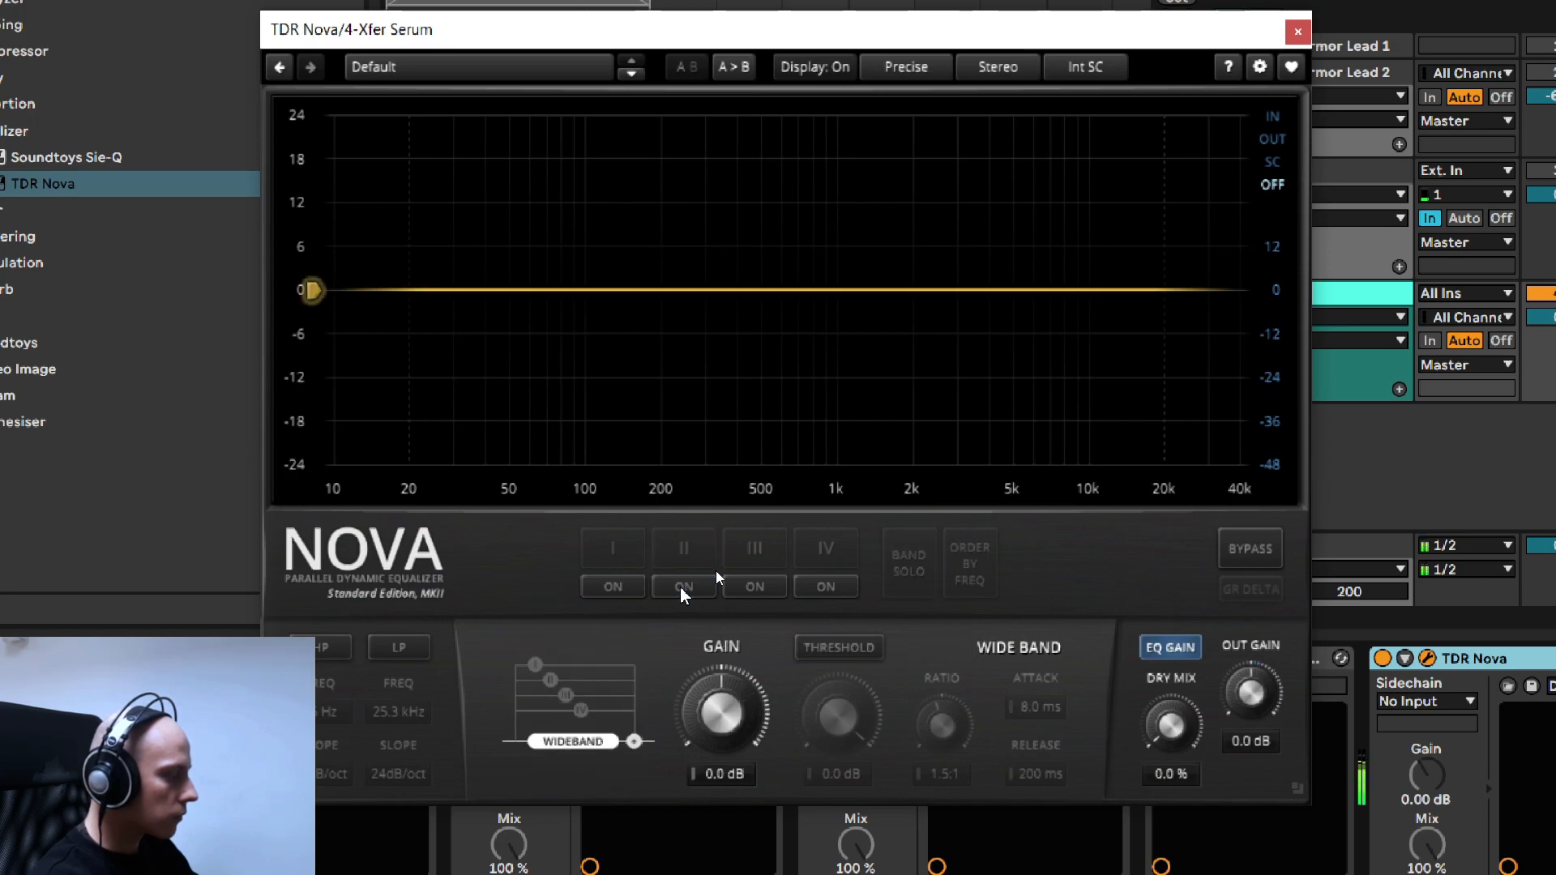
click(682, 587)
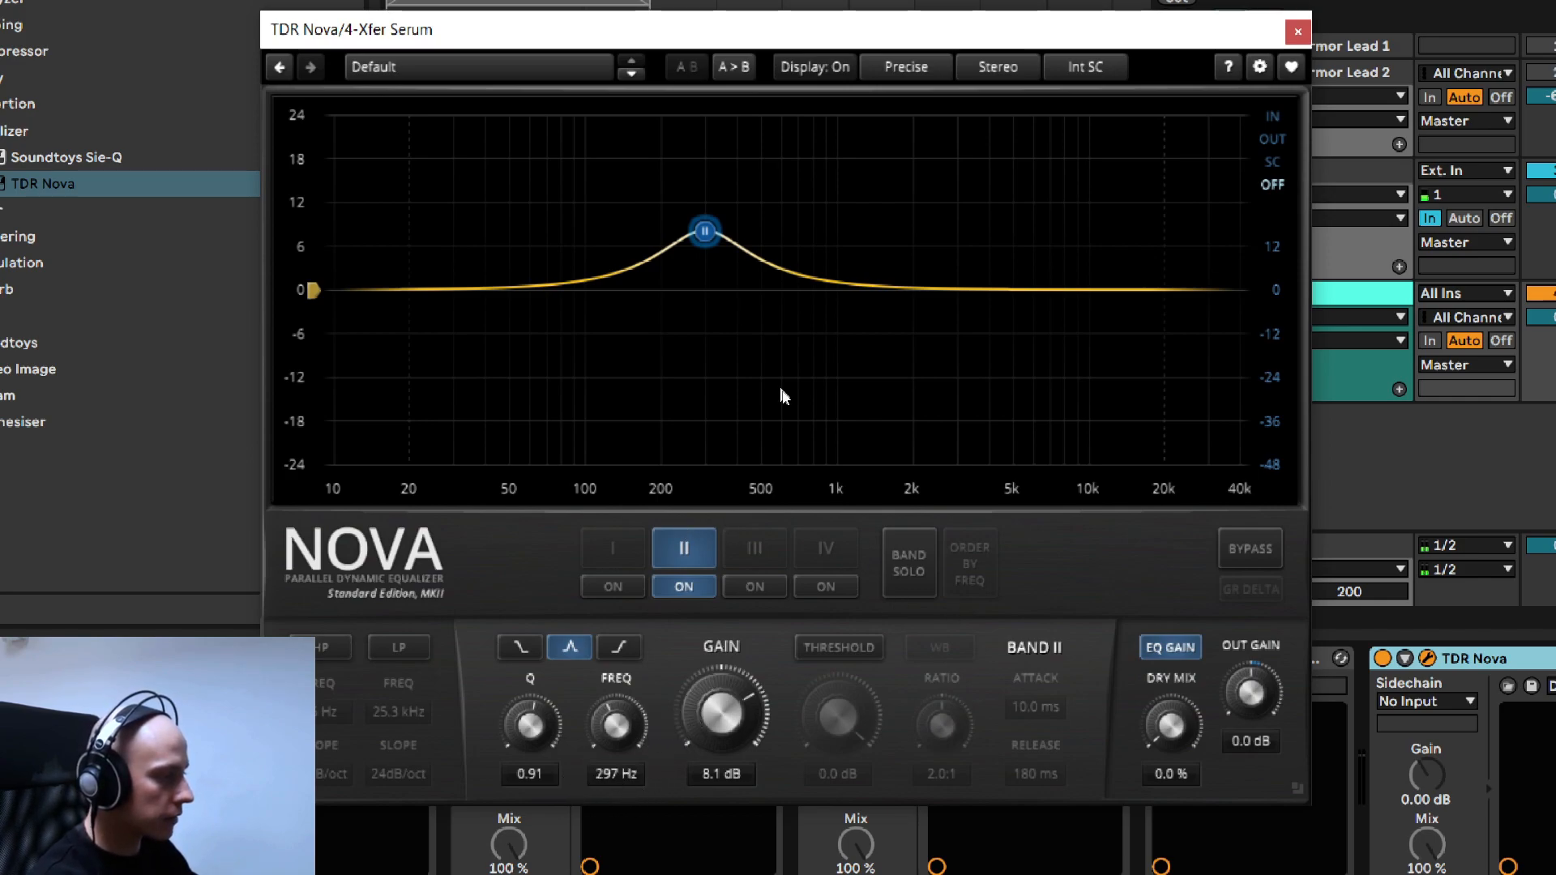
- Enable band III of the last TDR Nova as a -4.2 dB cut at 502 Hz with a Q of 1.32
click(773, 587)
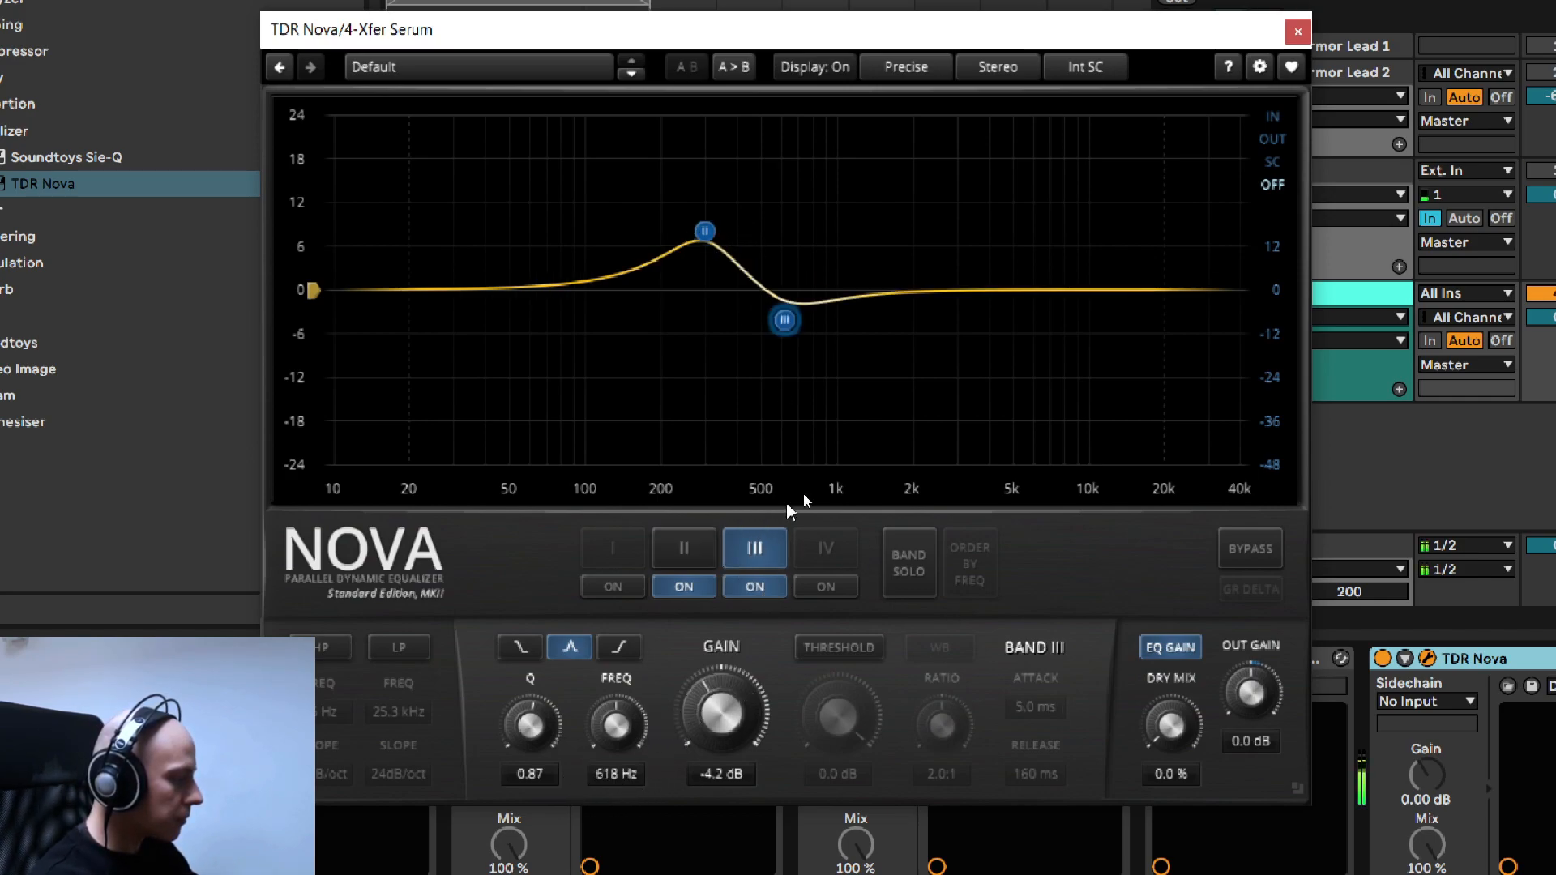
scroll(613, 746, down, 3)
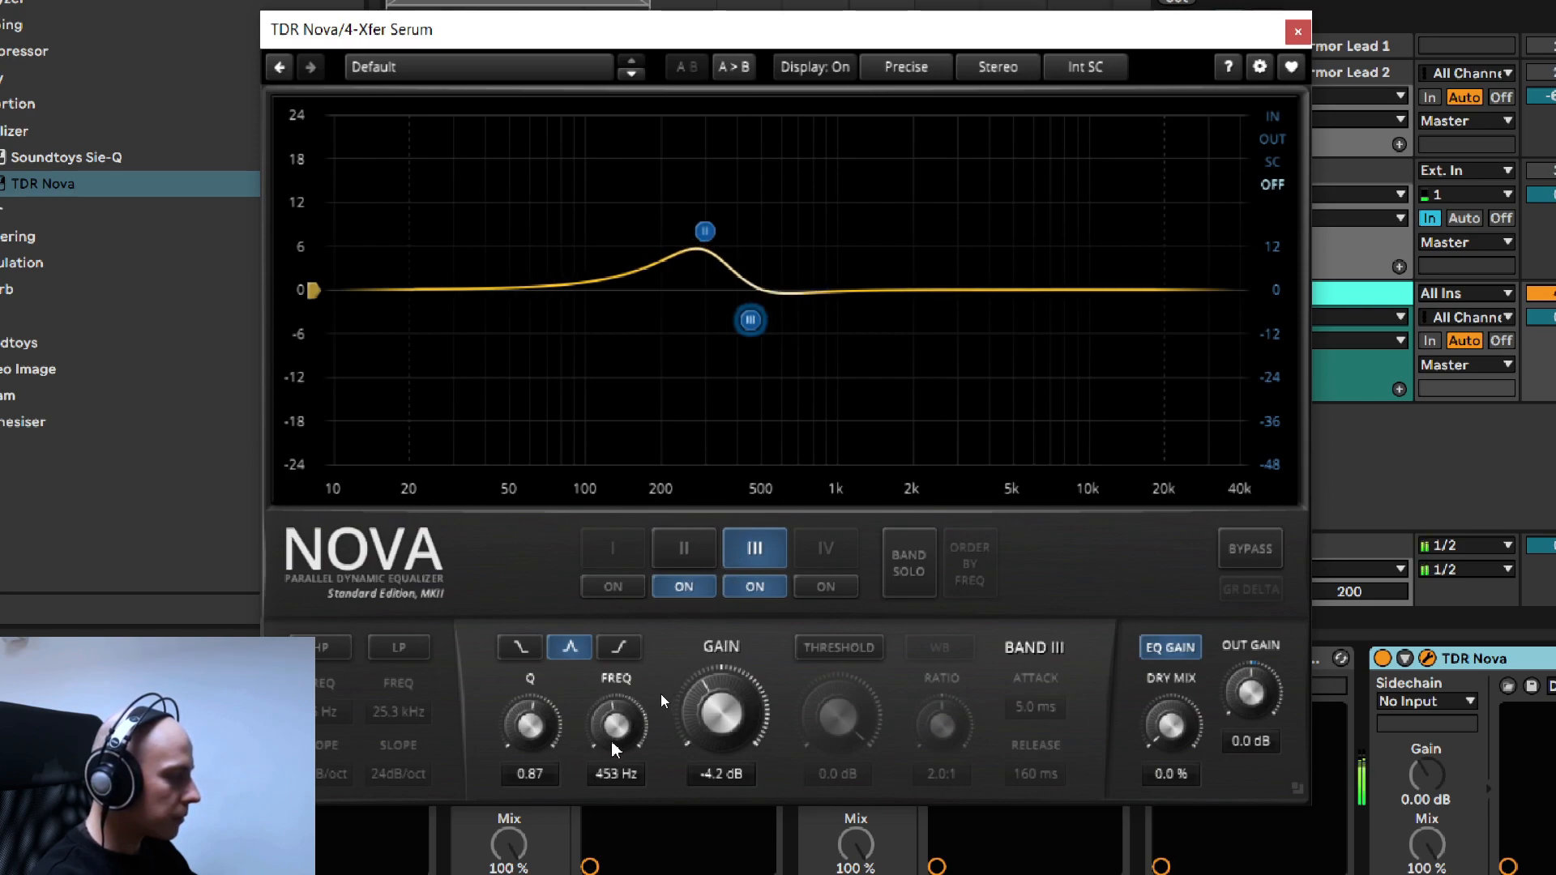
scroll(613, 747, up, 2)
scroll(725, 775, down, 4)
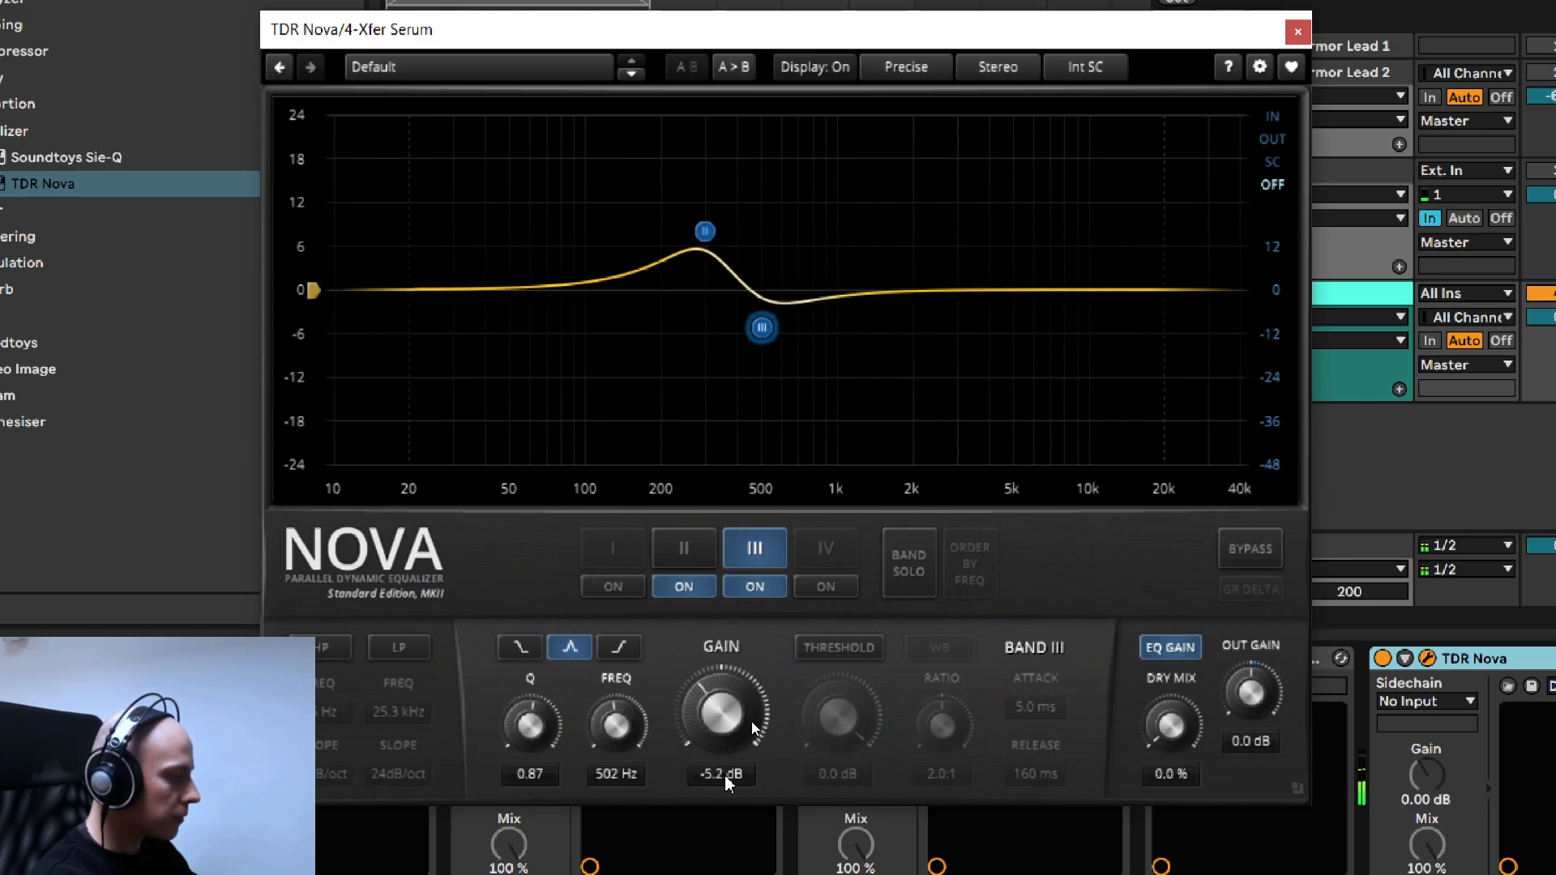
scroll(725, 779, up, 6)
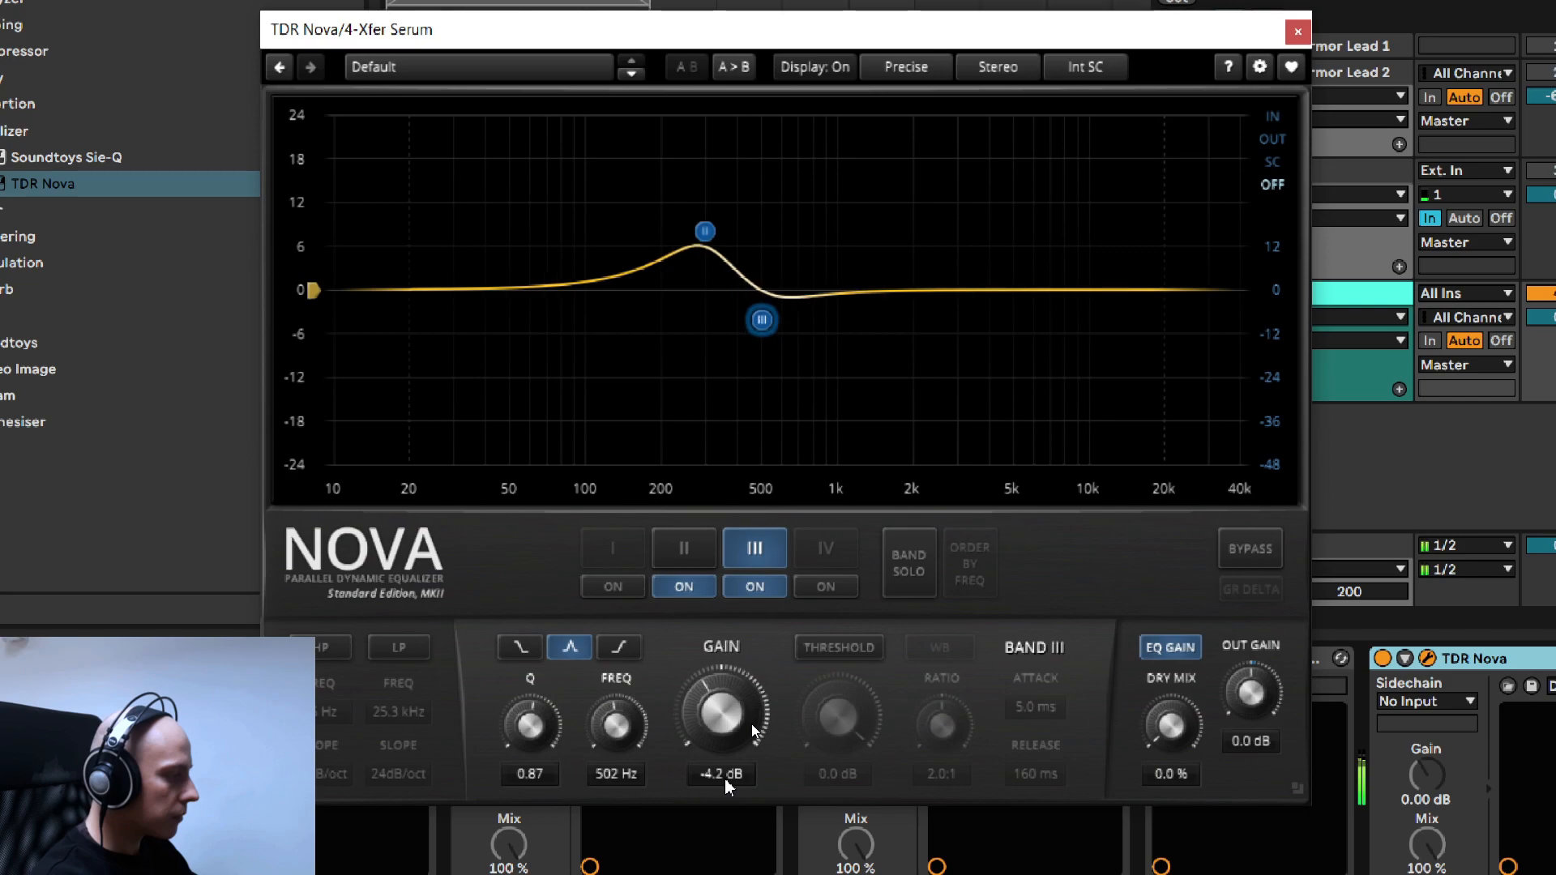
scroll(725, 782, down, 2)
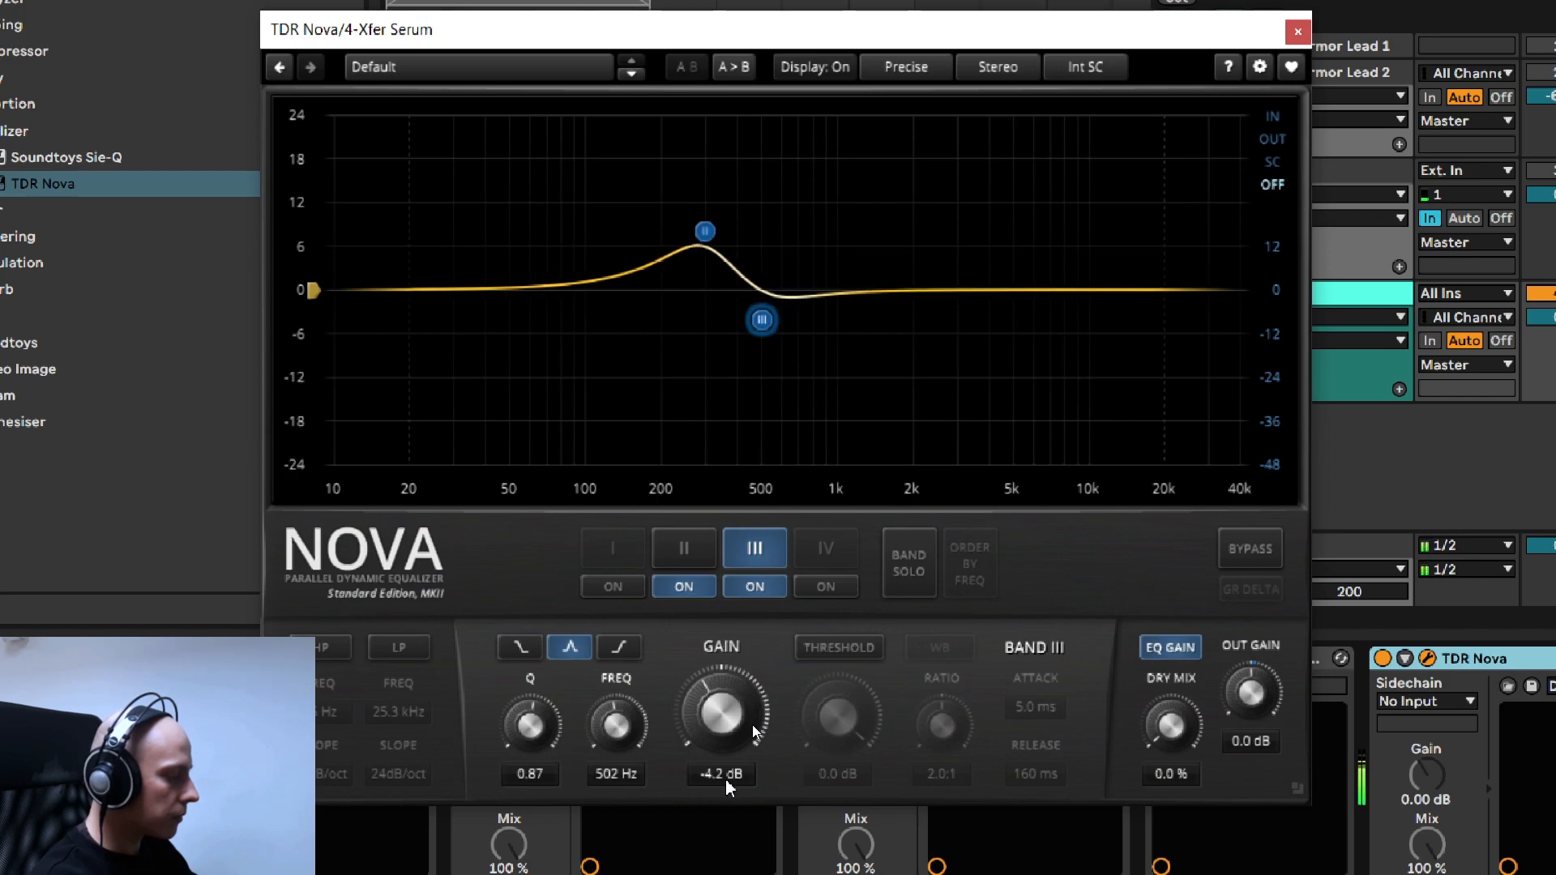
scroll(547, 777, up, 5)
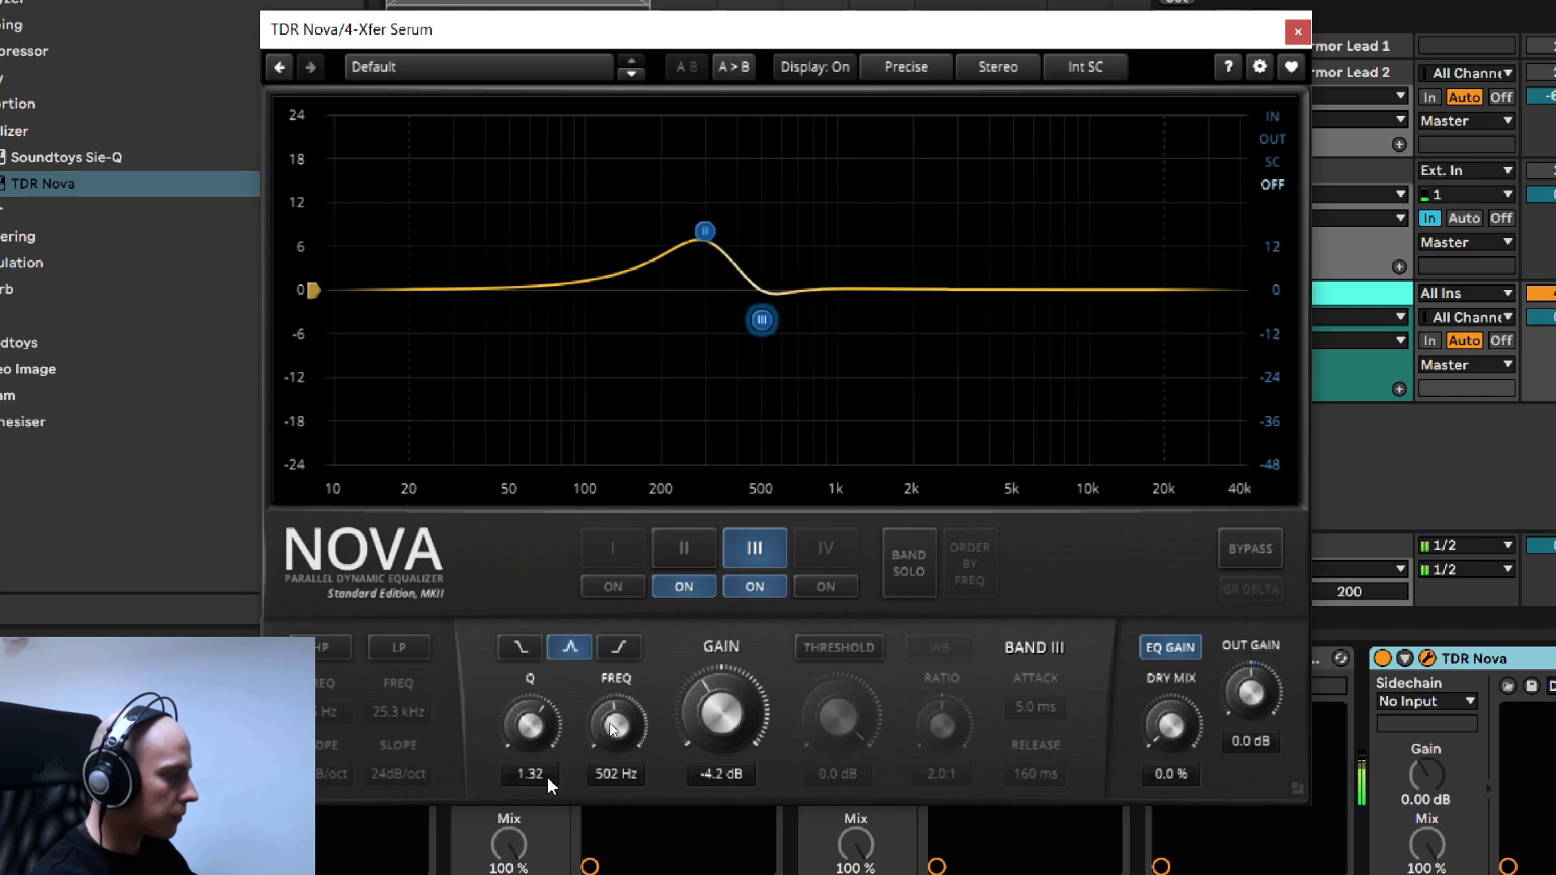
scroll(547, 780, down, 3)
scroll(547, 779, up, 2)
- Compare the sound with band III switched off and on, leaving it enabled
click(754, 590)
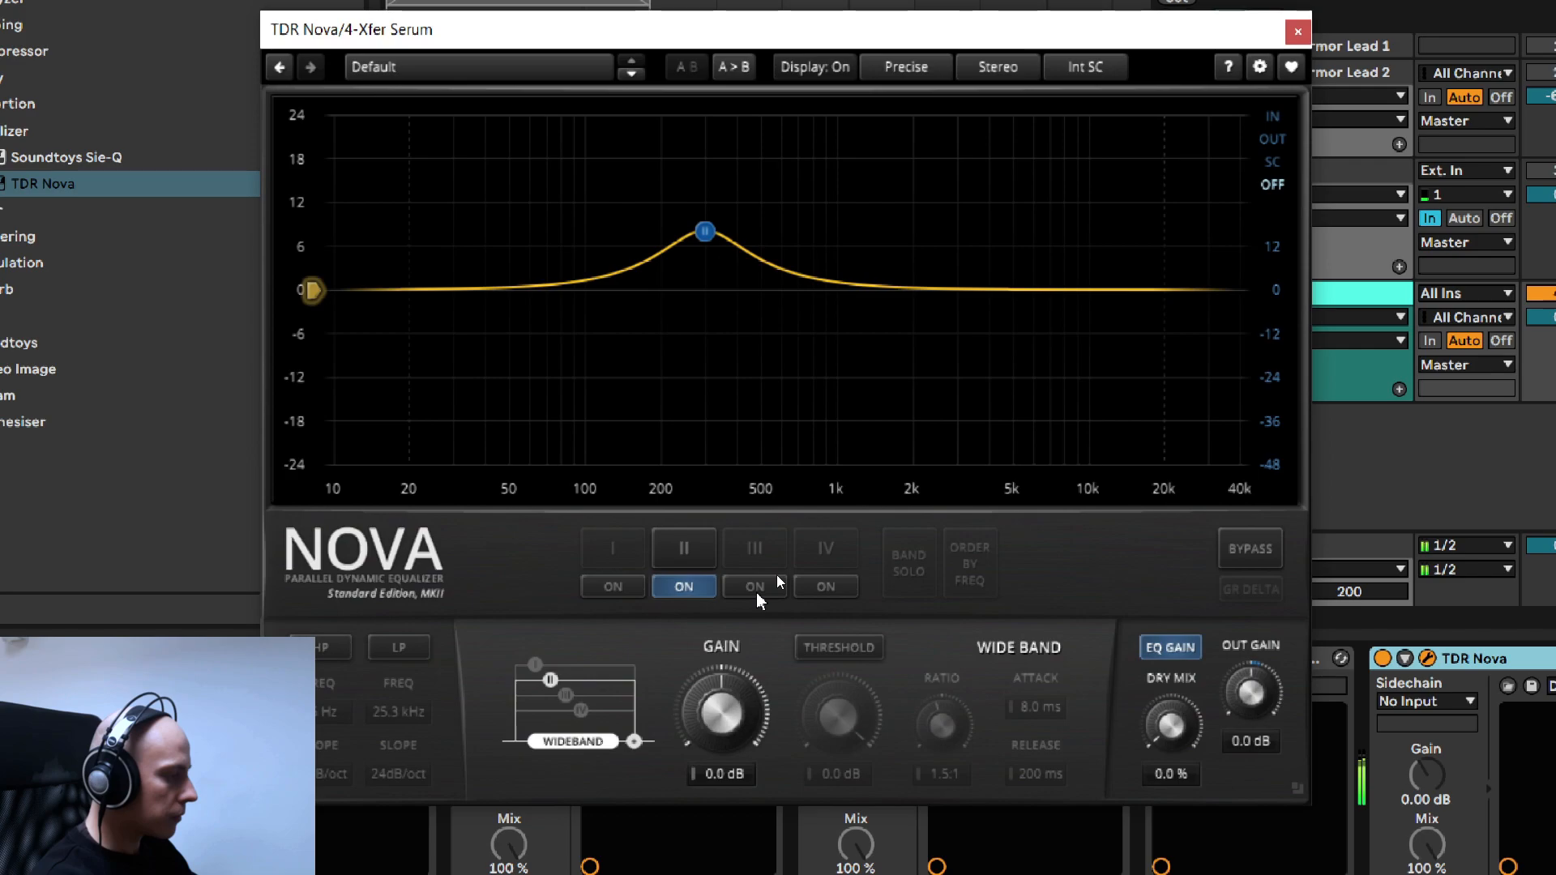
click(756, 591)
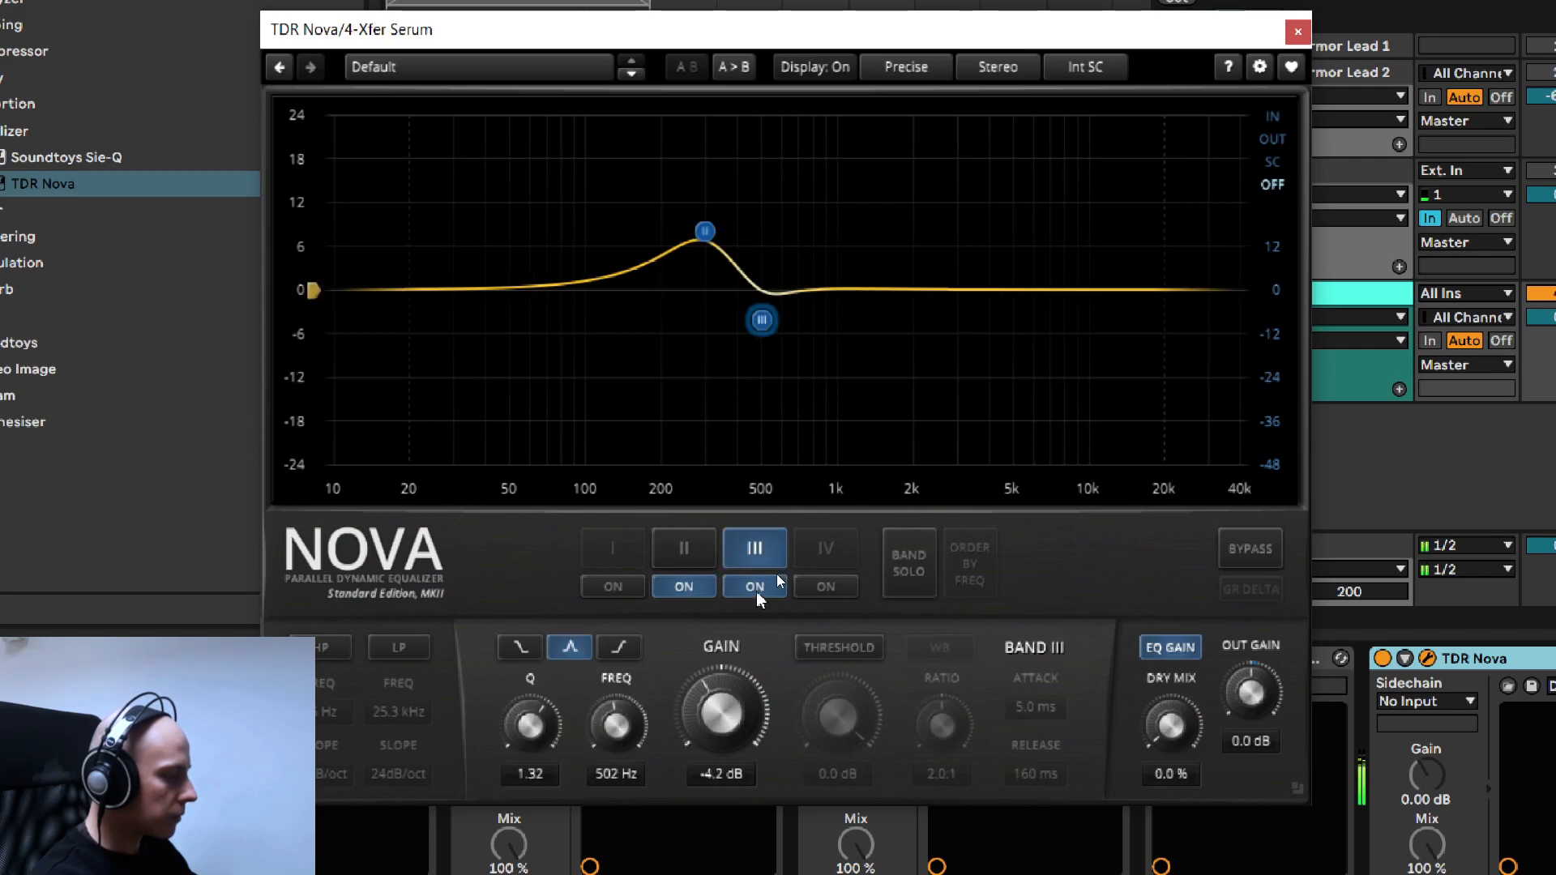
click(756, 591)
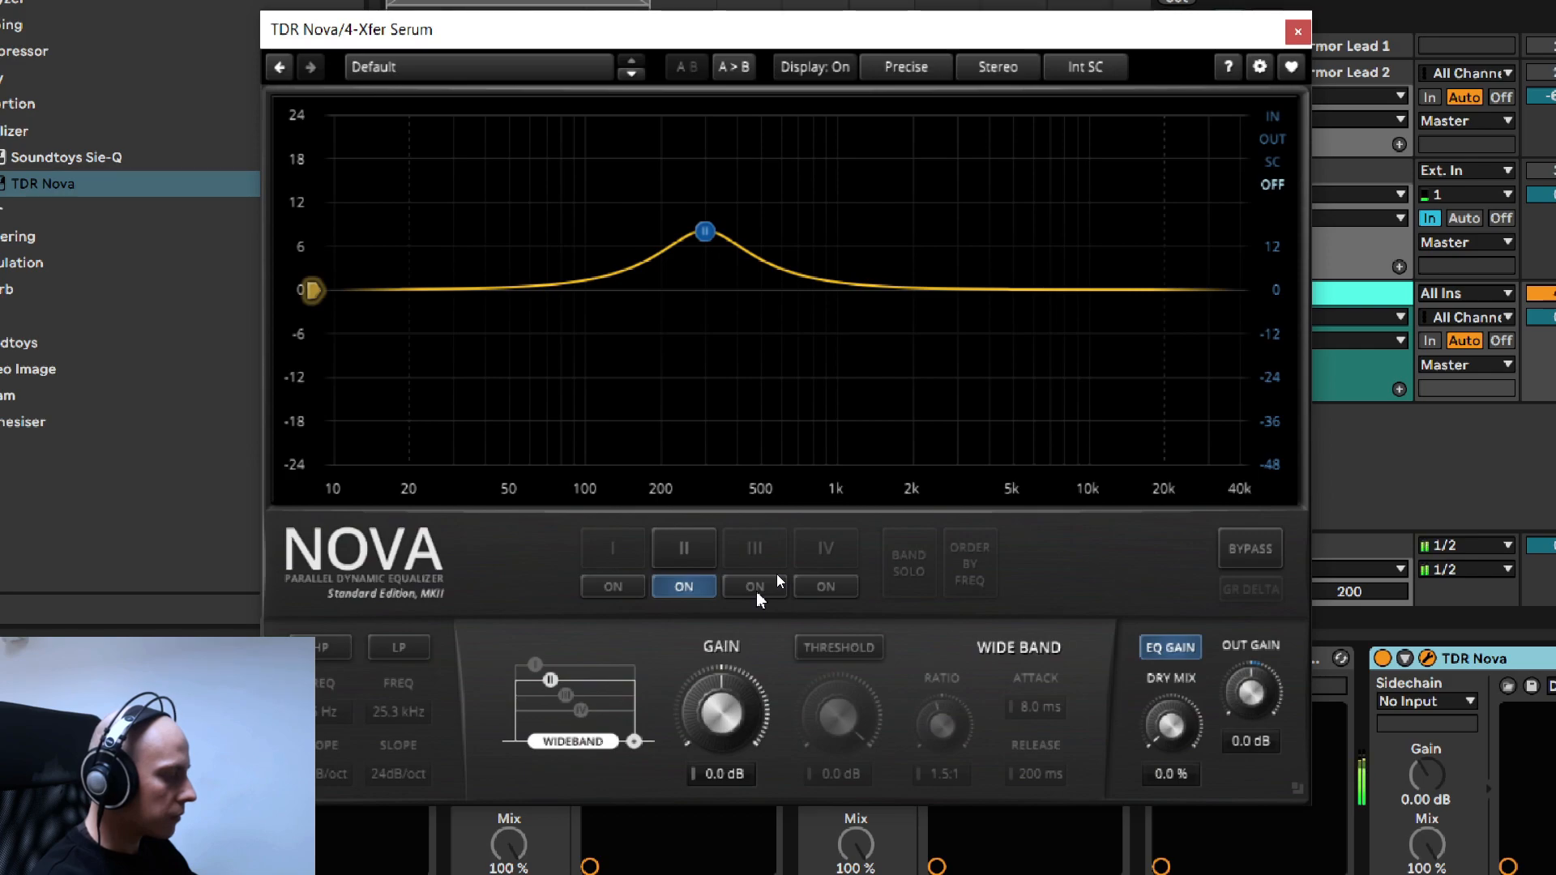
click(756, 591)
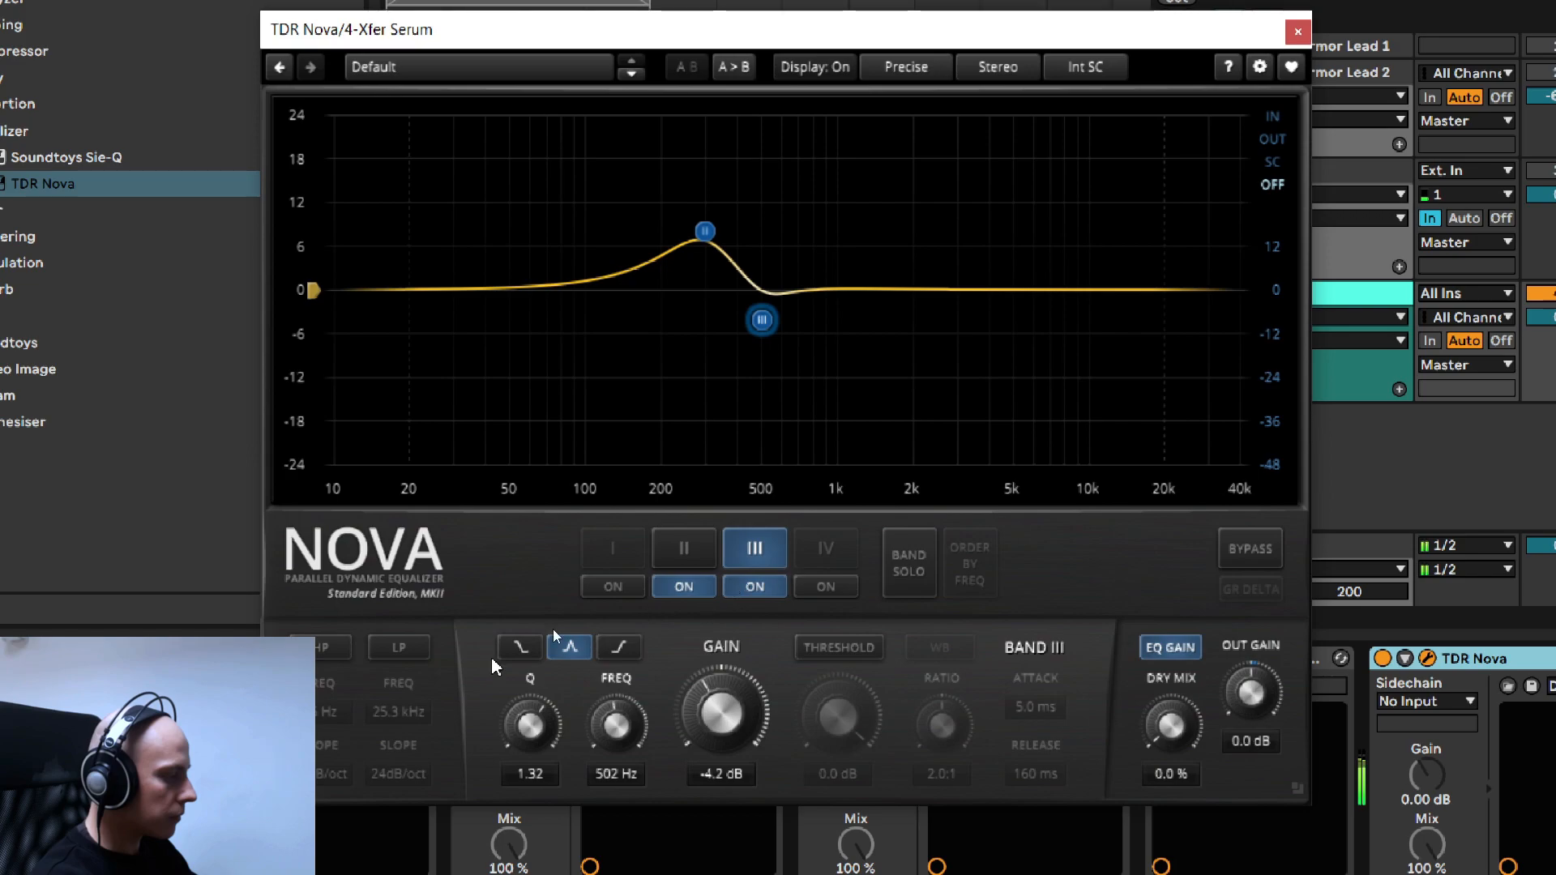
- Enable the low-pass filter with a 12 dB/oct slope and lower its frequency to 5.9 kHz
click(405, 652)
scroll(408, 770, down, 1)
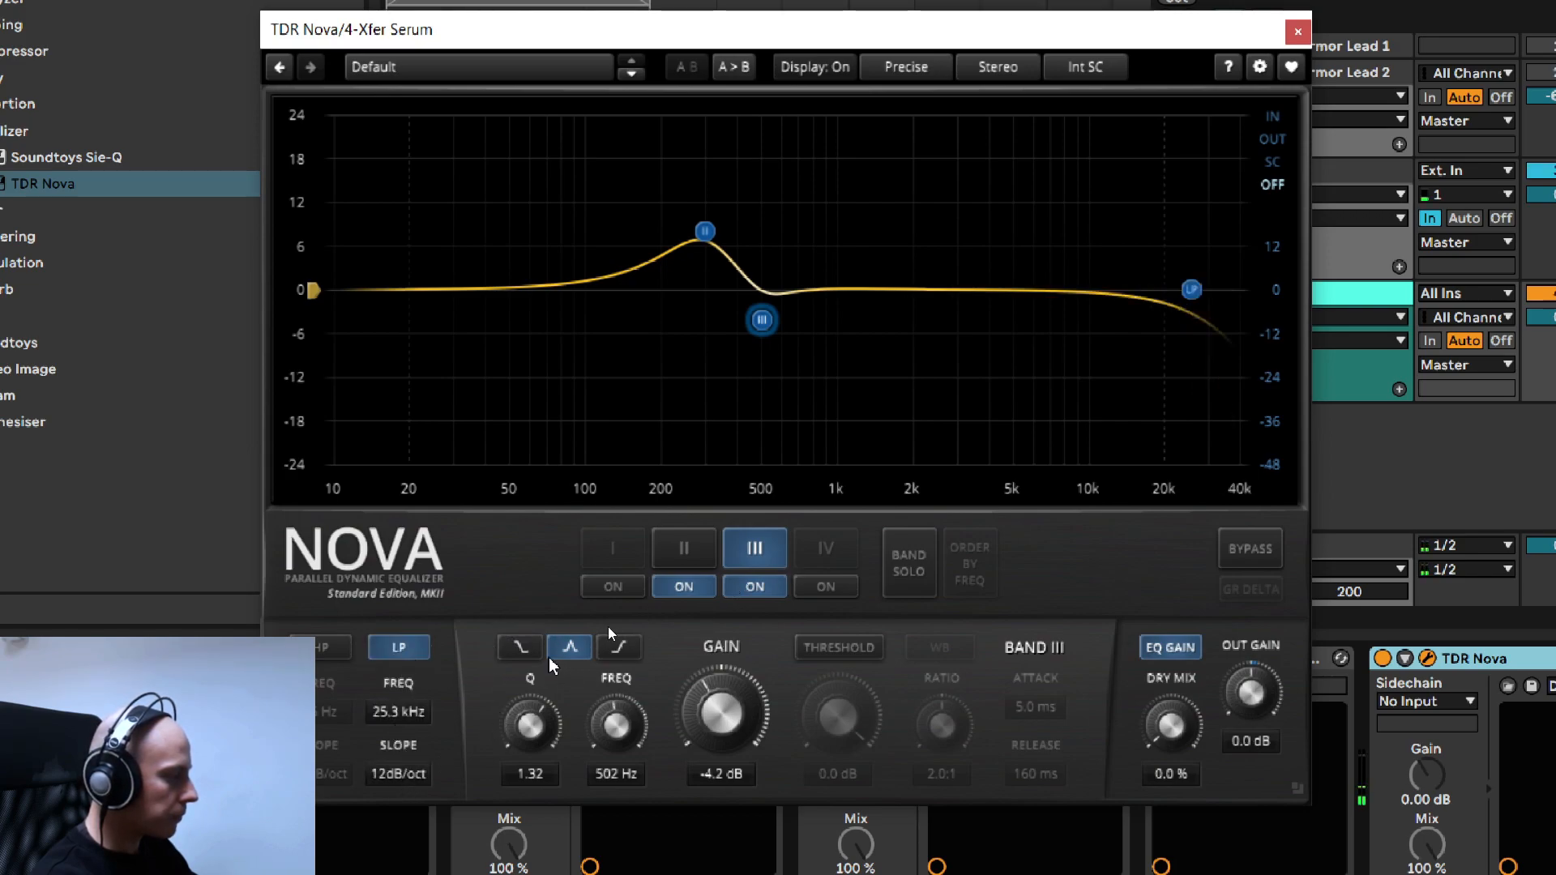
scroll(398, 774, up, 5)
scroll(393, 770, down, 5)
scroll(404, 717, down, 5)
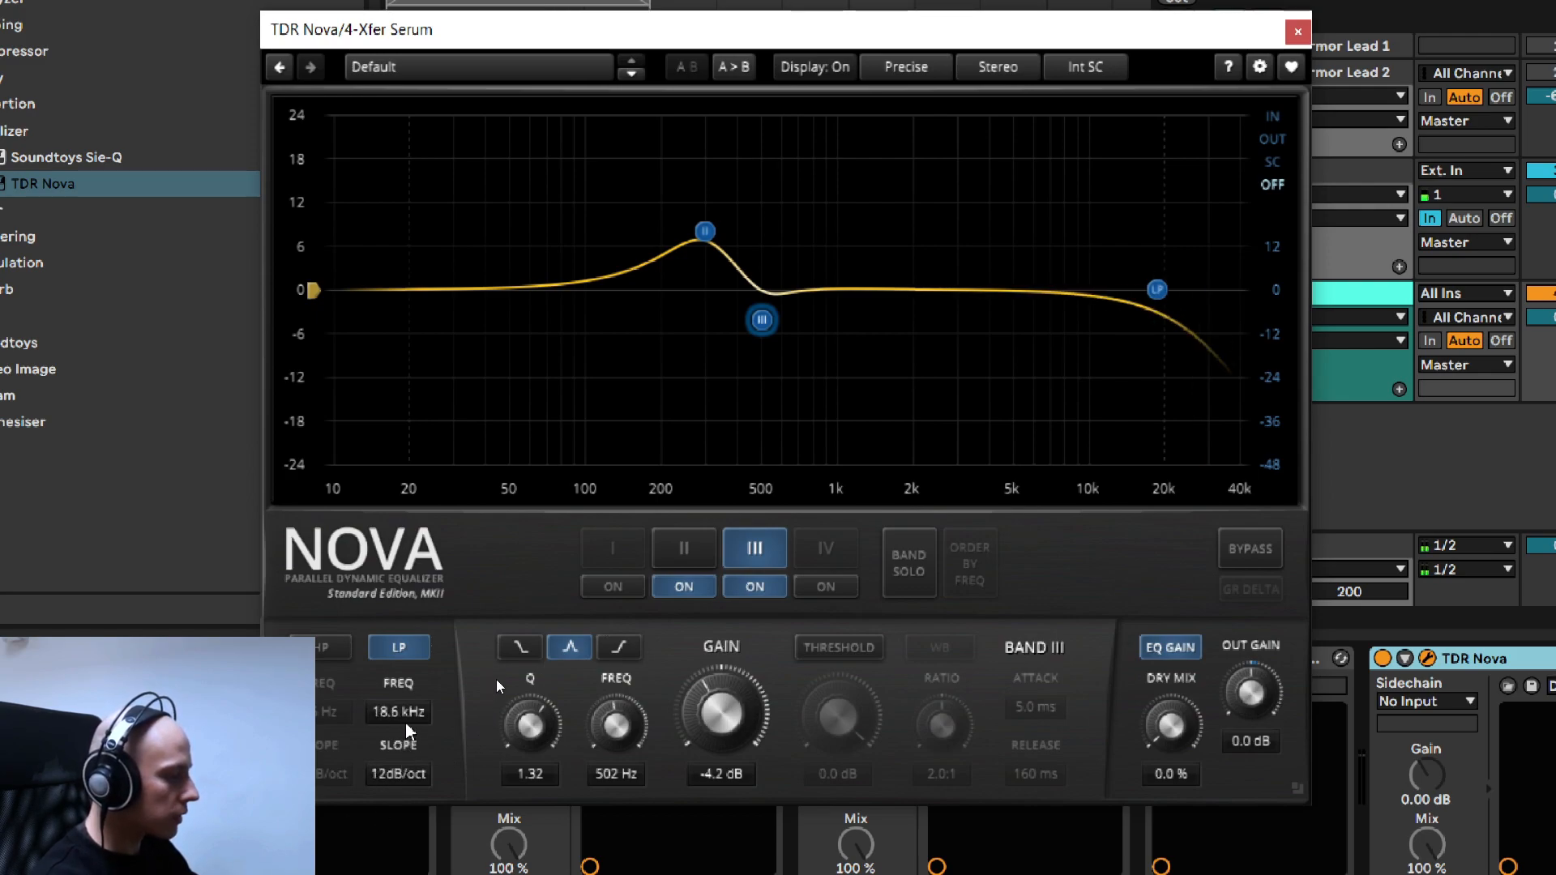
scroll(407, 730, down, 2)
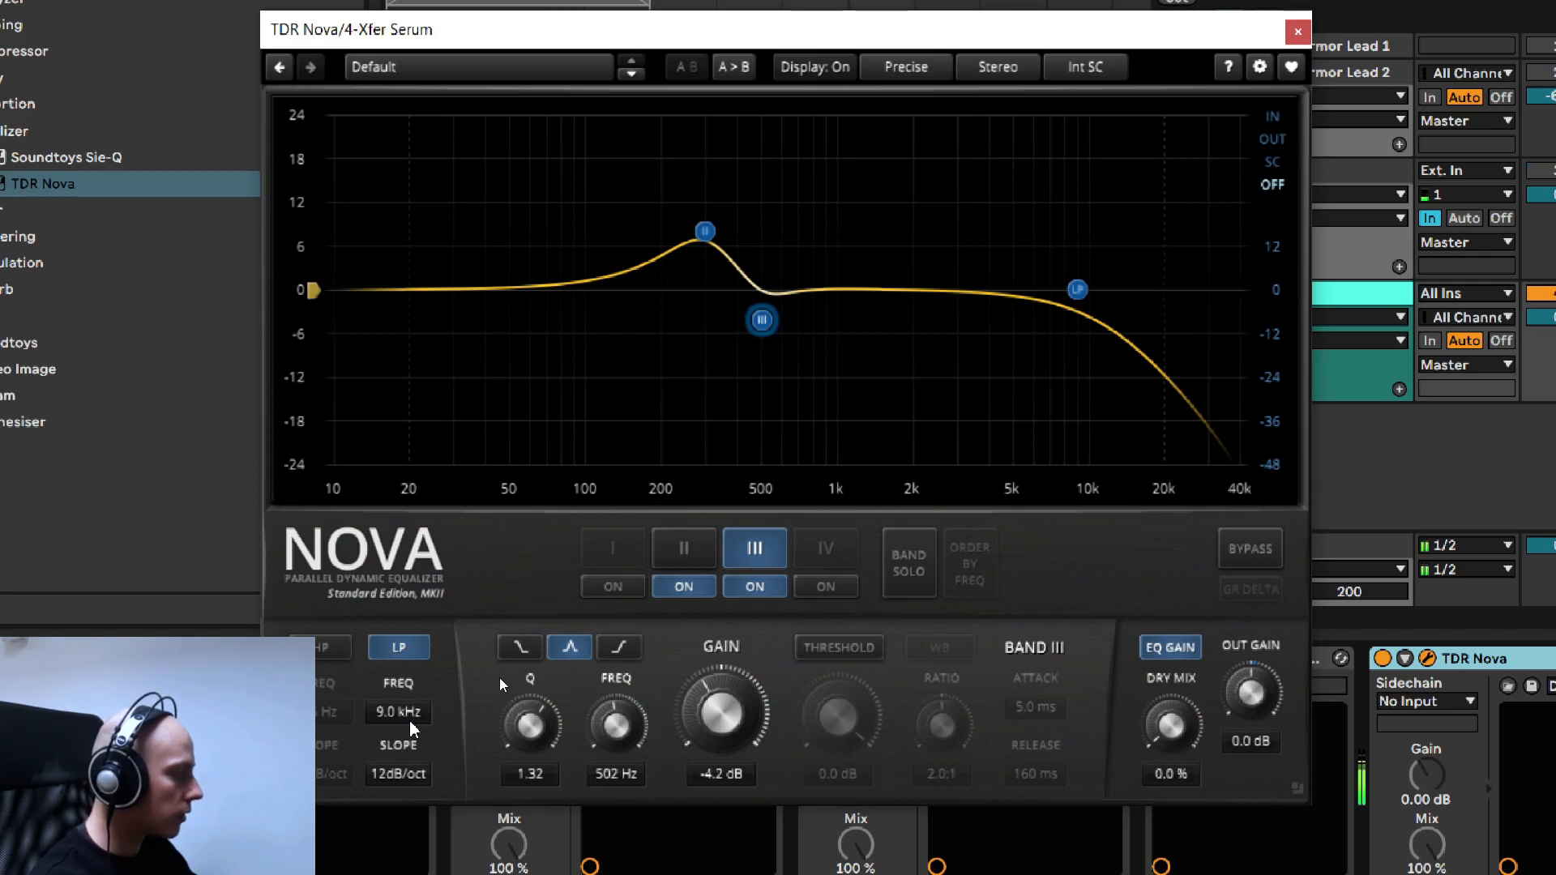
scroll(405, 727, down, 5)
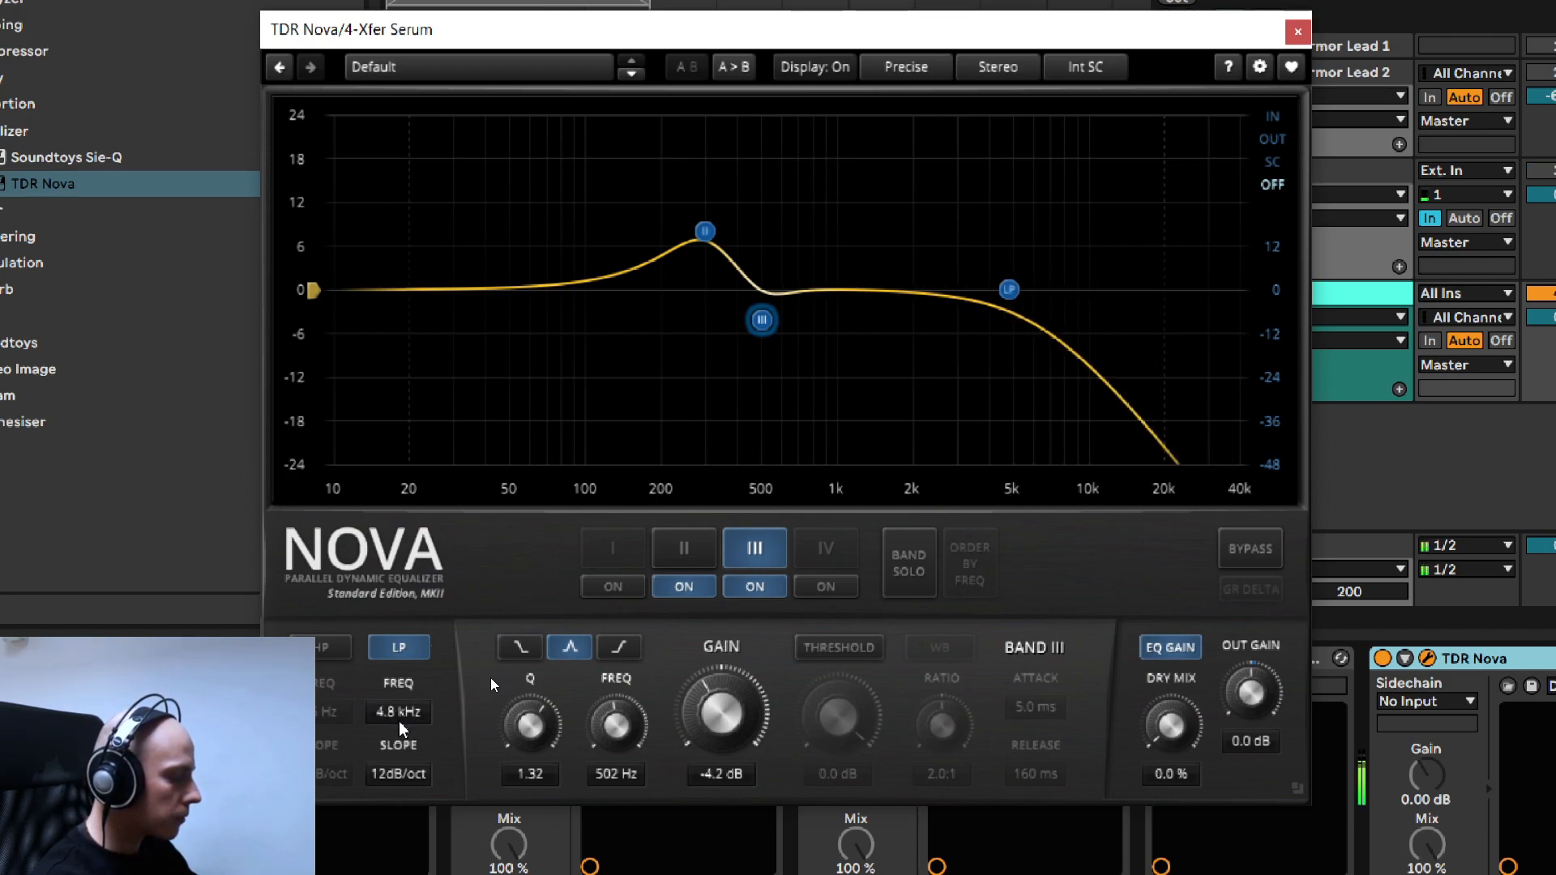
scroll(398, 727, up, 3)
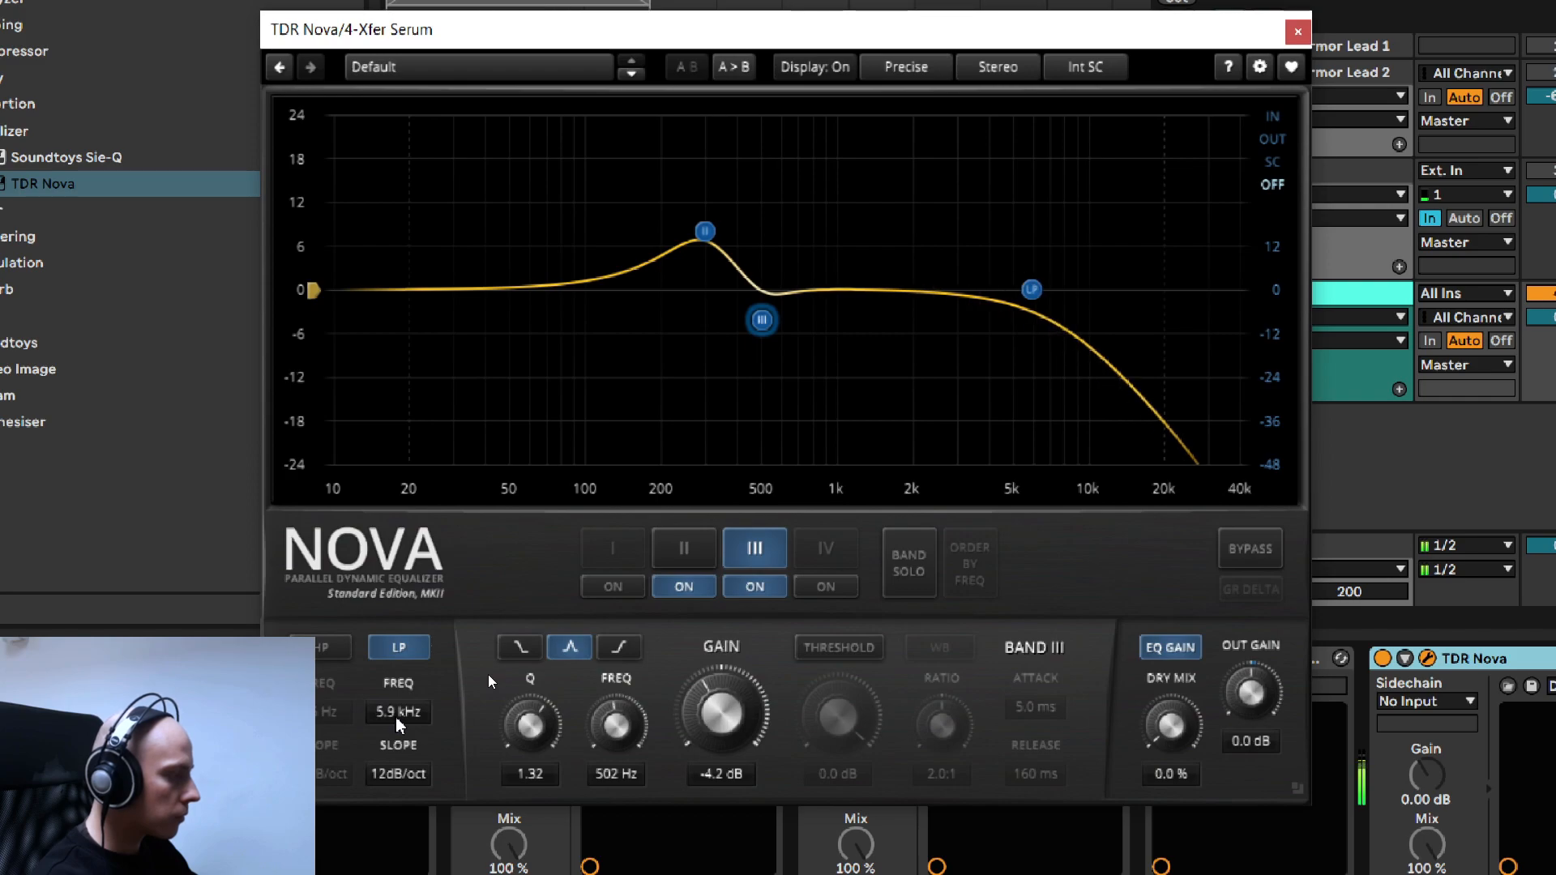
- Try a 6 dB/oct low-pass slope, return to 12 dB/oct, and set the cutoff frequency to 5.3 kHz
scroll(398, 724, down, 1)
scroll(397, 780, down, 1)
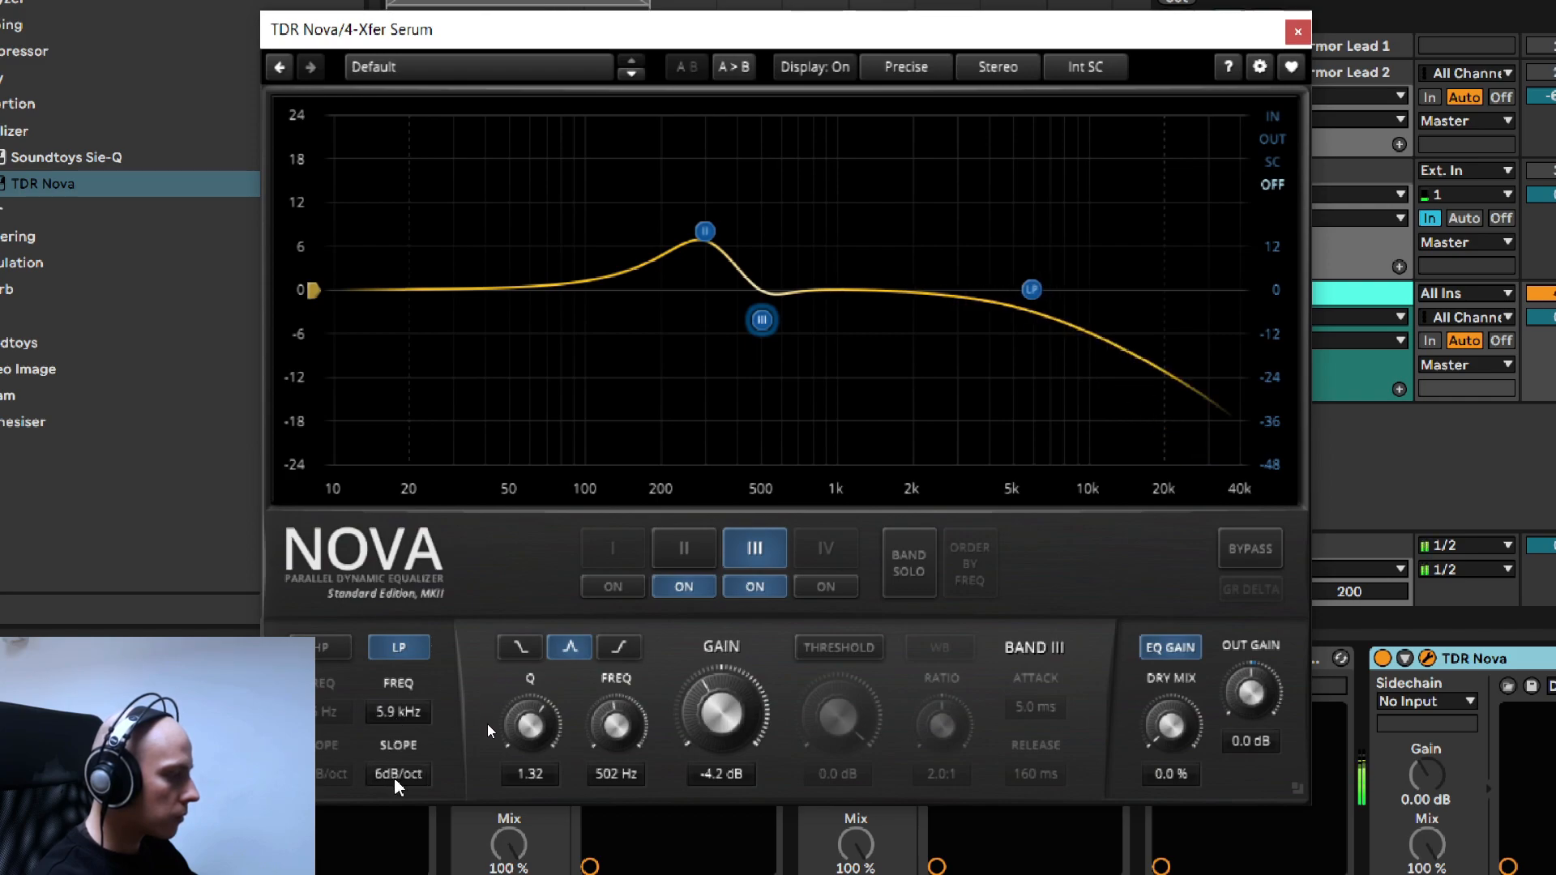
scroll(396, 776, up, 2)
scroll(395, 777, down, 1)
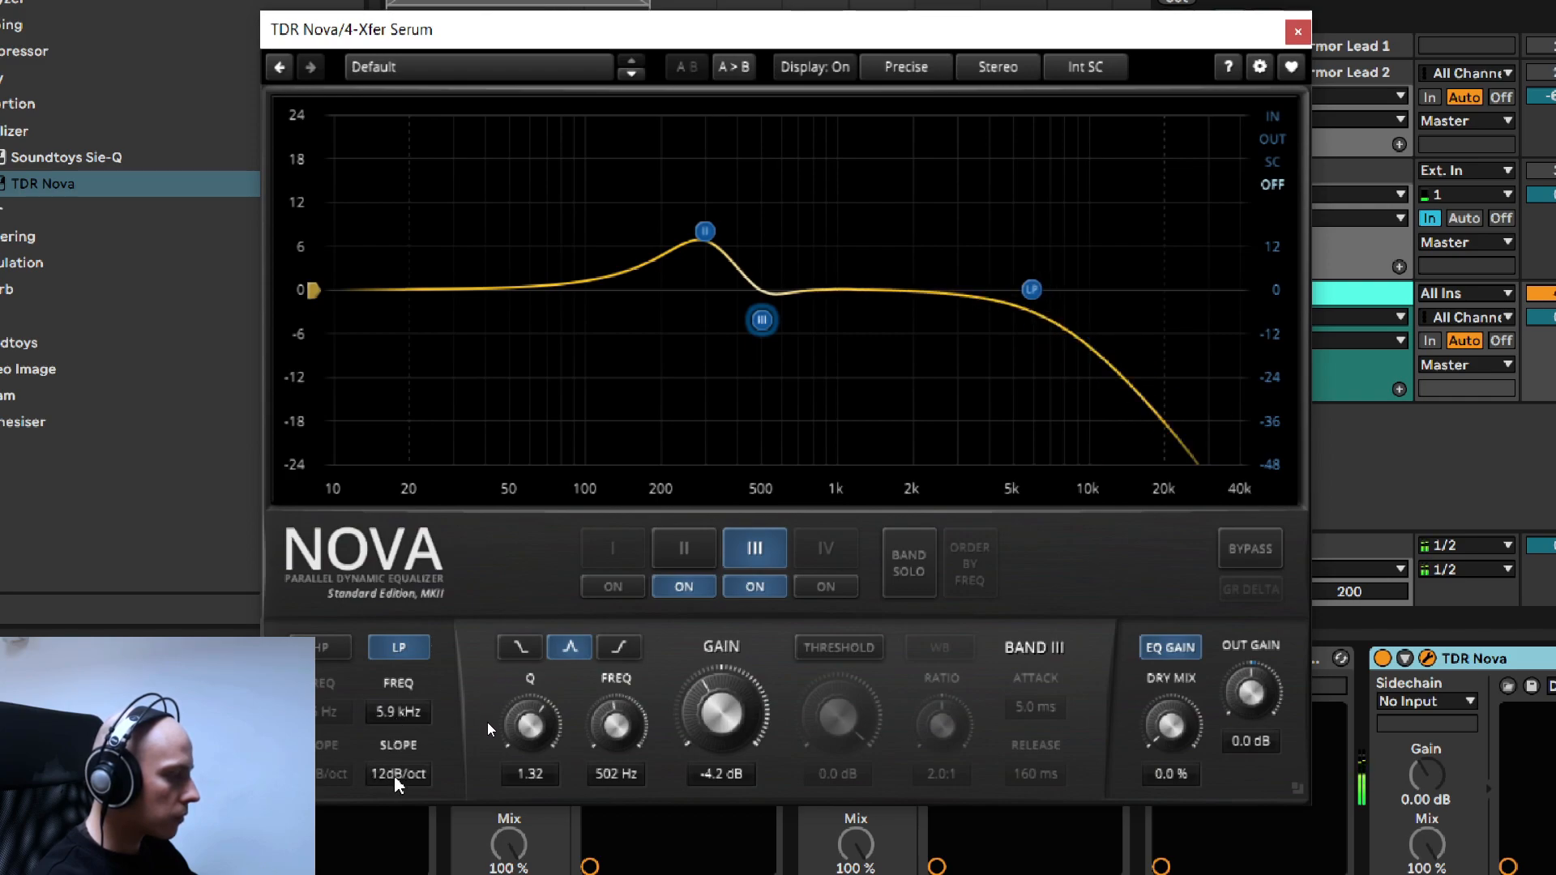
scroll(394, 778, up, 1)
scroll(397, 784, down, 1)
scroll(388, 715, down, 3)
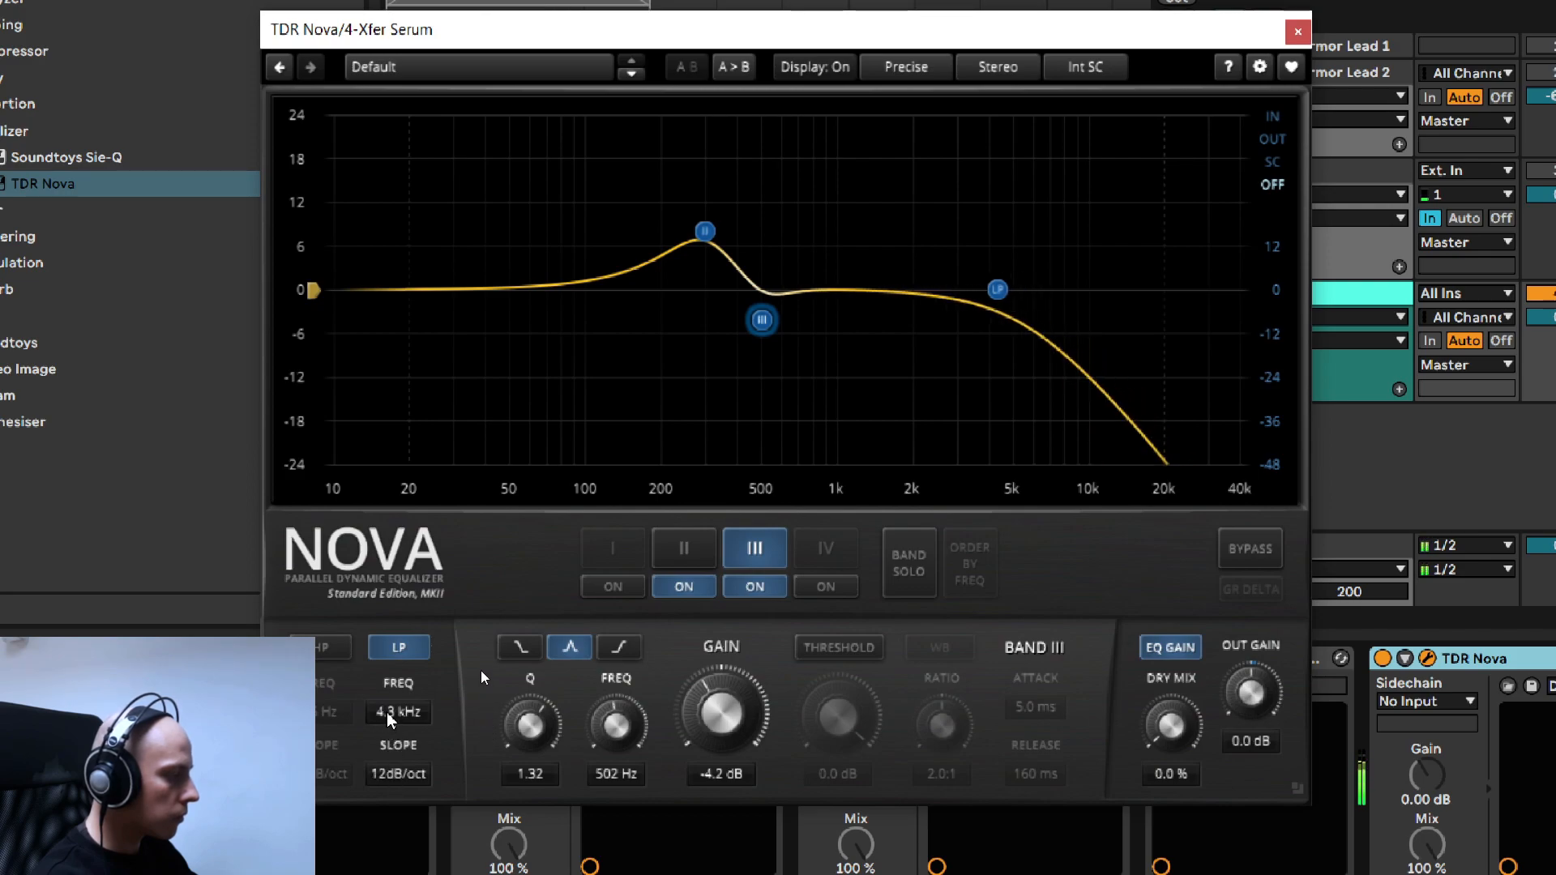
scroll(388, 720, up, 2)
scroll(388, 720, down, 1)
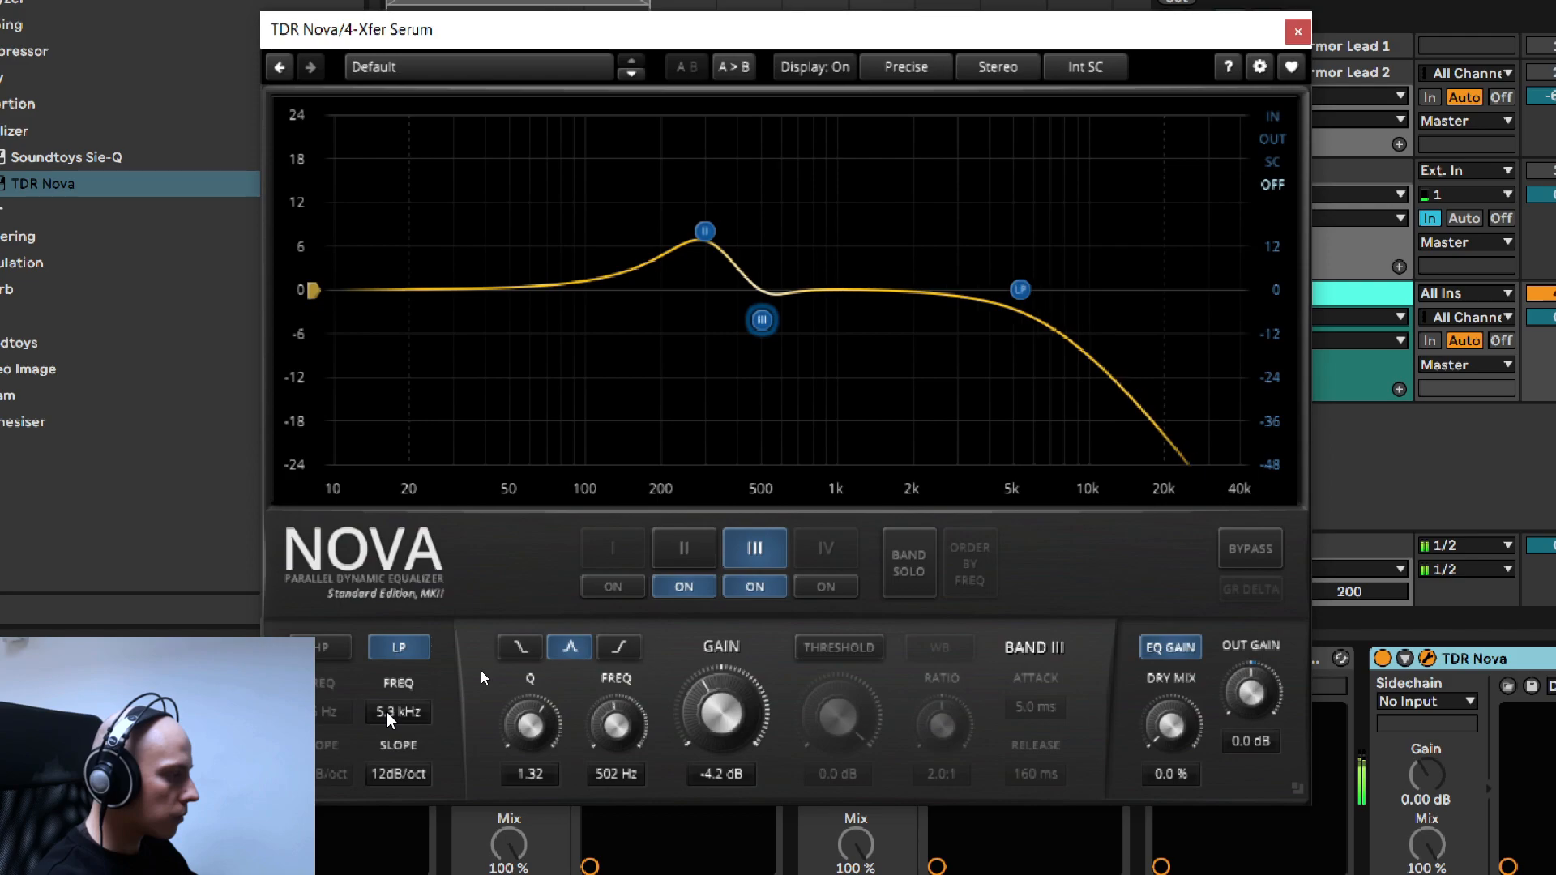
- Compare the last TDR Nova against bypass, leave it active, stop playback and close the plug-in window
click(1234, 556)
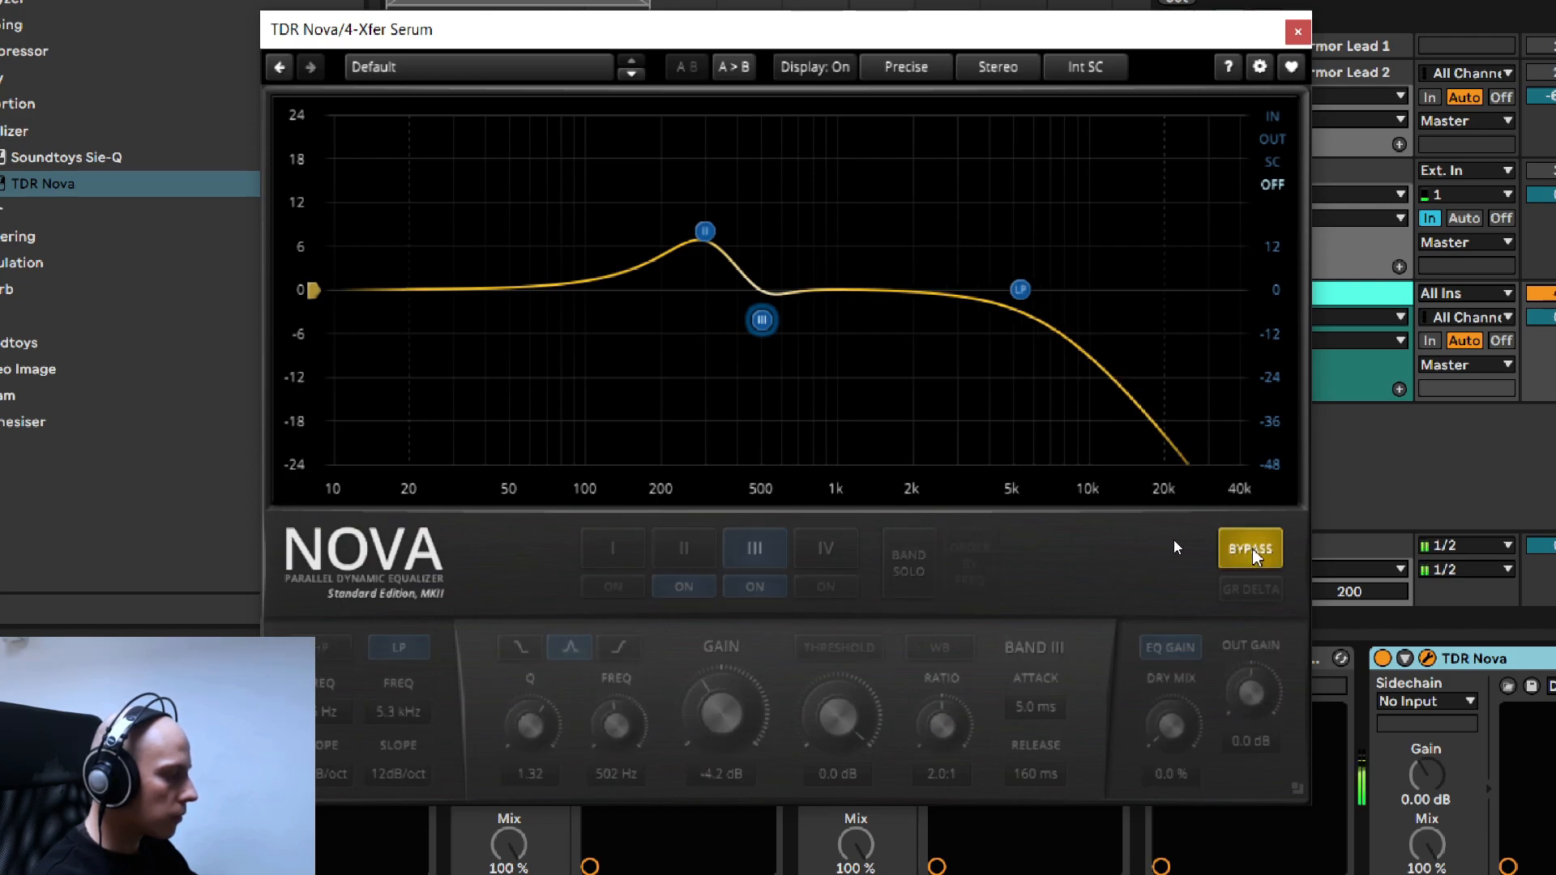
click(1252, 556)
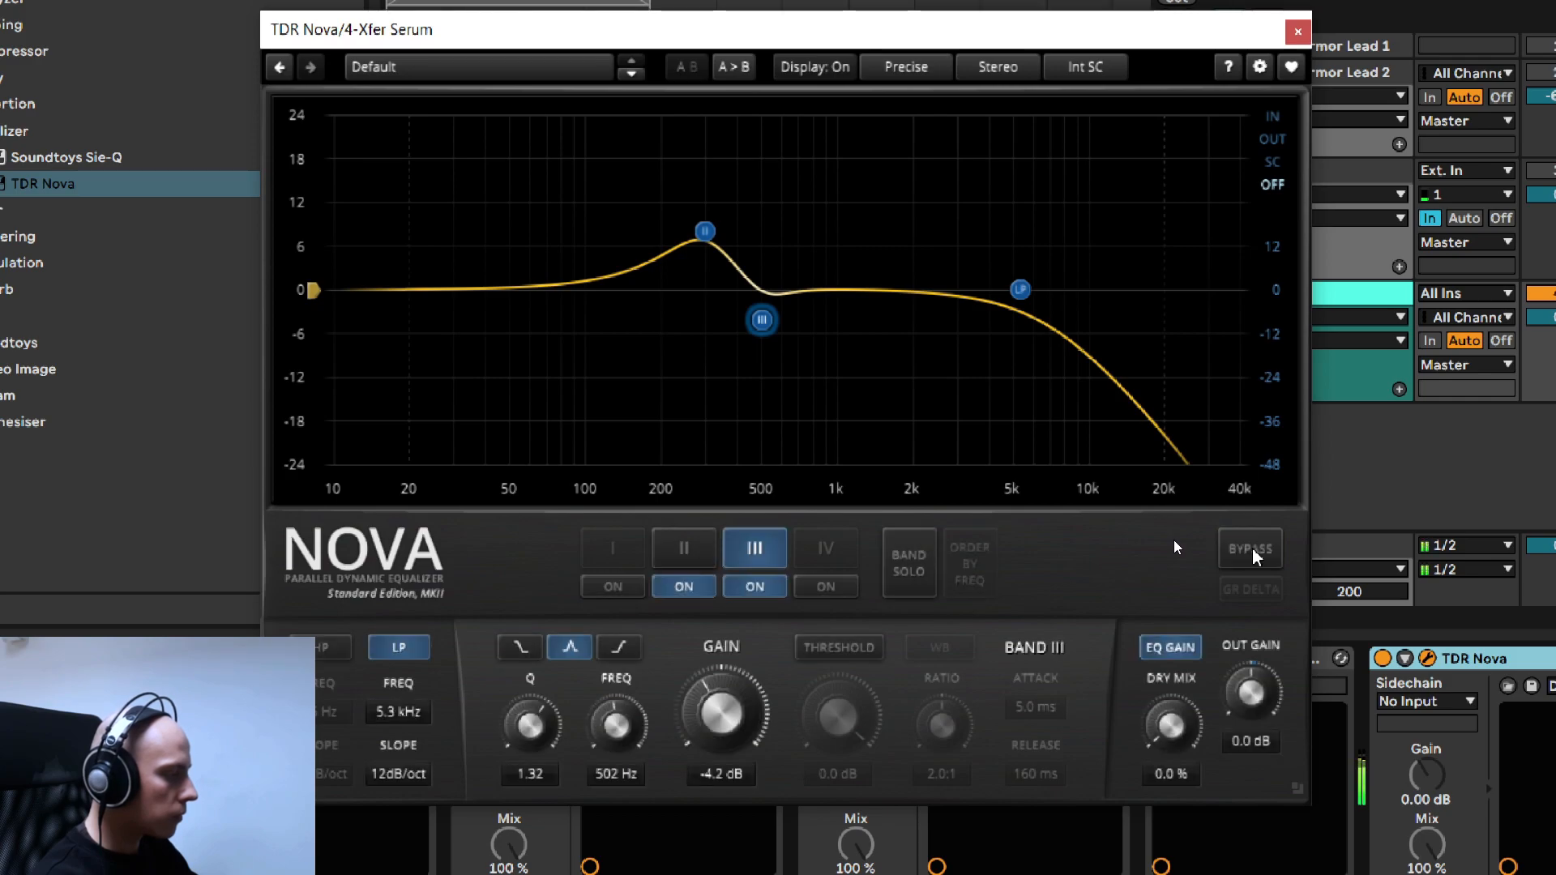
click(1252, 556)
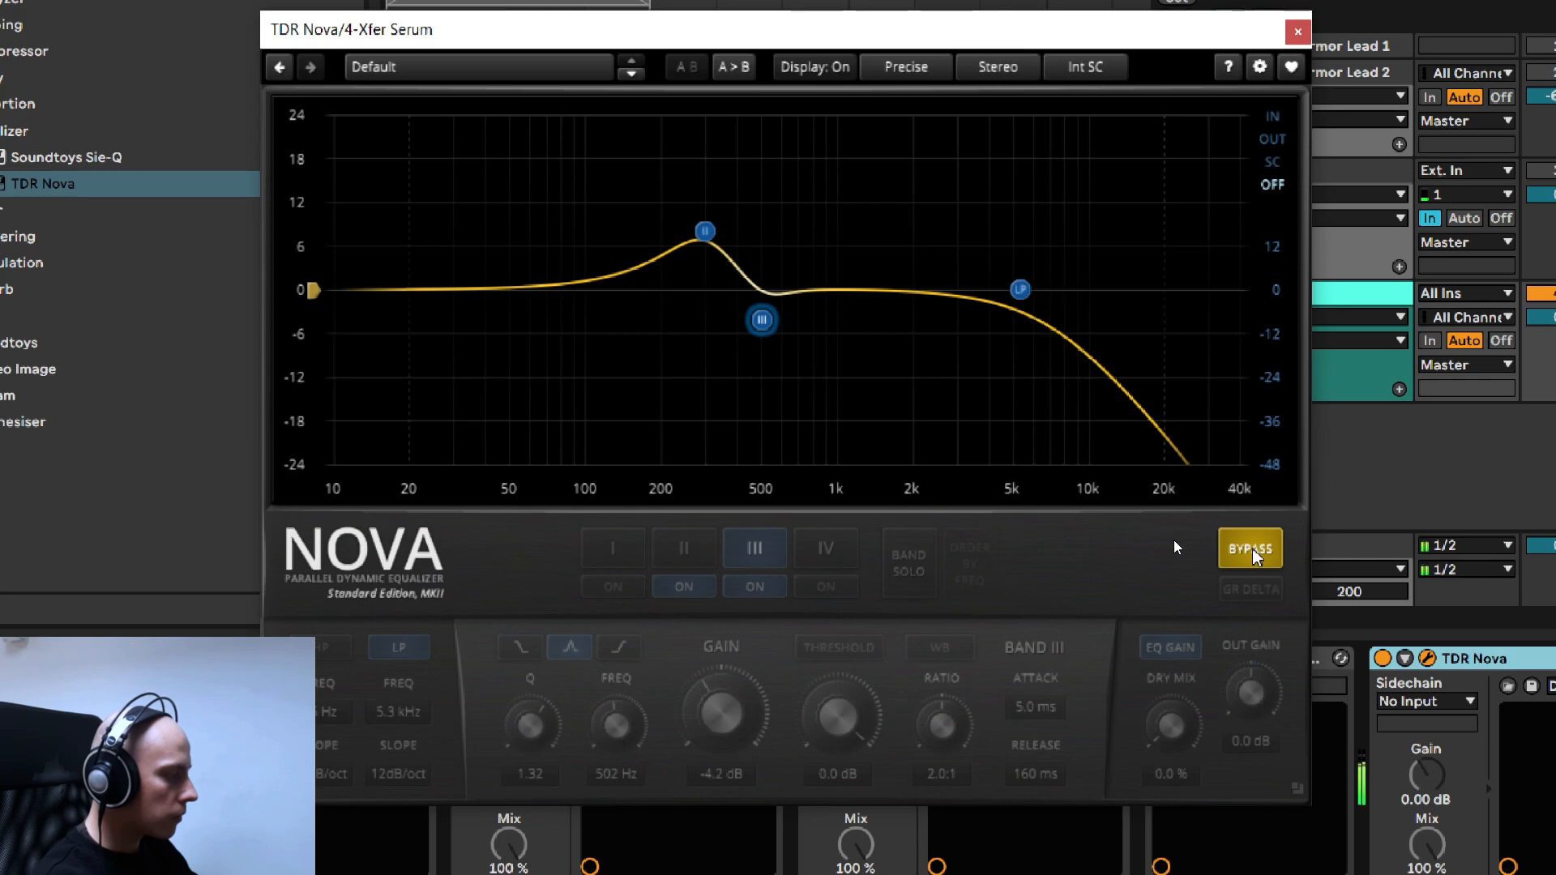
click(1251, 556)
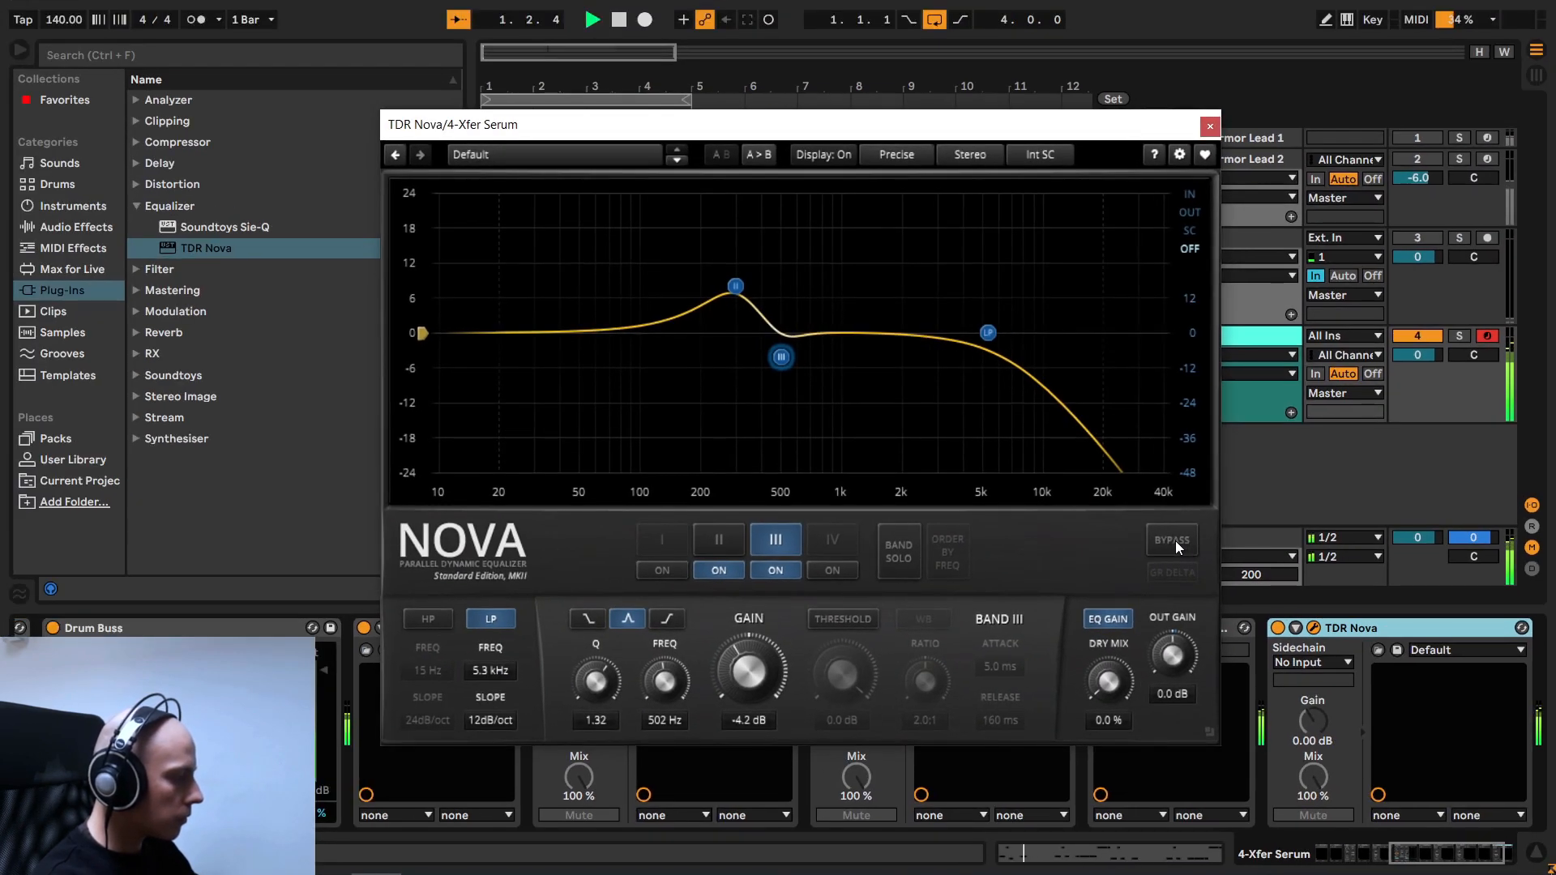
key(space)
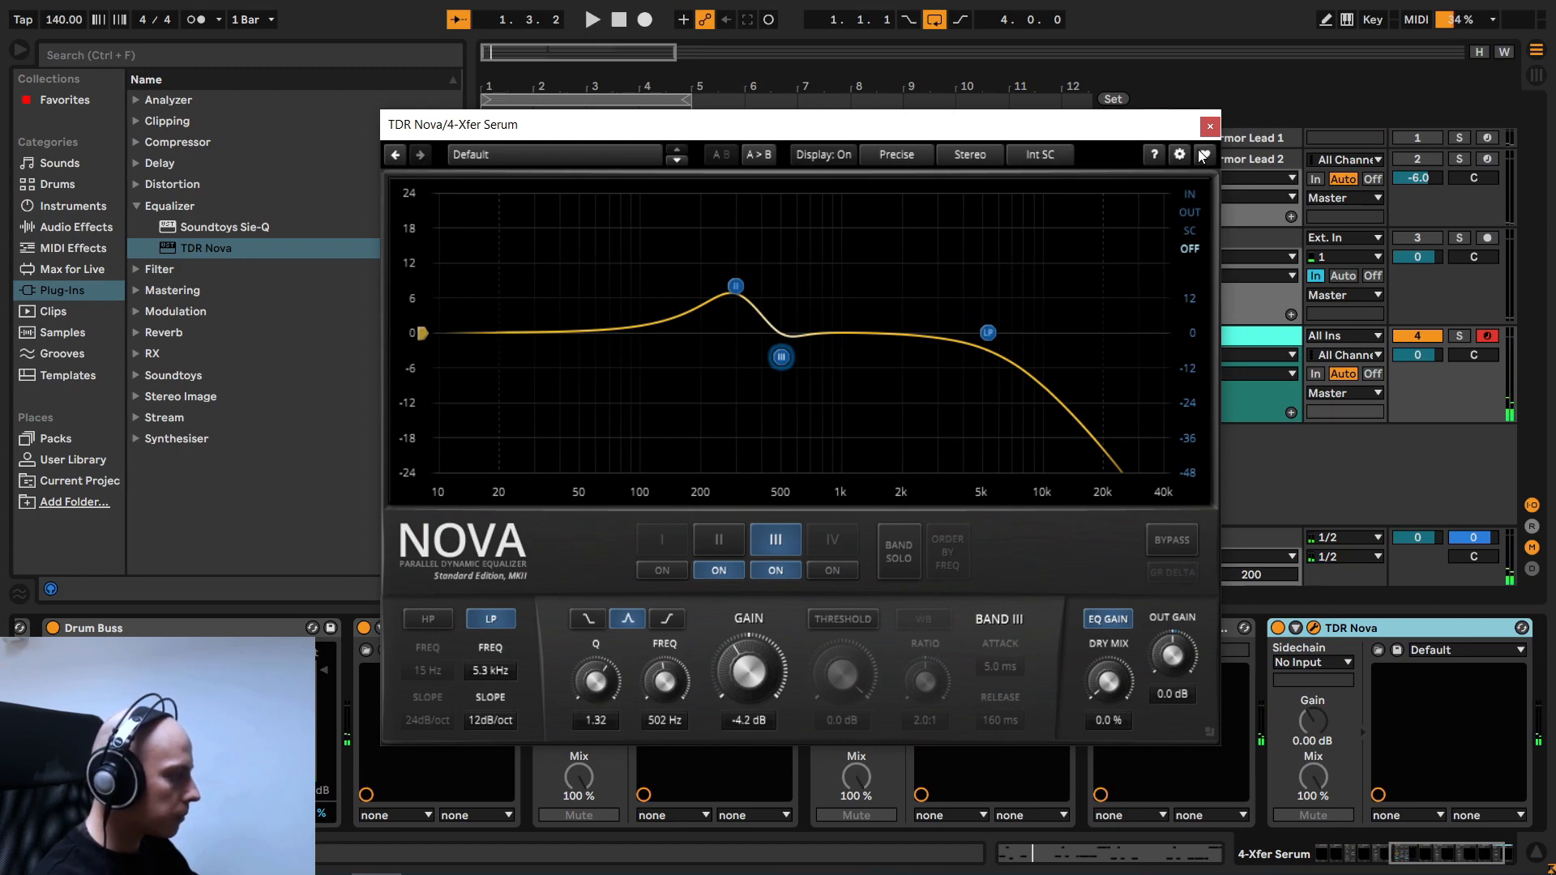
click(1210, 126)
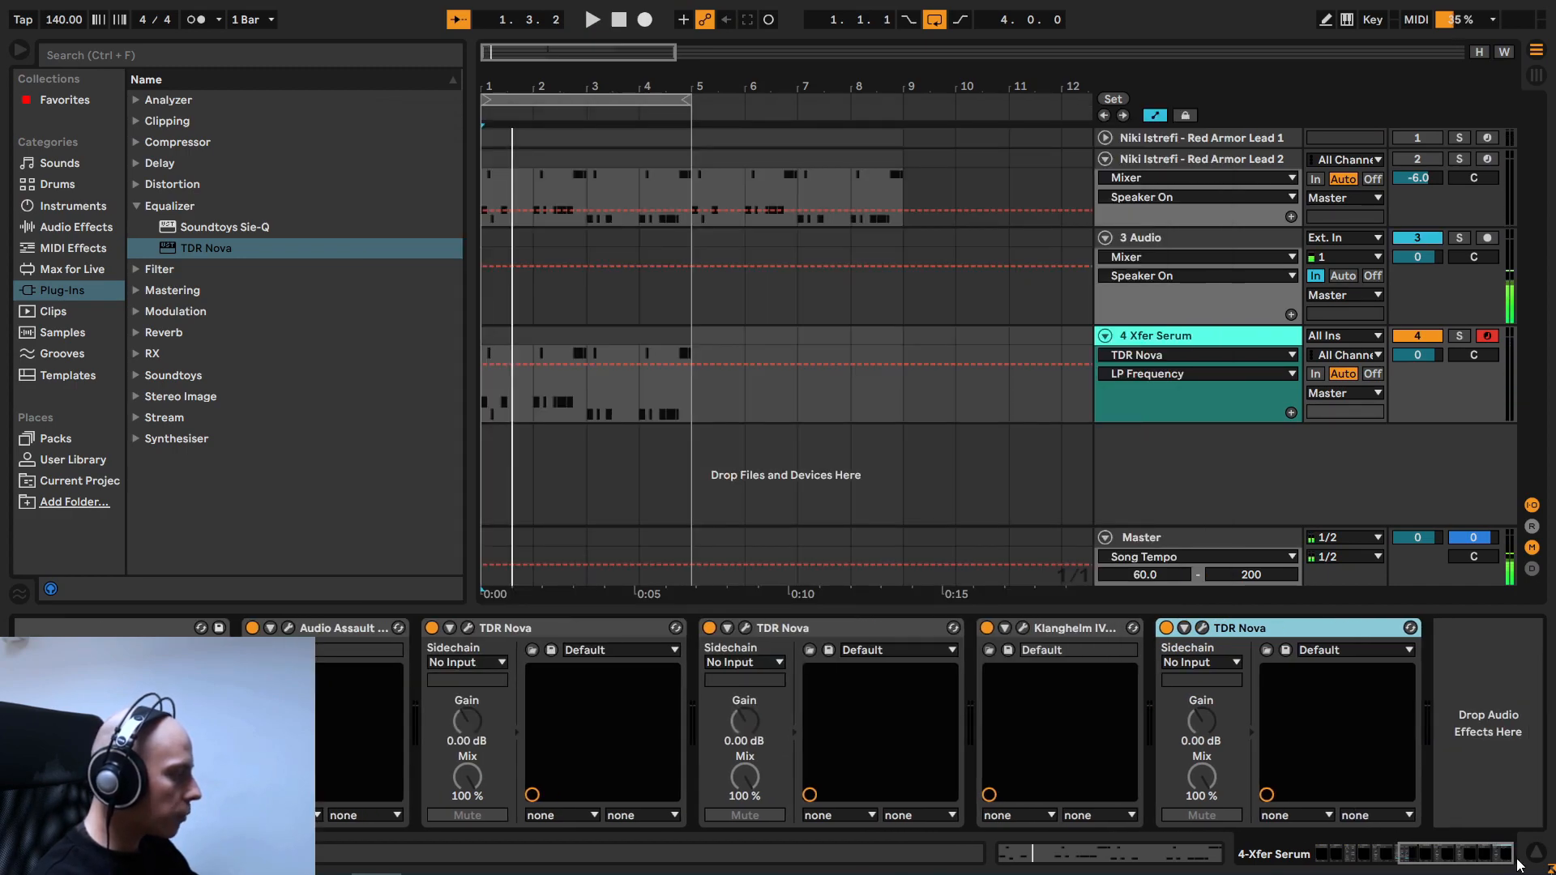
- Add a Utility audio effect after the last TDR Nova on the Serum track
click(72, 229)
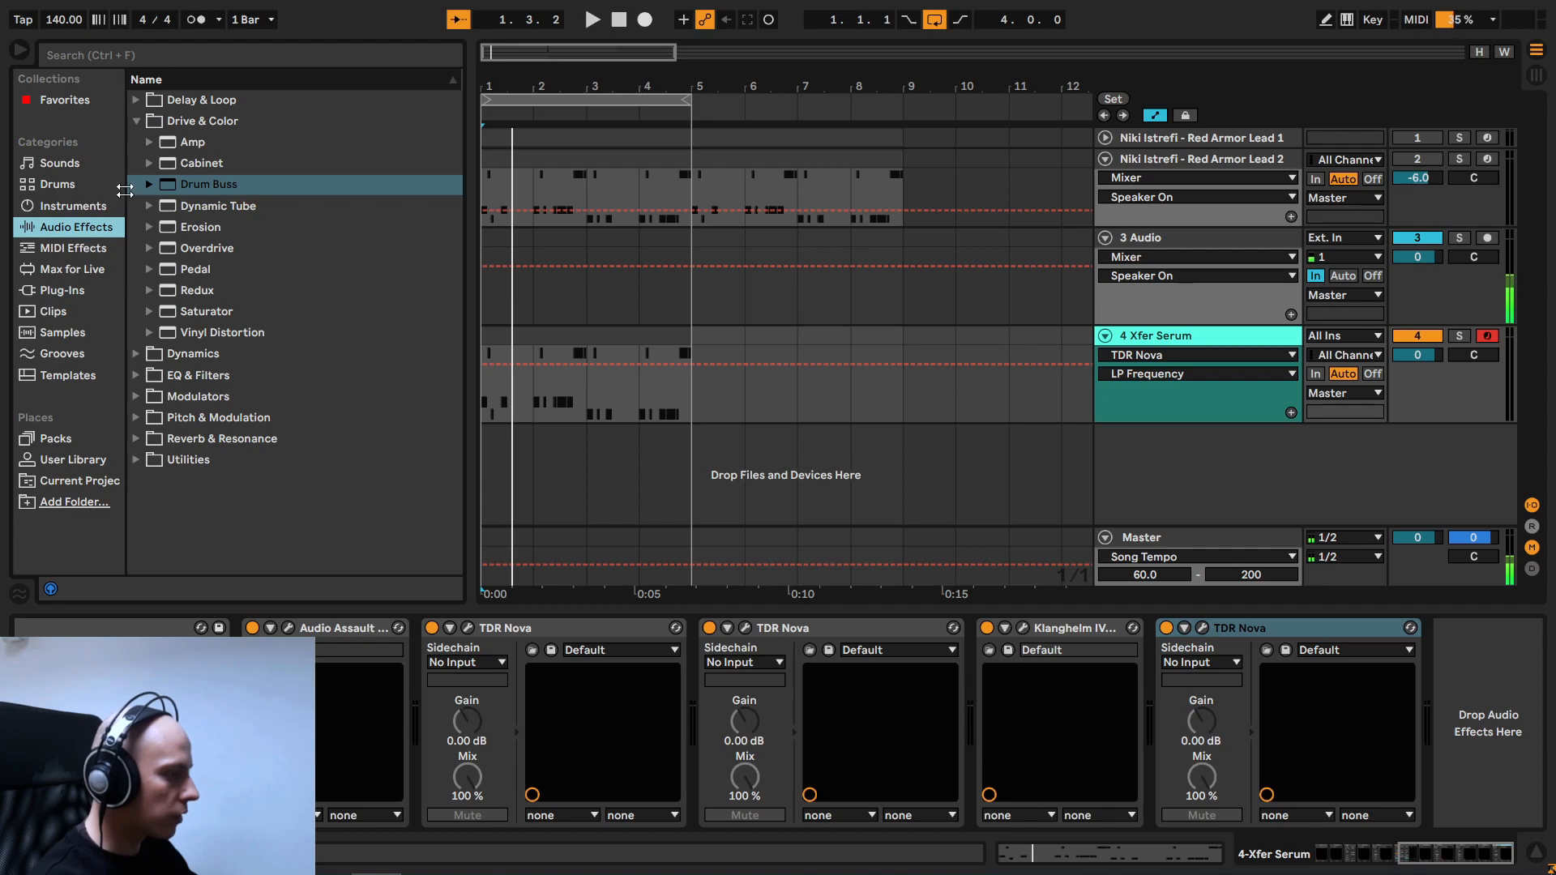
click(136, 121)
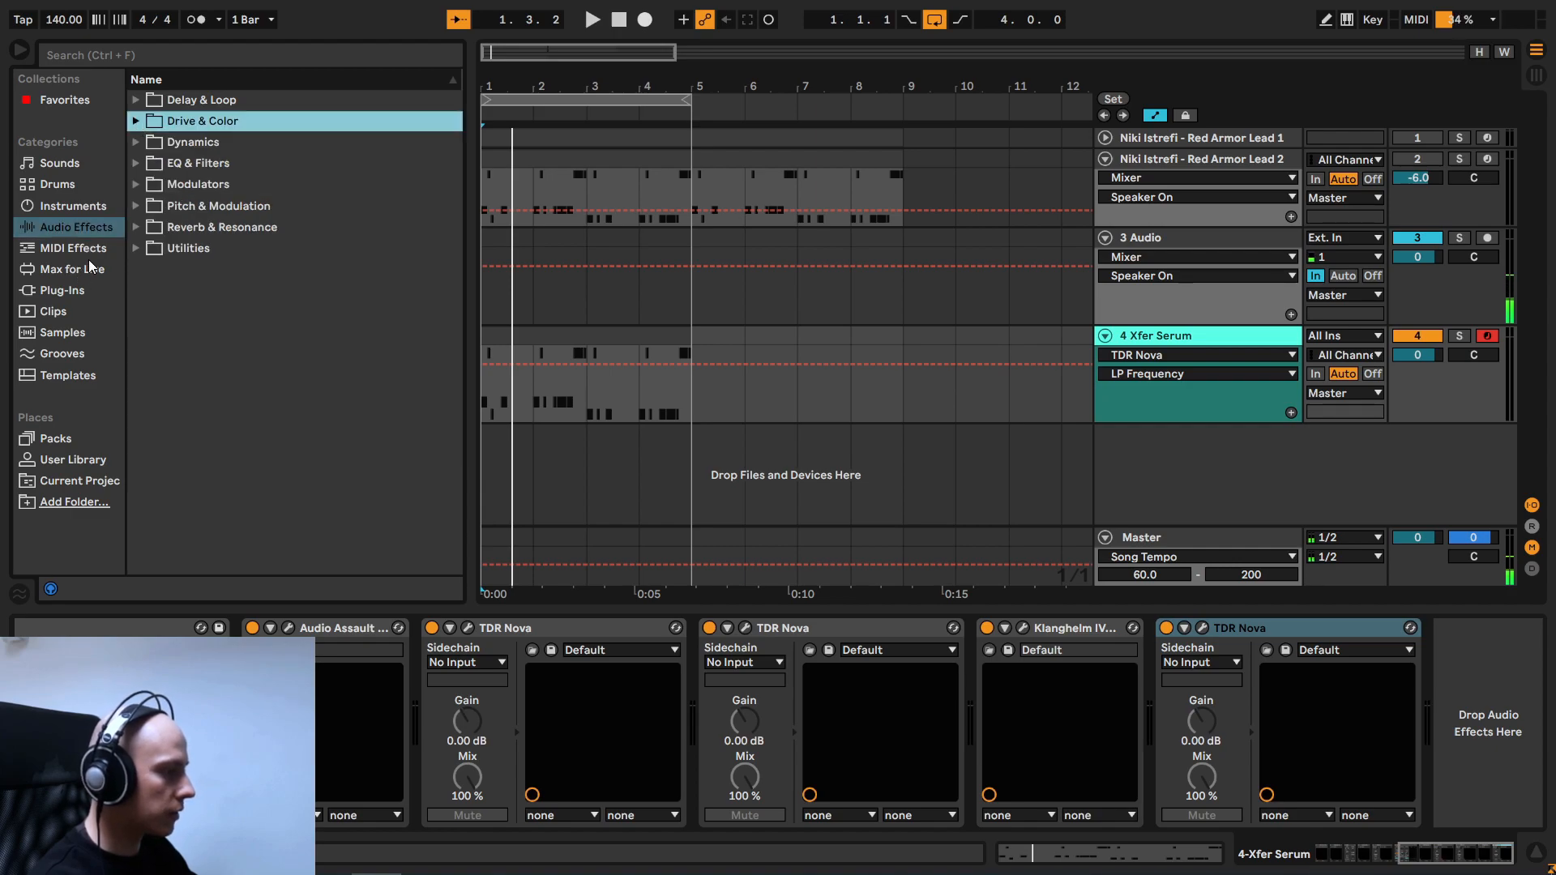
click(138, 248)
drag(197, 353, 1493, 680)
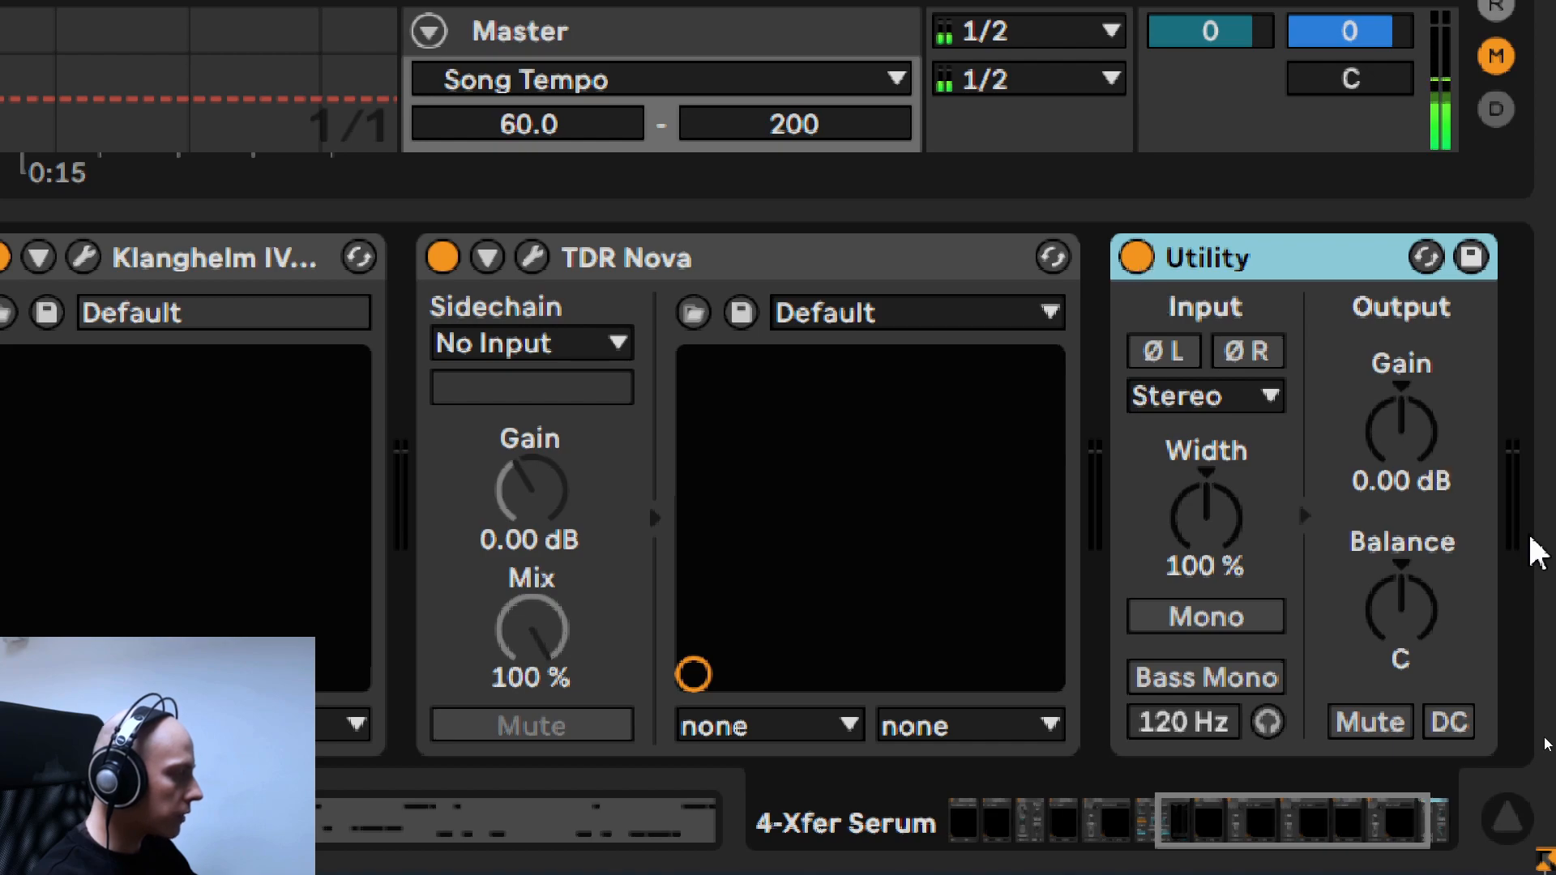
- Set the Utility's output gain to 3.00 dB
click(1388, 420)
key(Up)
key(Up)
key(Up)
key(Up)
key(Down)
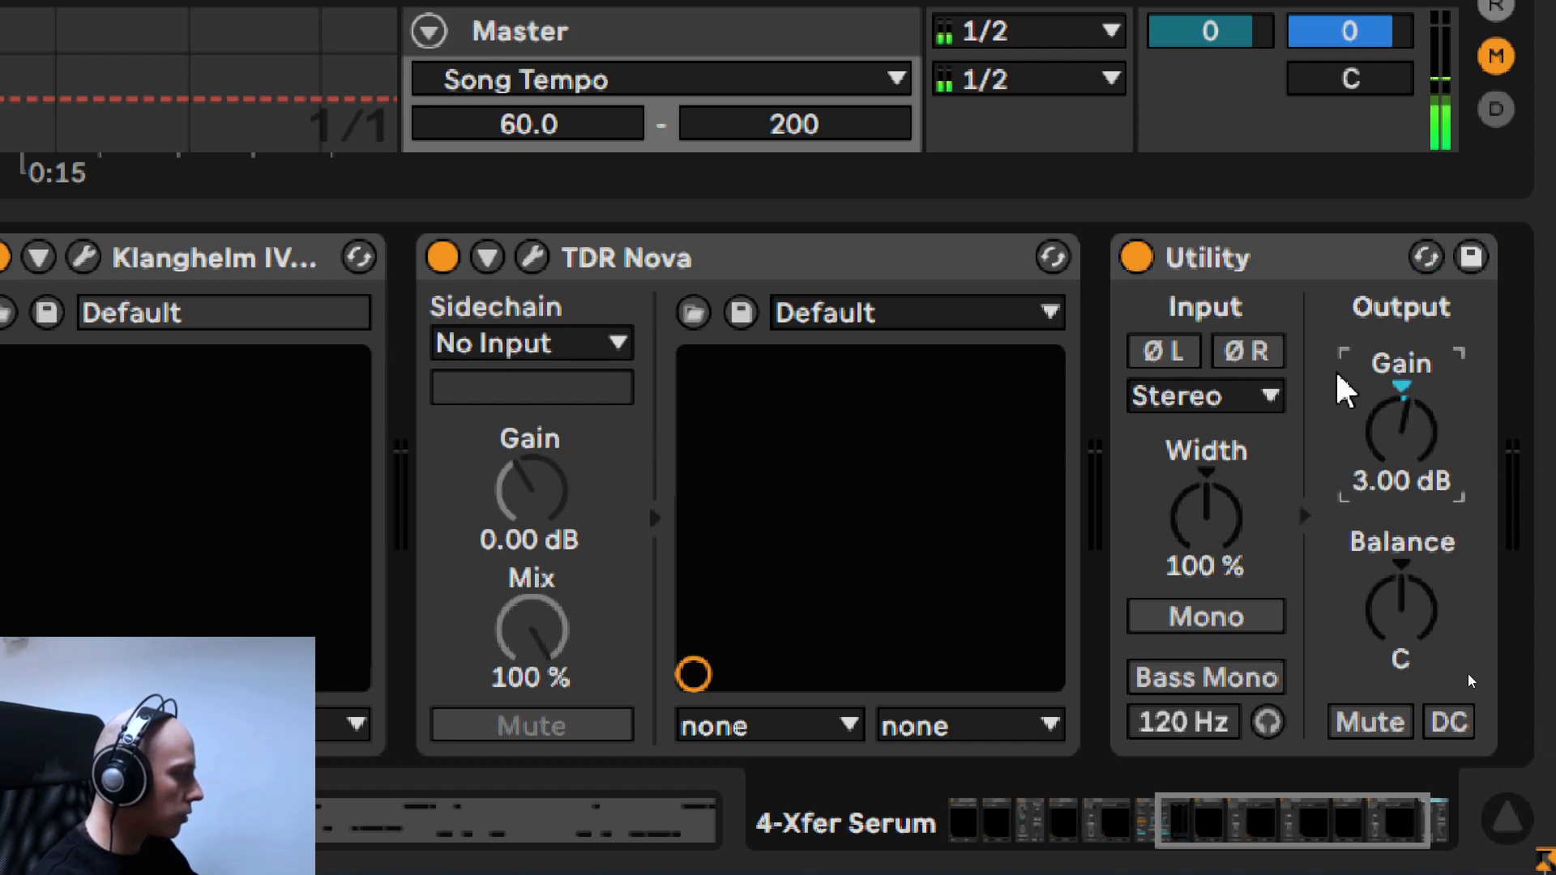
- Show the new Utility's on/off automation and draw it at 1/16 resolution so the device is on only during the highest notes
right_click(1138, 269)
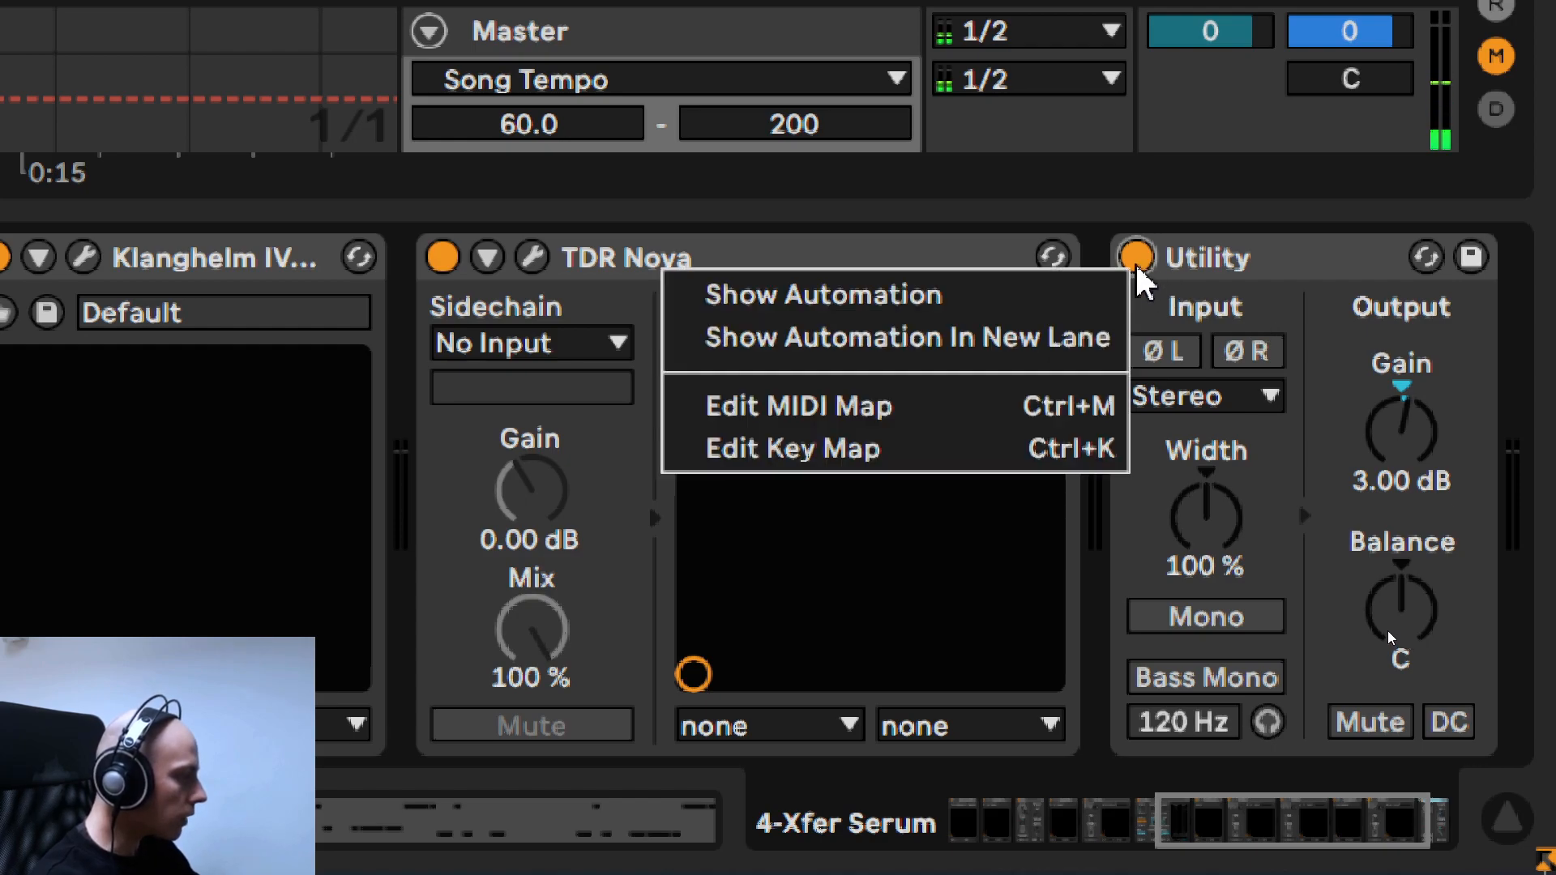
click(906, 296)
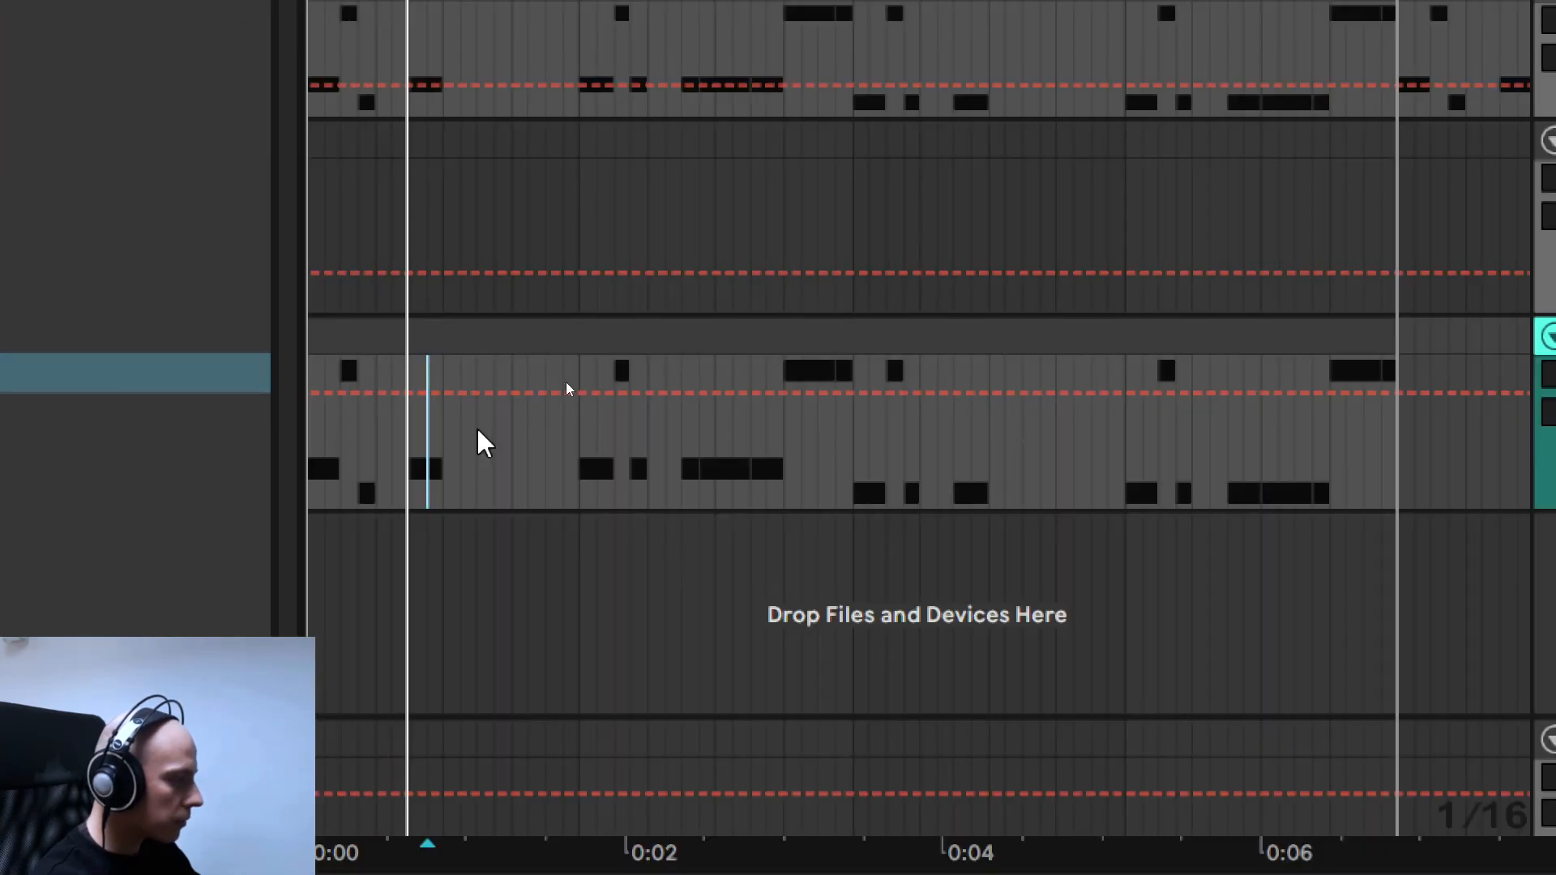
key(b)
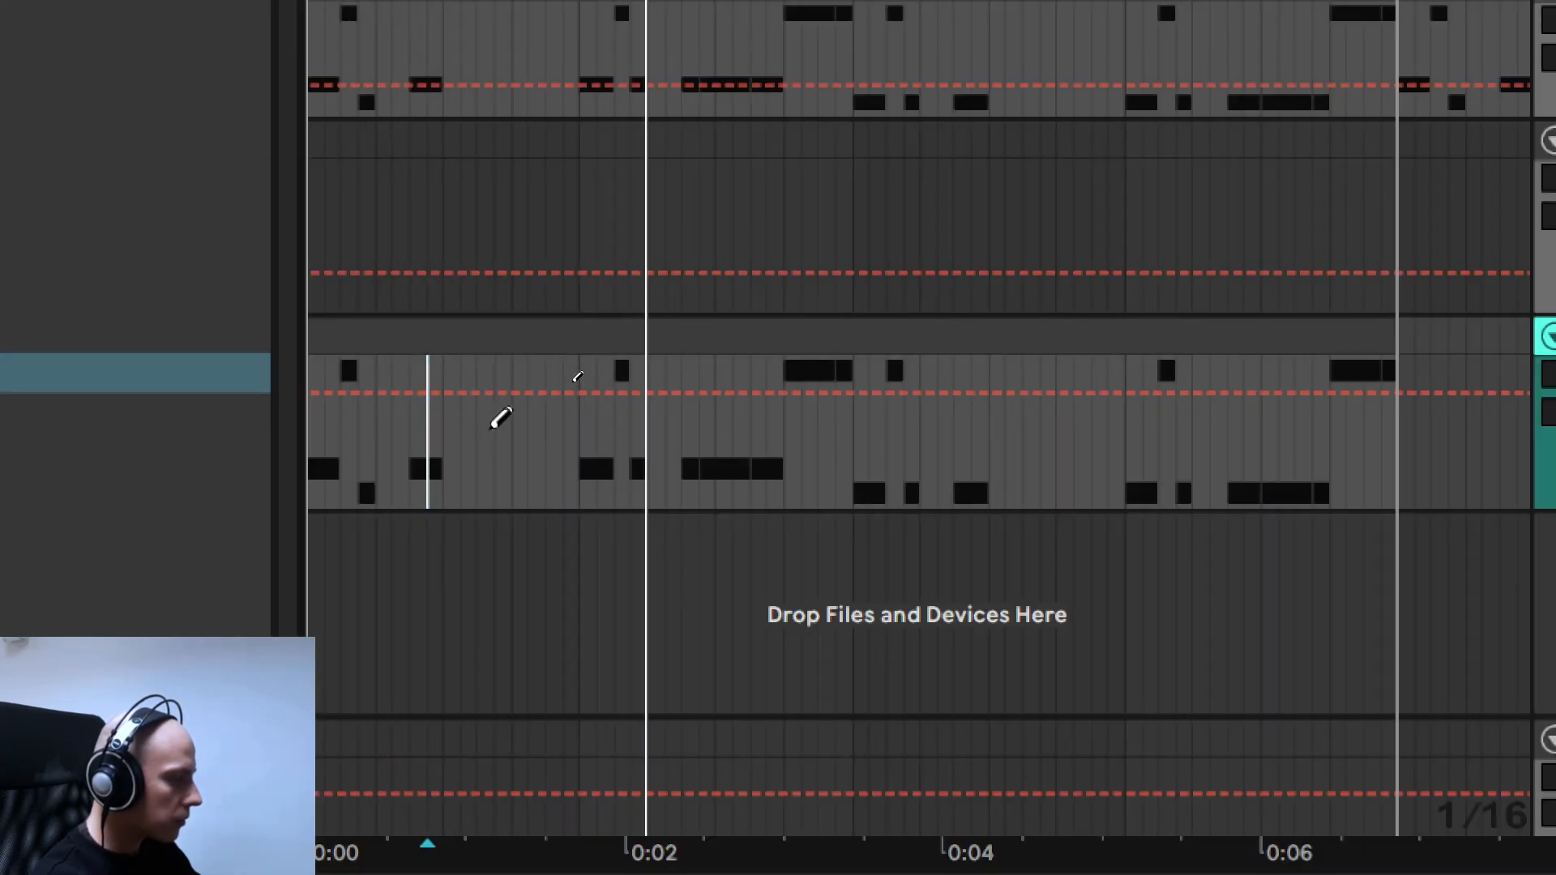
mouse_move(337, 437)
mouse_down()
mouse_move(328, 470)
mouse_move(361, 483)
mouse_move(375, 465)
mouse_move(635, 454)
mouse_move(1328, 456)
mouse_up()
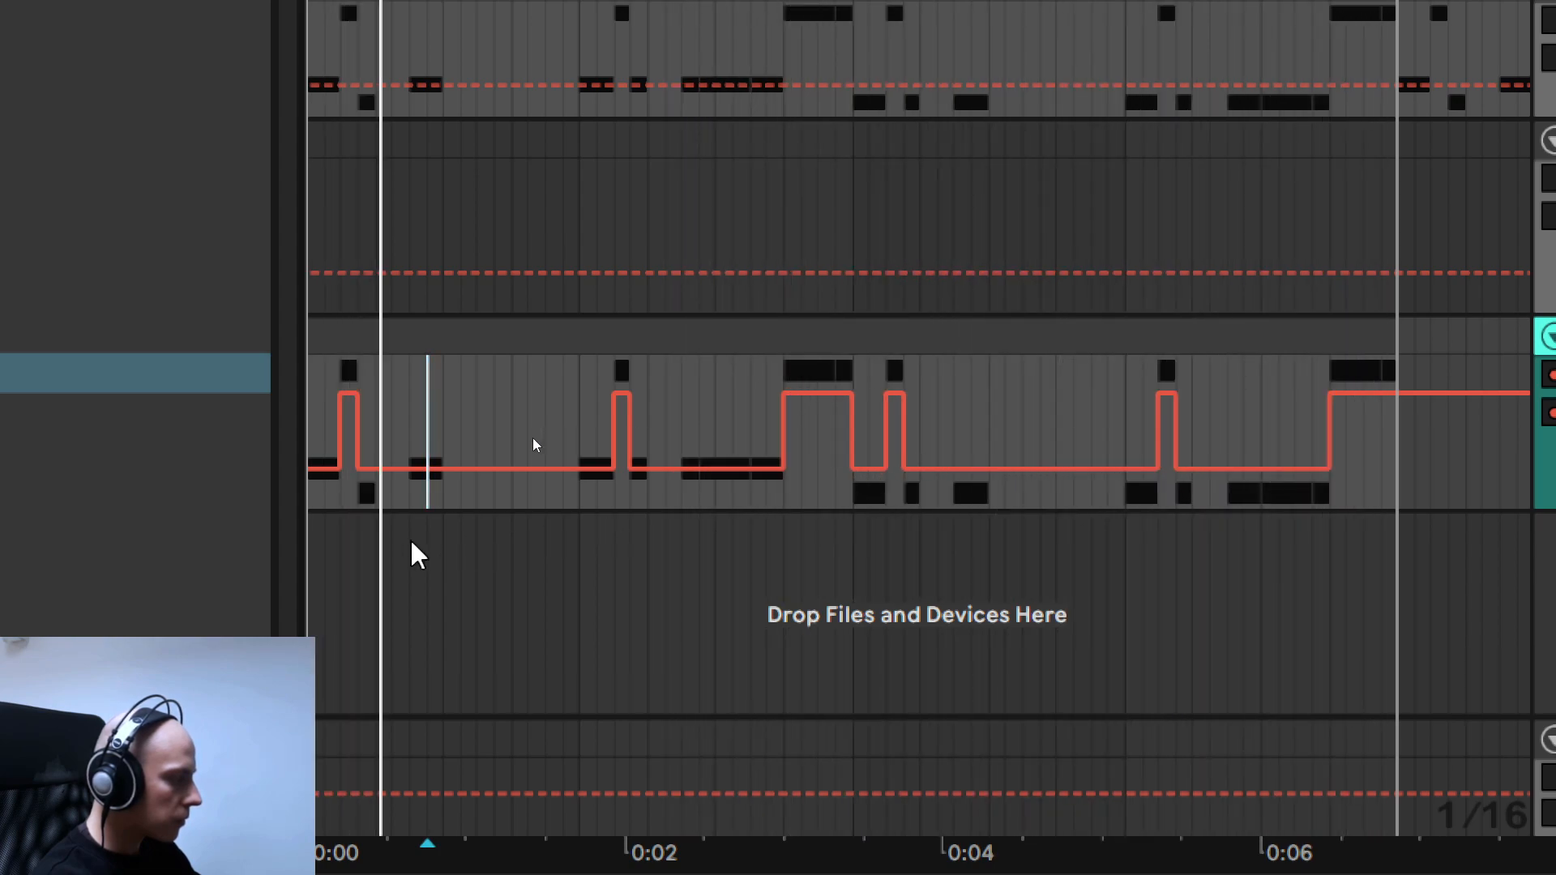
key(b)
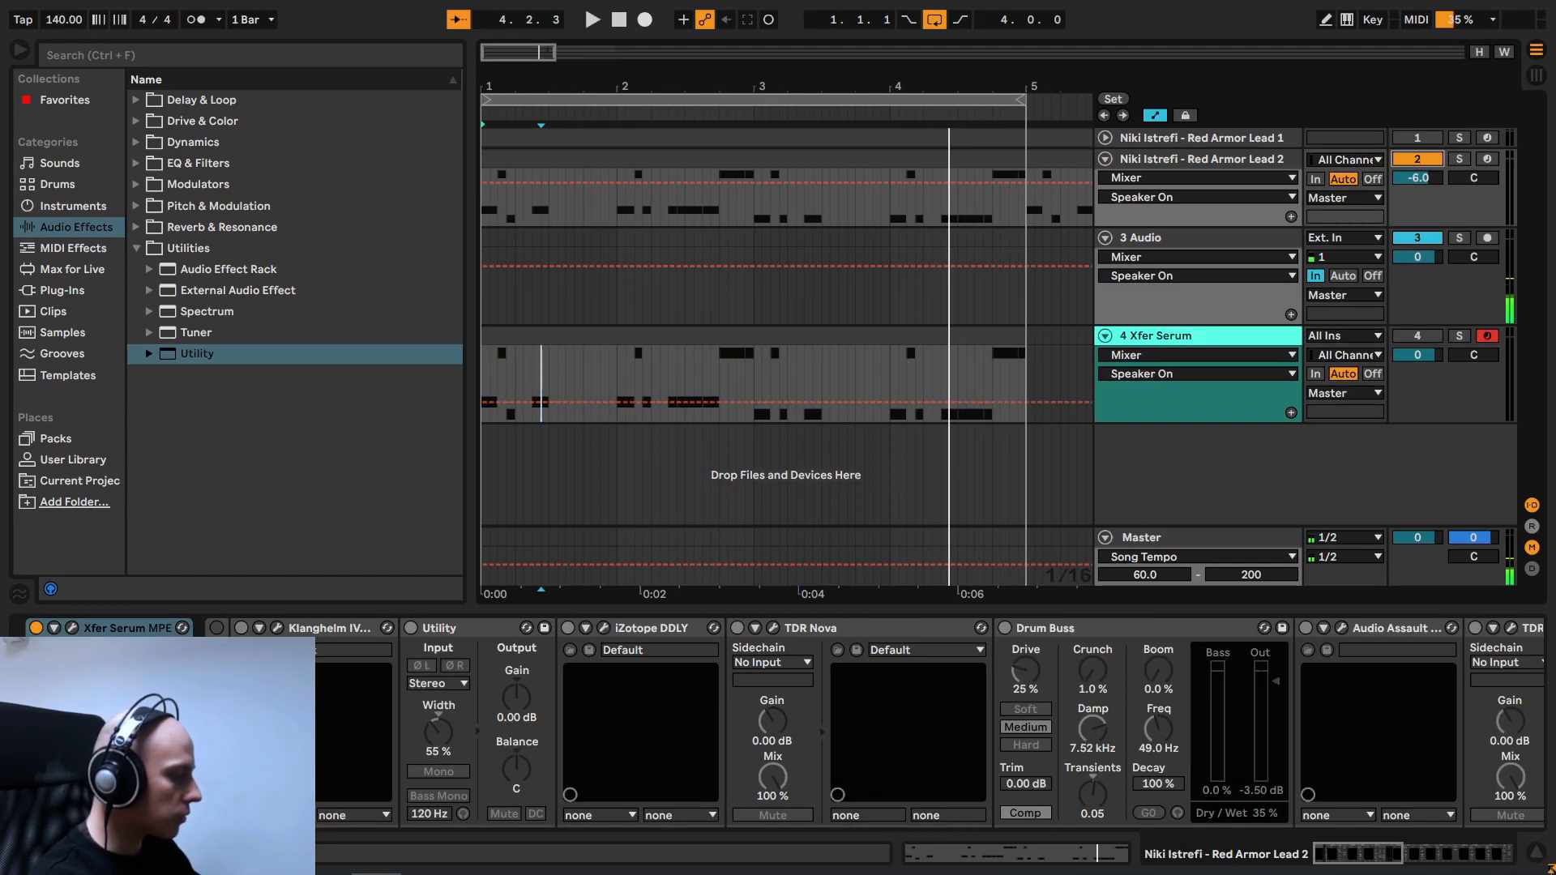
- Play the Niki Istrefi - Red Armor Lead 2 track while reviewing its device chain through to the final Utility, and stop playback
click(216, 628)
mouse_move(1357, 854)
mouse_down()
mouse_move(1491, 852)
mouse_move(1337, 867)
mouse_up()
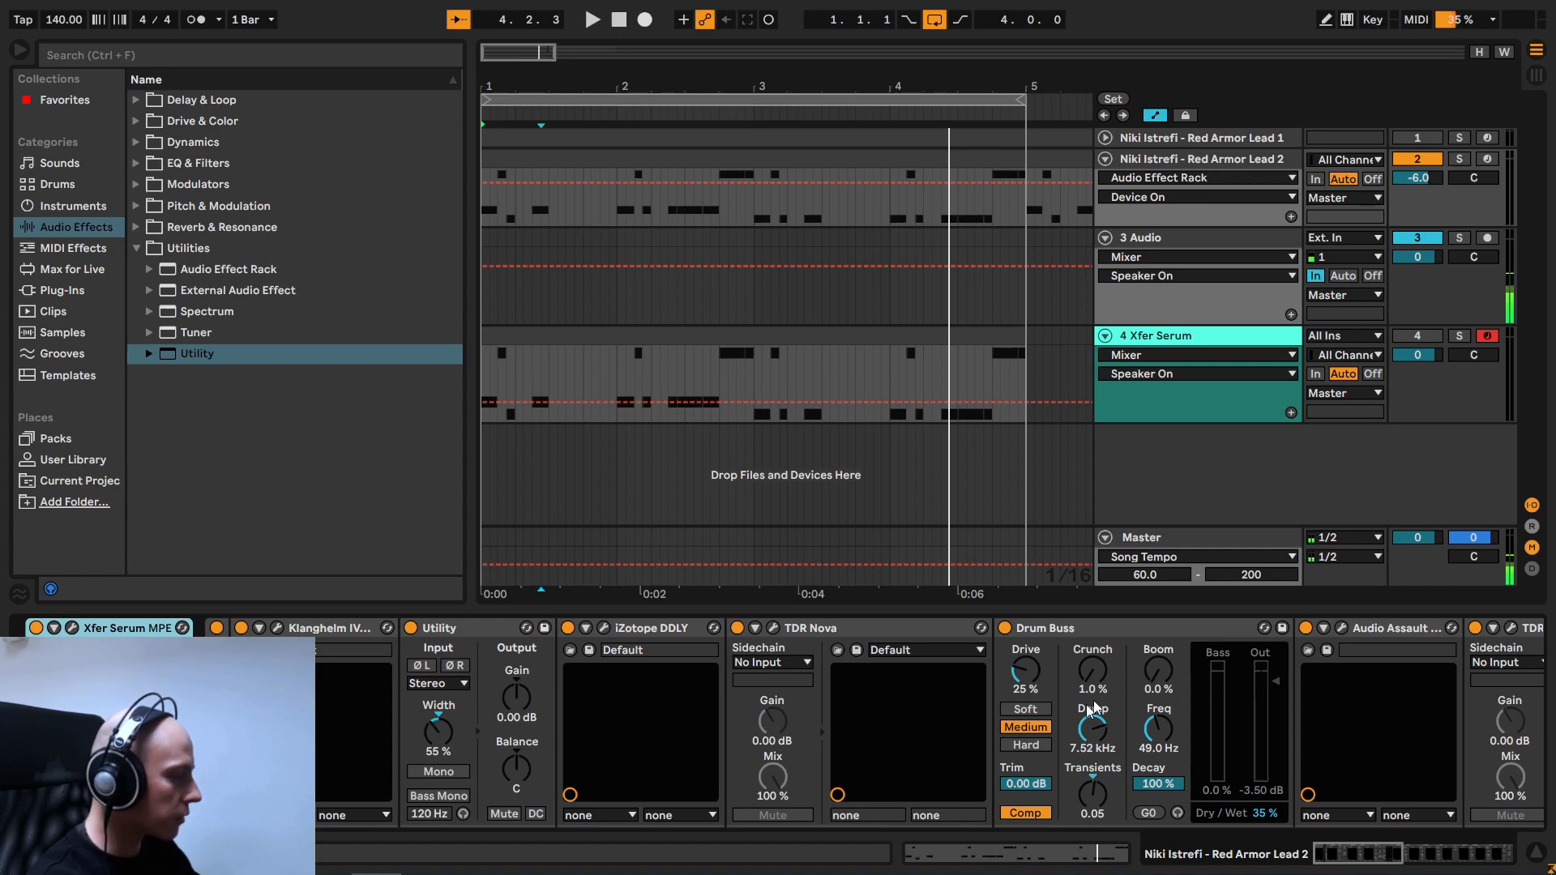
key(space)
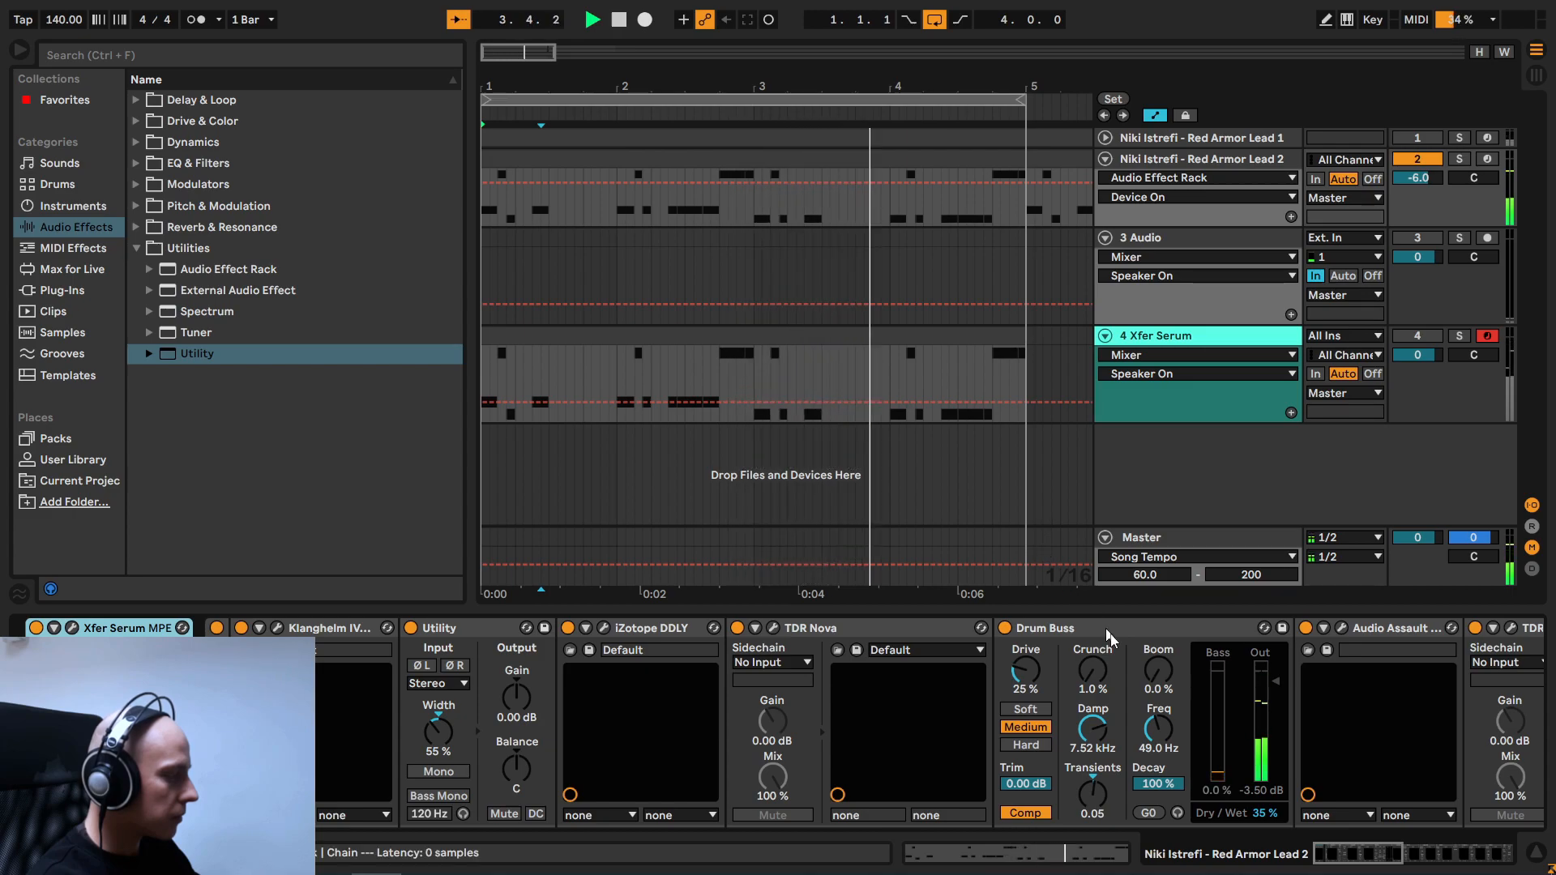
drag(1339, 859, 1454, 871)
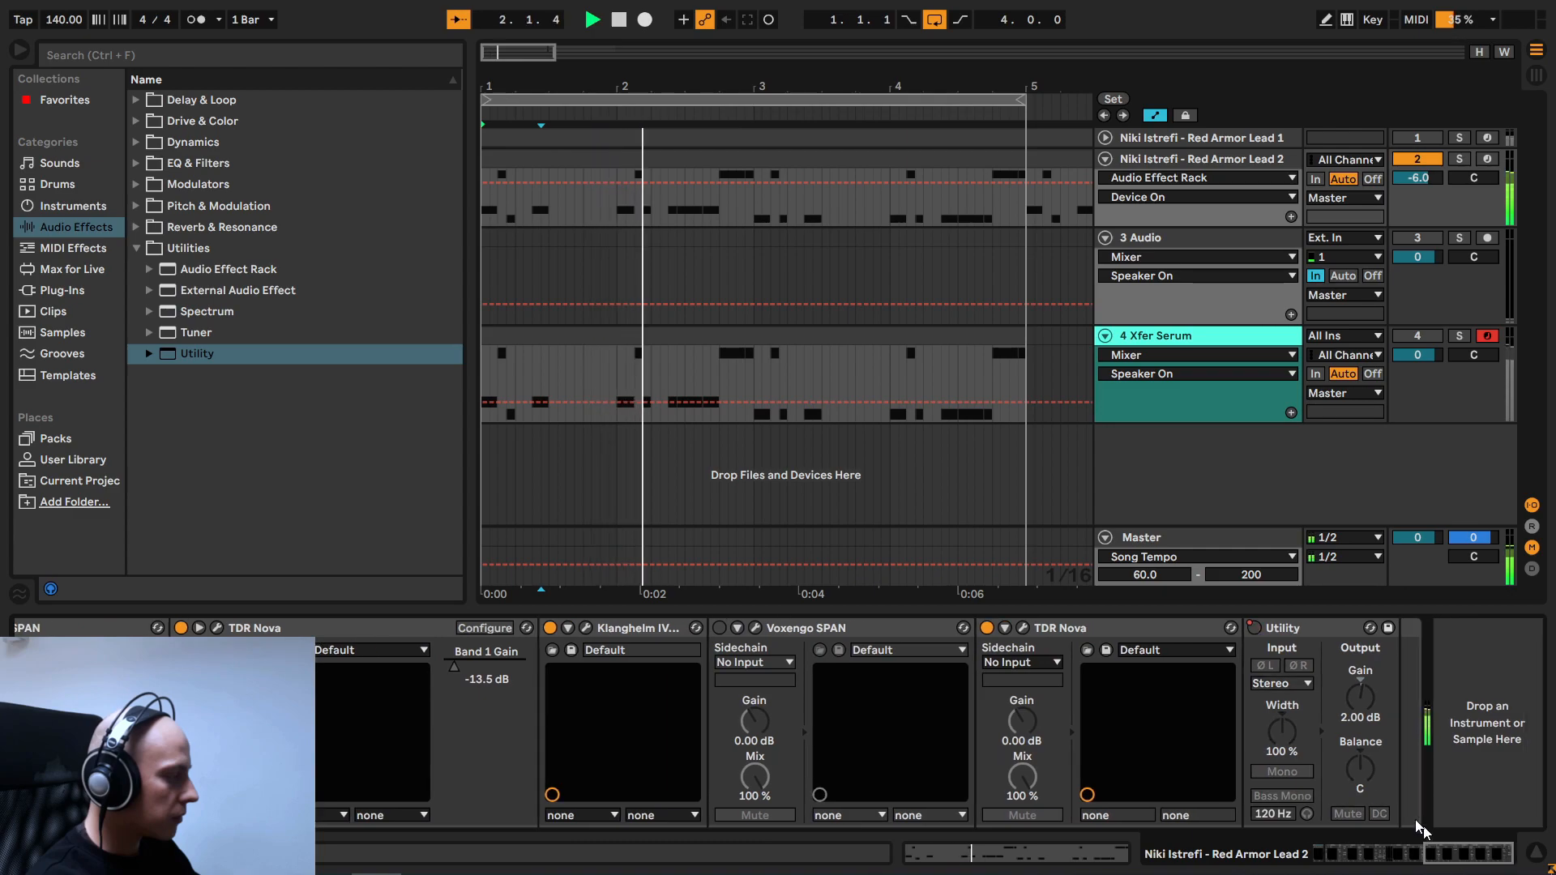
key(space)
key(F3)
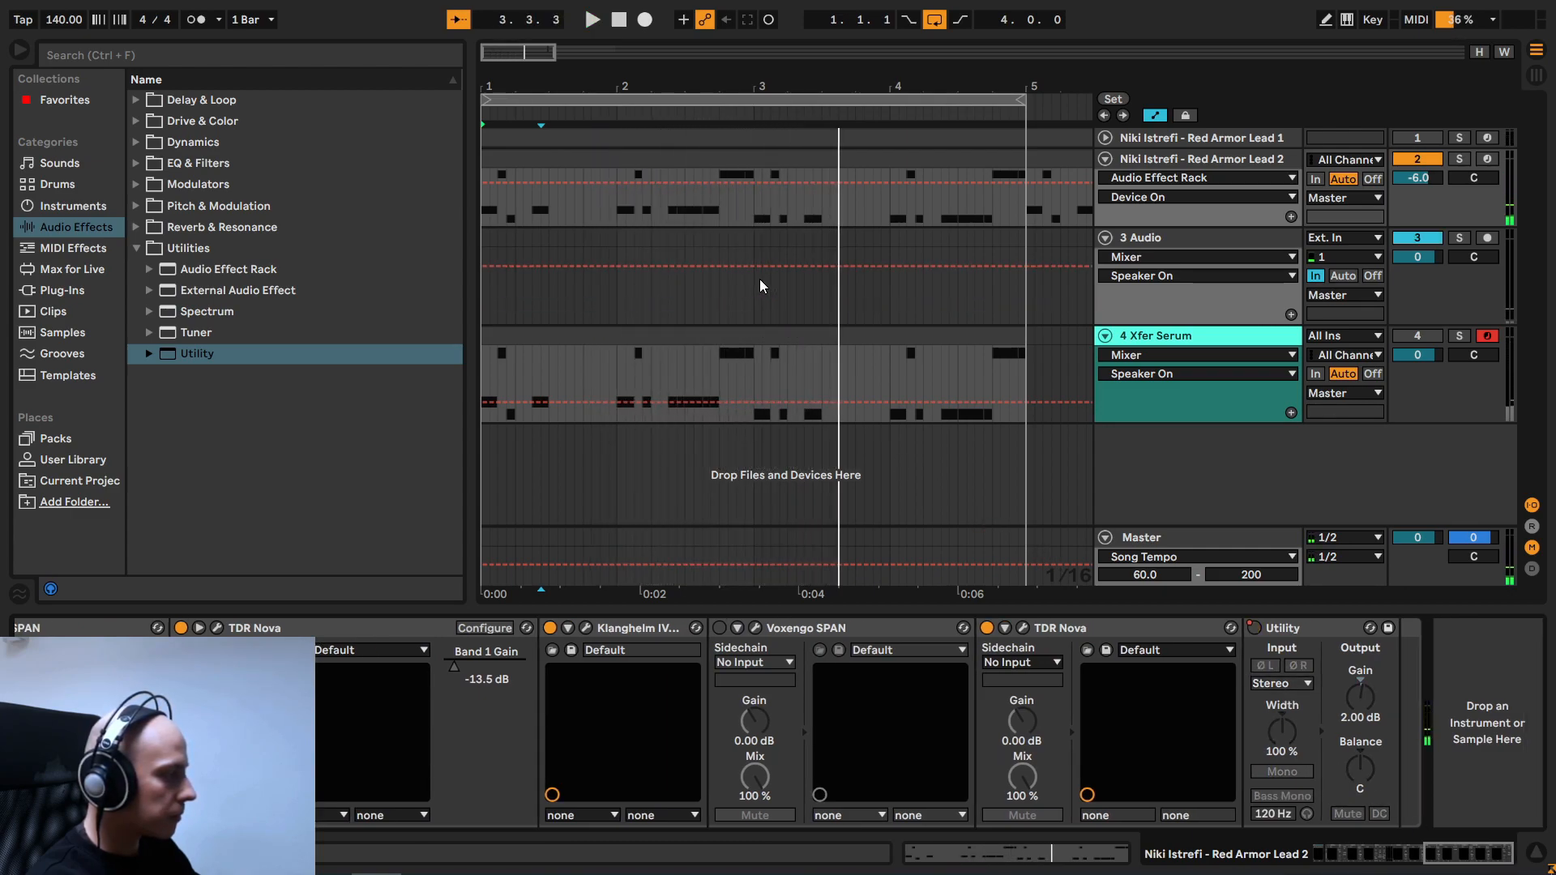